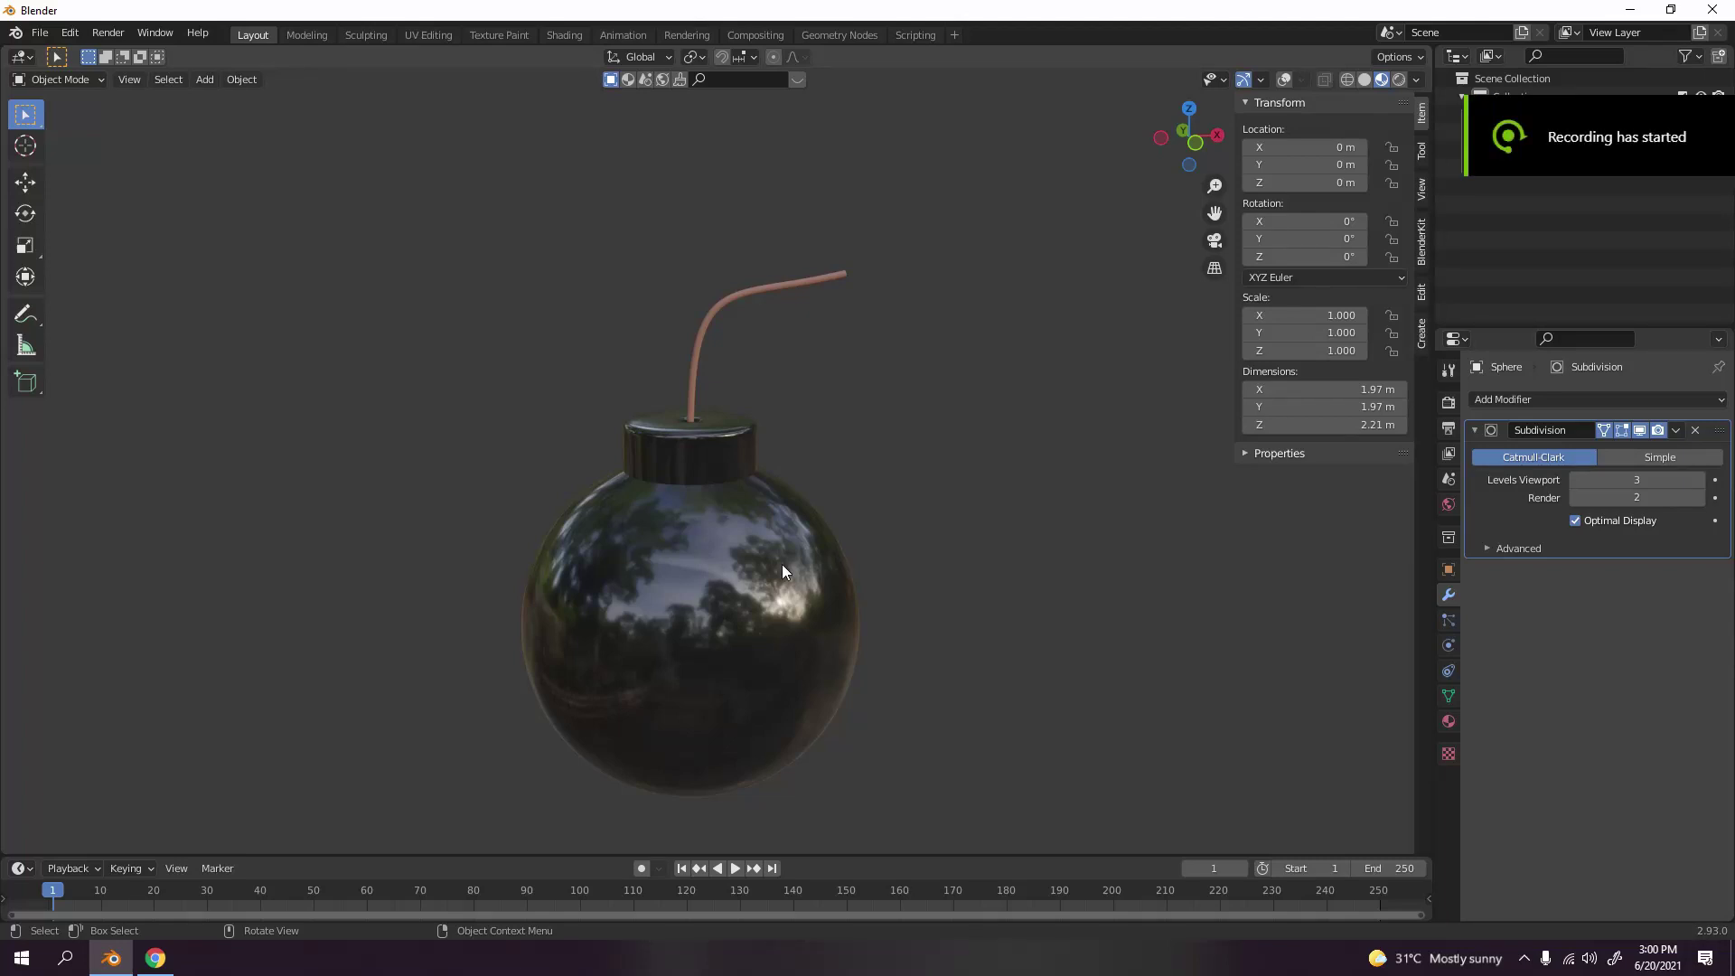
# - Examine the finished bomb model from several angles and the cartoon bomb reference images in Chrome, and return to Blender
pyautogui.scroll(-4, 781, 570)
pyautogui.moveTo(778, 598); pyautogui.dragTo(860, 532, button='middle')
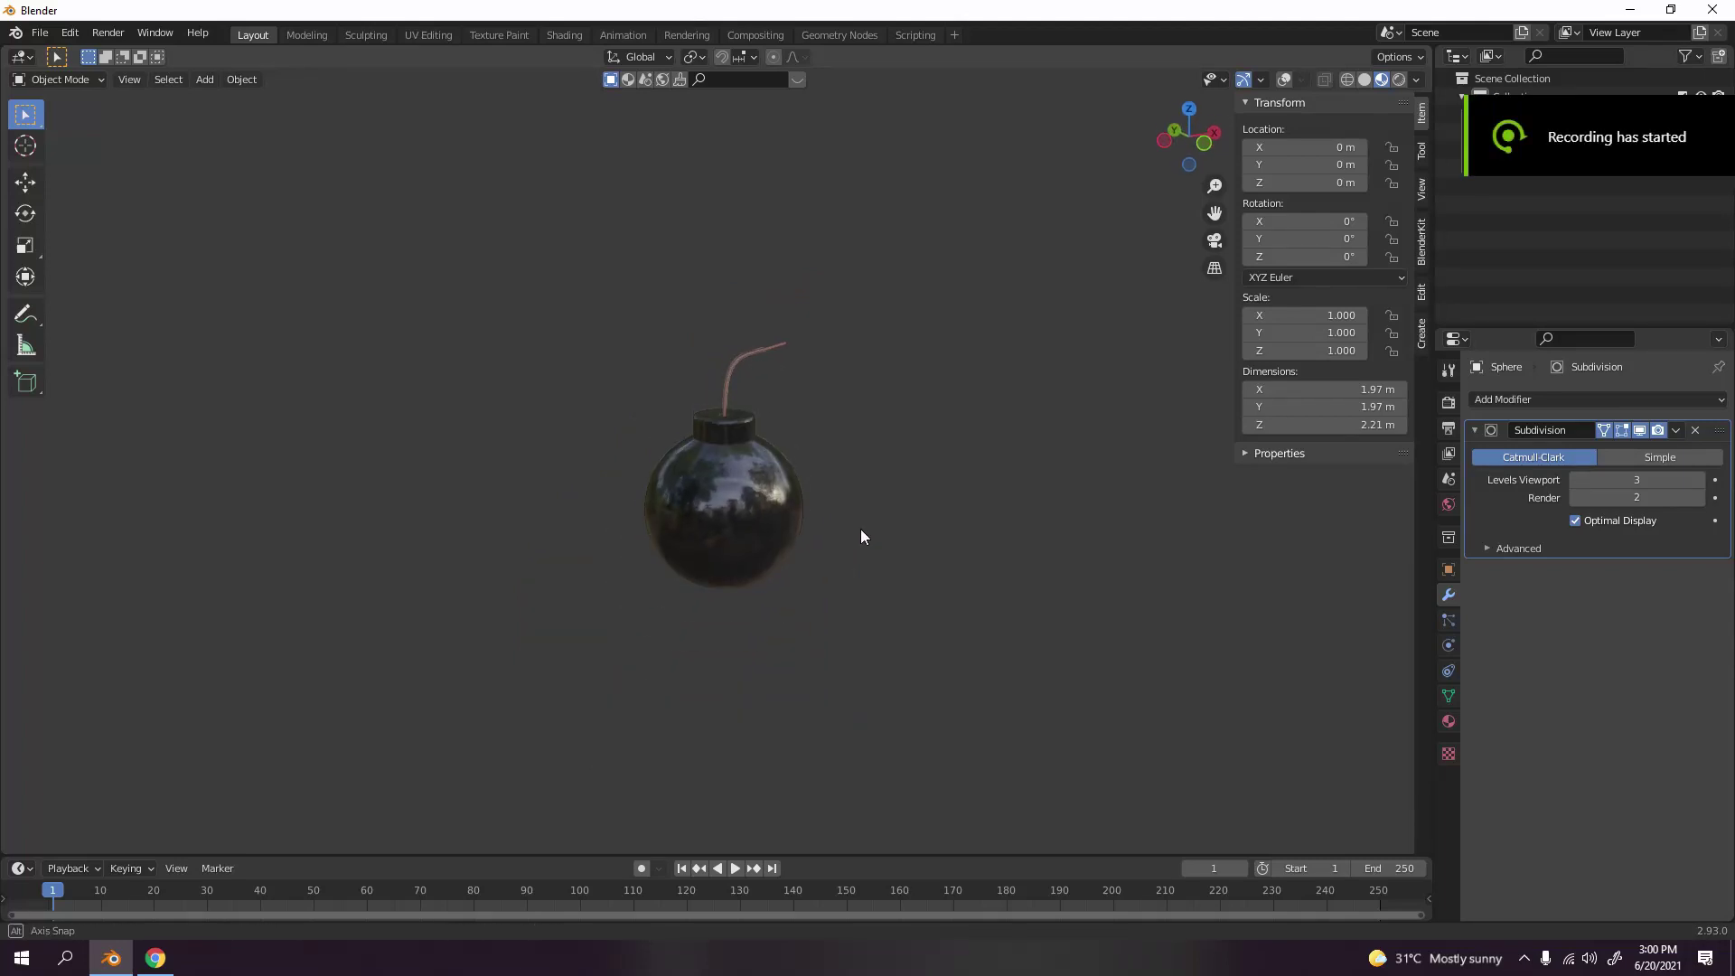
pyautogui.scroll(3, 860, 531)
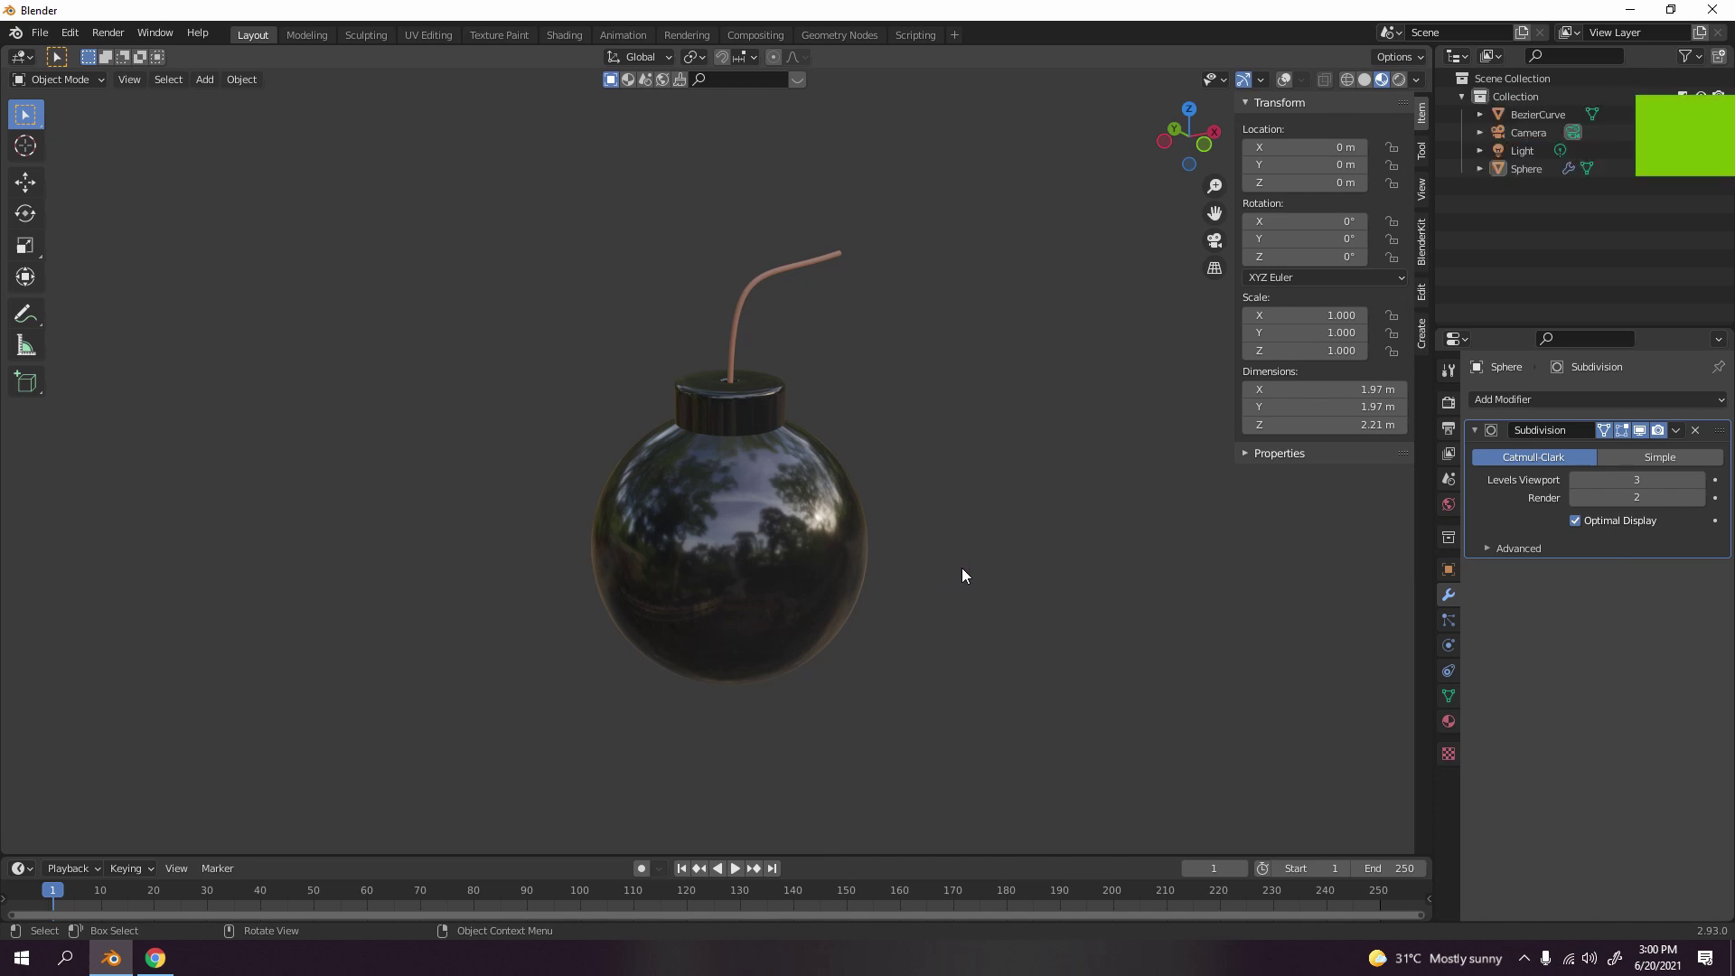
pyautogui.moveTo(577, 573); pyautogui.dragTo(788, 566, button='middle')
pyautogui.scroll(-1, 867, 543)
pyautogui.click(759, 526)
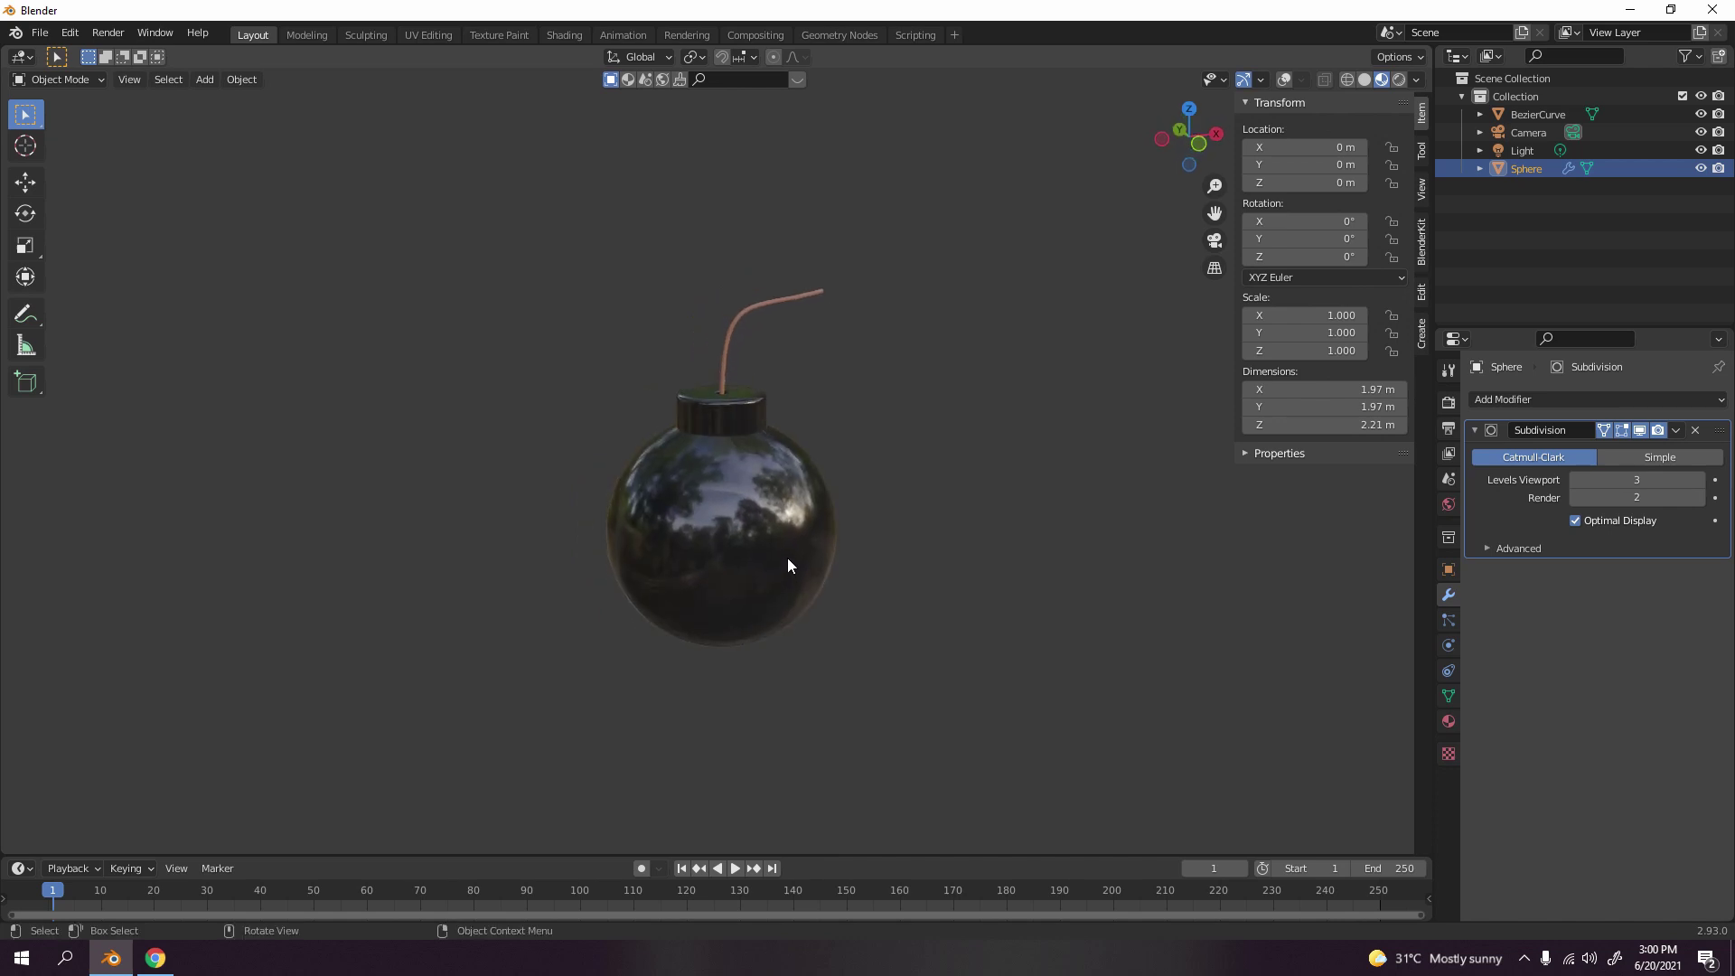
pyautogui.scroll(2, 788, 557)
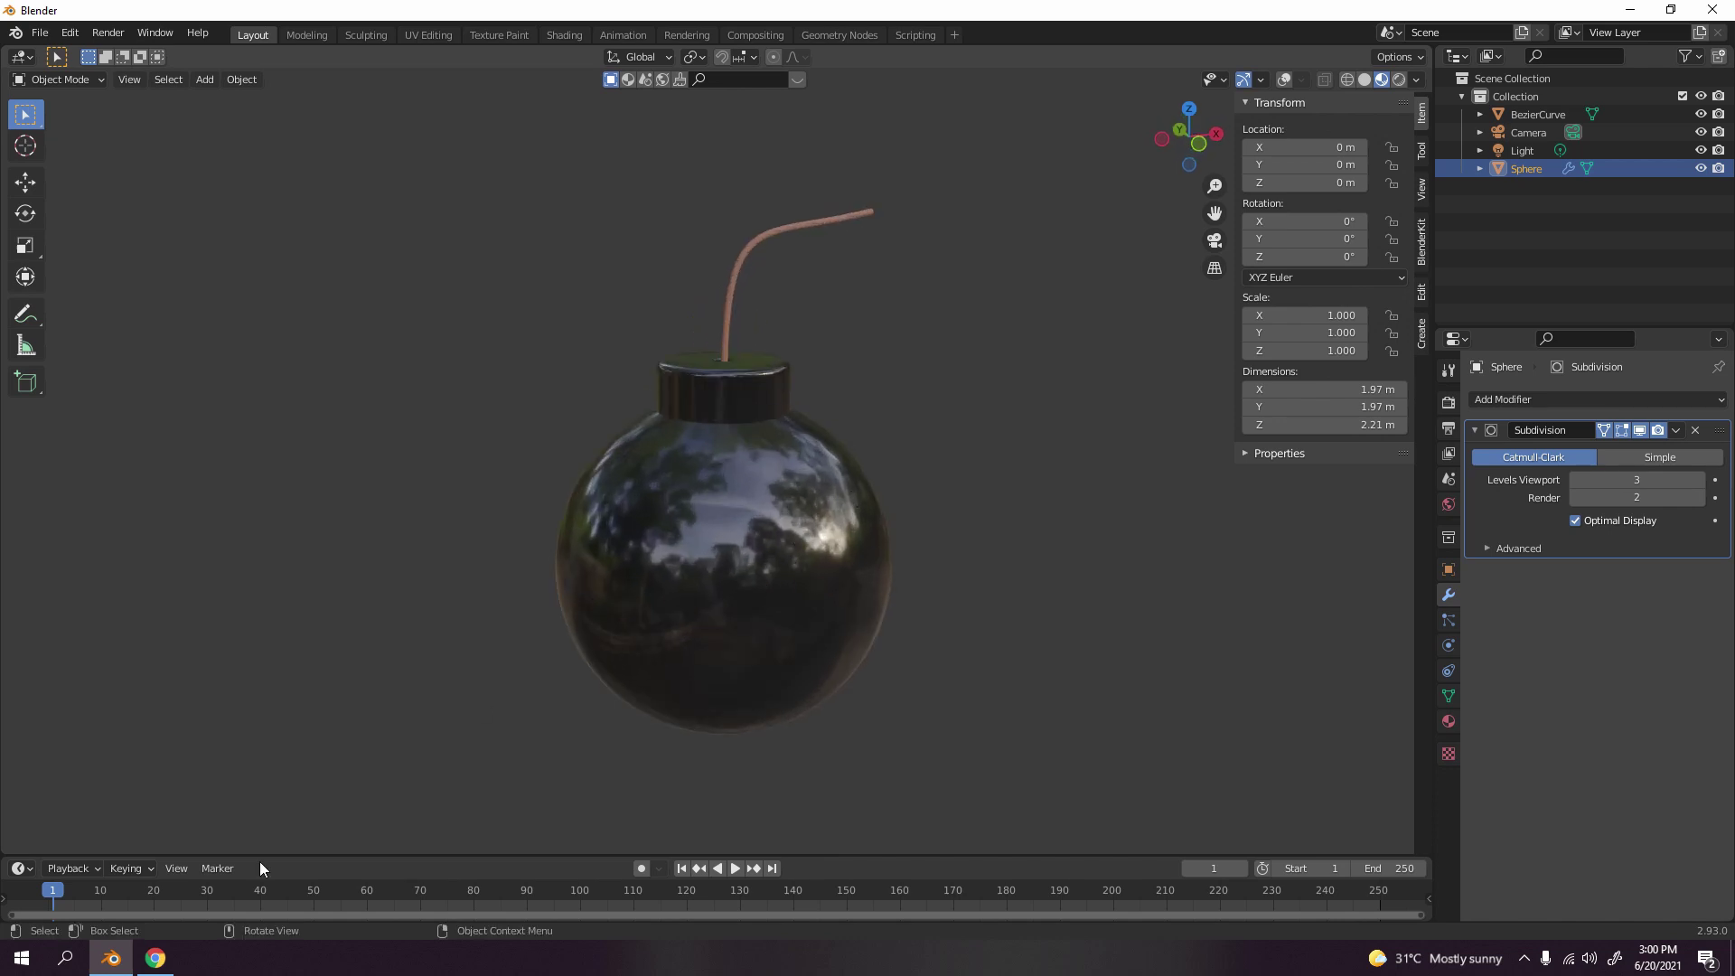
pyautogui.click(156, 958)
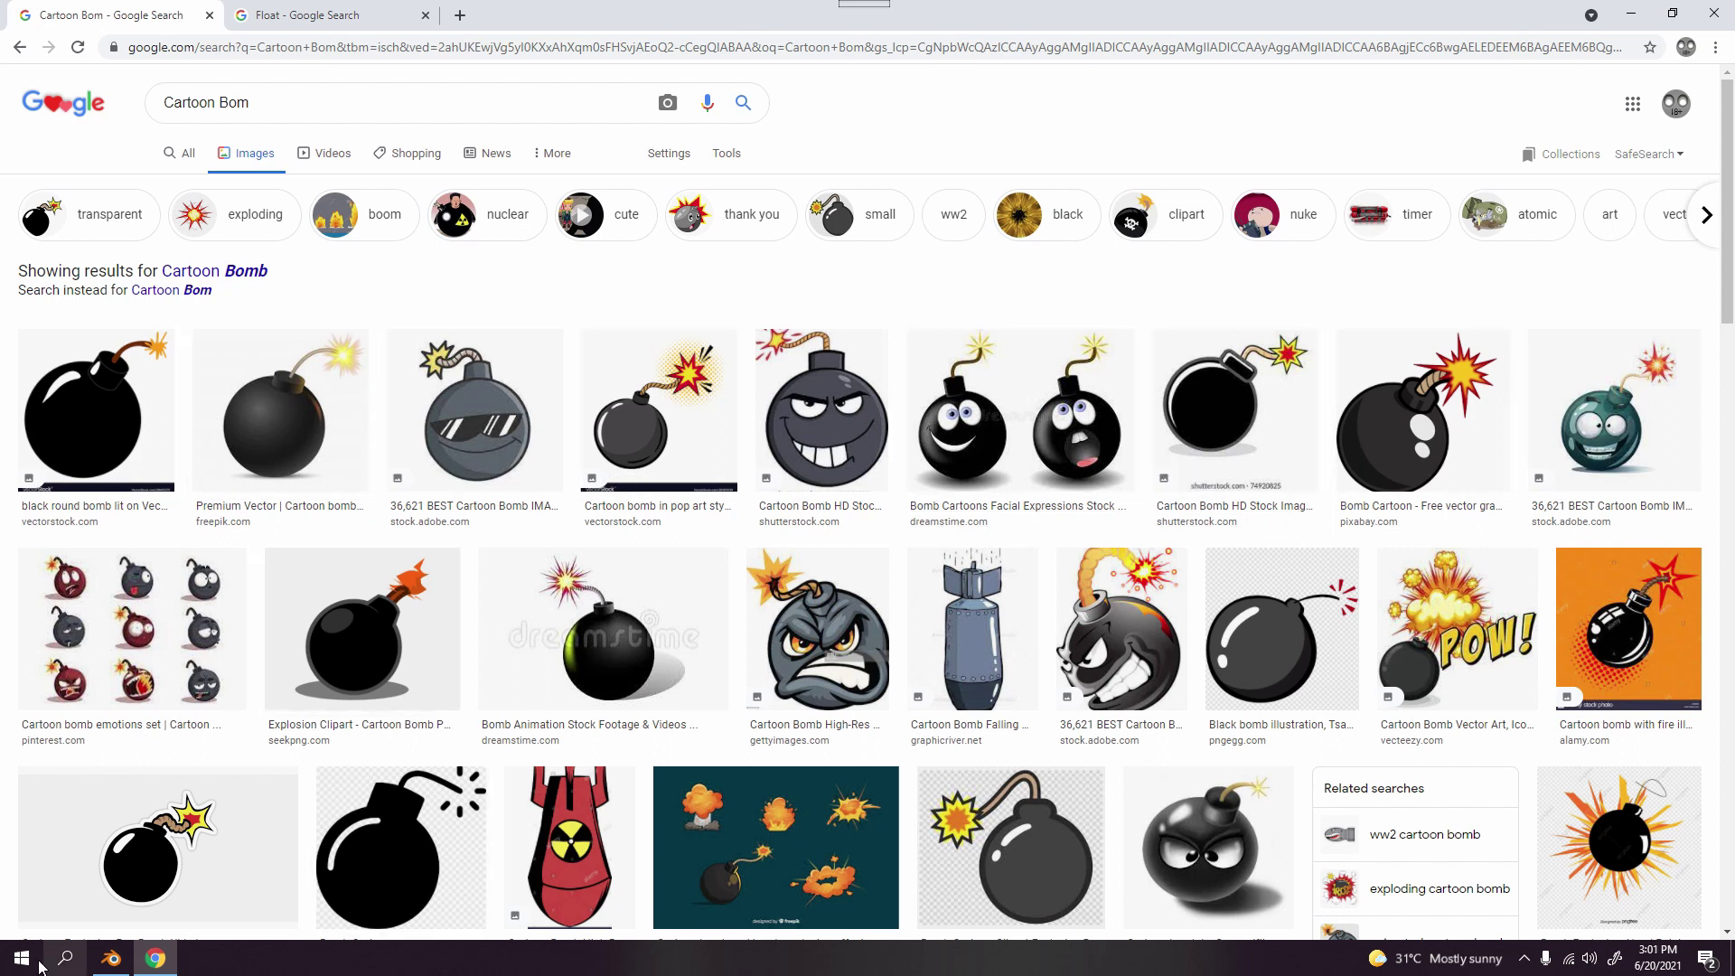
pyautogui.click(113, 965)
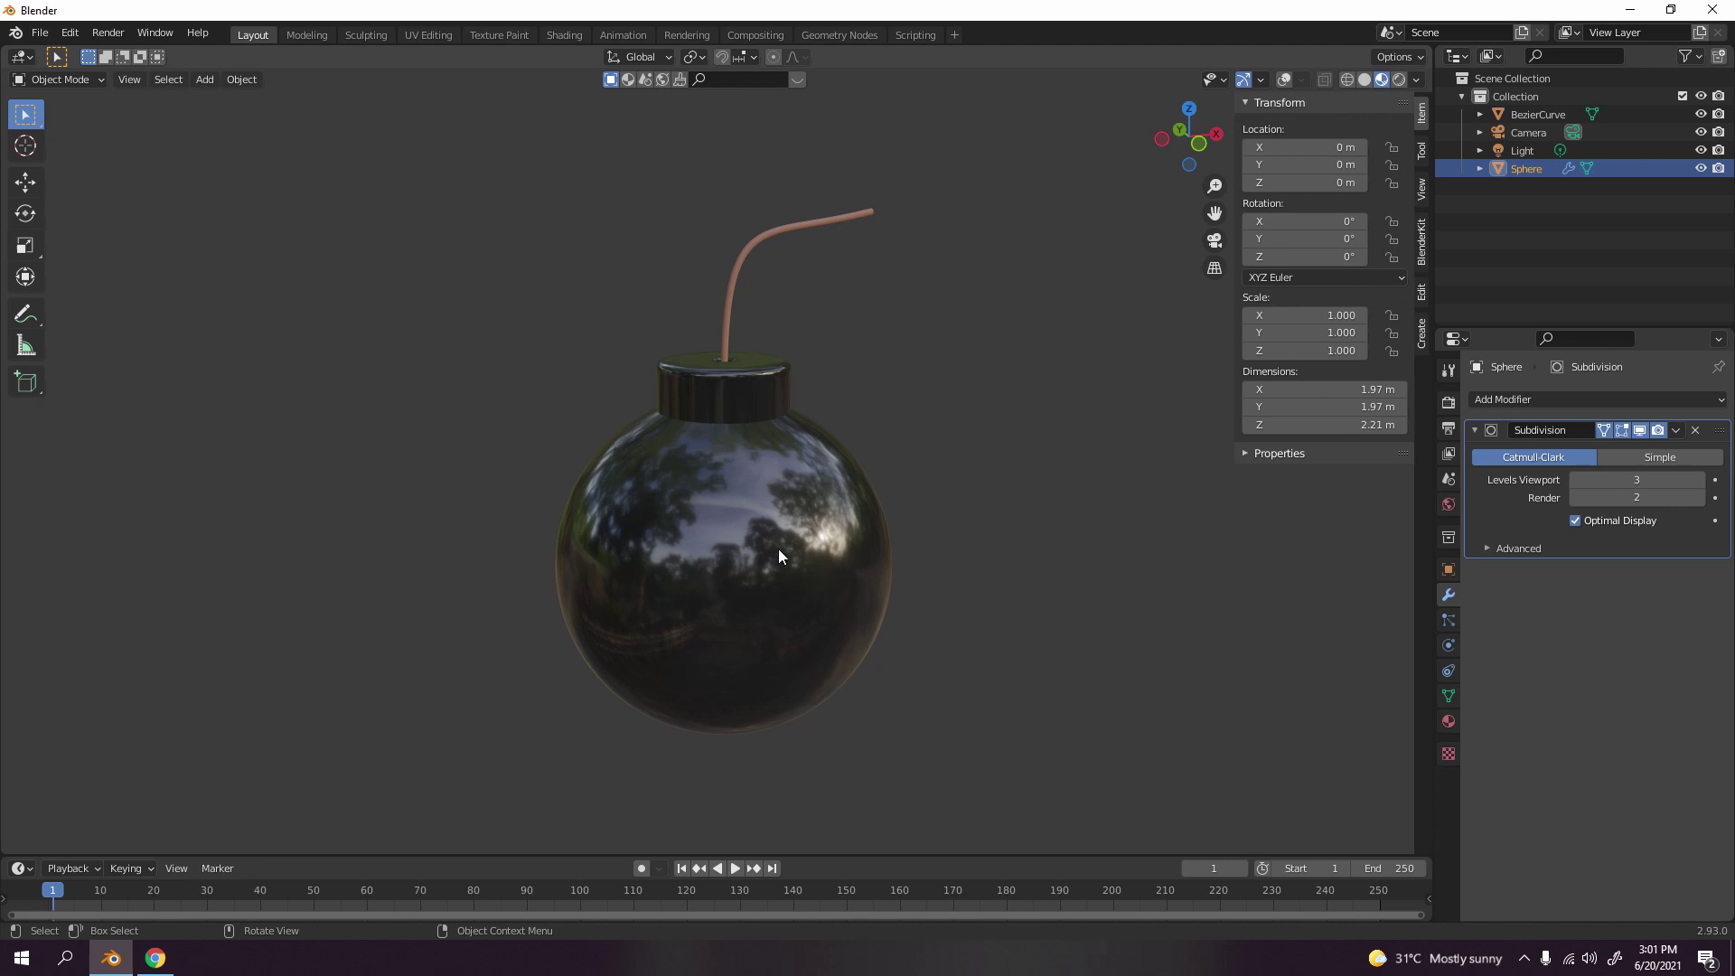
# - Start a new General file without saving the current bomb scene
pyautogui.hotkey('ctrl', 'n')
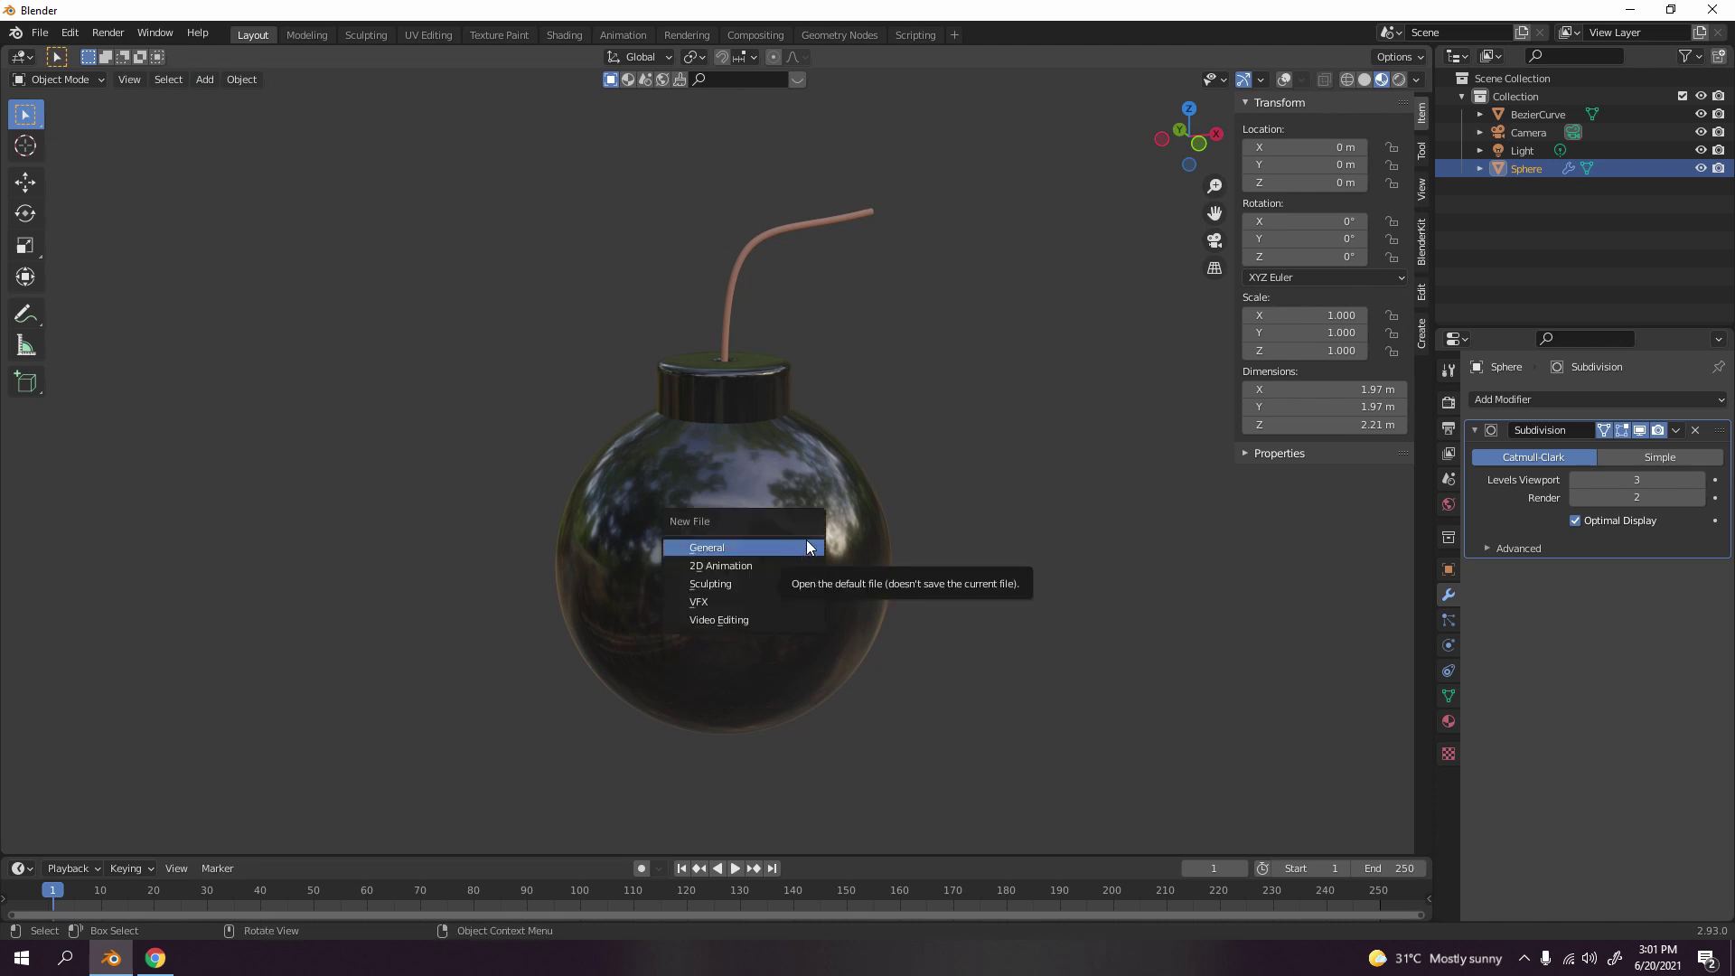
pyautogui.click(807, 545)
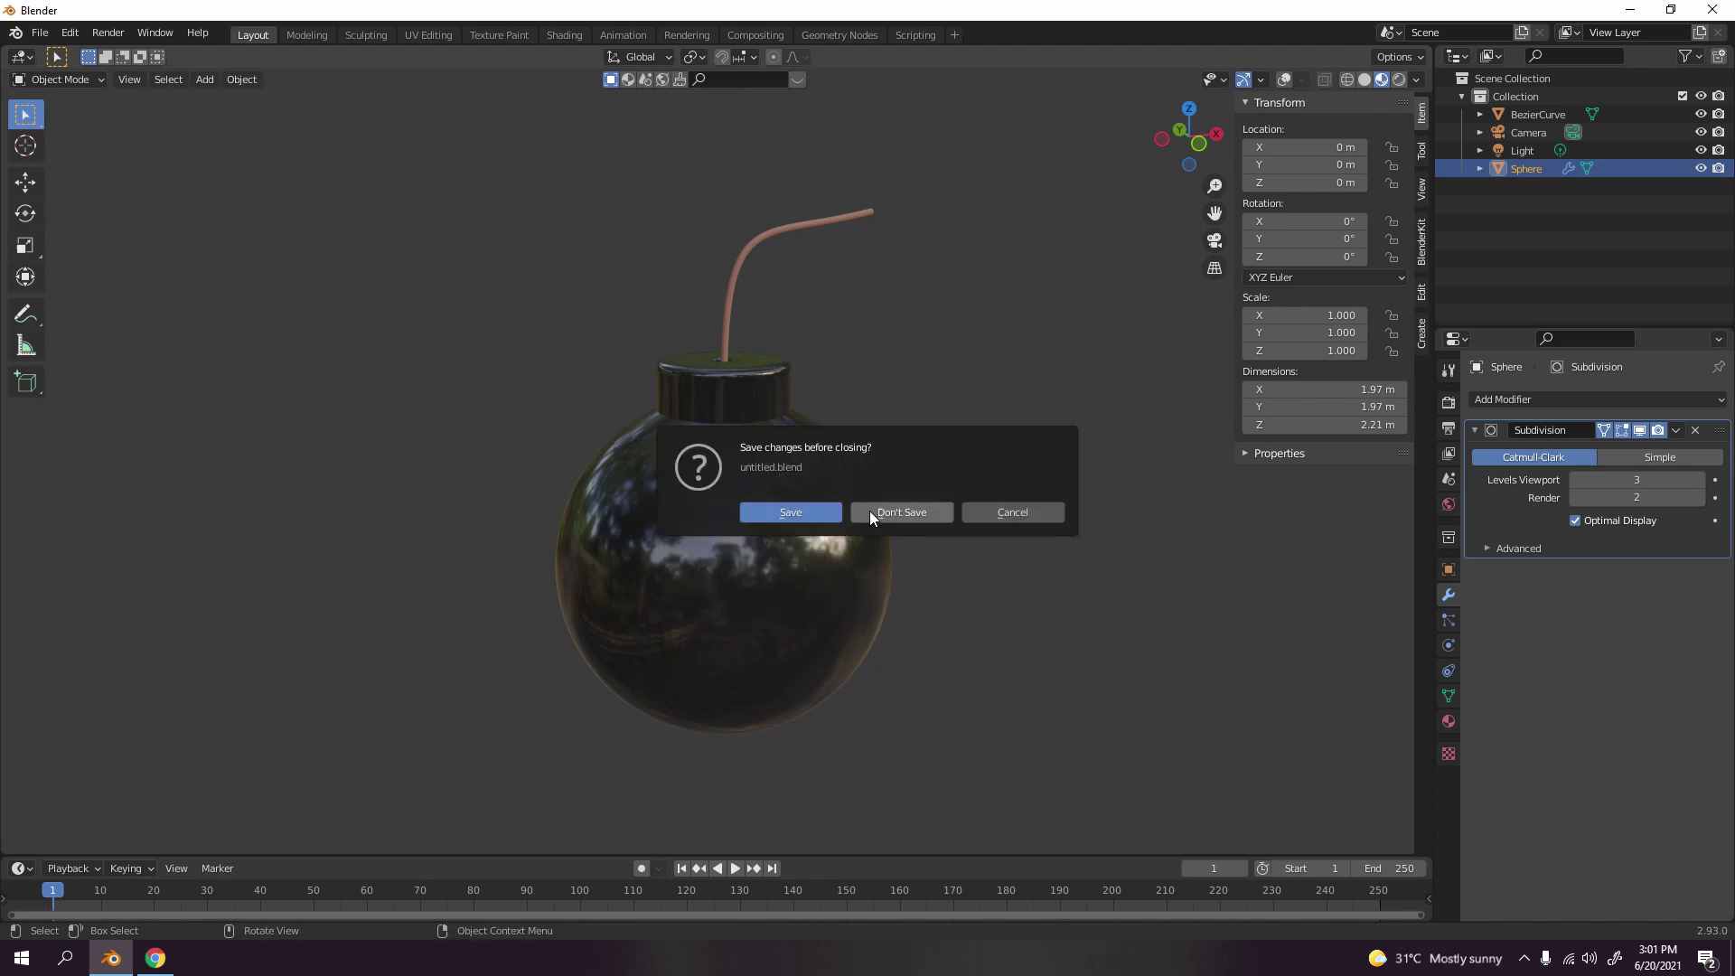
pyautogui.click(869, 511)
# - Delete the default cube, camera and light to empty the scene
pyautogui.scroll(-4, 873, 512)
pyautogui.scroll(9, 810, 490)
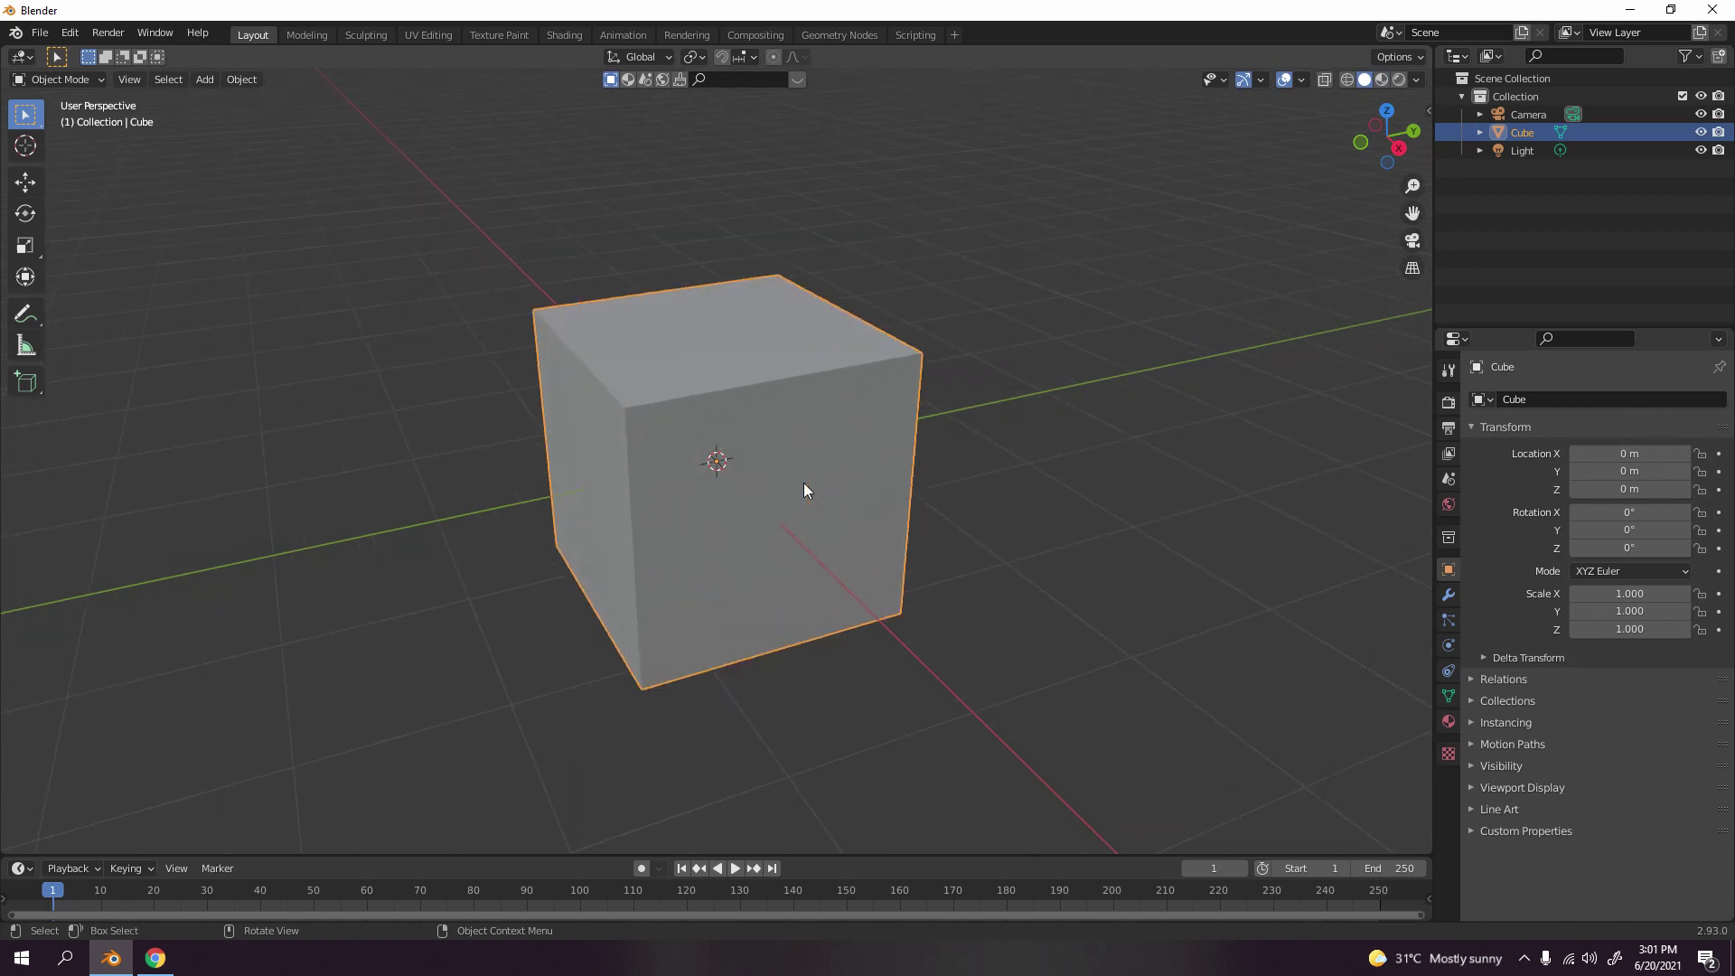
pyautogui.moveTo(807, 489); pyautogui.dragTo(744, 533, button='middle')
pyautogui.scroll(-10, 860, 502)
pyautogui.press('Delete')
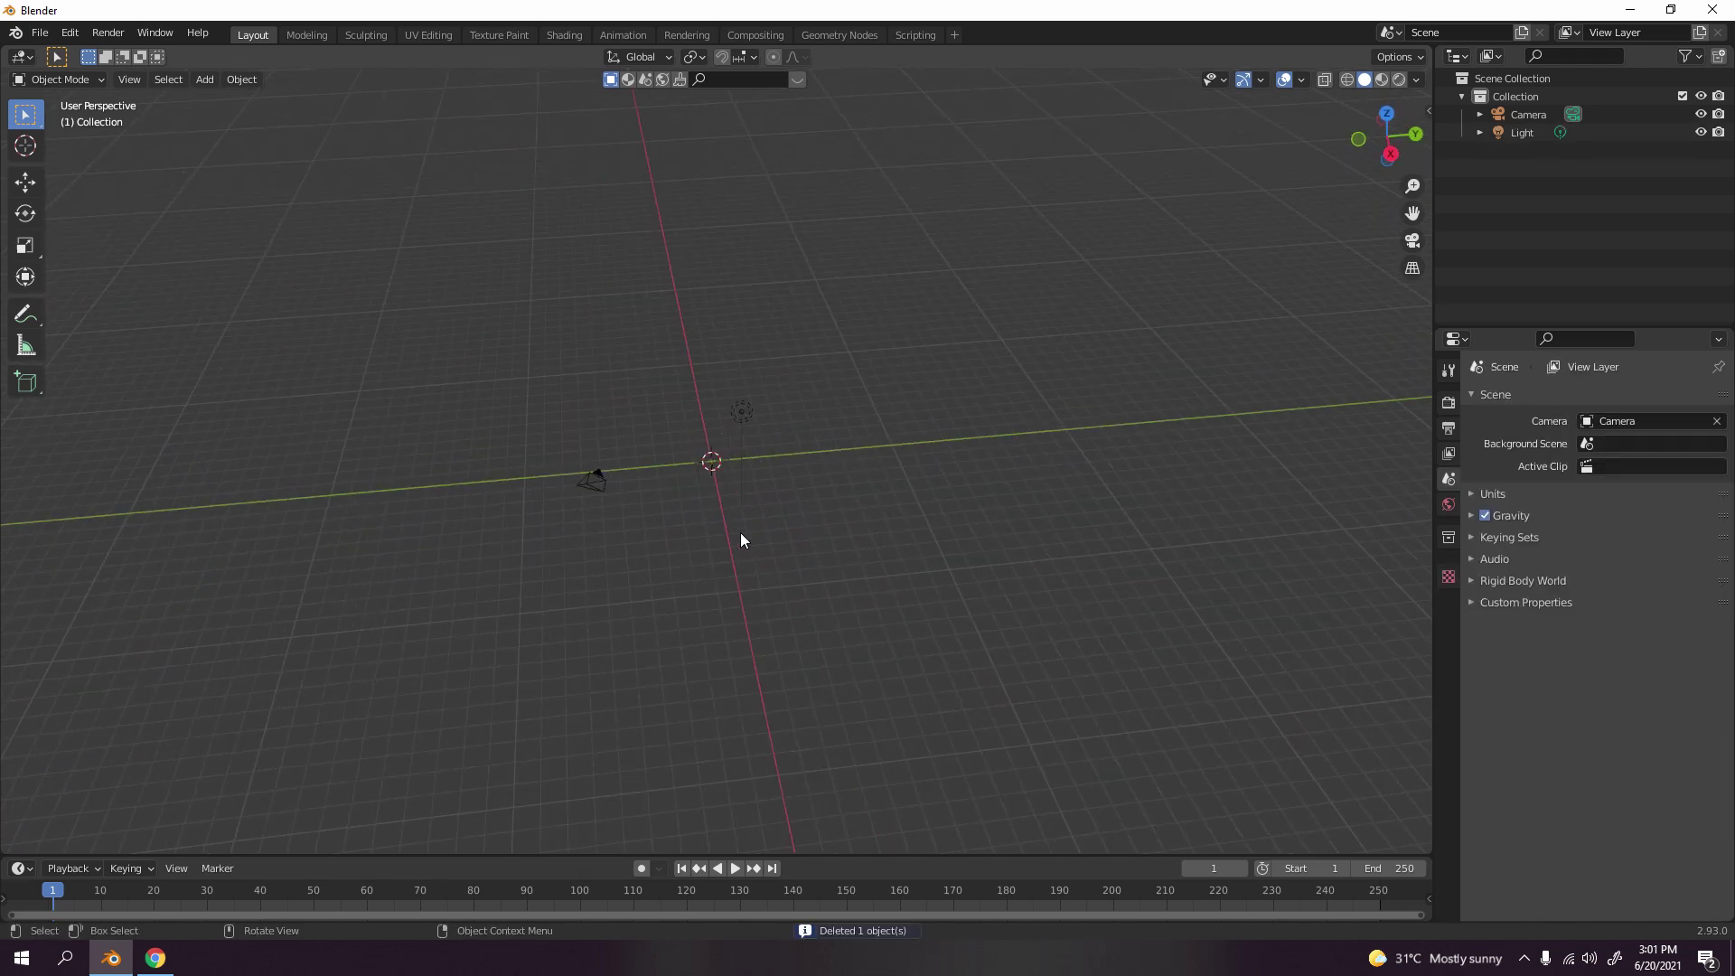
pyautogui.press('KP_1')
pyautogui.scroll(5, 671, 500)
pyautogui.keyDown('shift'); pyautogui.moveTo(671, 500); pyautogui.dragTo(651, 620, button='middle'); pyautogui.keyUp('shift')
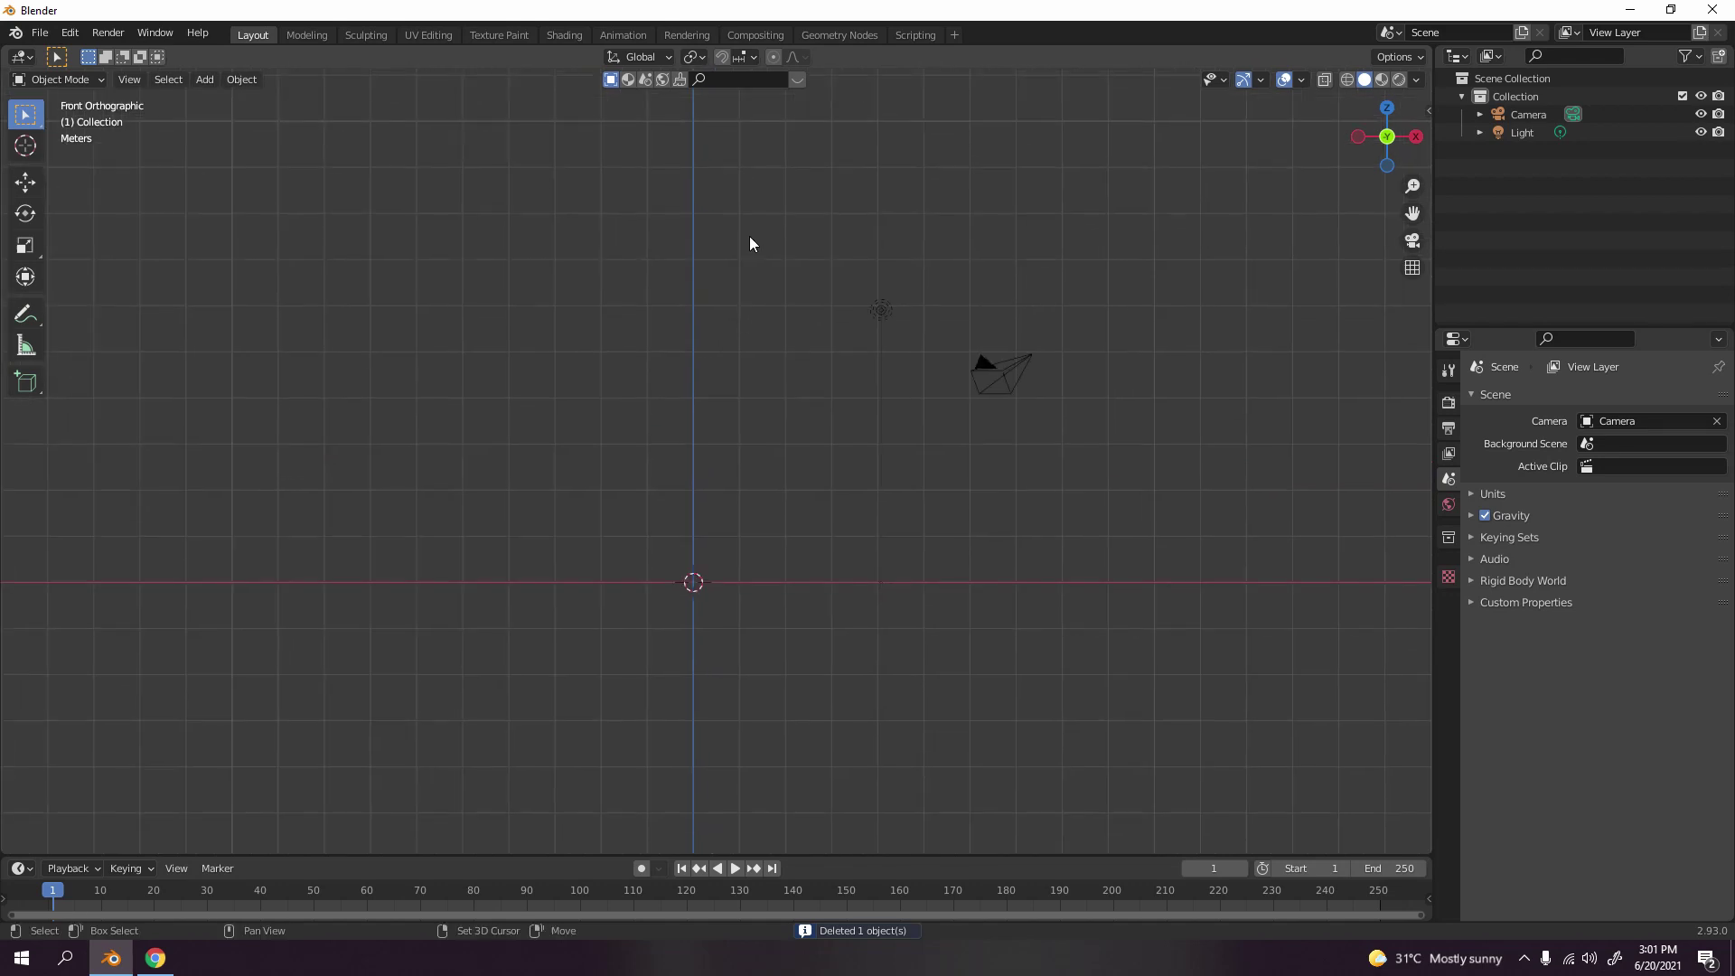
pyautogui.moveTo(749, 214); pyautogui.dragTo(1294, 526)
pyautogui.press('Delete')
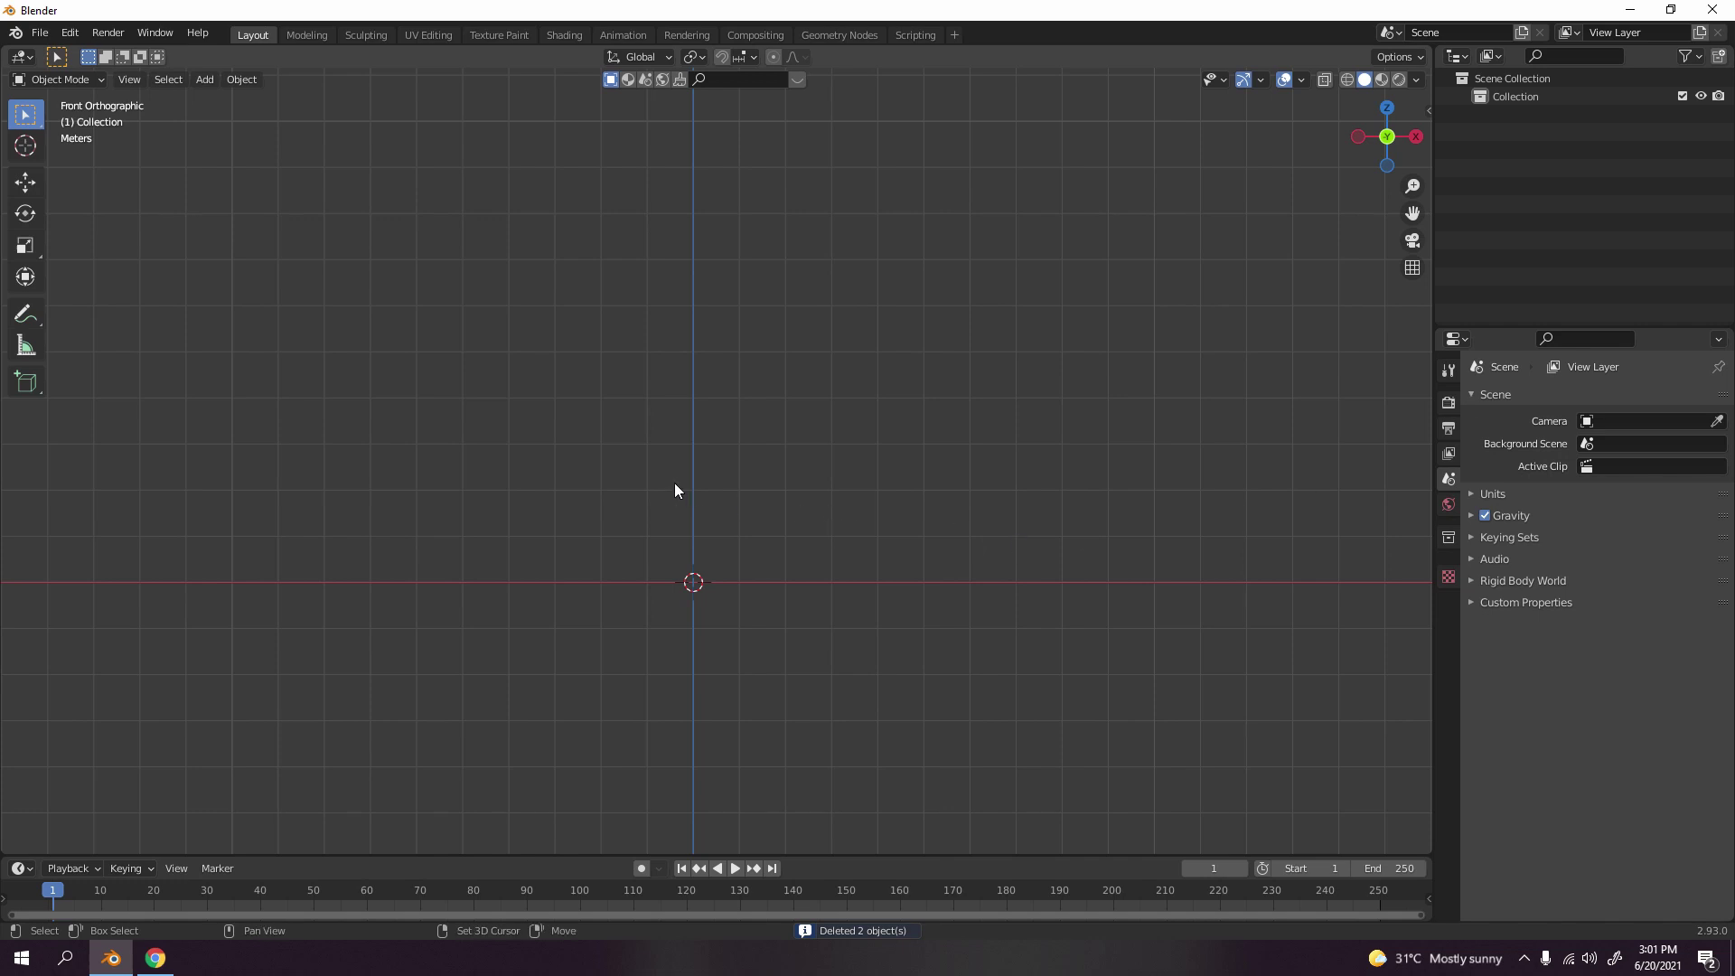
# - Add a UV sphere mesh at the world origin and frame it in the front view
pyautogui.press('Home')
pyautogui.hotkey('shift', 'a')
pyautogui.moveTo(750, 440)
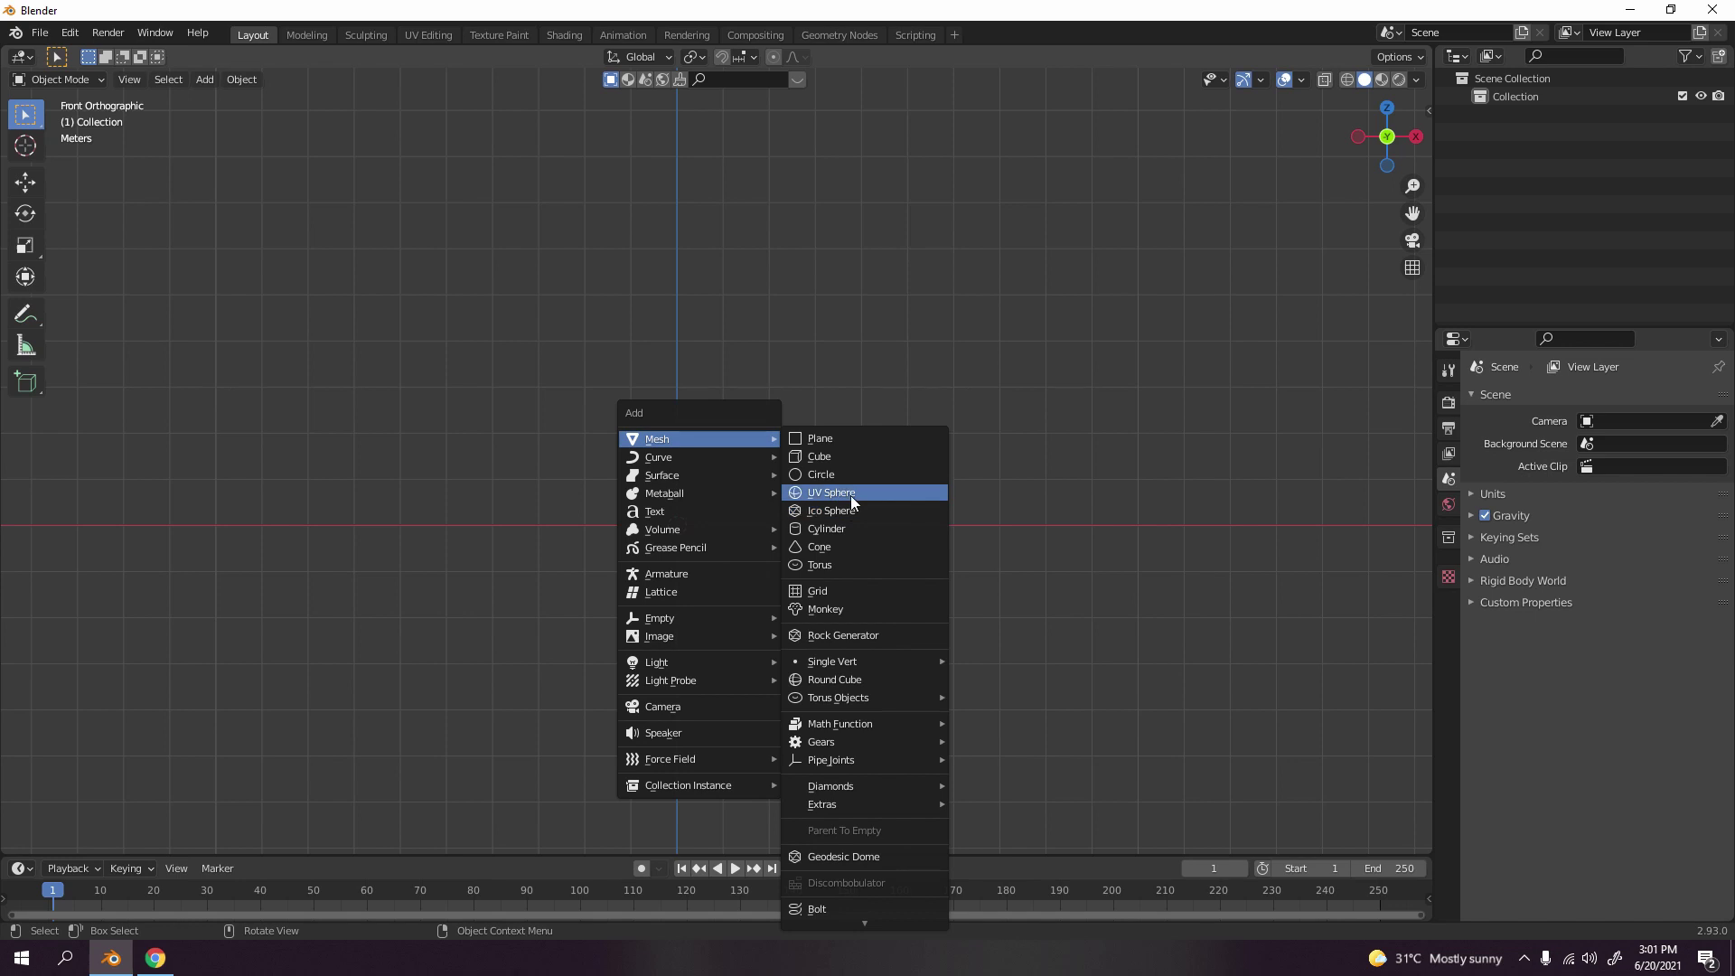
pyautogui.click(850, 495)
pyautogui.scroll(4, 850, 496)
pyautogui.keyDown('shift'); pyautogui.moveTo(647, 701); pyautogui.dragTo(750, 523, button='middle'); pyautogui.keyUp('shift')
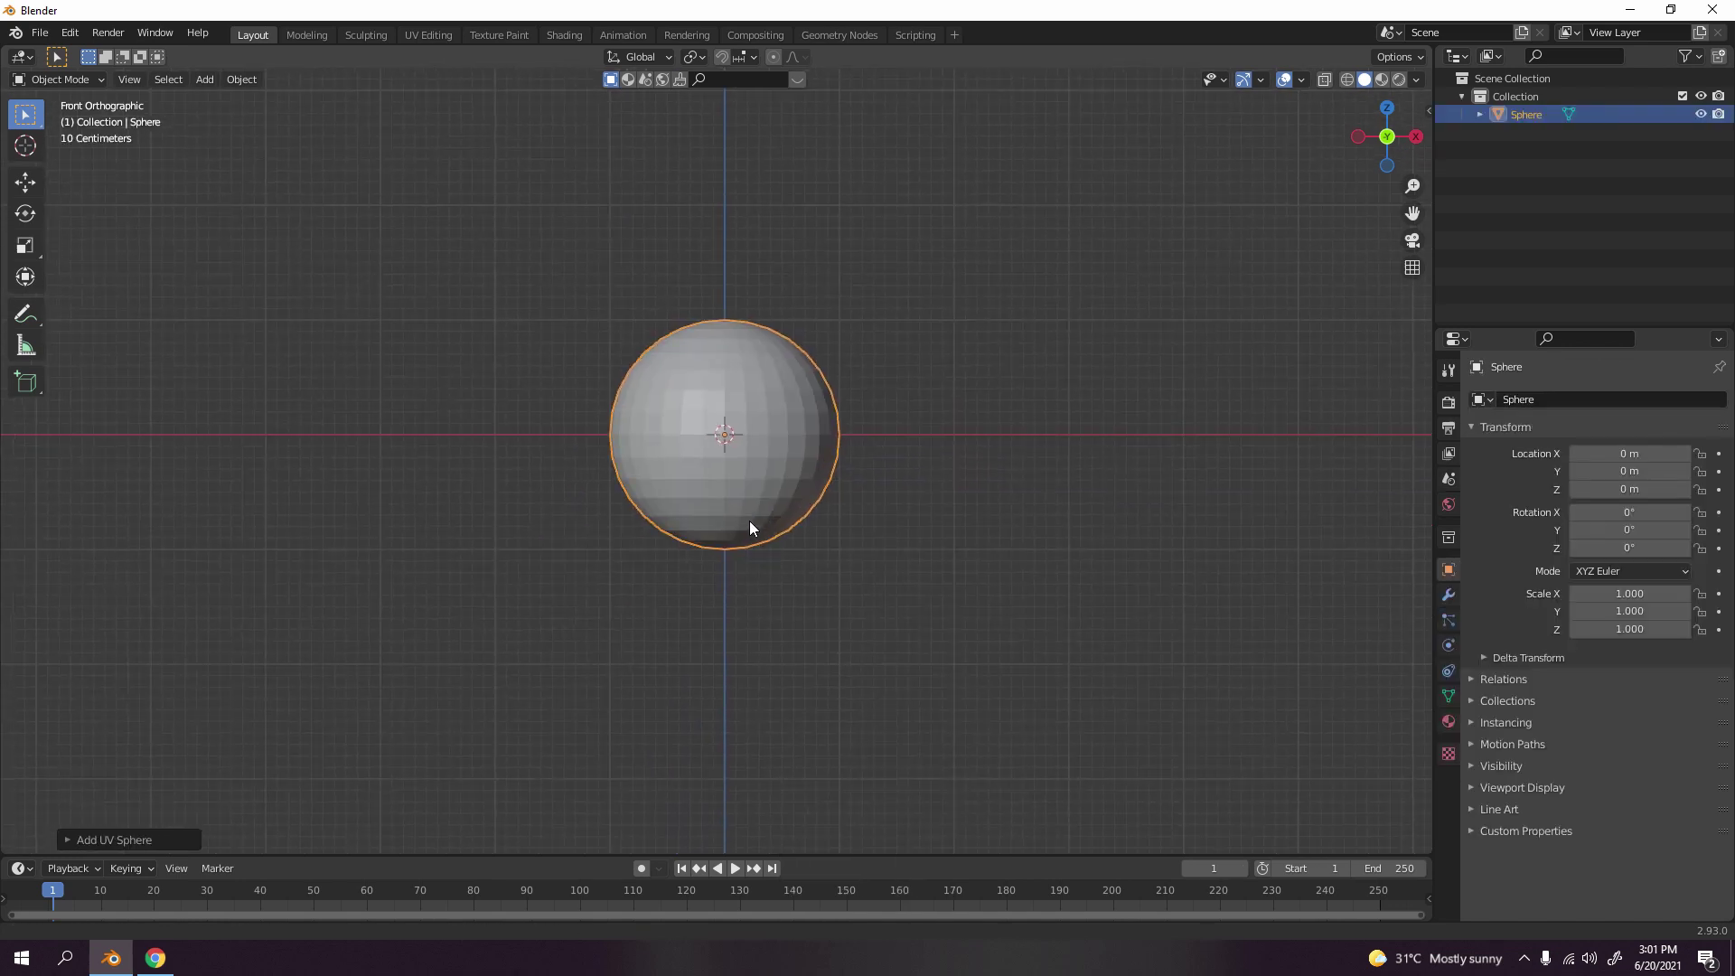
pyautogui.scroll(3, 904, 341)
pyautogui.keyDown('shift'); pyautogui.moveTo(904, 340); pyautogui.dragTo(908, 384, button='middle'); pyautogui.keyUp('shift')
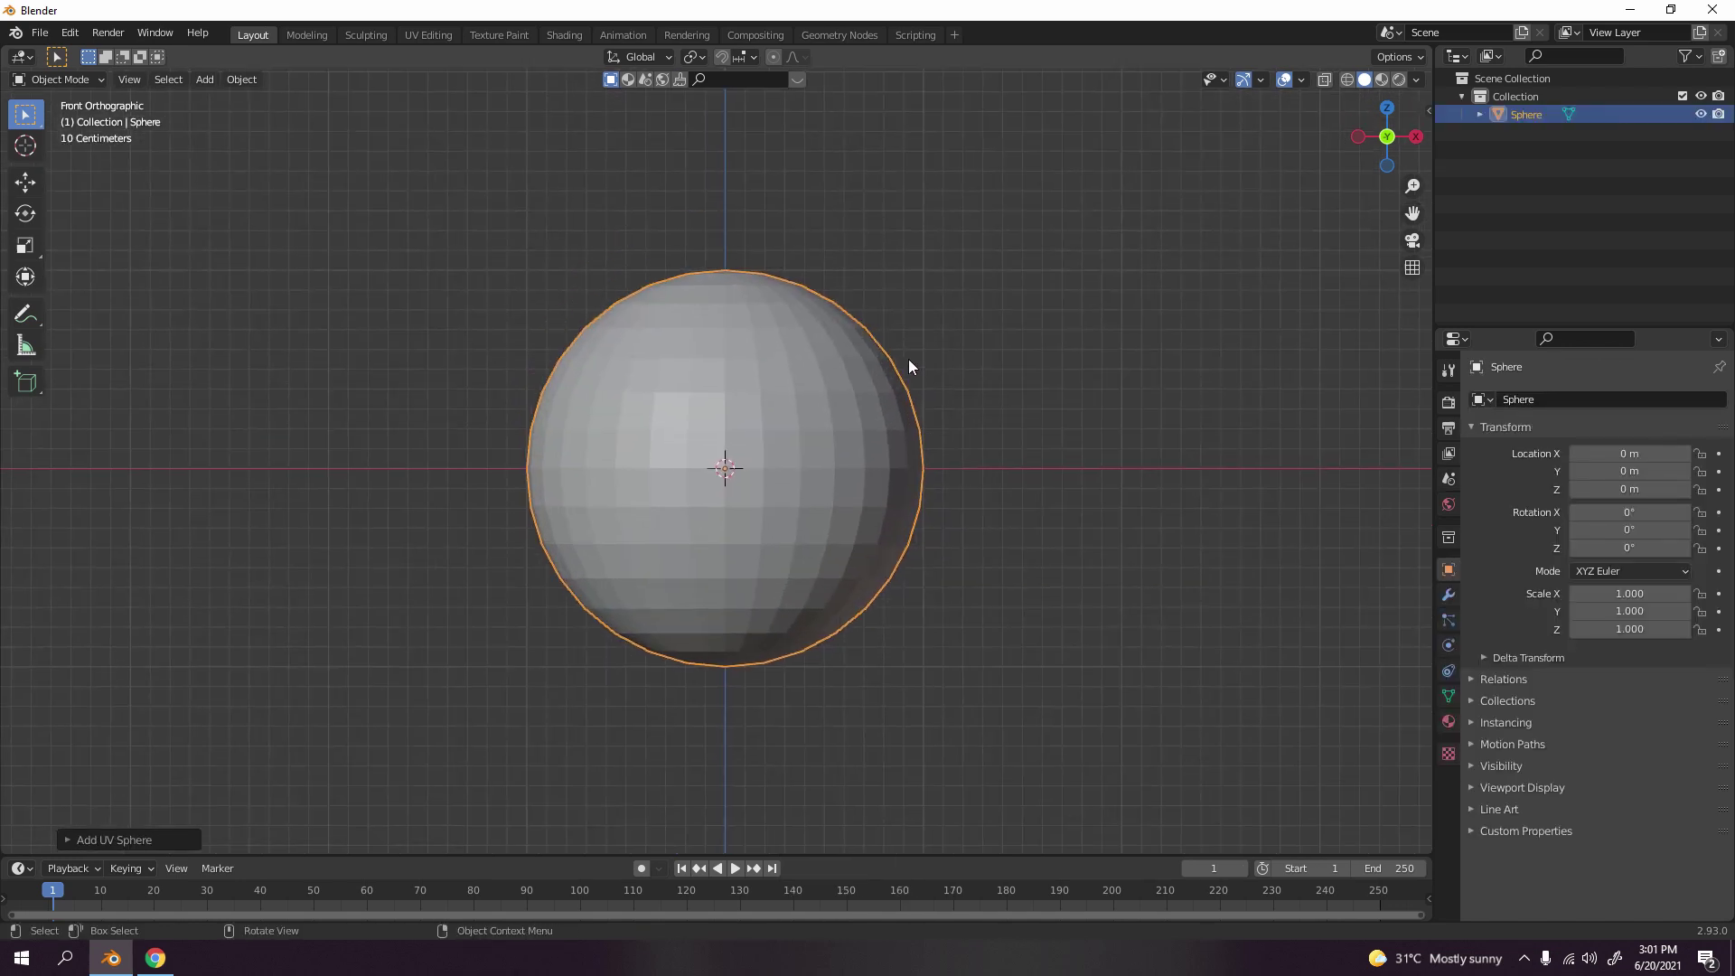
# - In Edit Mode, select the edge loop closest to the sphere's top pole and delete its vertices
pyautogui.press('Tab')
pyautogui.moveTo(906, 248); pyautogui.dragTo(816, 340, button='middle')
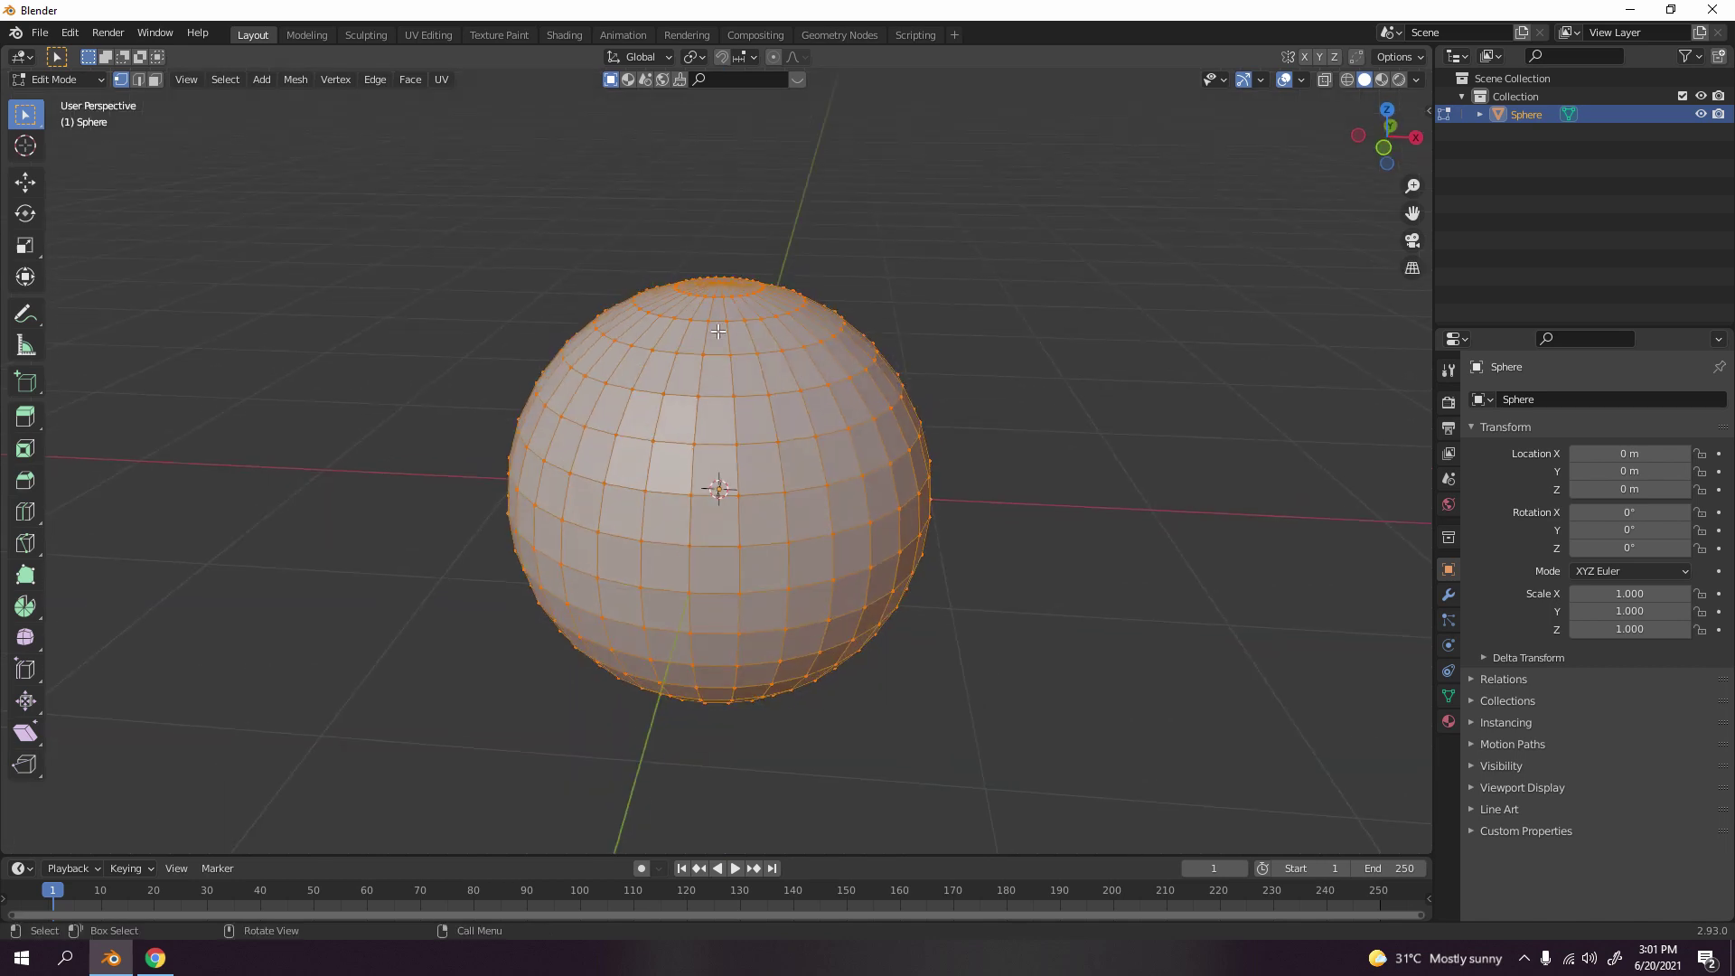
pyautogui.keyDown('alt'); pyautogui.click(724, 302); pyautogui.keyUp('alt')
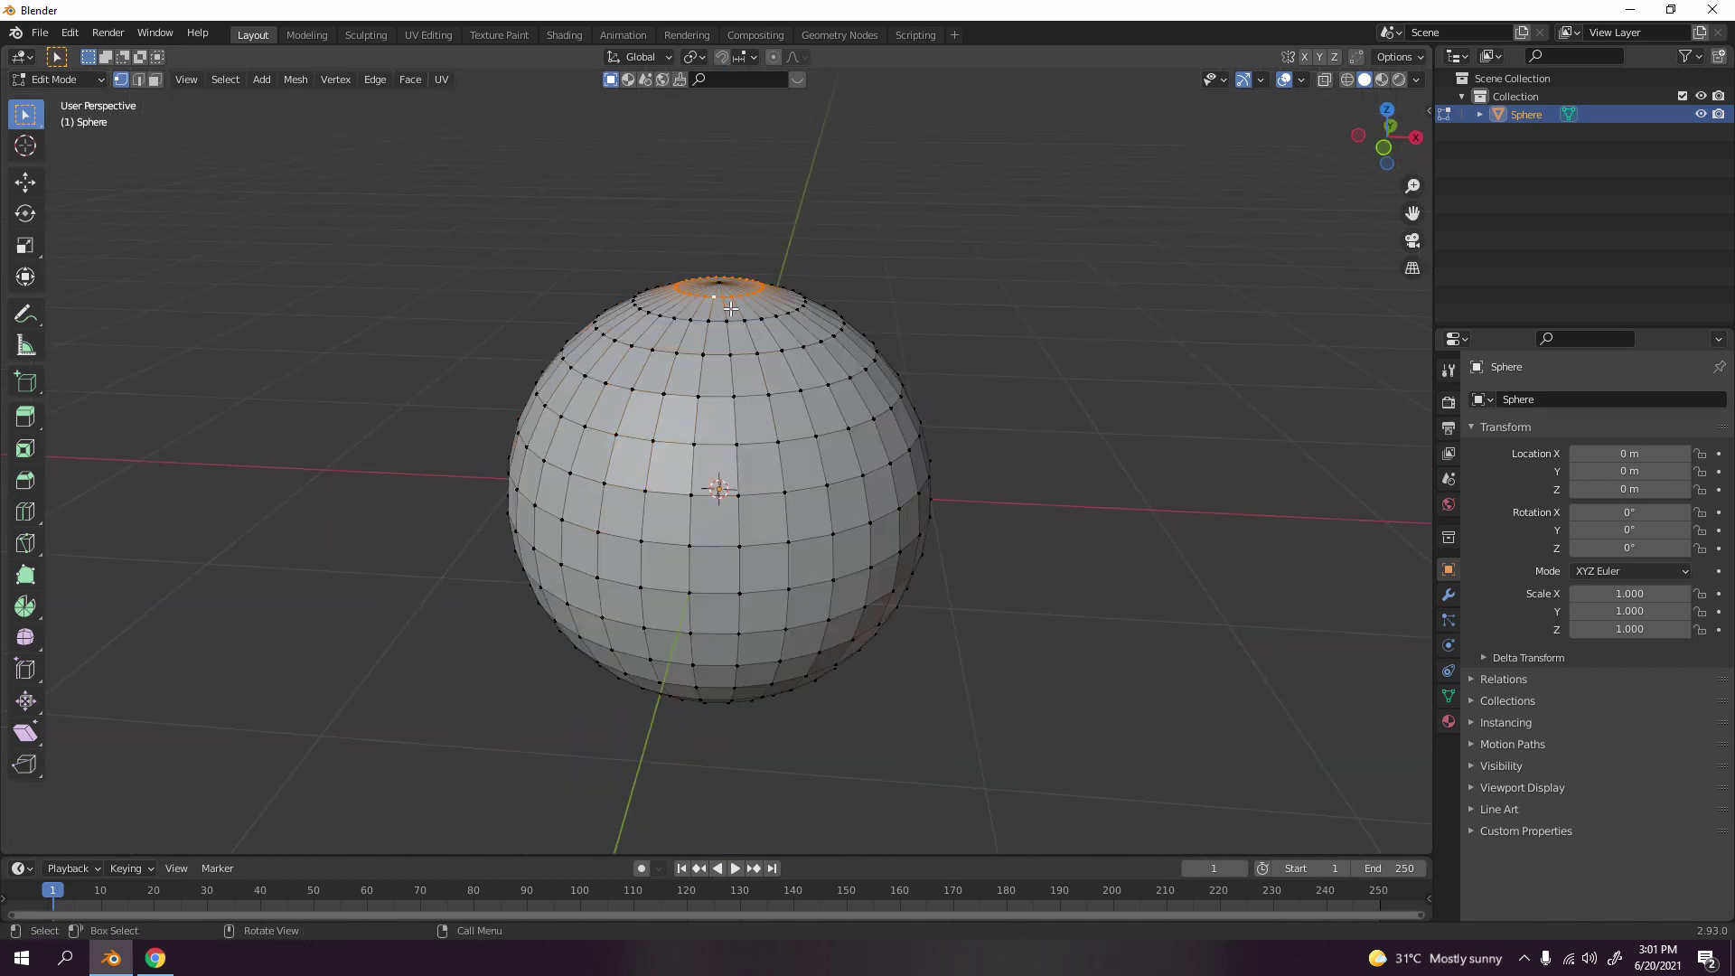
pyautogui.press('KP_1')
pyautogui.scroll(2, 718, 238)
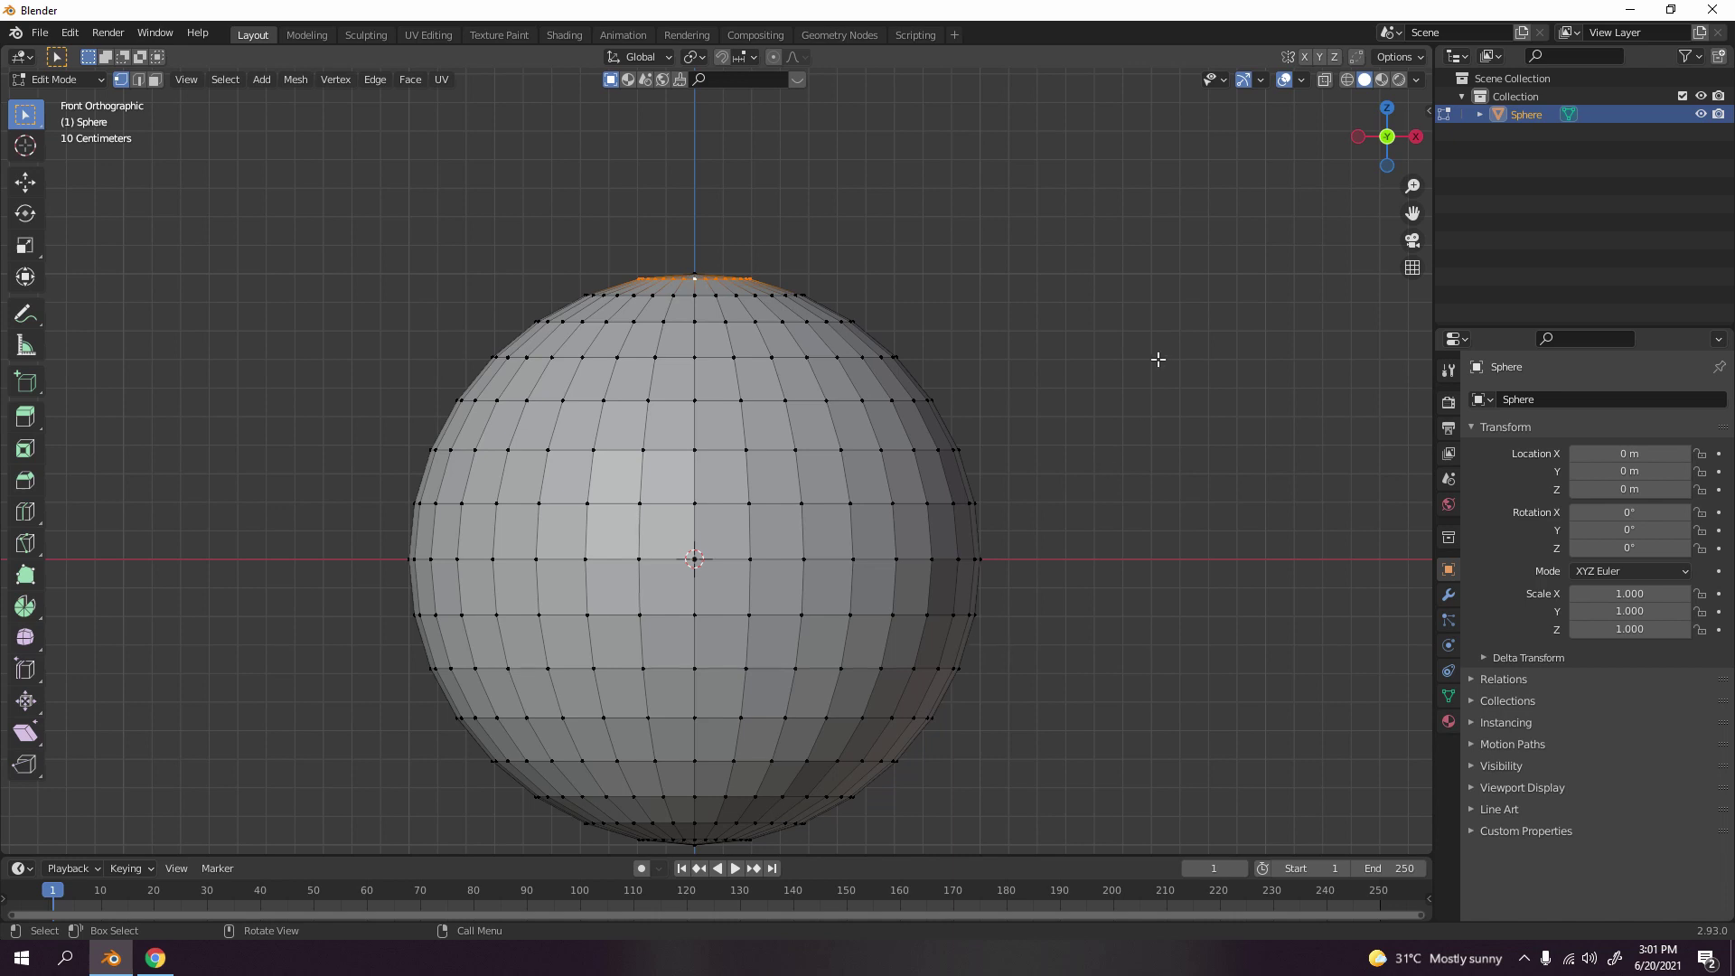
pyautogui.click(475, 263)
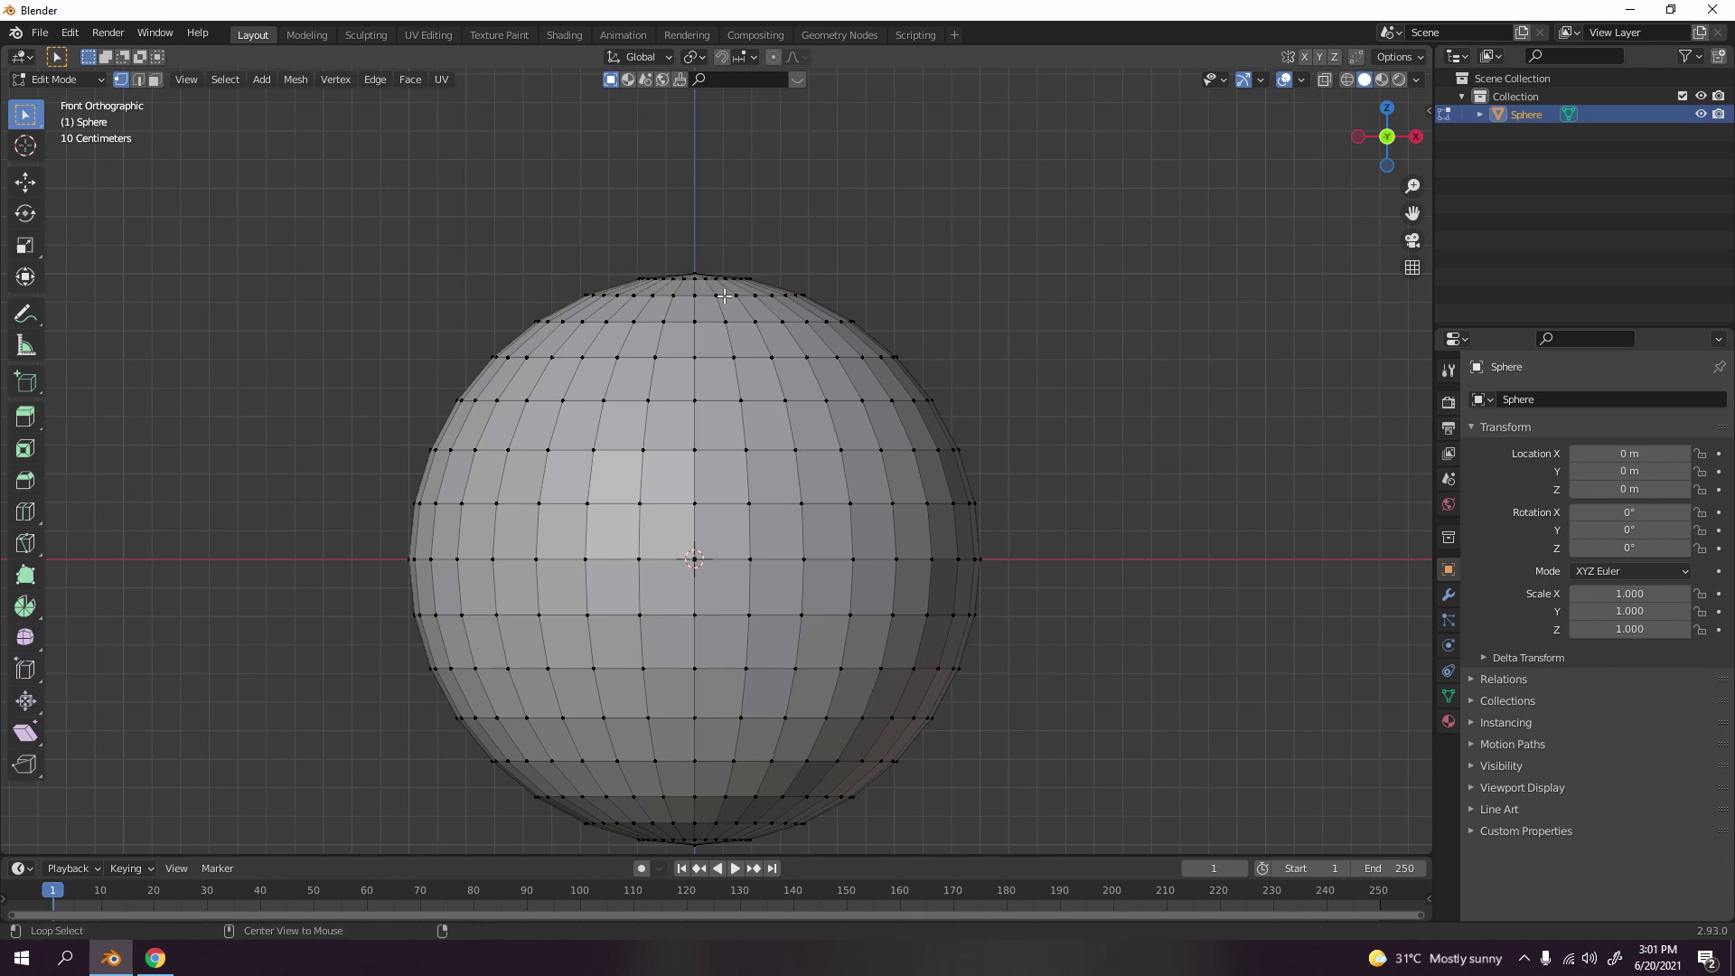
pyautogui.keyDown('alt'); pyautogui.click(715, 448); pyautogui.keyUp('alt')
pyautogui.click(744, 273)
pyautogui.keyDown('alt'); pyautogui.click(700, 286); pyautogui.keyUp('alt')
pyautogui.moveTo(700, 286); pyautogui.dragTo(805, 310, button='middle')
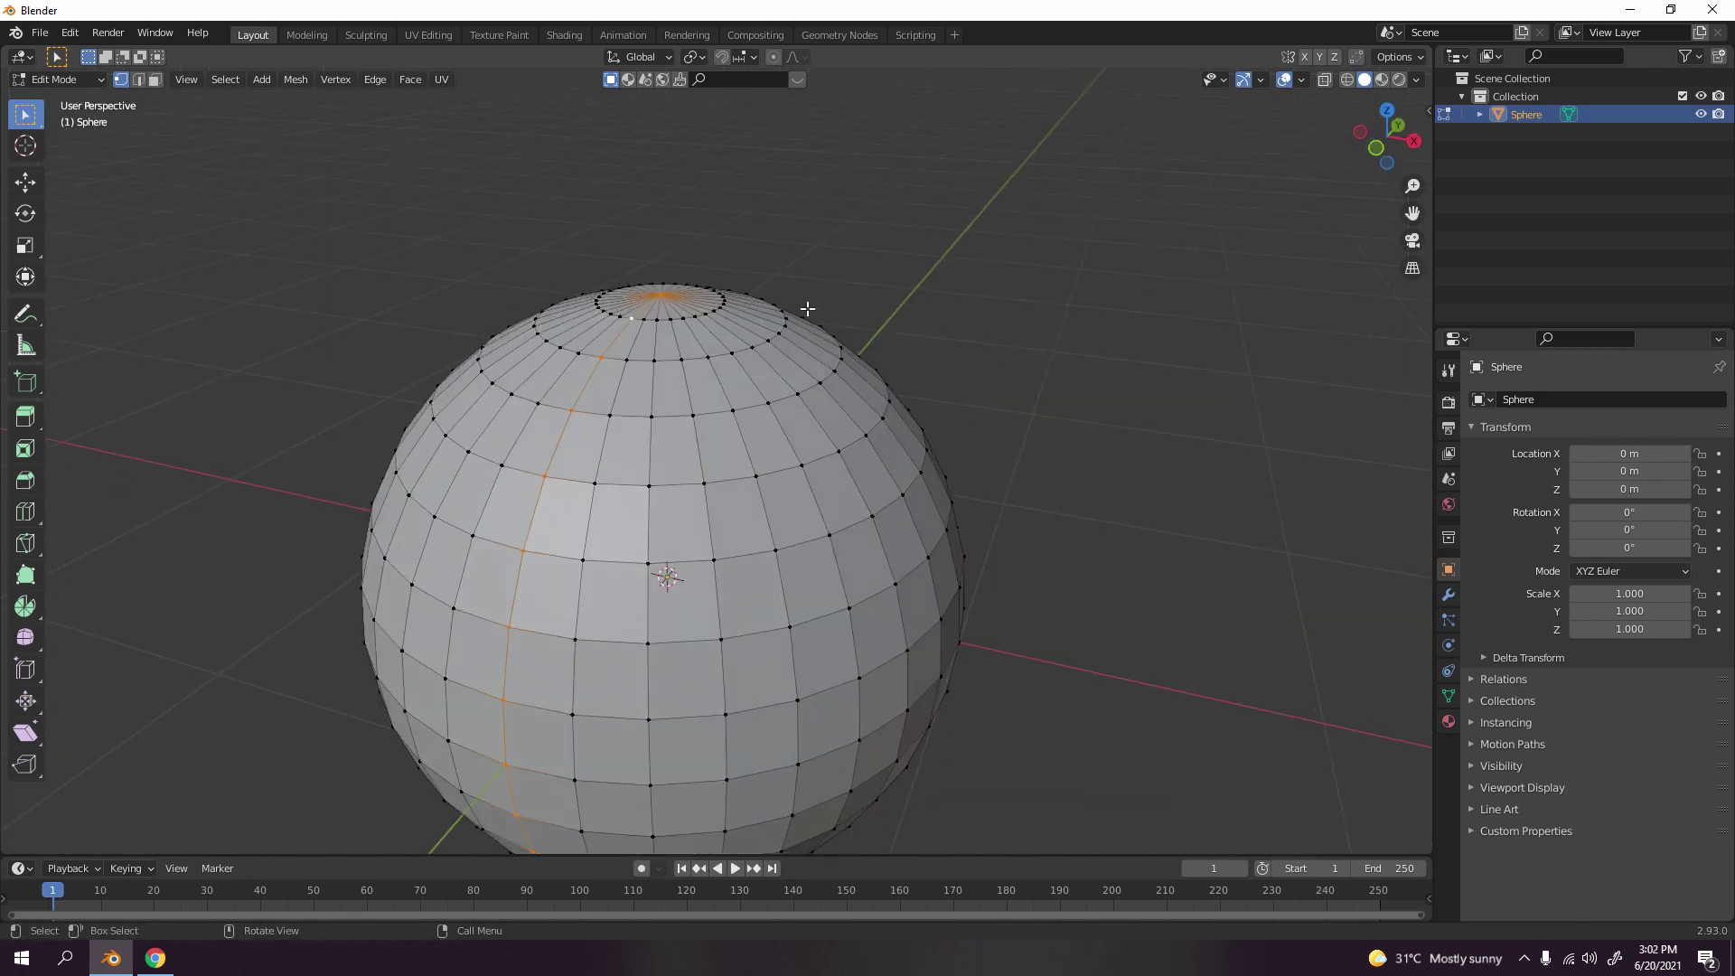
pyautogui.keyDown('alt'); pyautogui.click(684, 324); pyautogui.keyUp('alt')
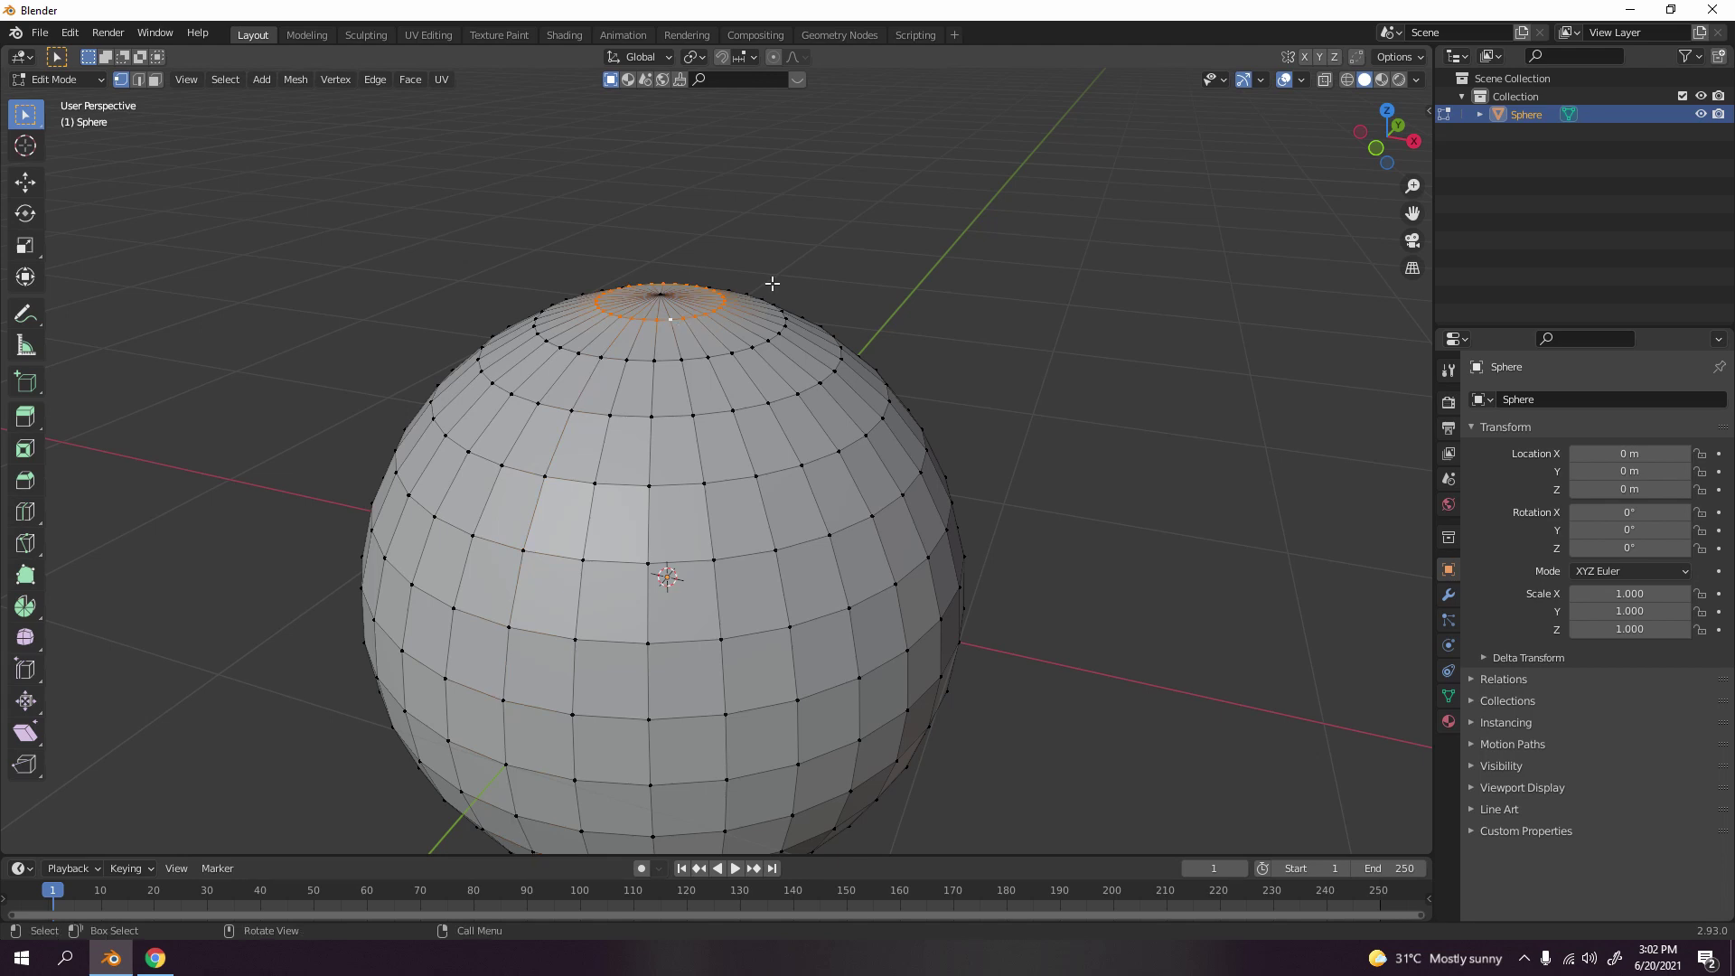
pyautogui.press('x')
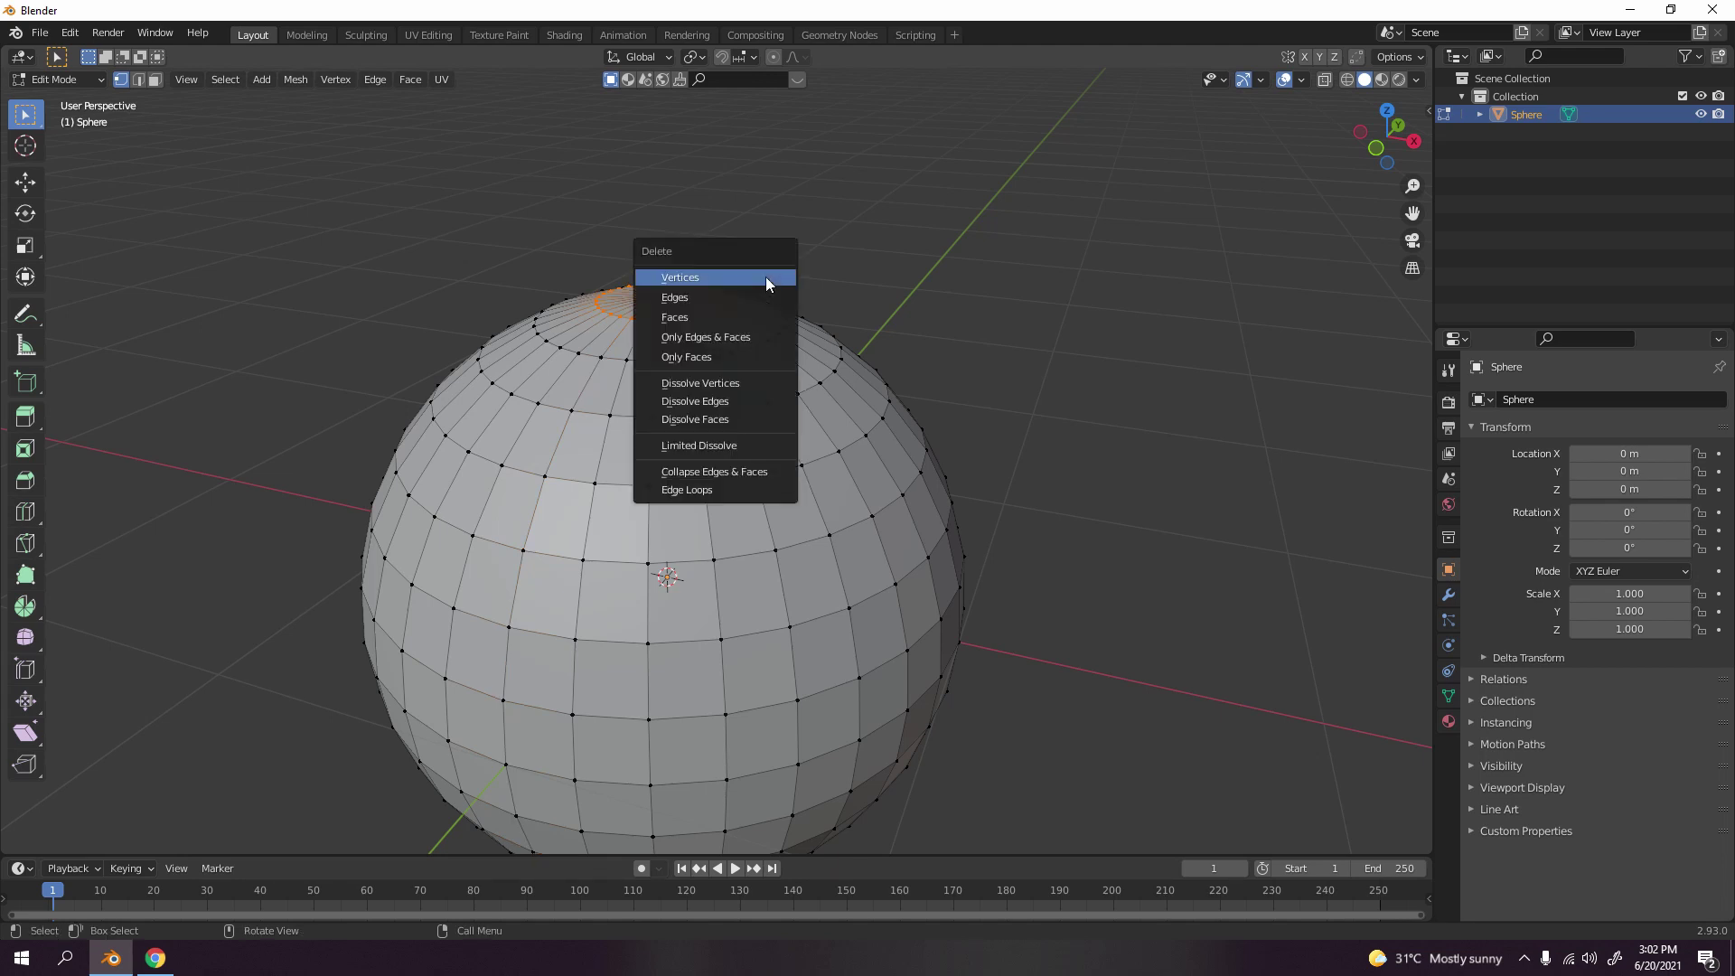
pyautogui.click(766, 277)
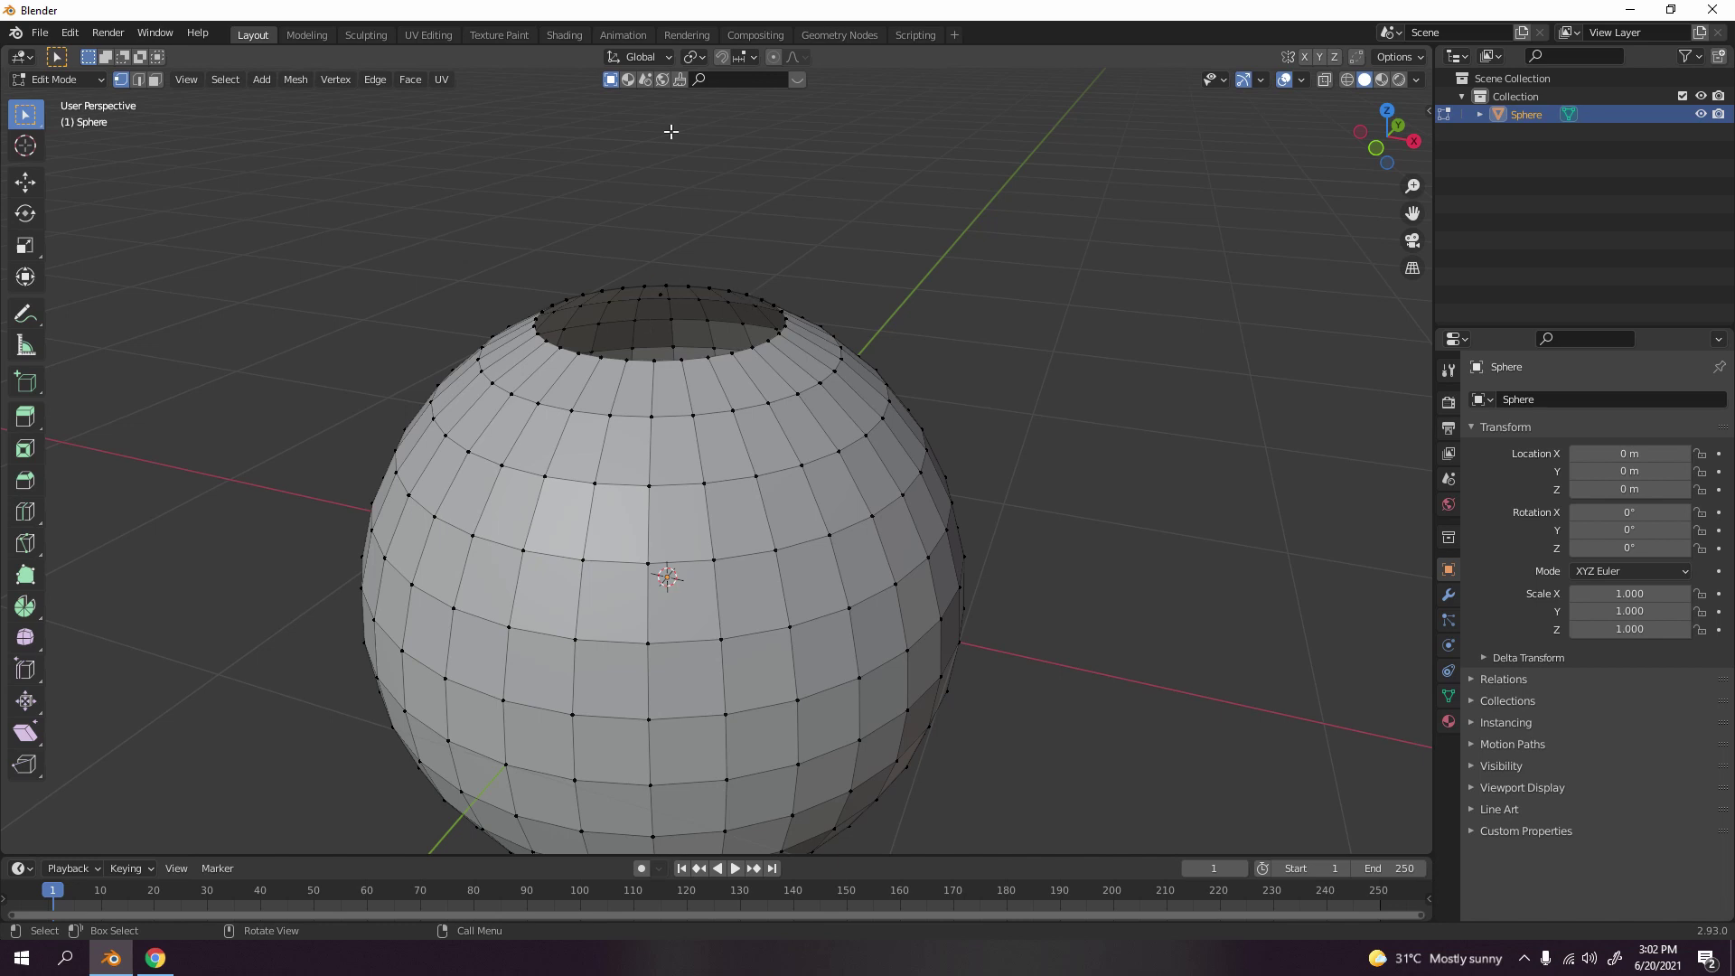
# - Delete the loose pole vertex left floating above the opening in the sphere
pyautogui.moveTo(709, 258)
pyautogui.mouseDown(button='middle')
pyautogui.moveTo(1061, 337)
pyautogui.moveTo(968, 299)
pyautogui.moveTo(783, 296)
pyautogui.moveTo(693, 244)
pyautogui.mouseUp(button='middle')
pyautogui.moveTo(621, 217); pyautogui.dragTo(706, 309)
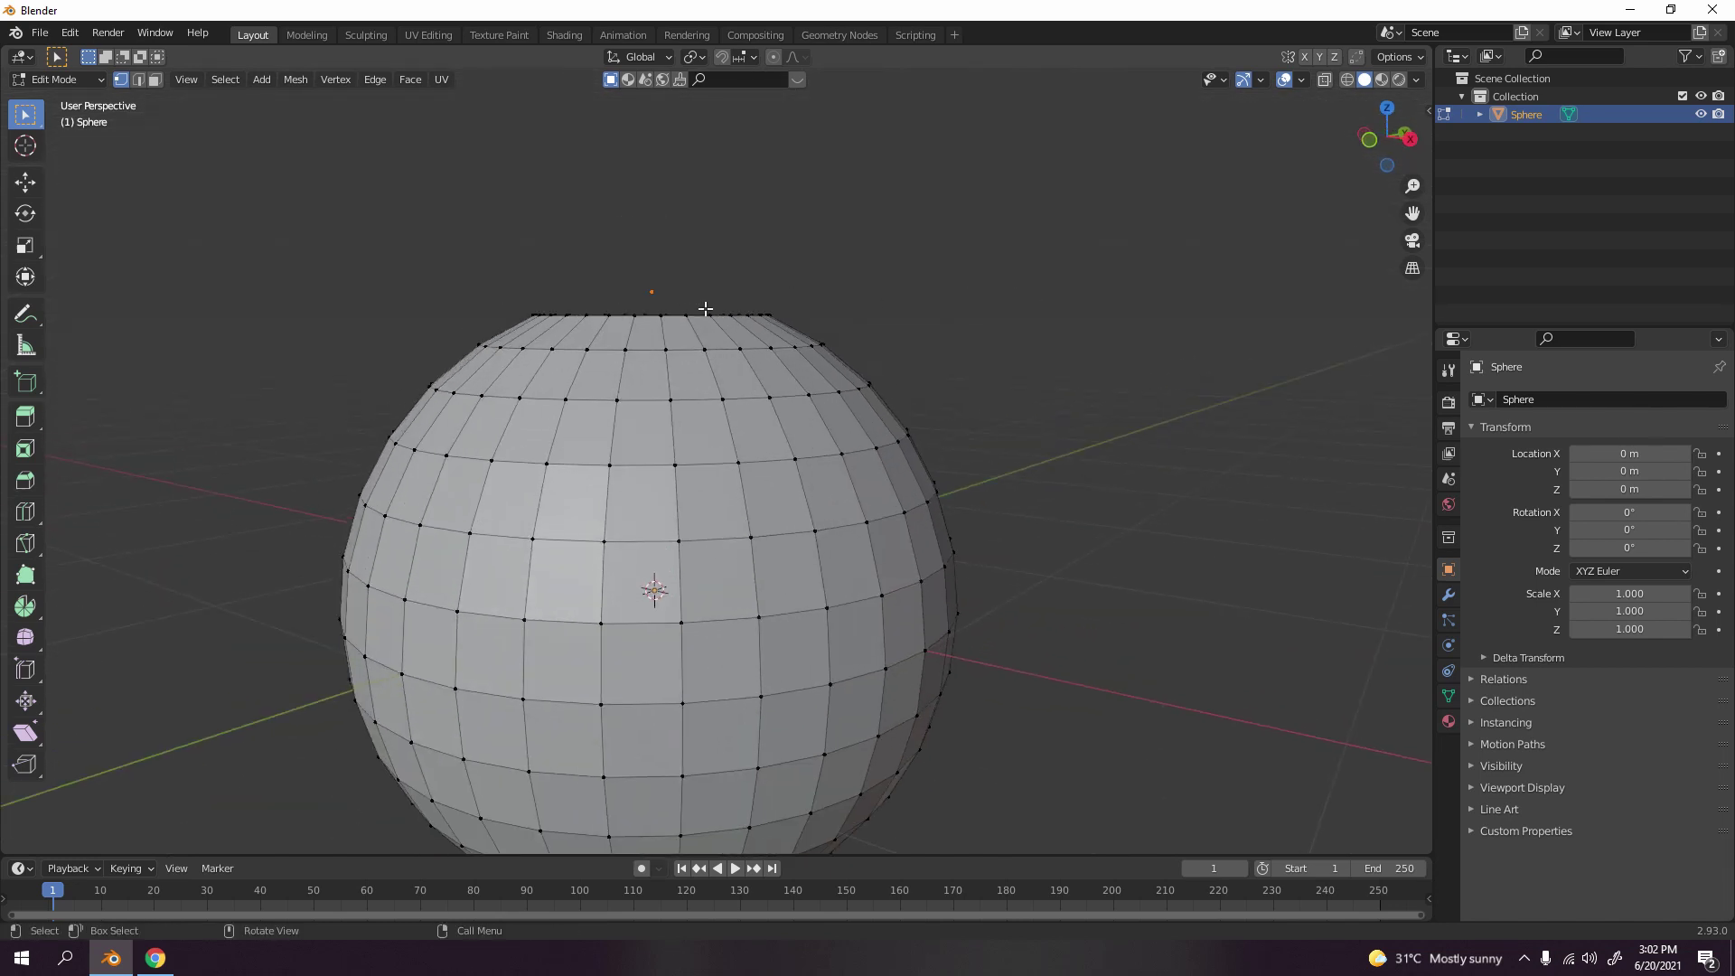
pyautogui.press('x')
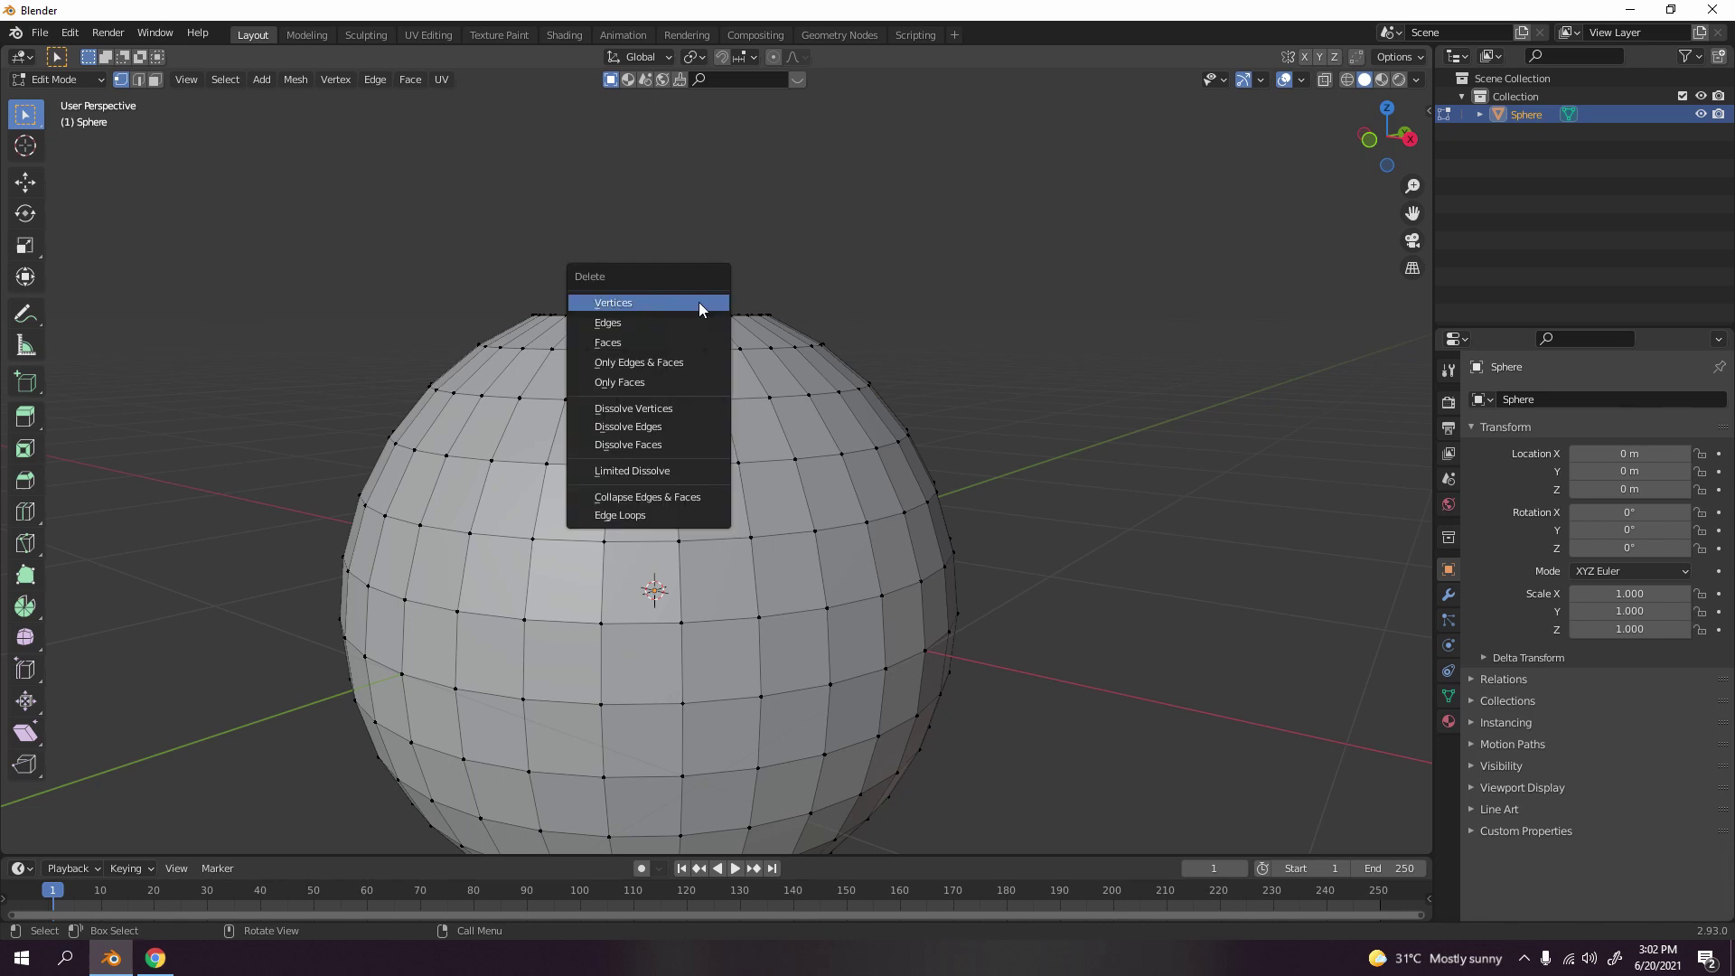
pyautogui.click(697, 302)
# - Merge all of the sphere's vertices by distance, and clear the selection
pyautogui.press('KP_1')
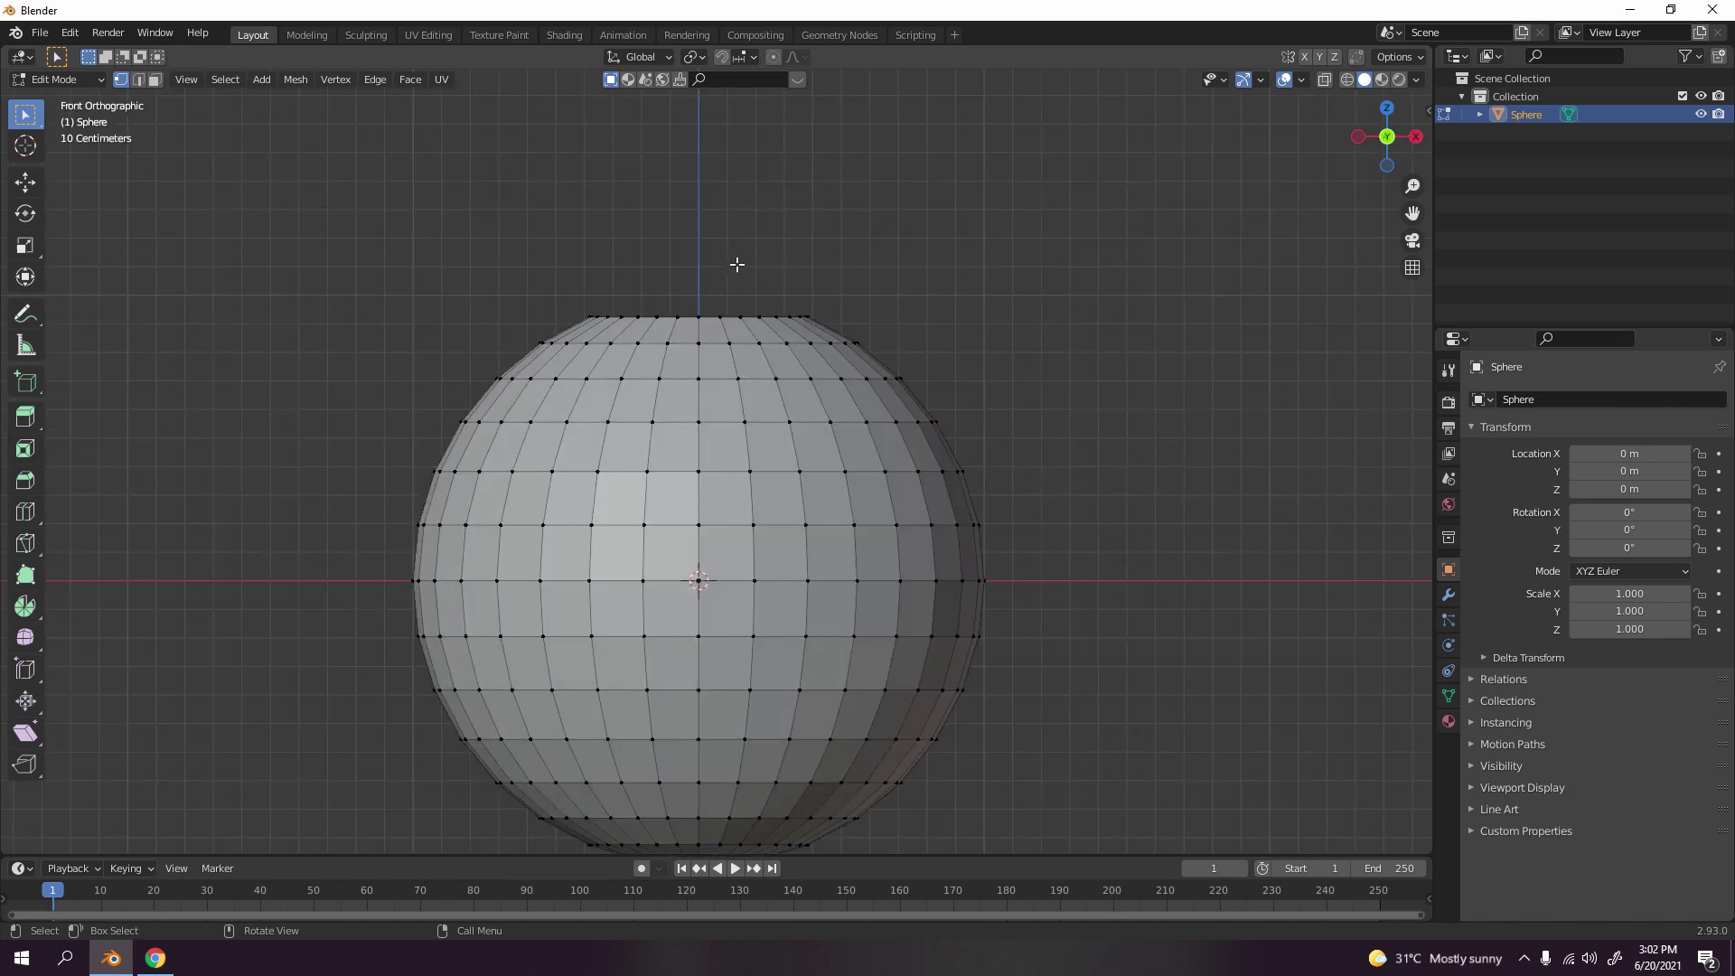
pyautogui.scroll(1, 1015, 275)
pyautogui.scroll(-3, 1015, 274)
pyautogui.press('a')
pyautogui.press('m')
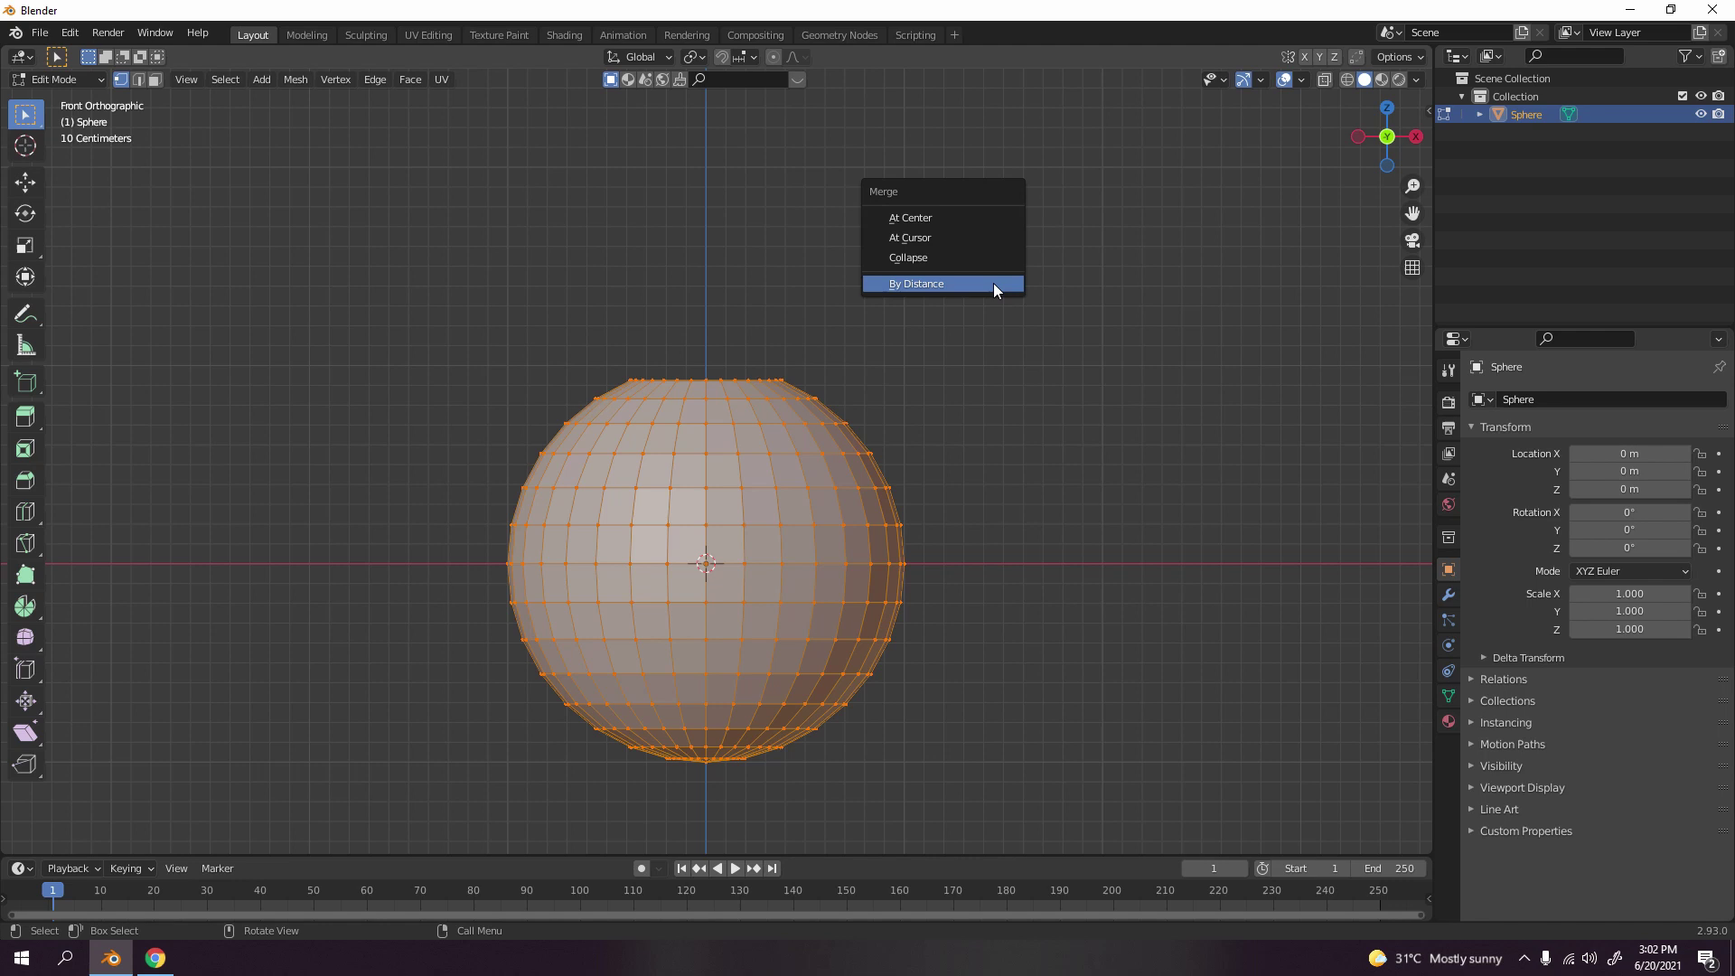
pyautogui.click(994, 284)
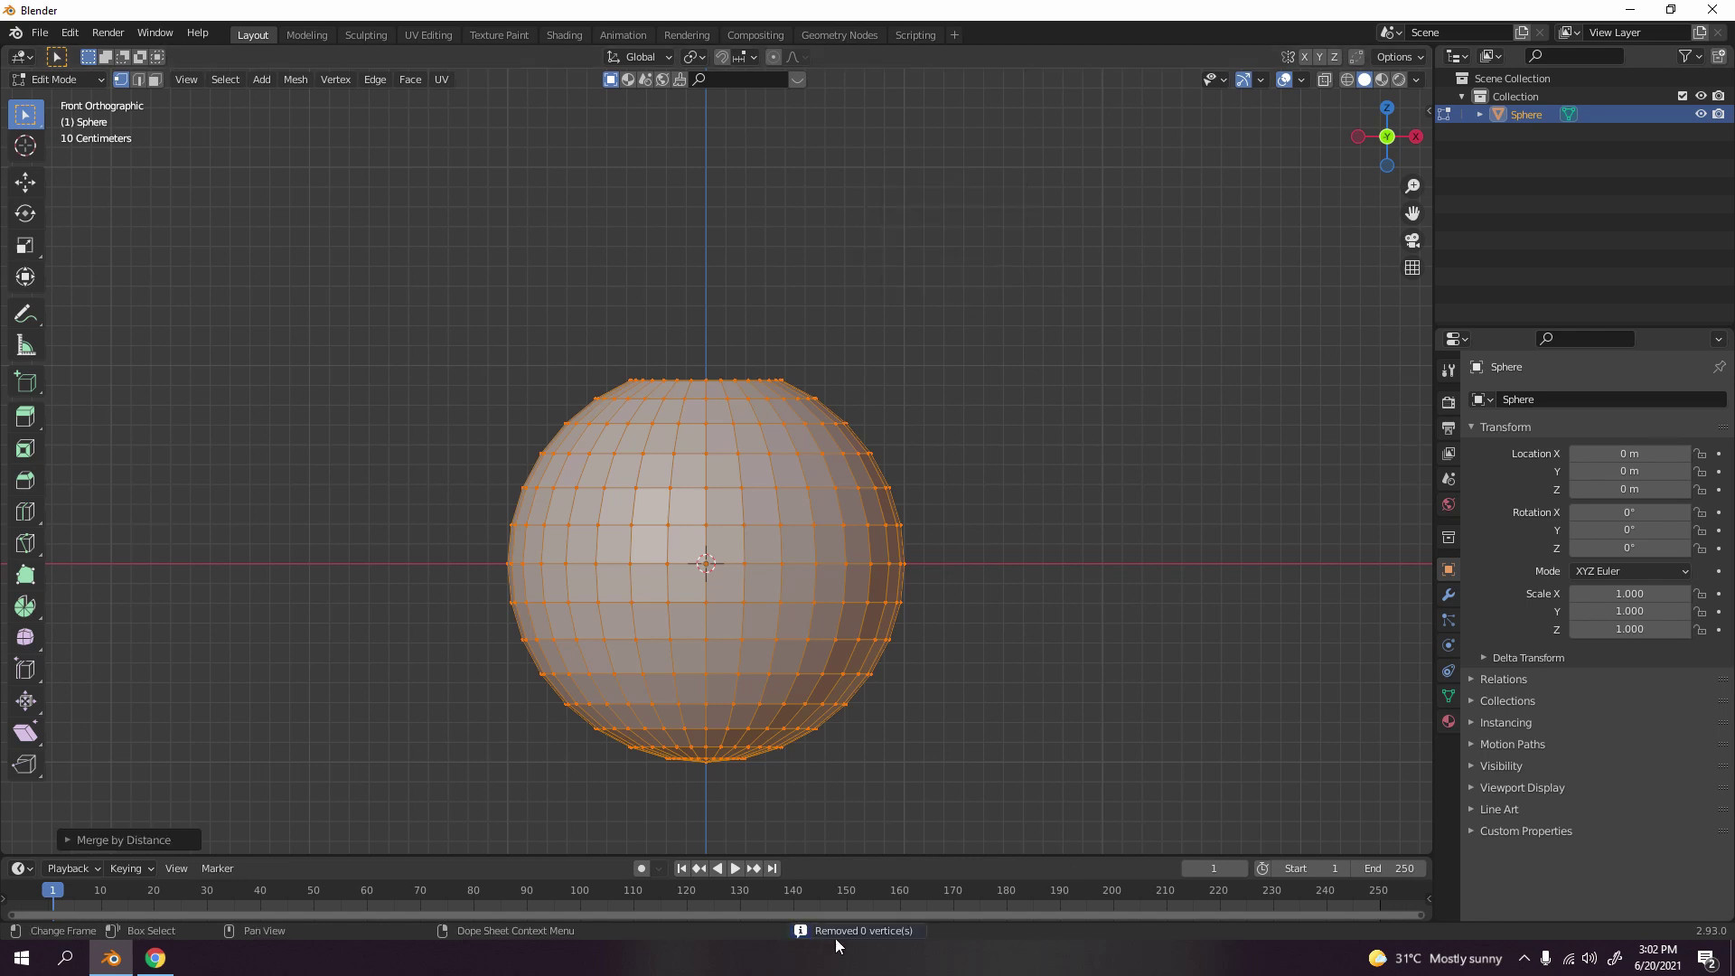
pyautogui.click(1030, 329)
# - Select the edge loop around the sphere's top opening and extrude it upward along Z by about 0.37 m
pyautogui.scroll(3, 910, 329)
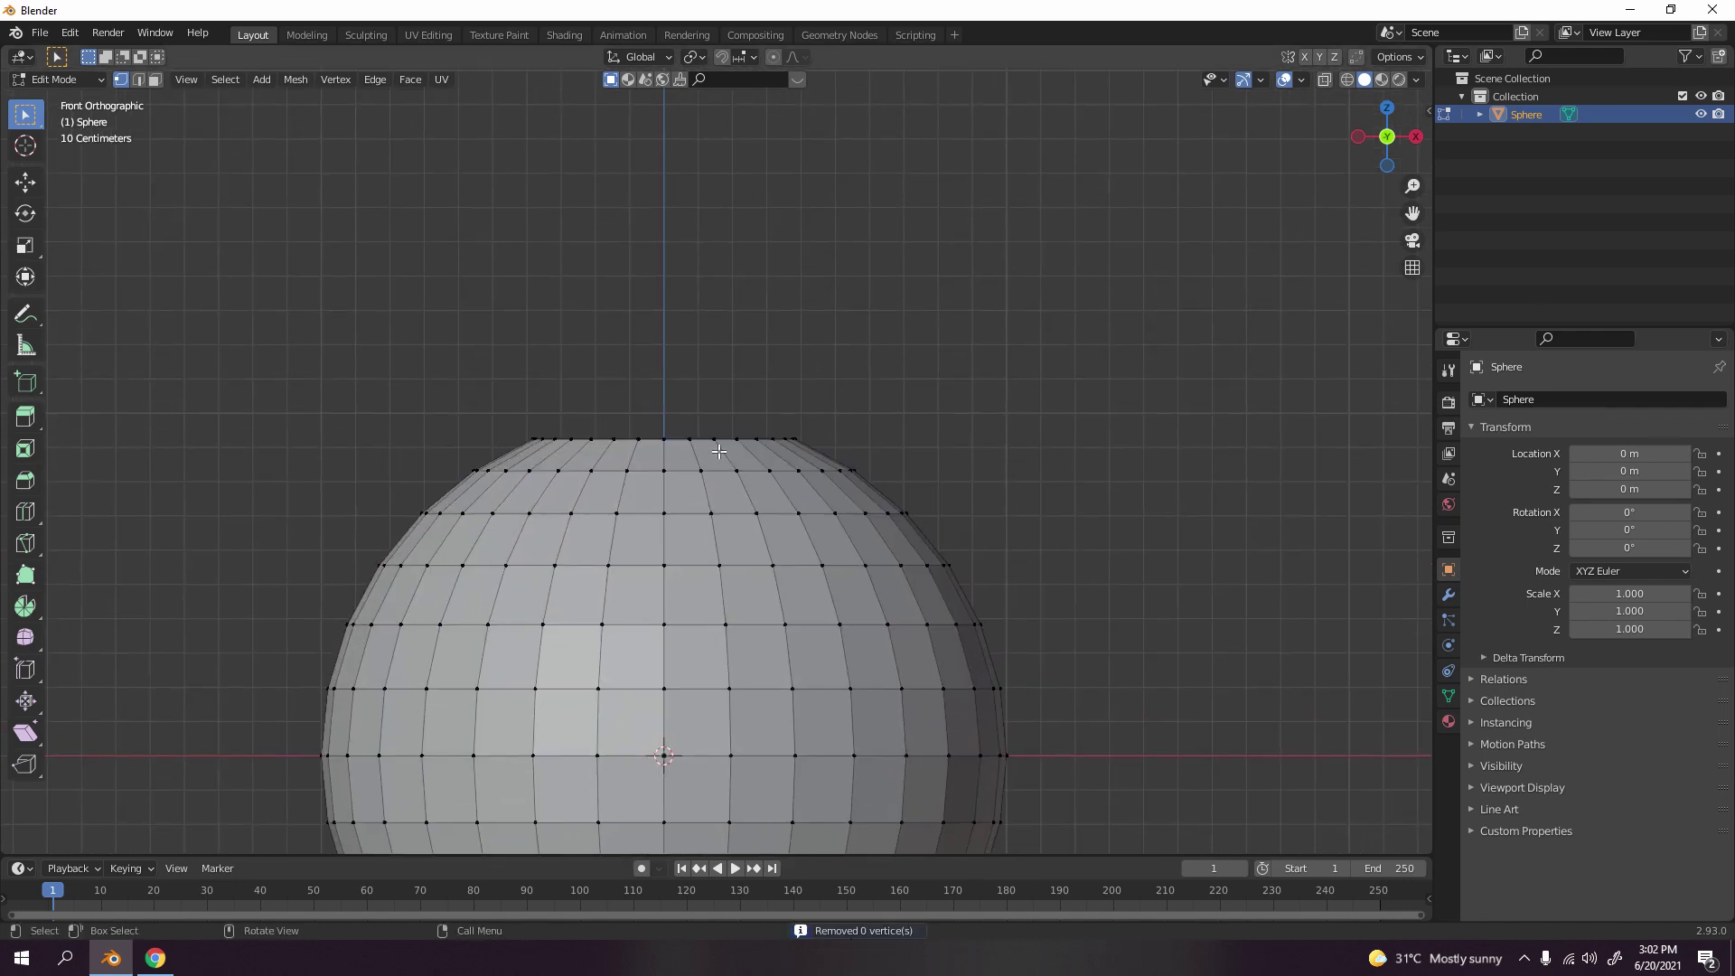
pyautogui.keyDown('alt'); pyautogui.click(693, 440); pyautogui.keyUp('alt')
pyautogui.scroll(2, 904, 421)
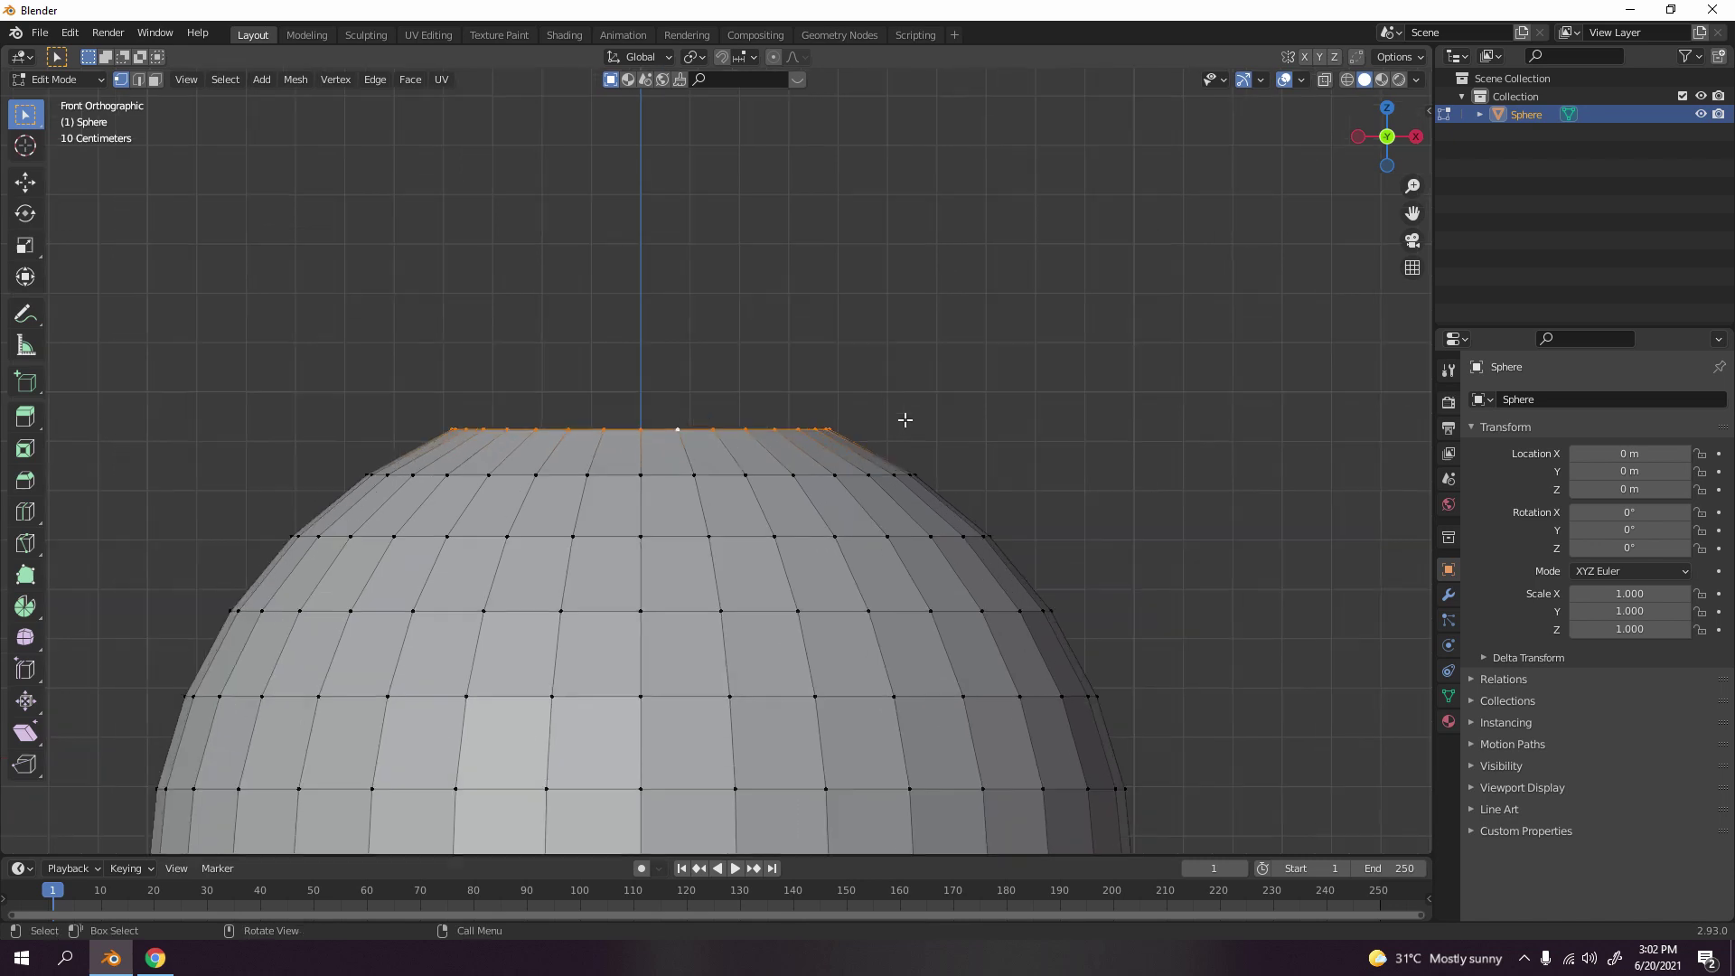
pyautogui.scroll(-4, 914, 428)
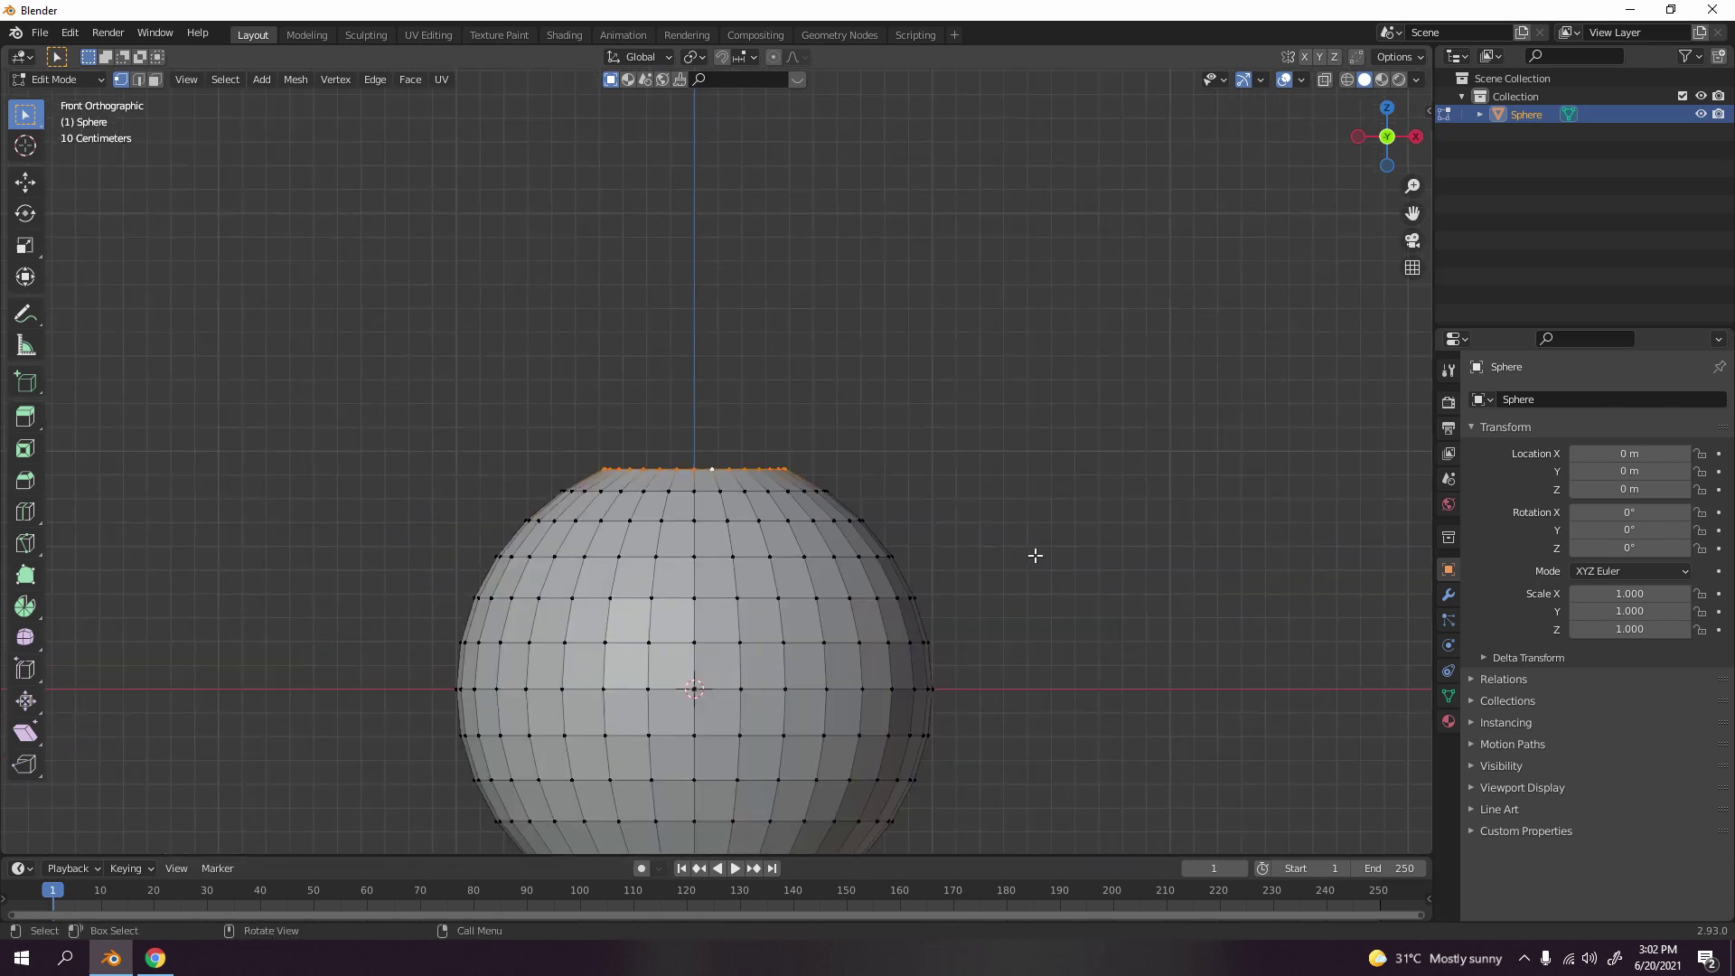
pyautogui.press('e')
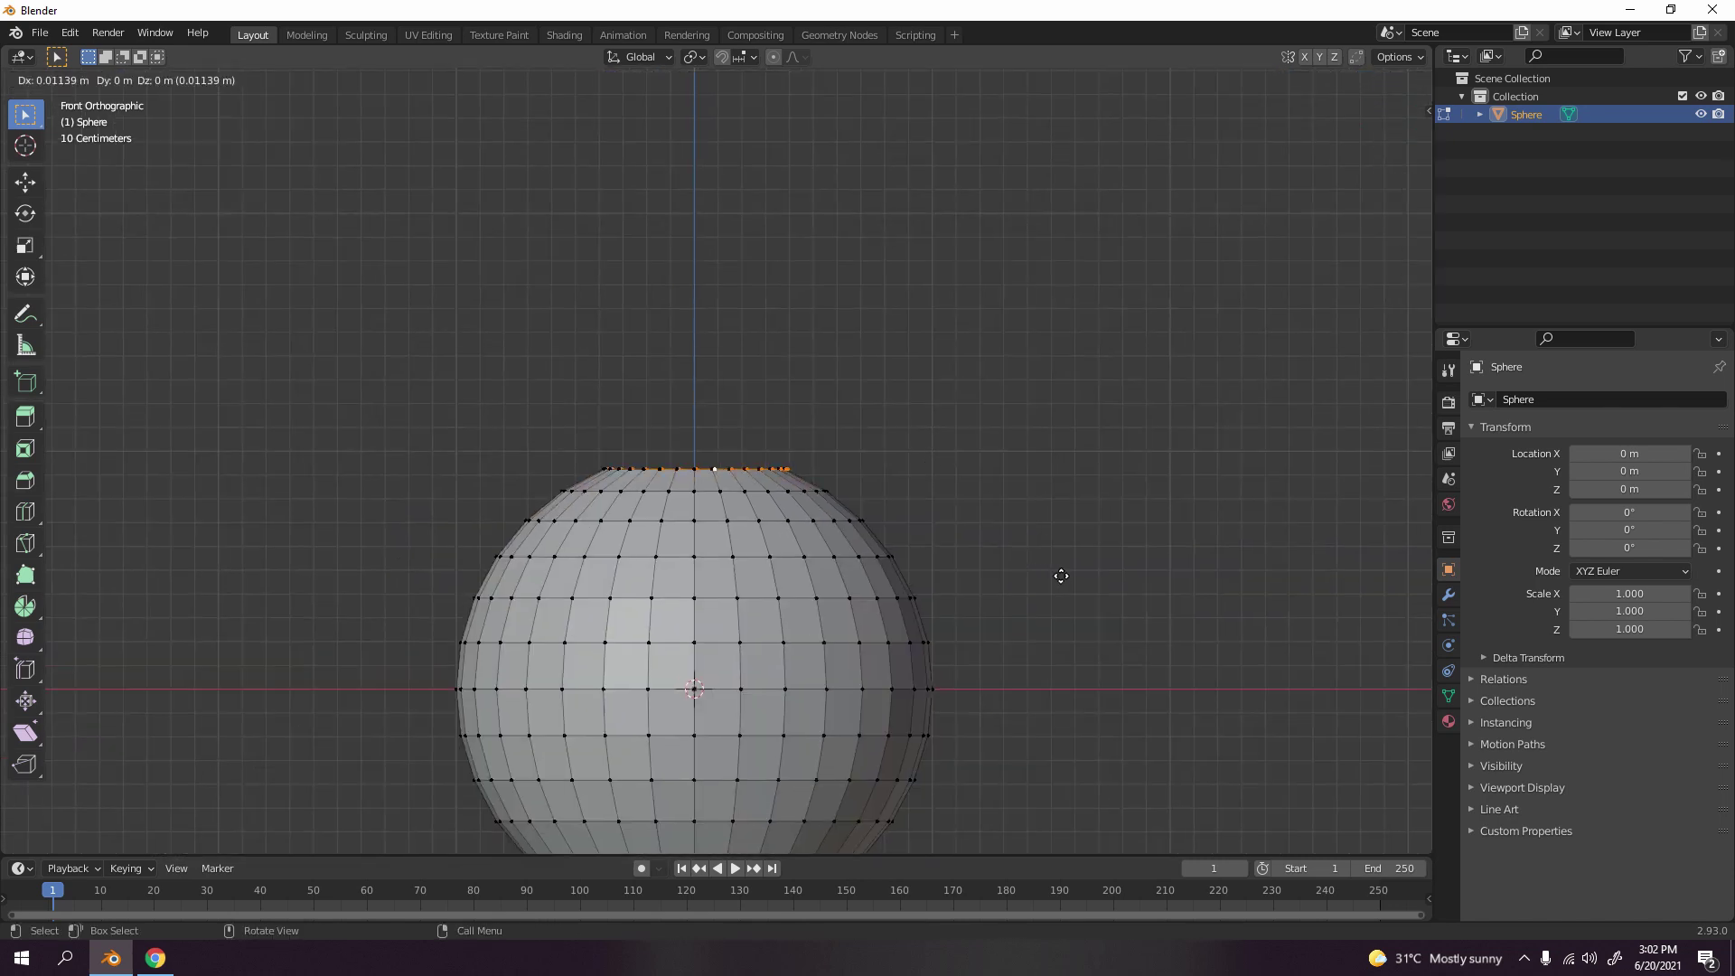
pyautogui.press('z')
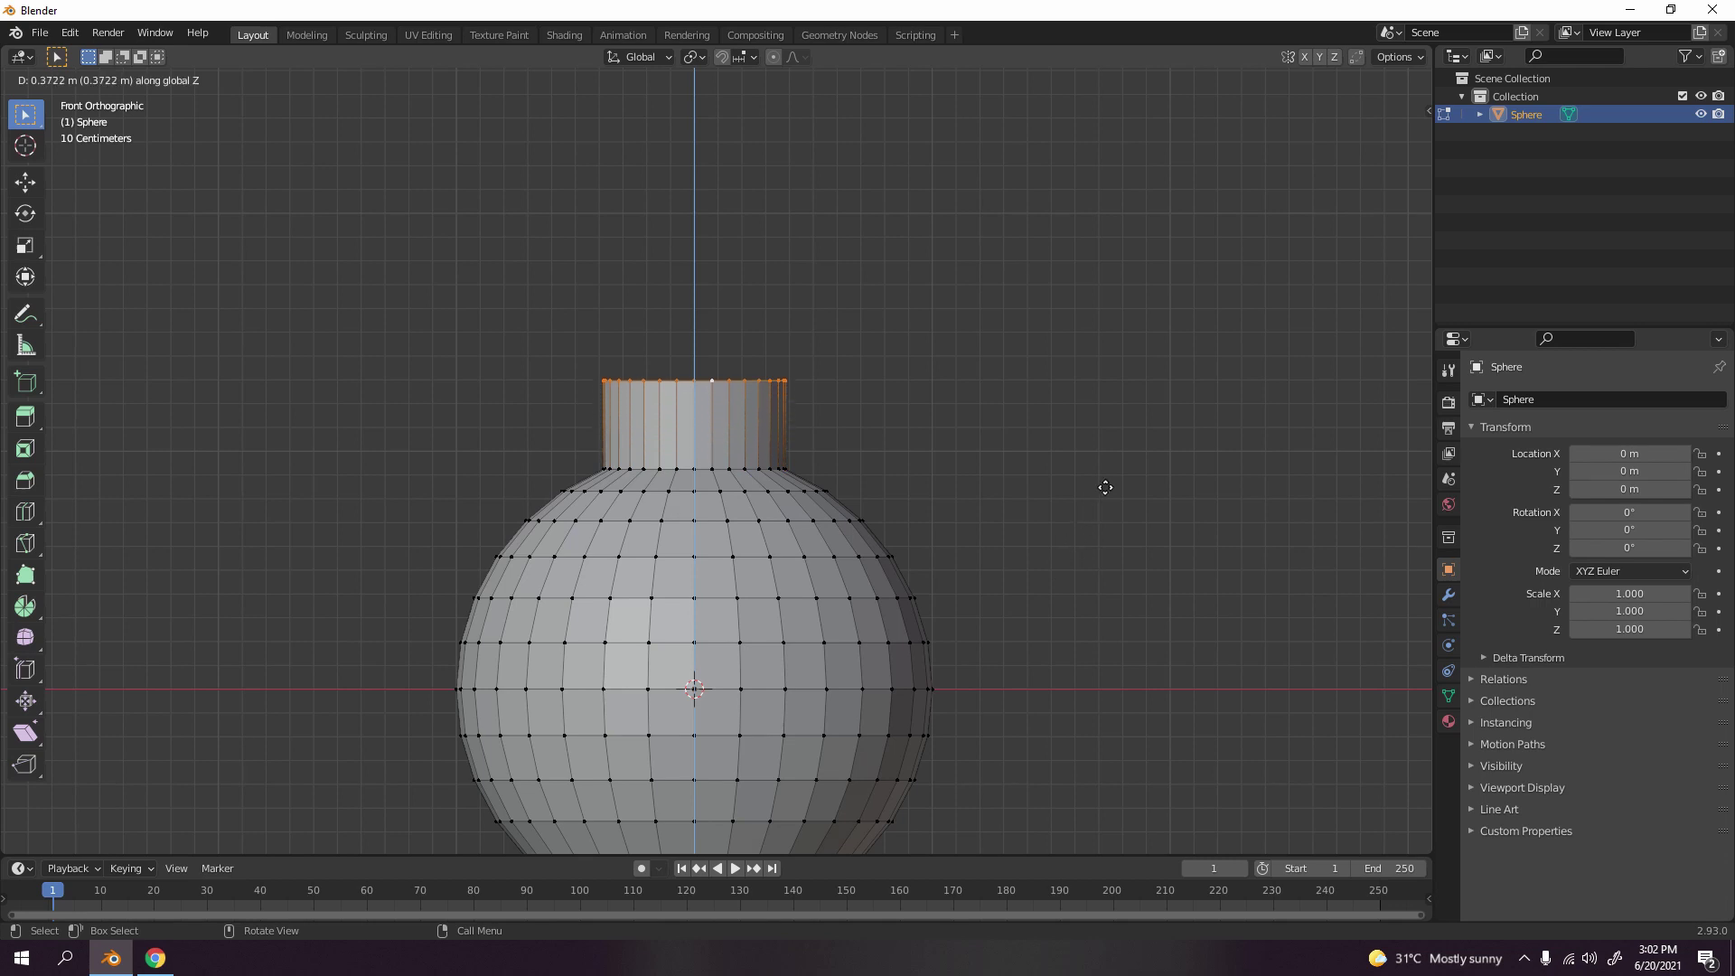
pyautogui.click(1235, 542)
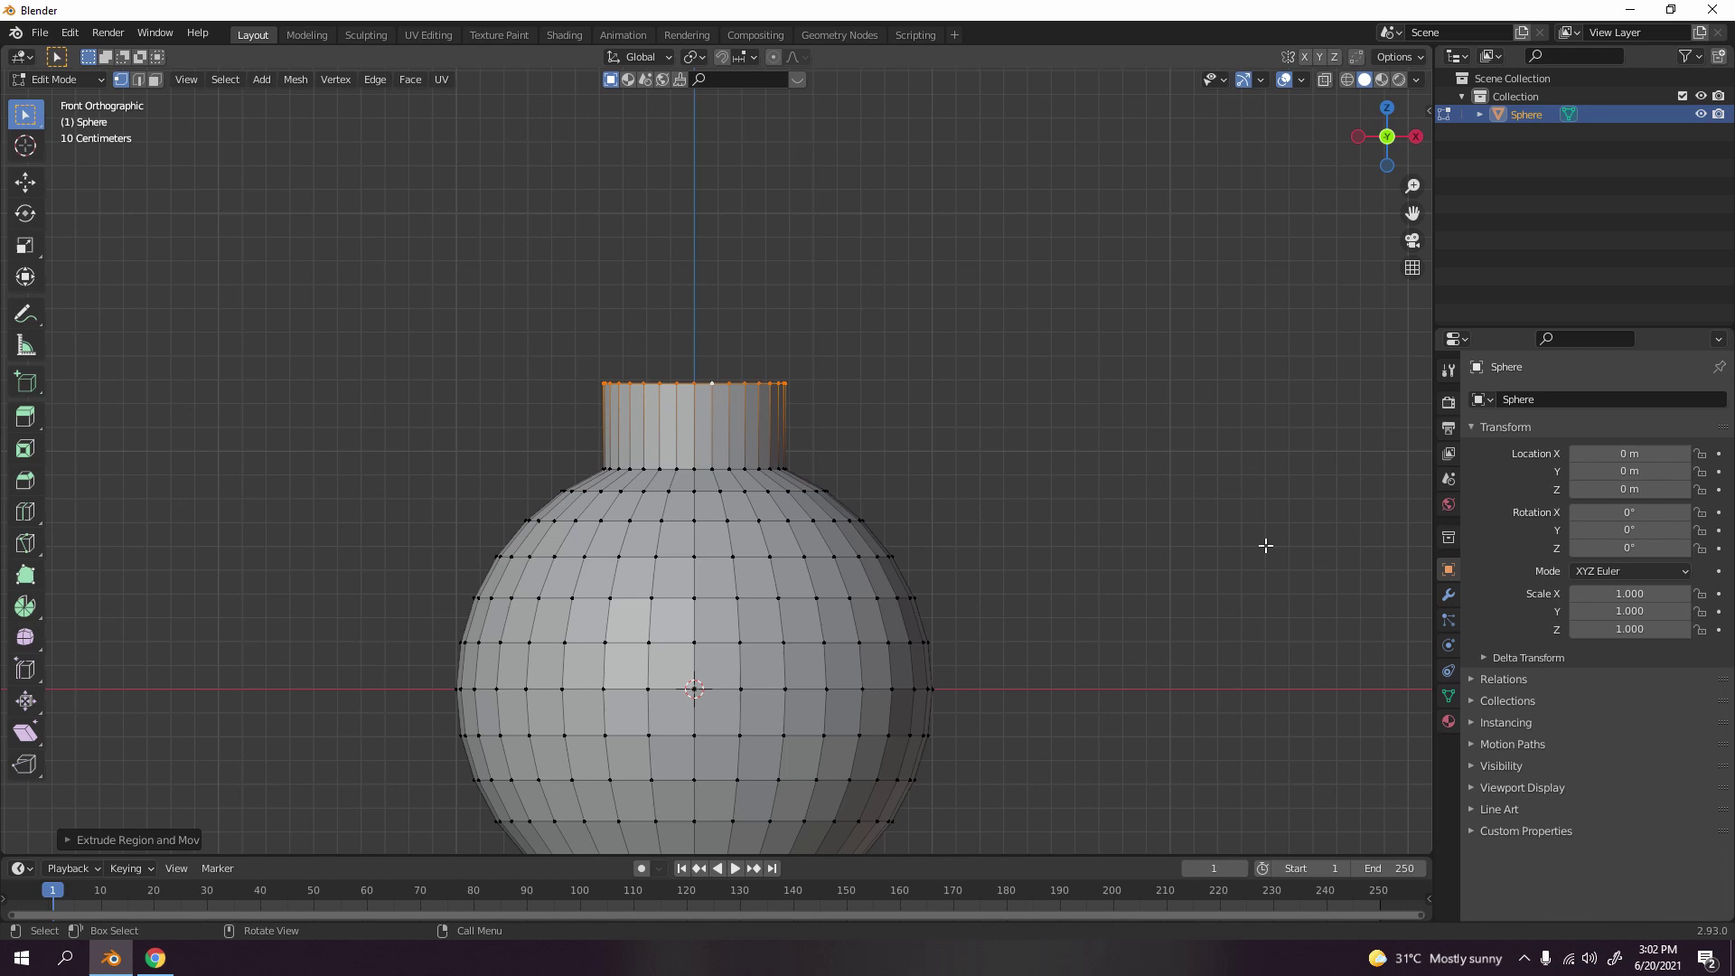
# - Scale the neck's top edge loop in slightly, and extrude it inward to cap the neck around a small central hole
pyautogui.press('s')
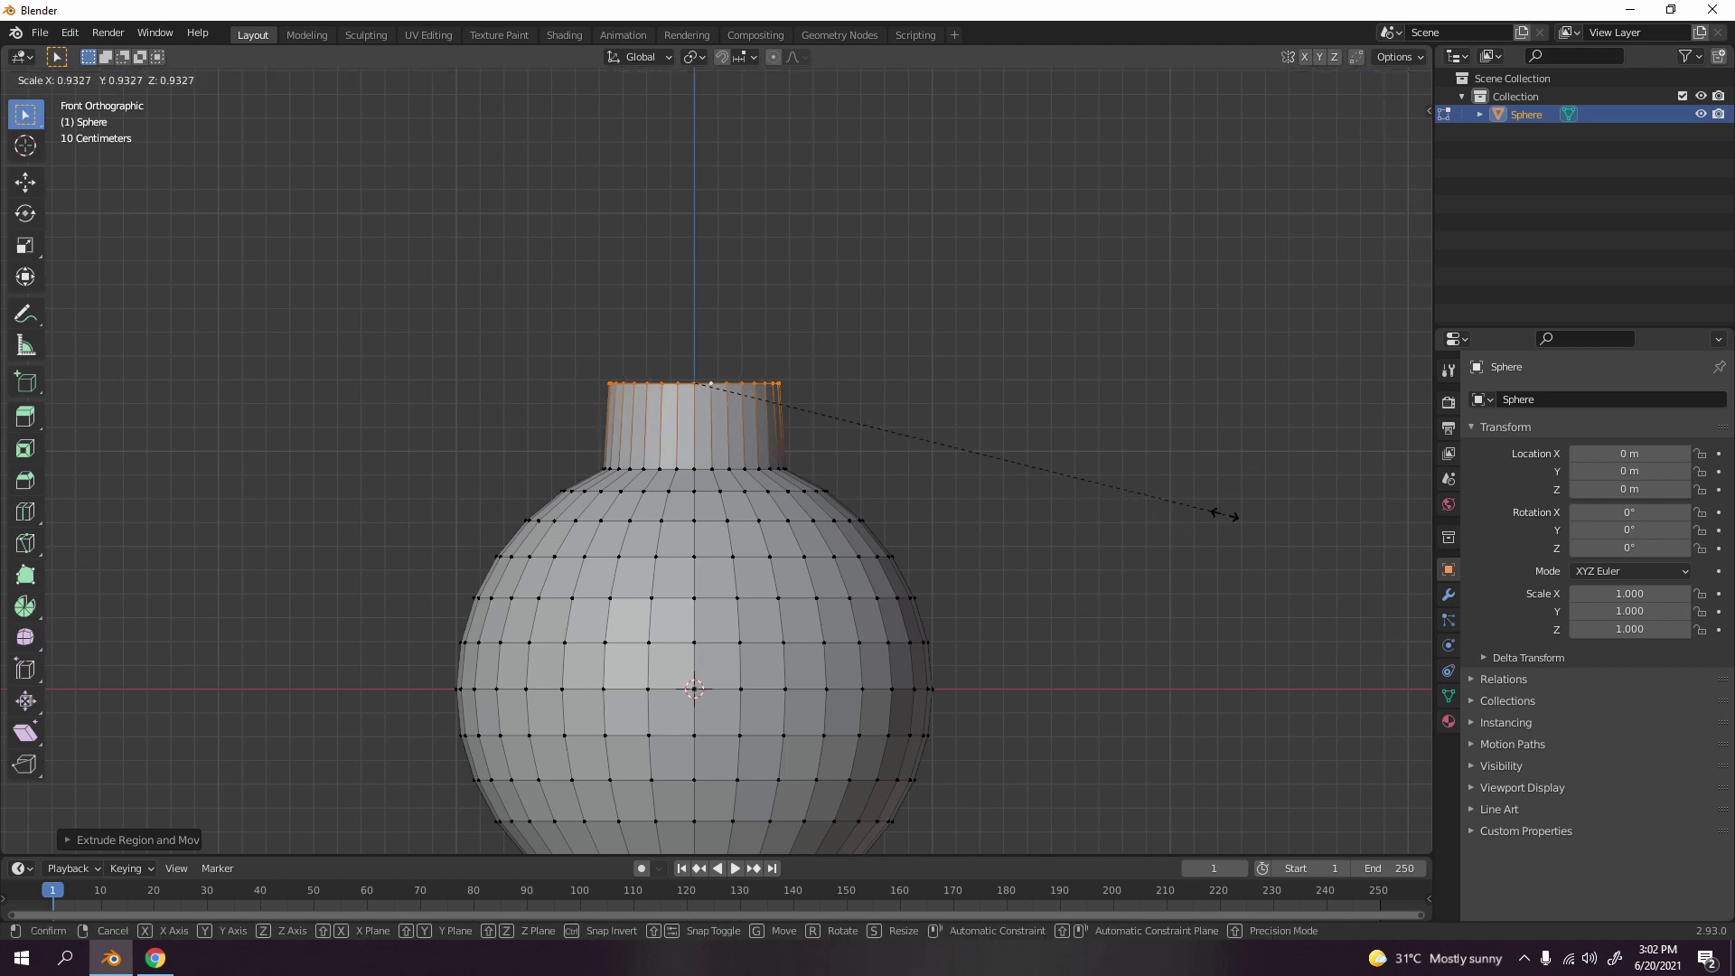
pyautogui.click(1190, 505)
pyautogui.moveTo(904, 357); pyautogui.dragTo(886, 453, button='middle')
pyautogui.press('g')
pyautogui.press('s')
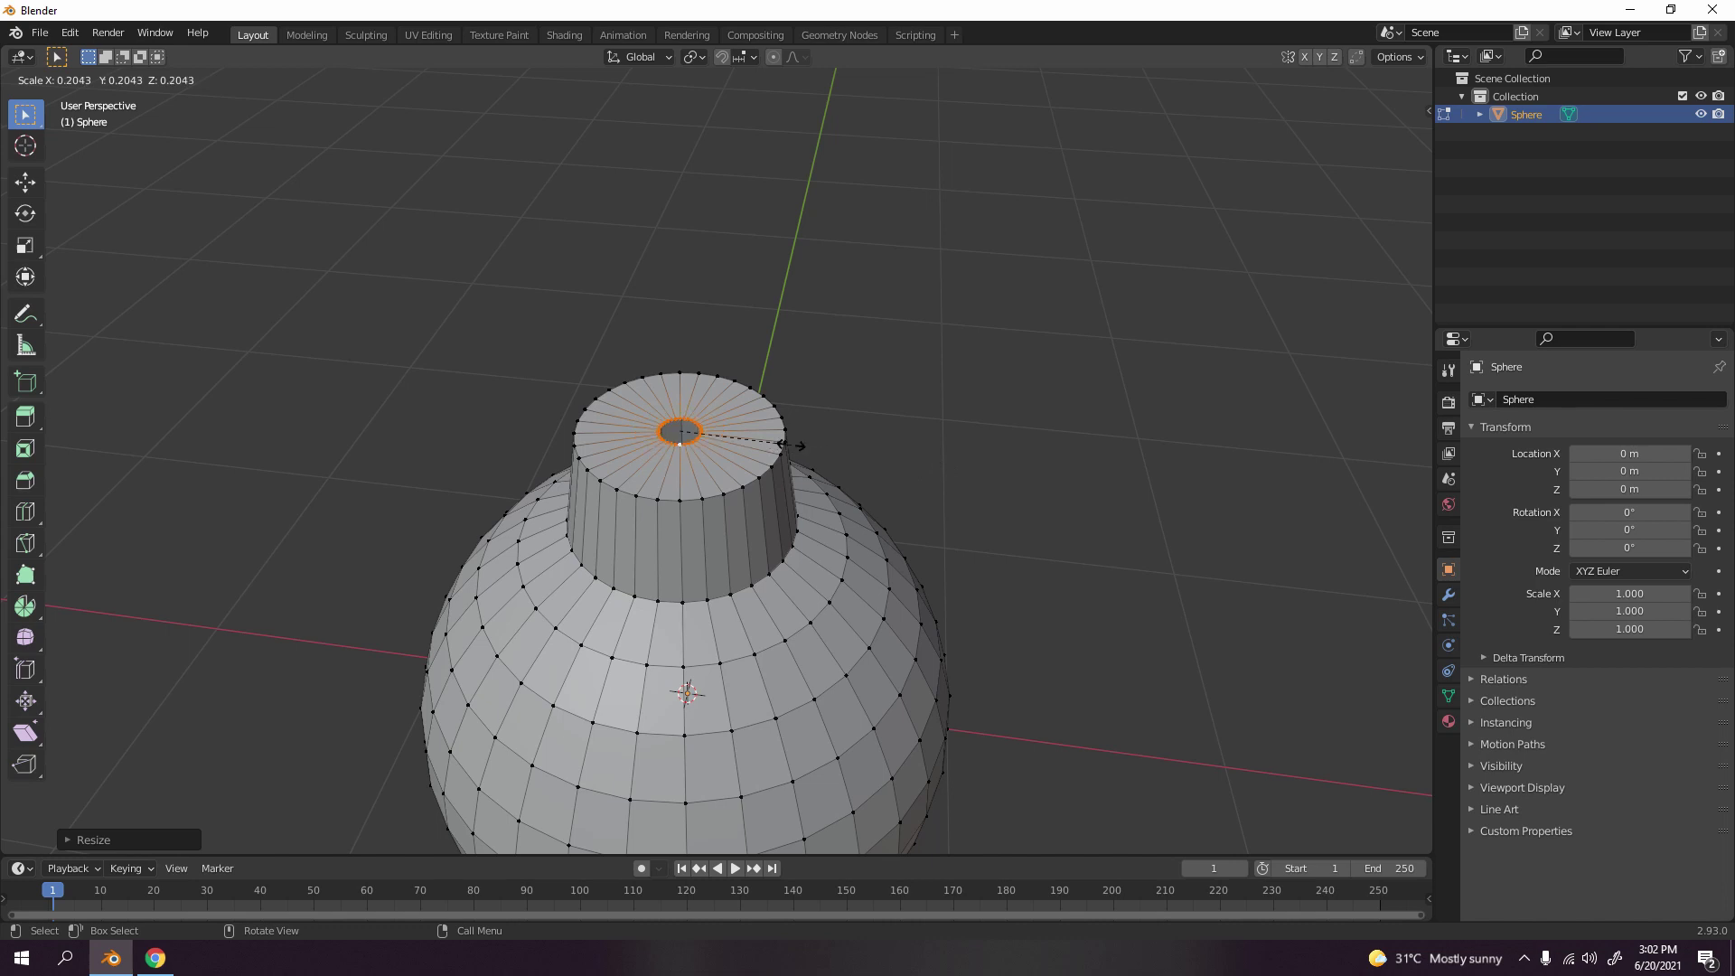
pyautogui.click(741, 449)
# - Extrude the small hole's edge loop downward along Z to give the hole depth inside the neck
pyautogui.scroll(3, 892, 463)
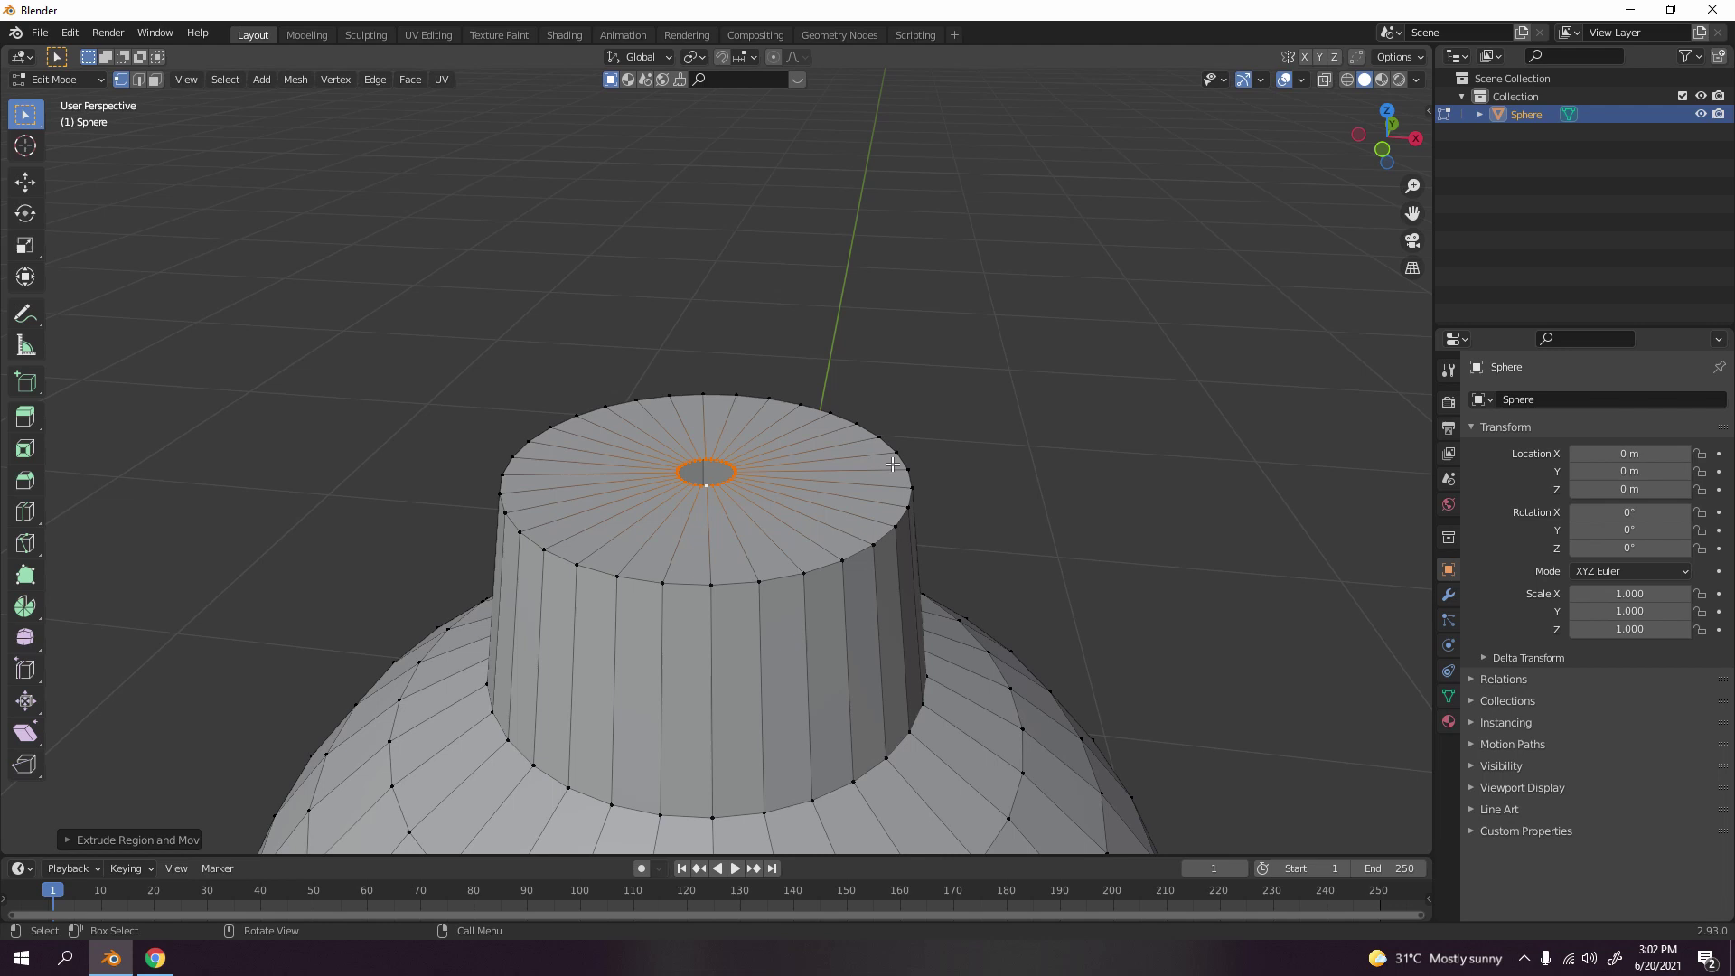
pyautogui.scroll(2, 892, 464)
pyautogui.press('g')
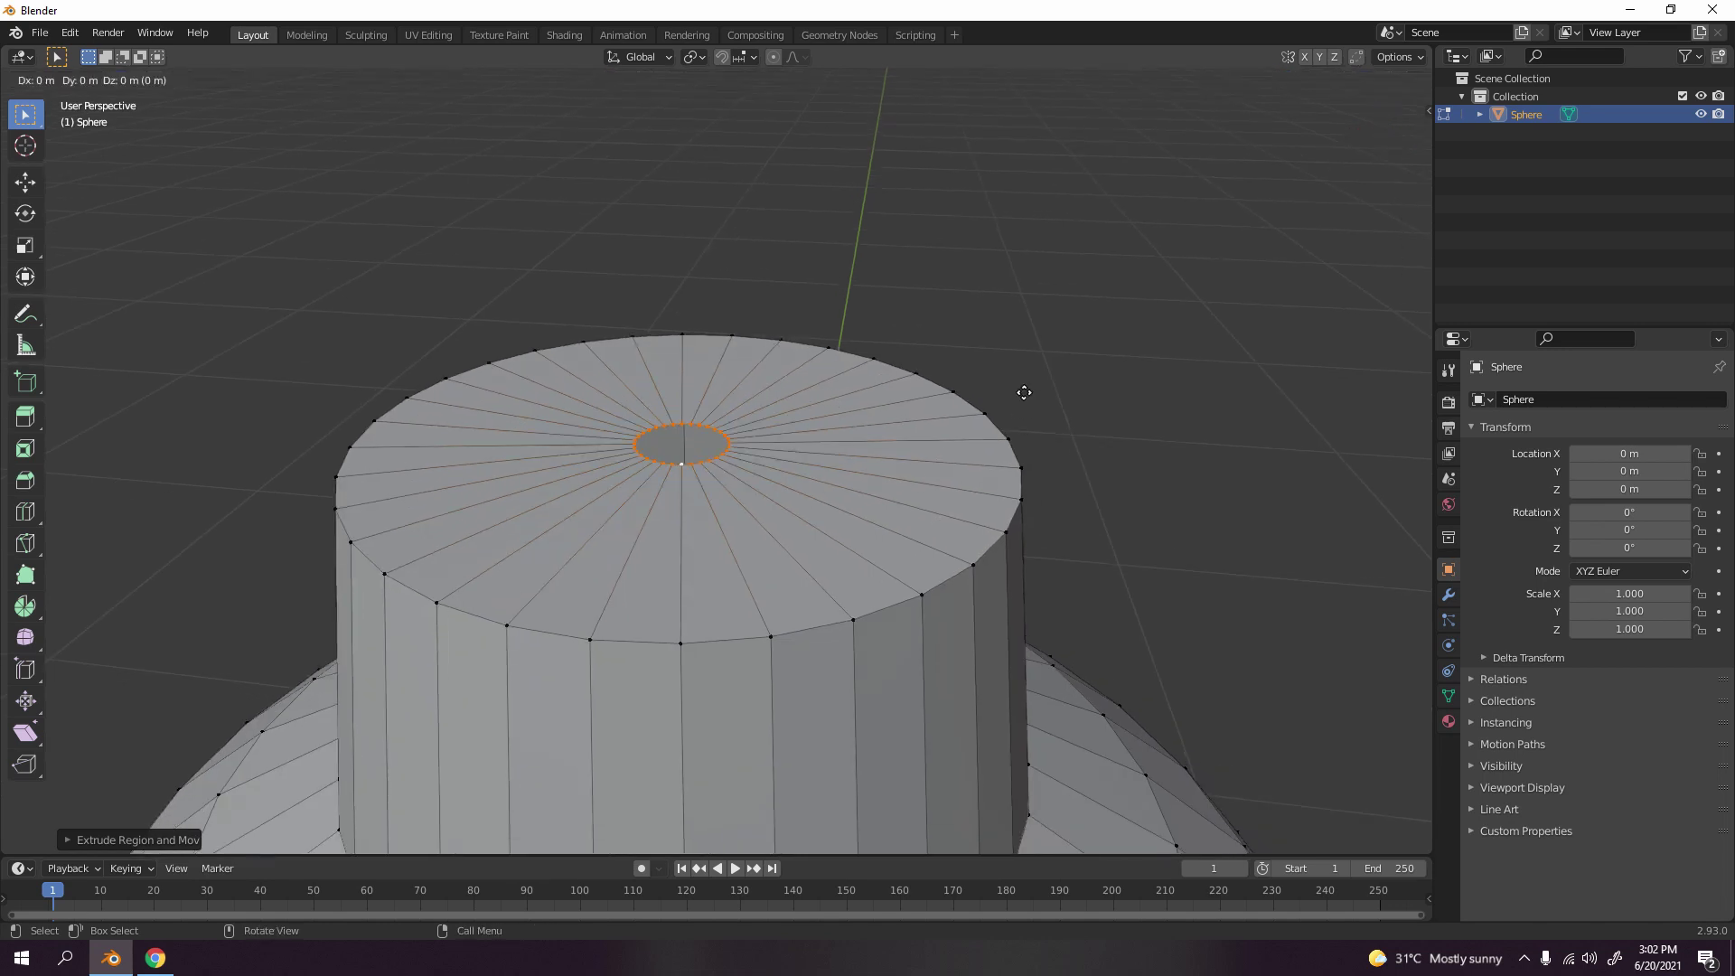
pyautogui.press('z')
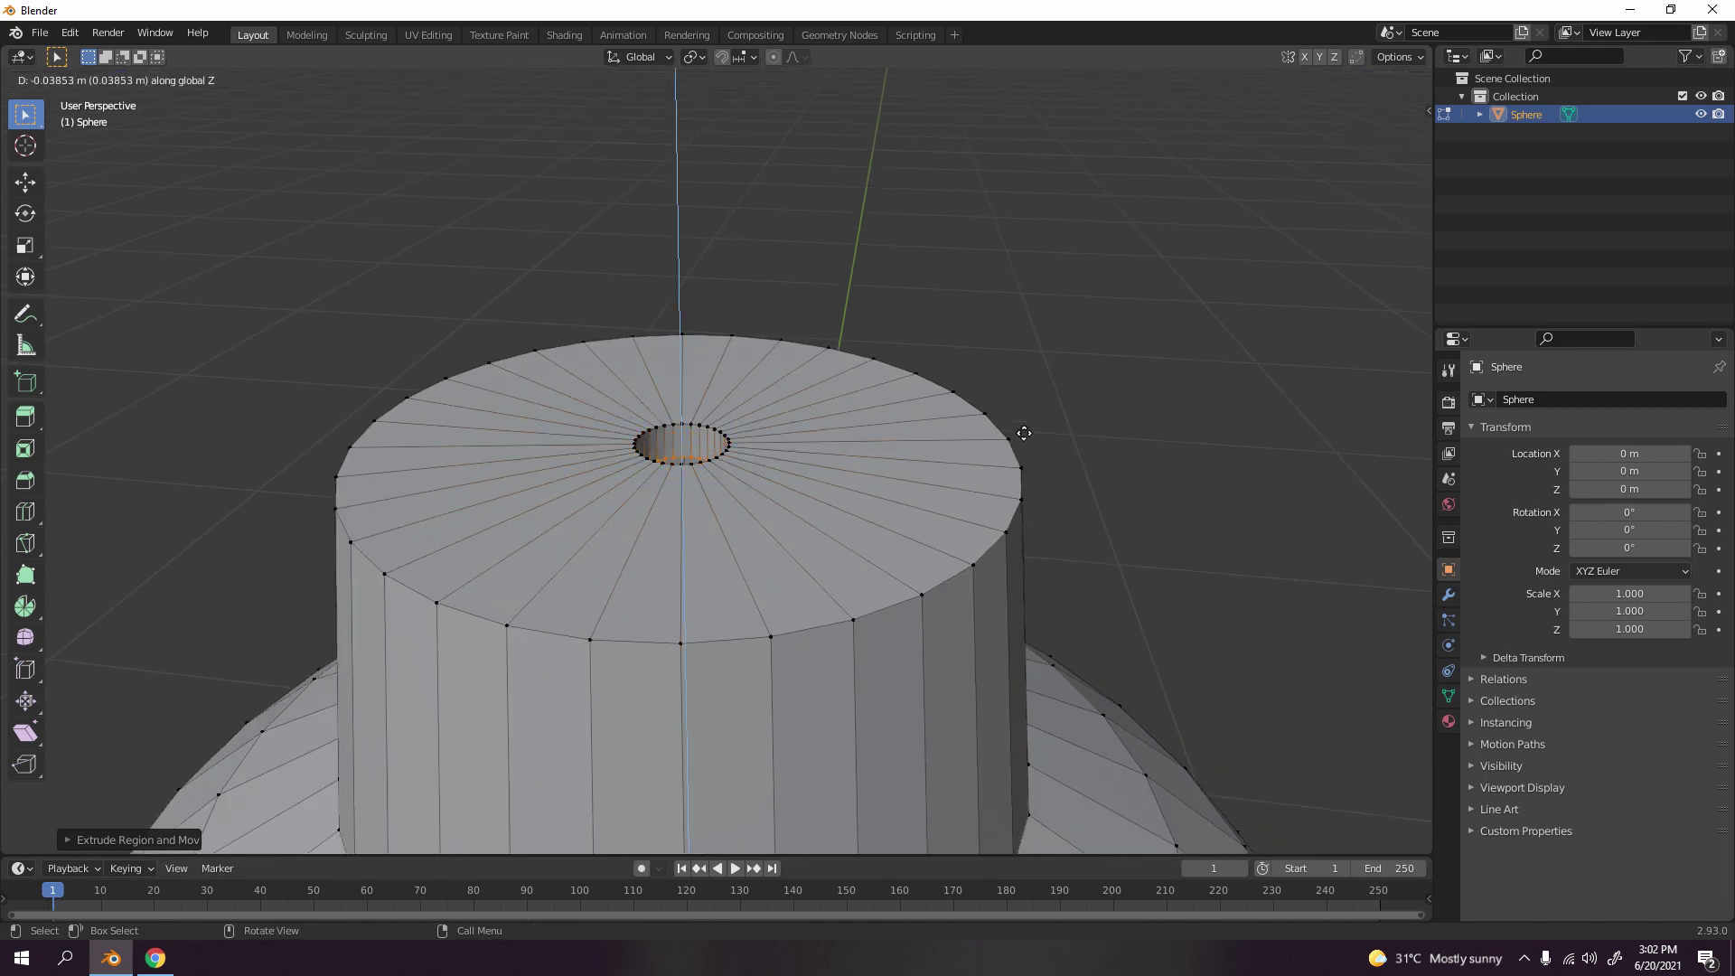
pyautogui.click(1024, 490)
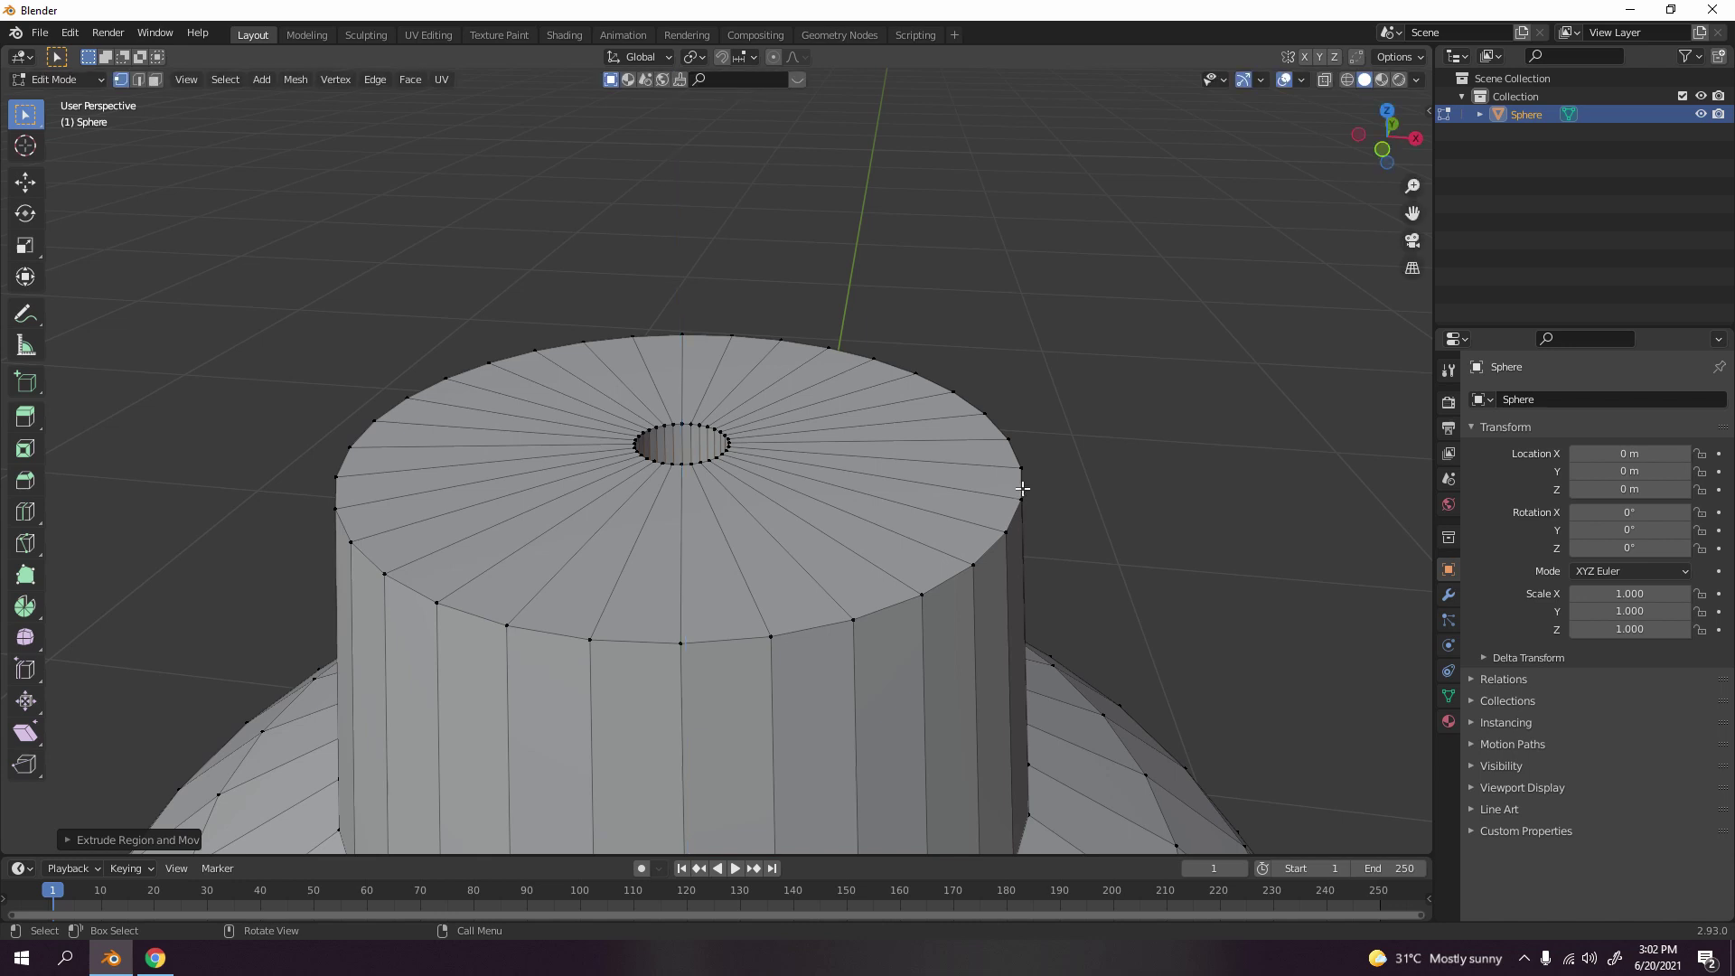
# - Extrude the hole's lower edge loop and scale it inward to about 0.28 to form the hole's floor
pyautogui.moveTo(1024, 490); pyautogui.dragTo(968, 514, button='middle')
pyautogui.scroll(3, 968, 514)
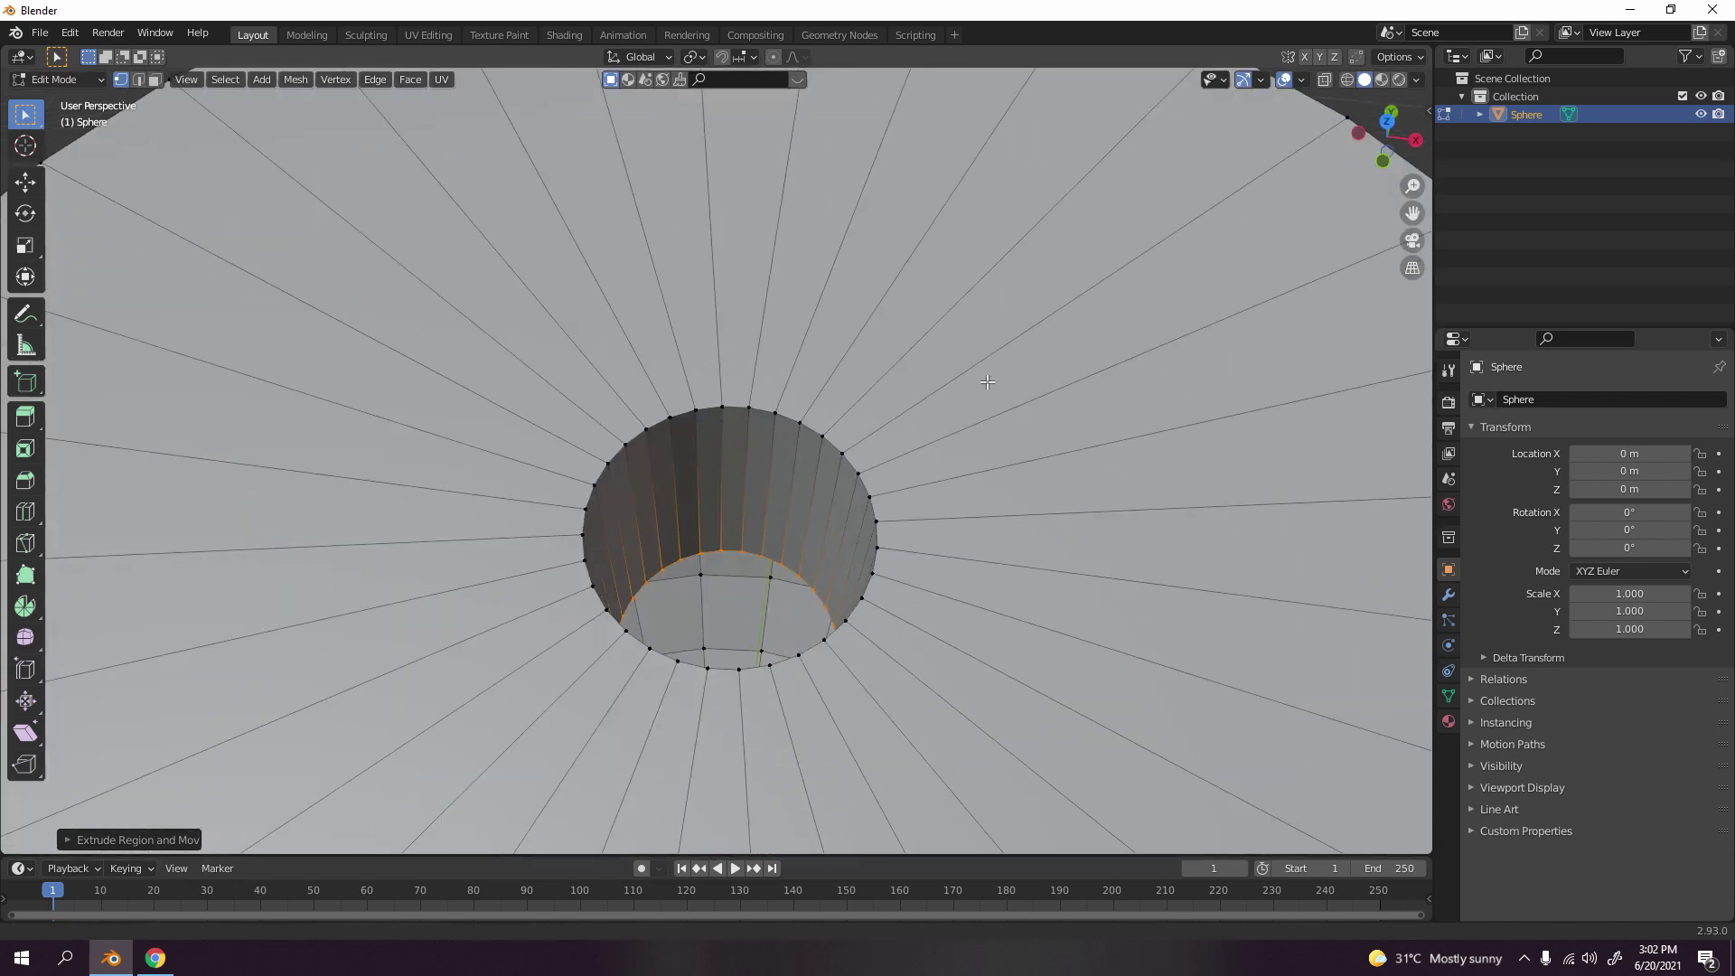
pyautogui.press('g')
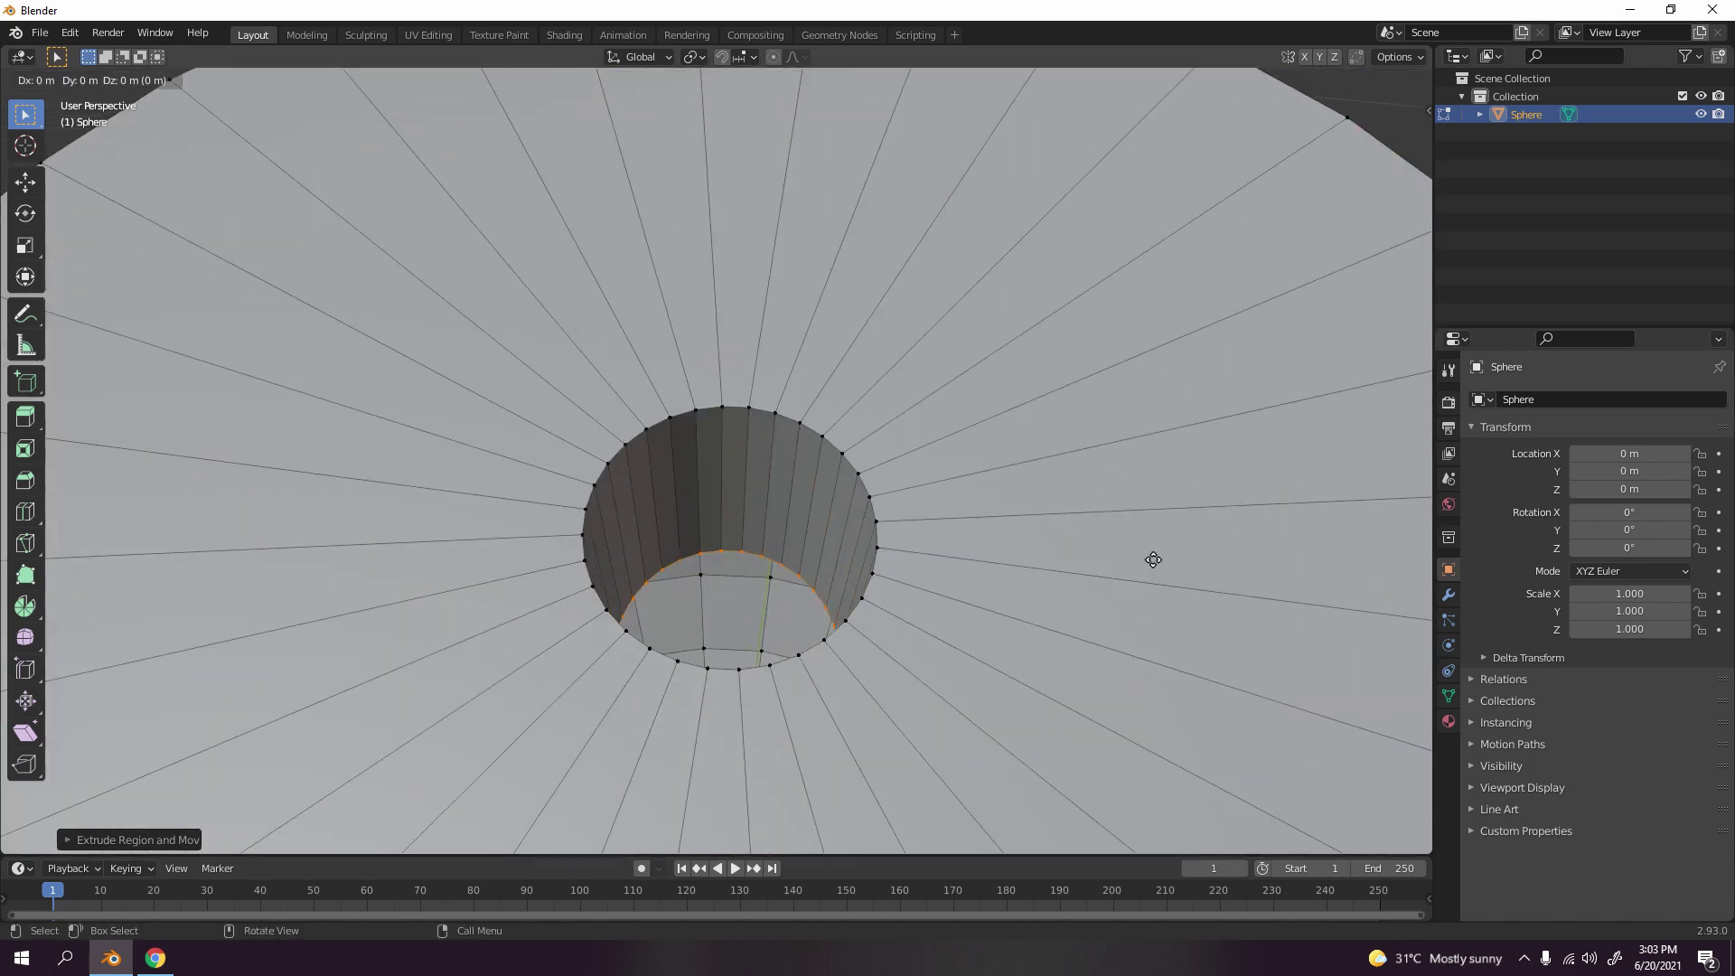
pyautogui.press('s')
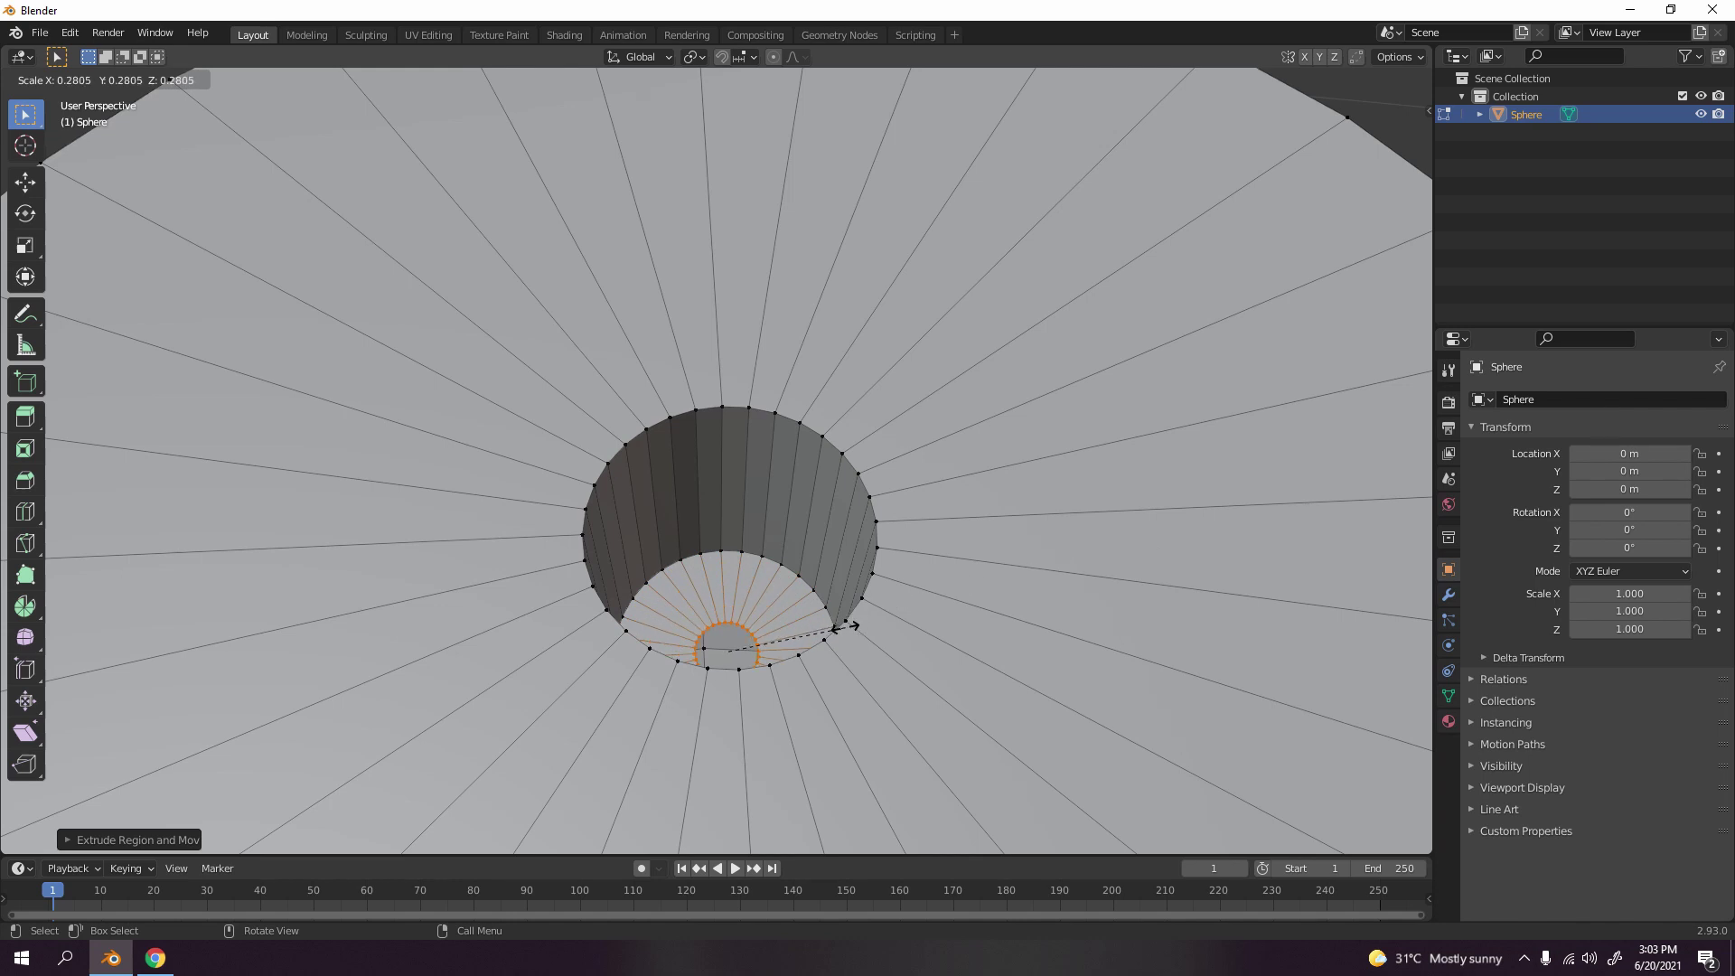
pyautogui.click(846, 626)
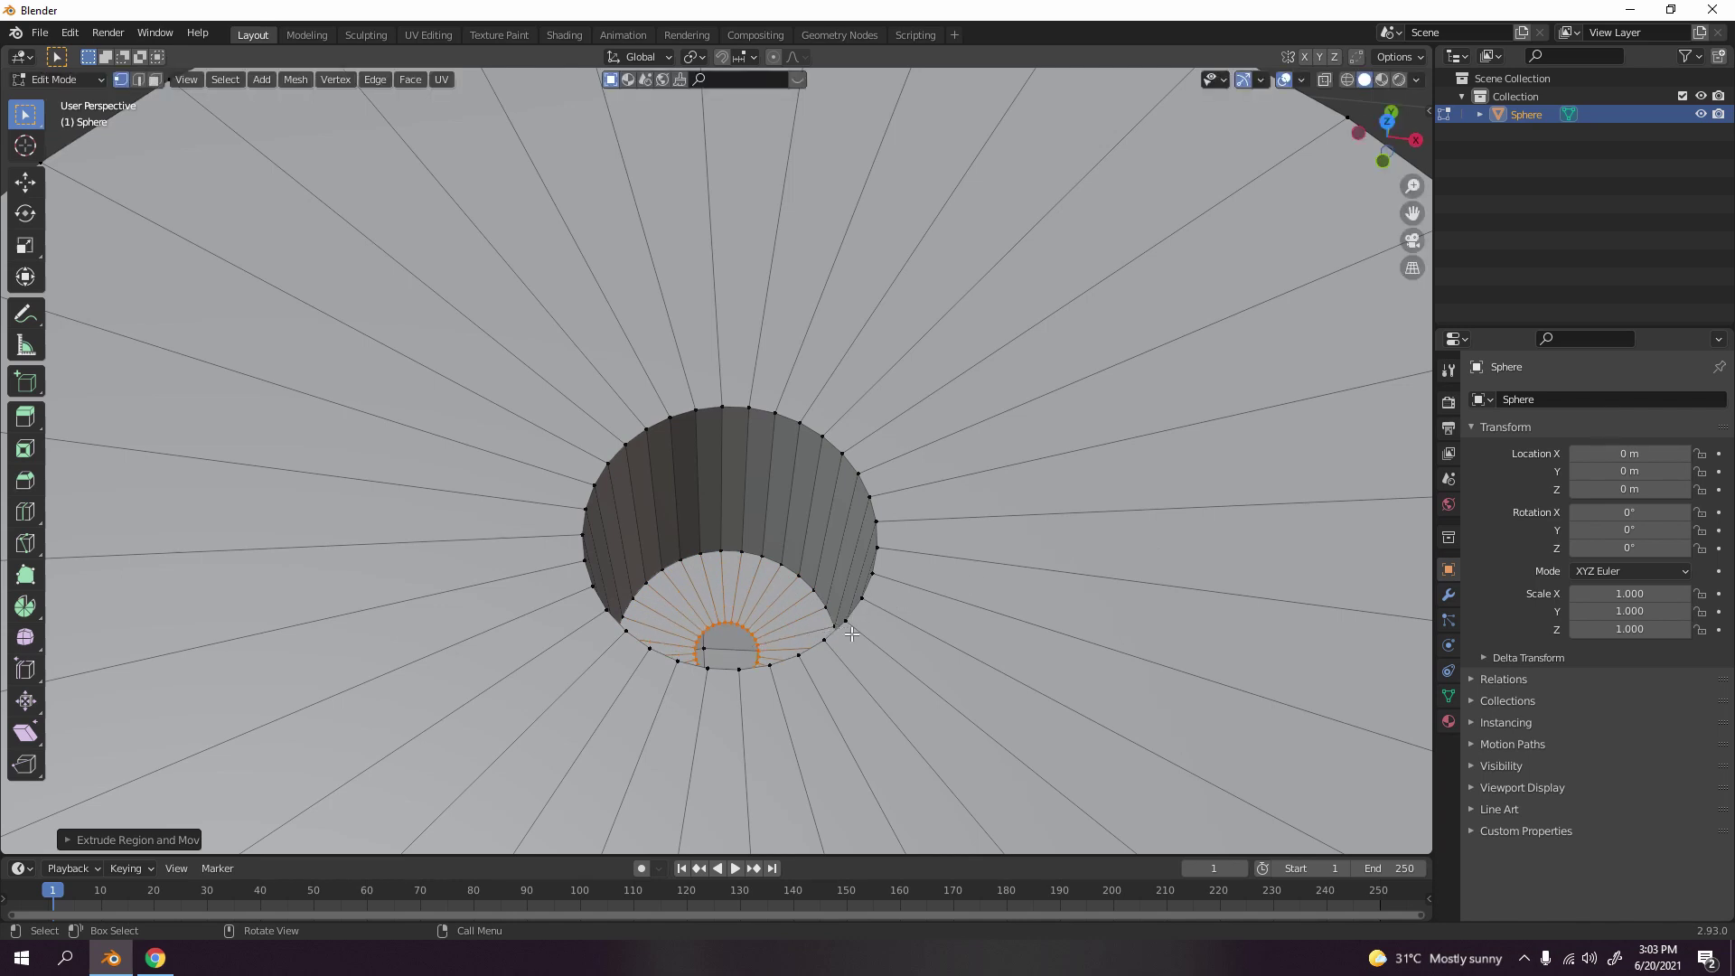
# - Examine the bomb body and its neck from several angles in both Object Mode and Edit Mode
pyautogui.scroll(-8, 851, 635)
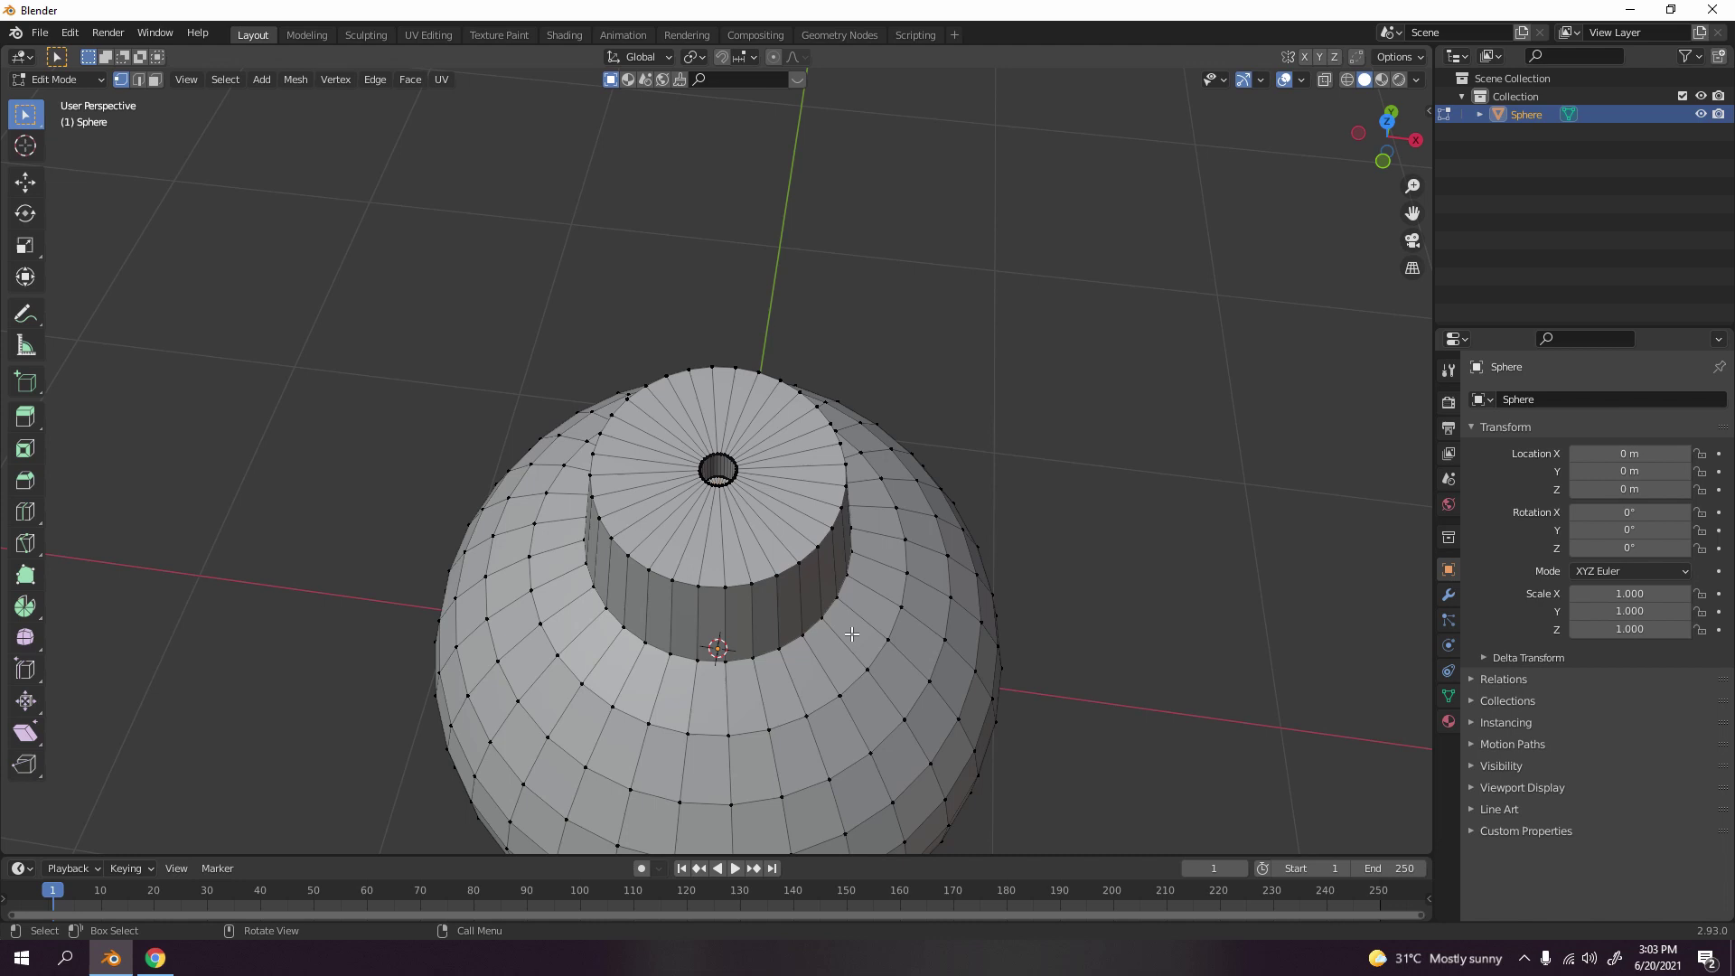
pyautogui.press('Tab')
pyautogui.scroll(-6, 898, 549)
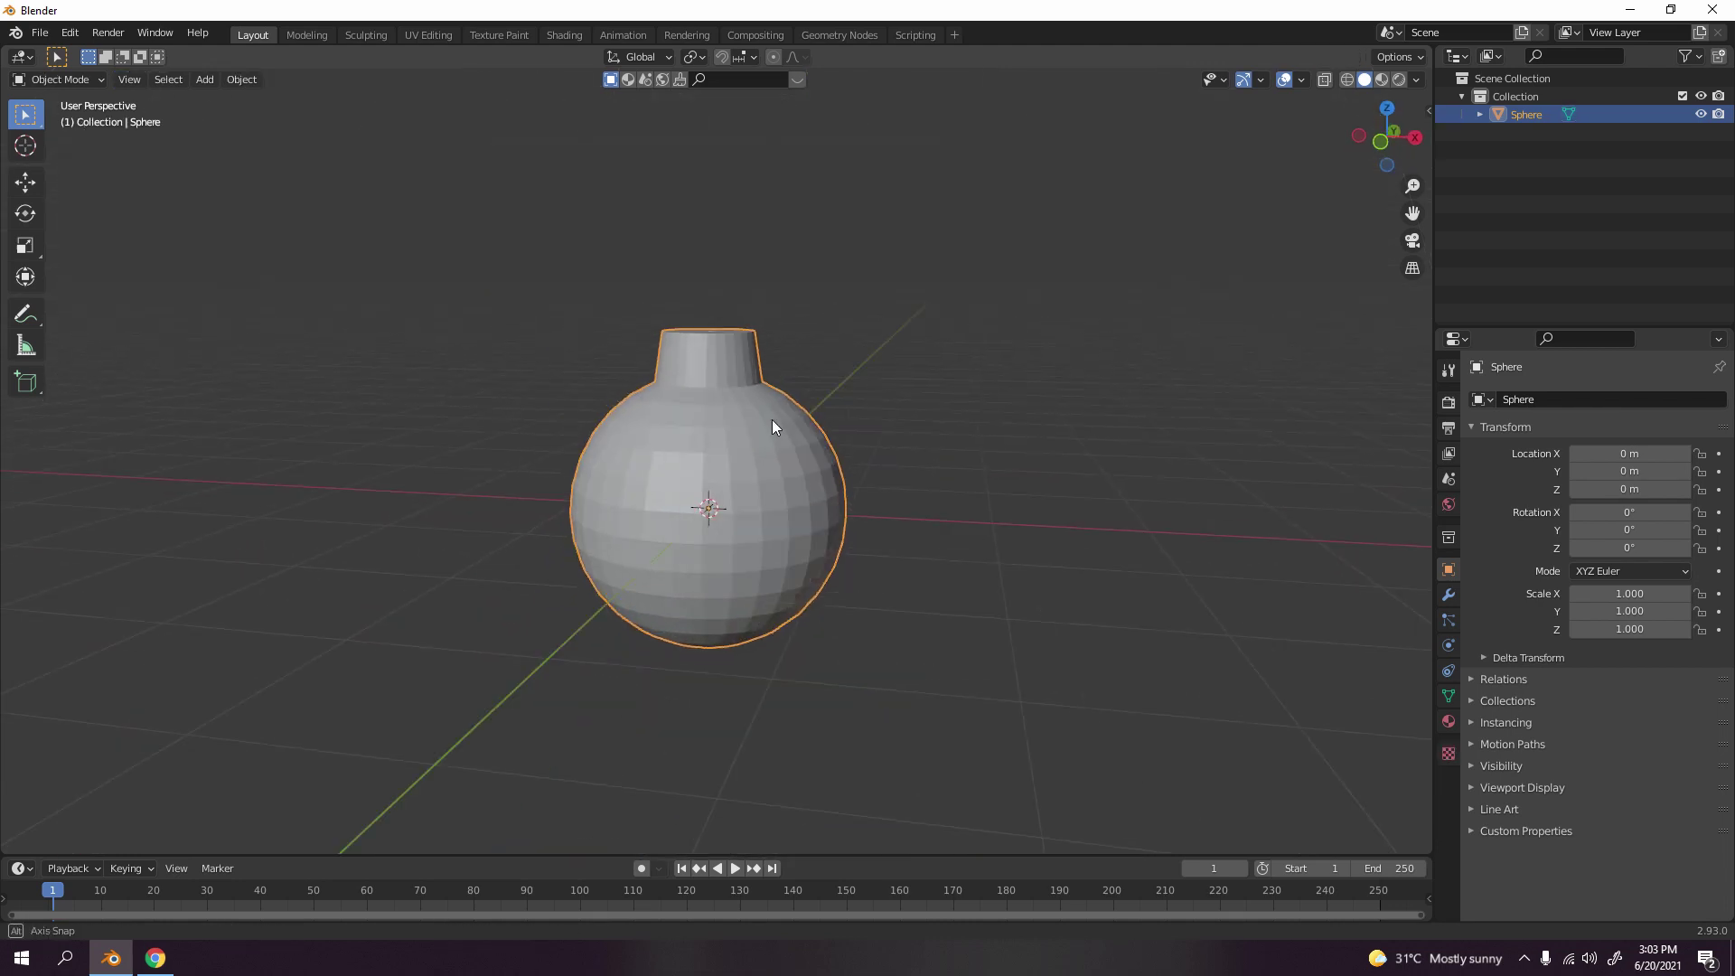
pyautogui.moveTo(775, 426); pyautogui.dragTo(1013, 416, button='middle')
pyautogui.scroll(4, 892, 467)
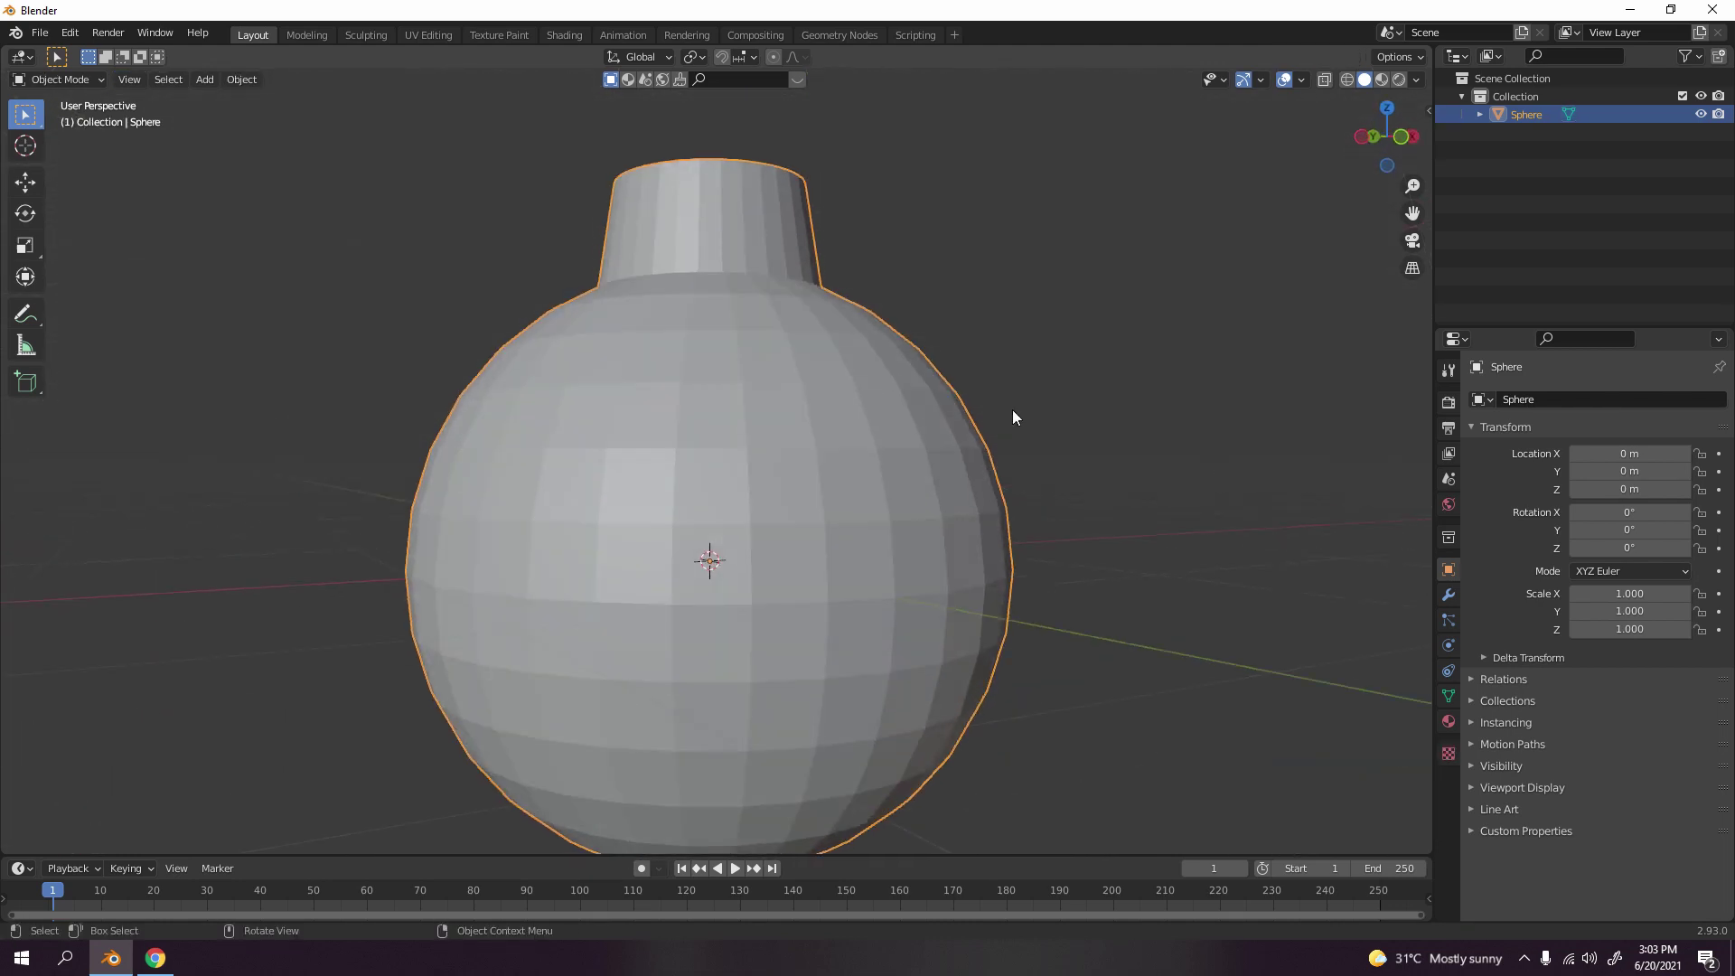
pyautogui.press('Tab')
pyautogui.scroll(-3, 933, 283)
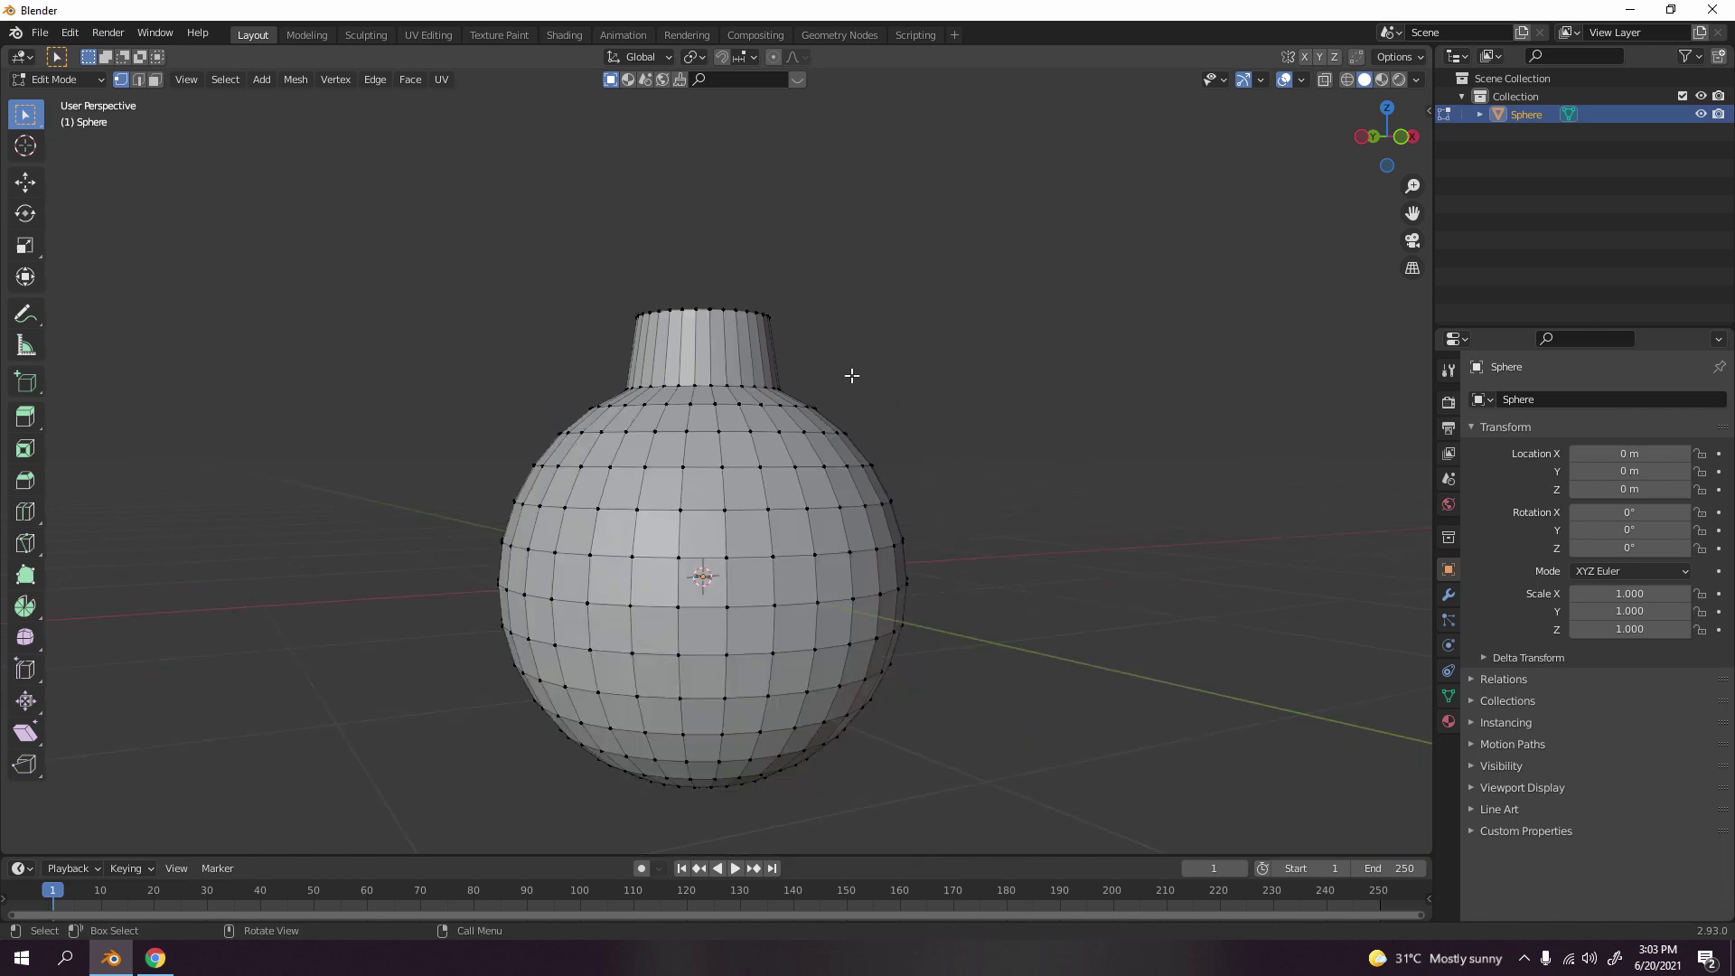
pyautogui.moveTo(883, 333); pyautogui.dragTo(675, 485, button='middle')
pyautogui.scroll(4, 762, 331)
pyautogui.scroll(-2, 689, 562)
# - In Object Mode, add a Bezier curve and move it up along Z by about 2.06 m, above the bomb's neck
pyautogui.press('KP_1')
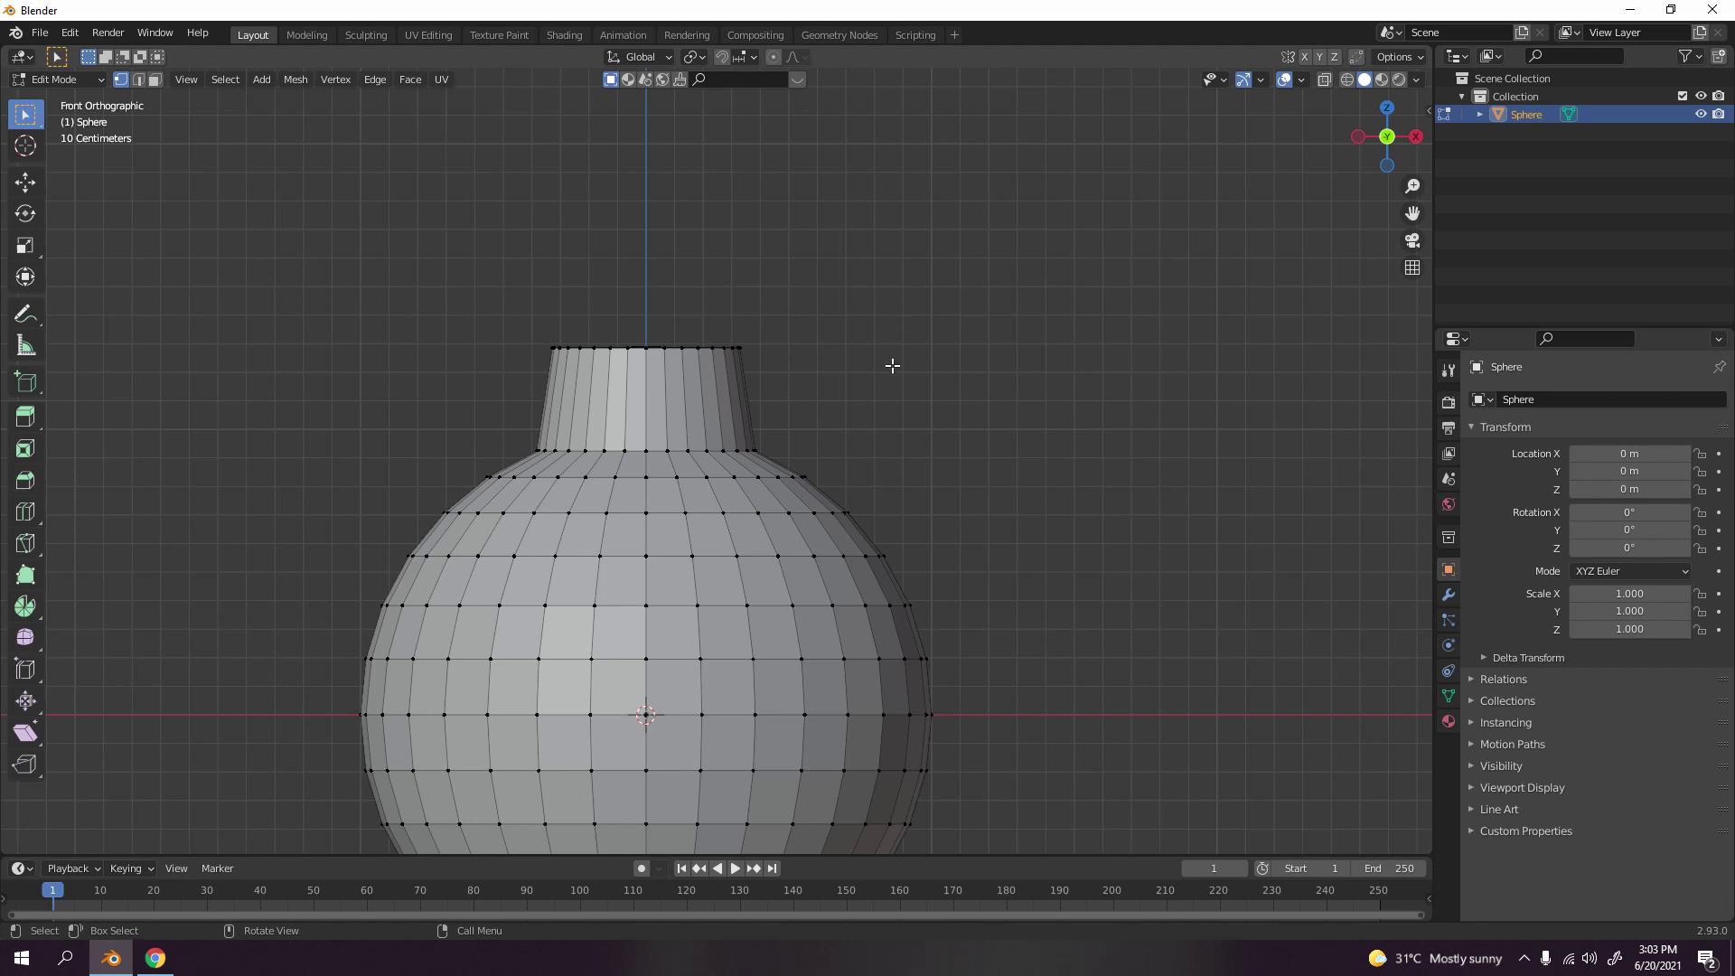
pyautogui.scroll(-5, 852, 434)
pyautogui.press('Tab')
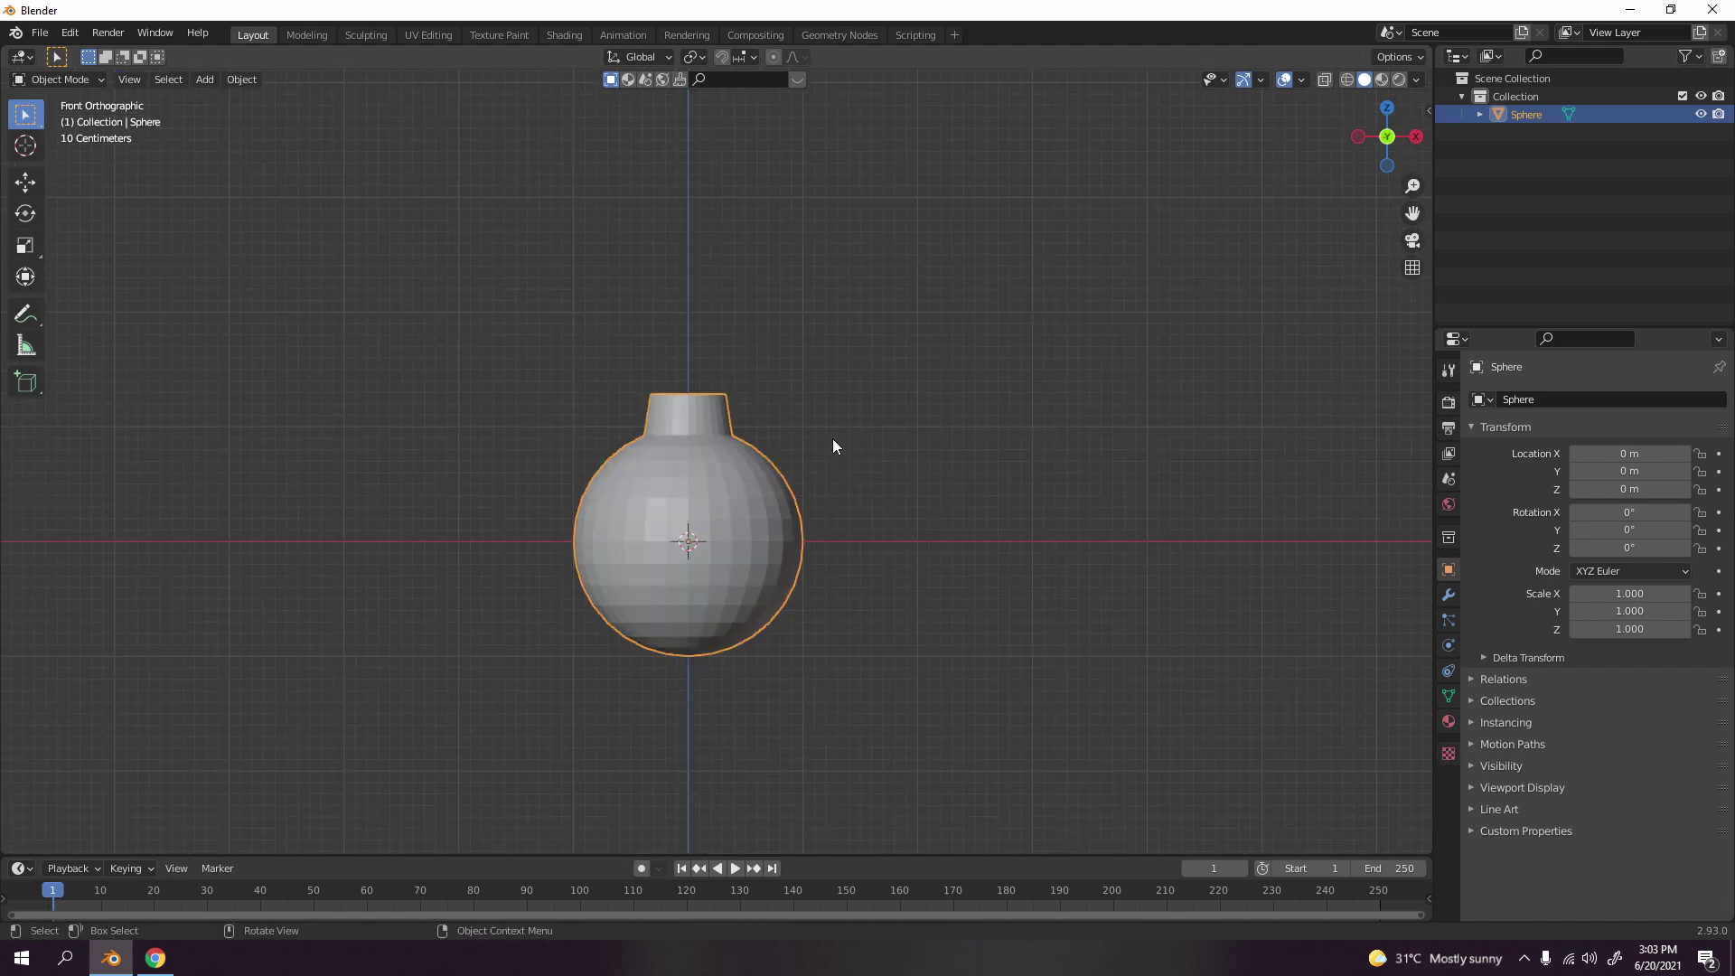
pyautogui.click(832, 443)
pyautogui.hotkey('shift', 'a')
pyautogui.moveTo(828, 457)
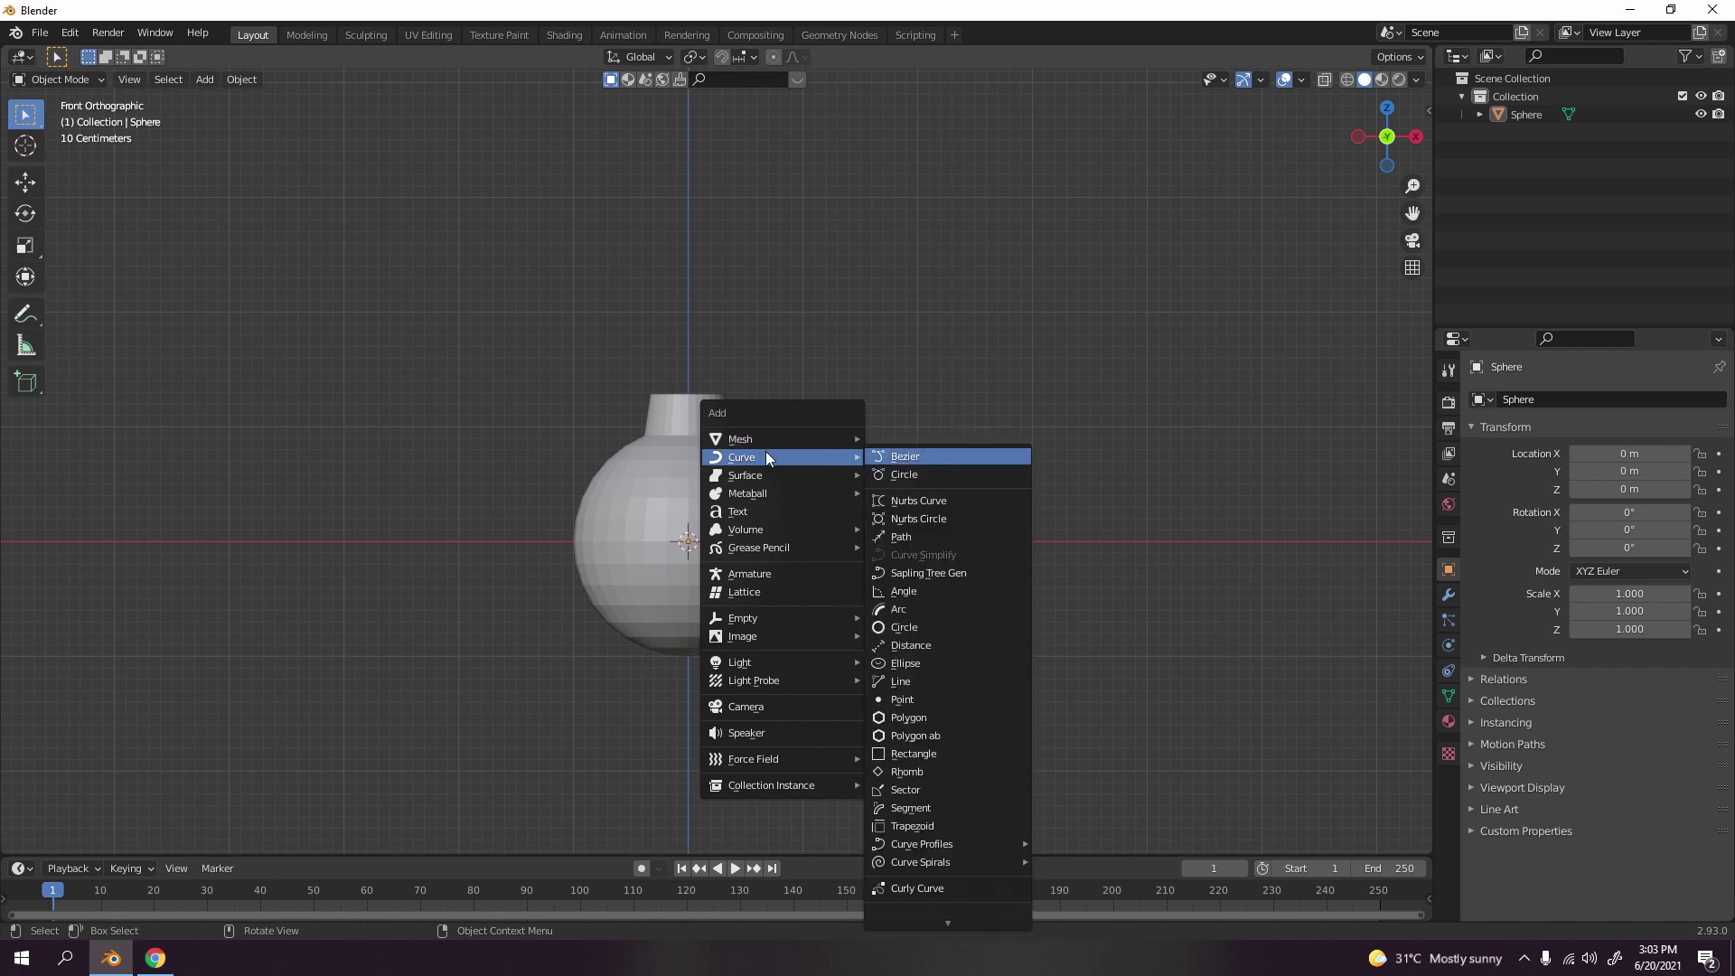
pyautogui.click(931, 456)
pyautogui.press('g')
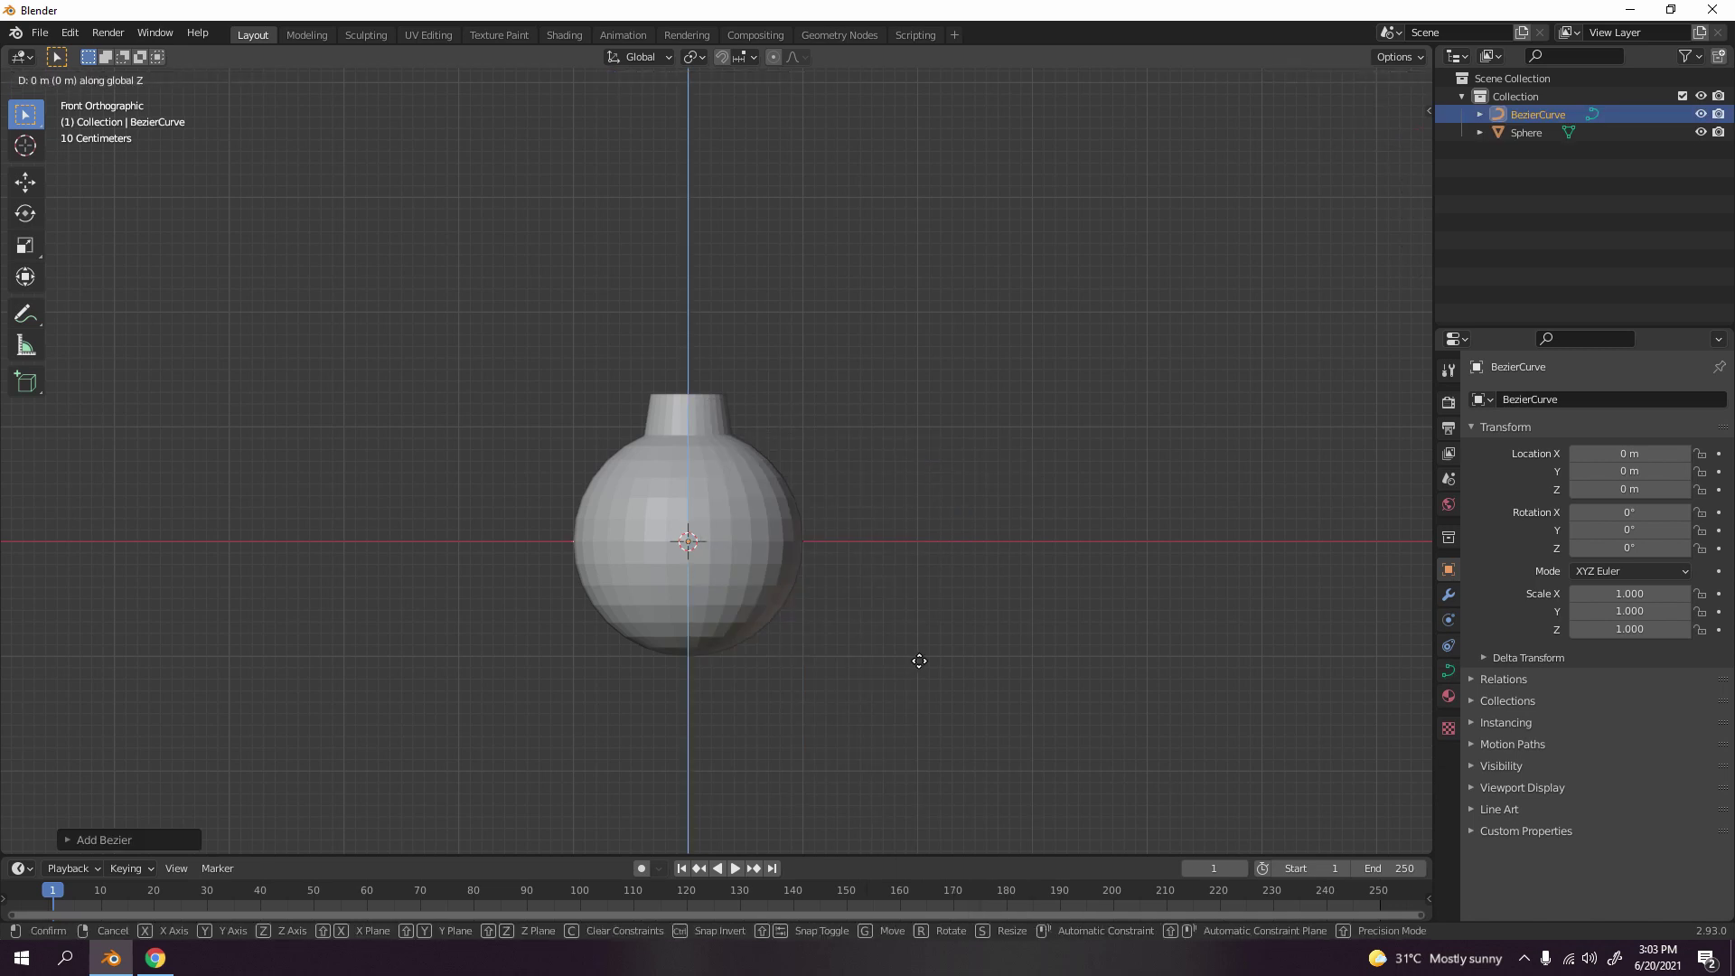
pyautogui.press('z')
pyautogui.click(961, 407)
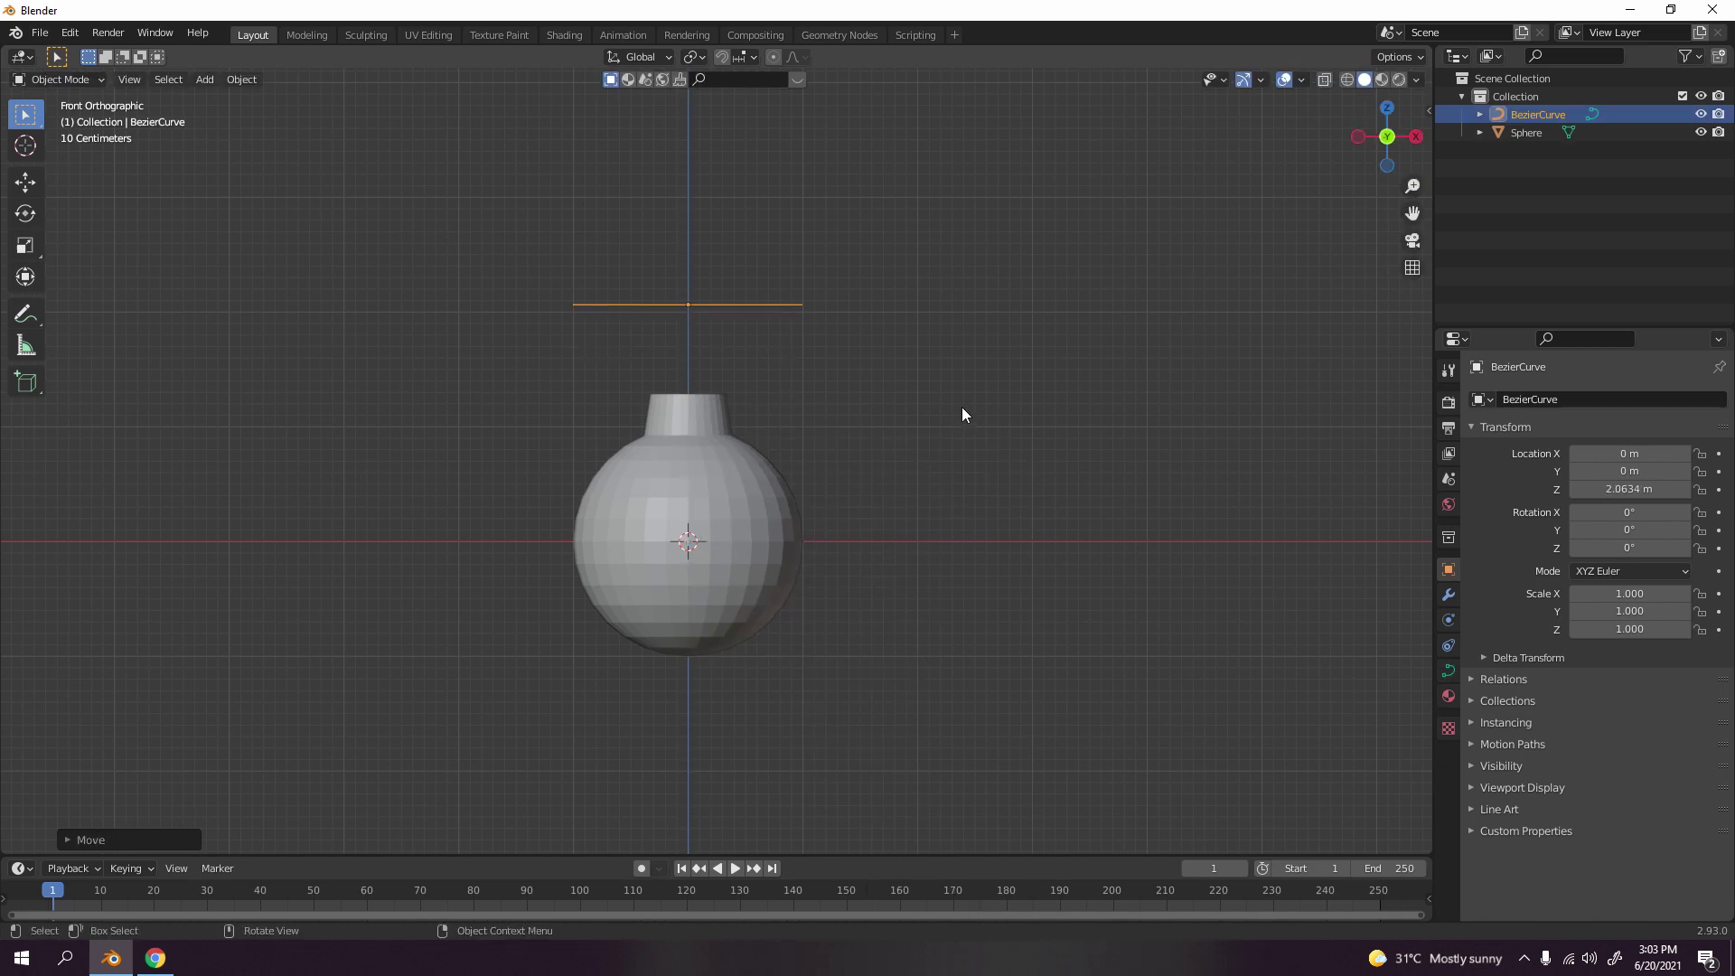
# - Rotate the Bezier curve 90 degrees around Y and 90 degrees around Z so it stands upright over the neck
pyautogui.press('r')
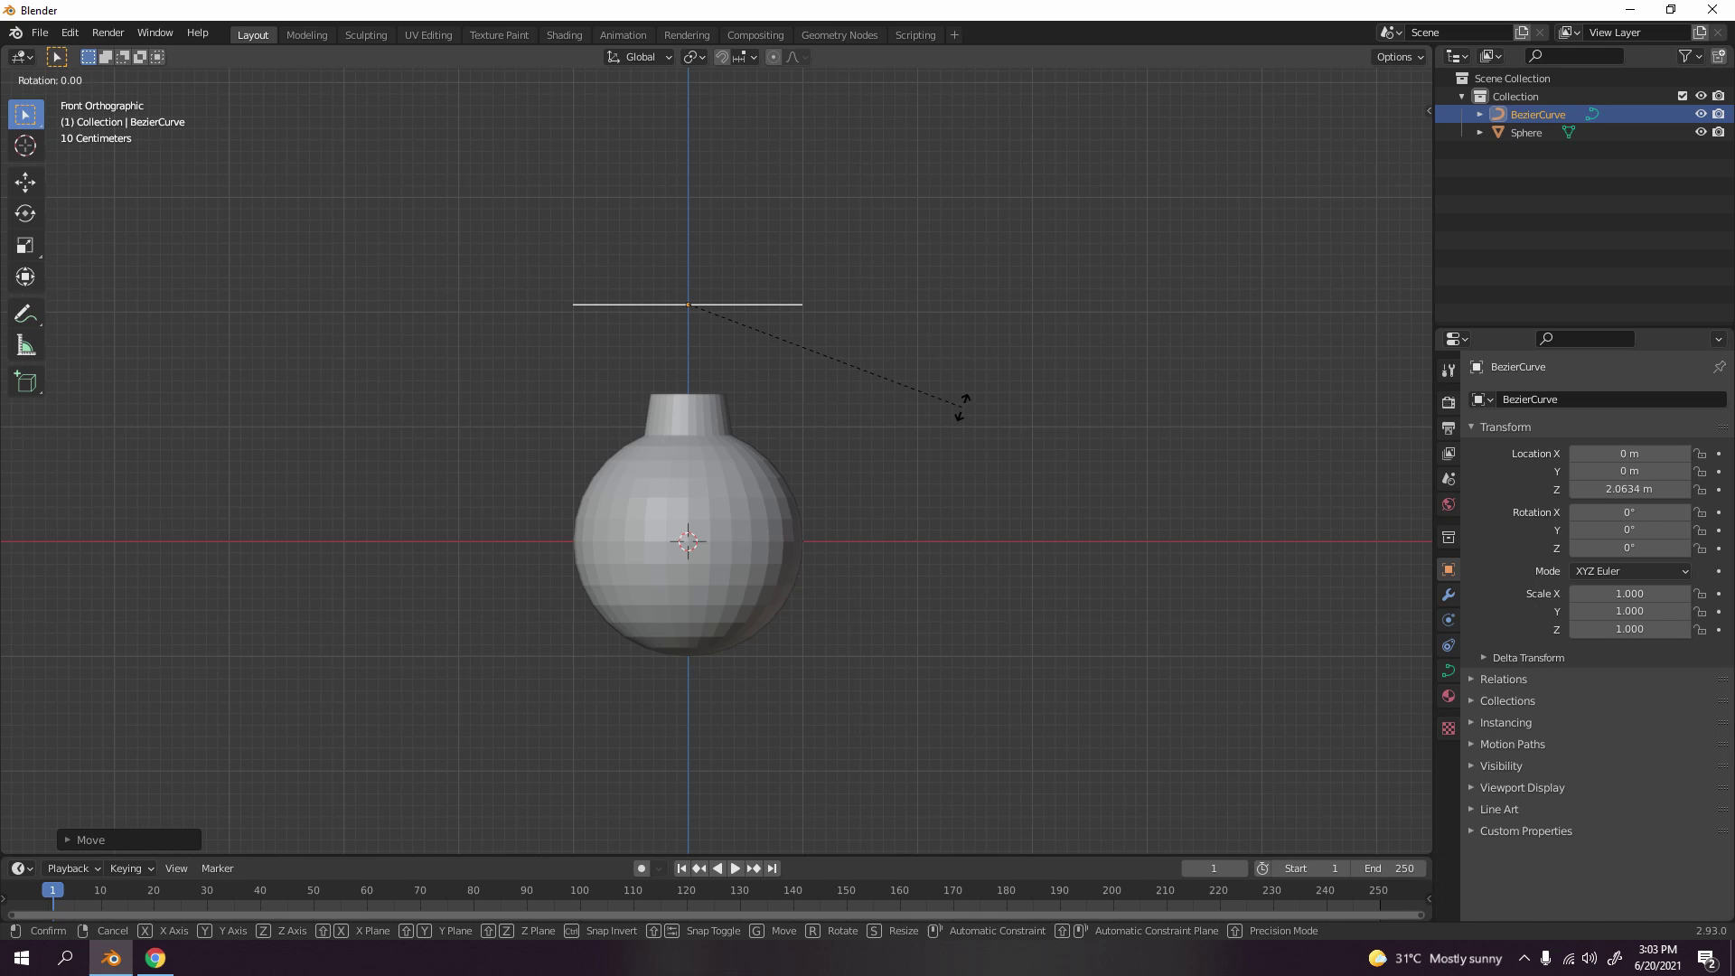
pyautogui.write('y90')
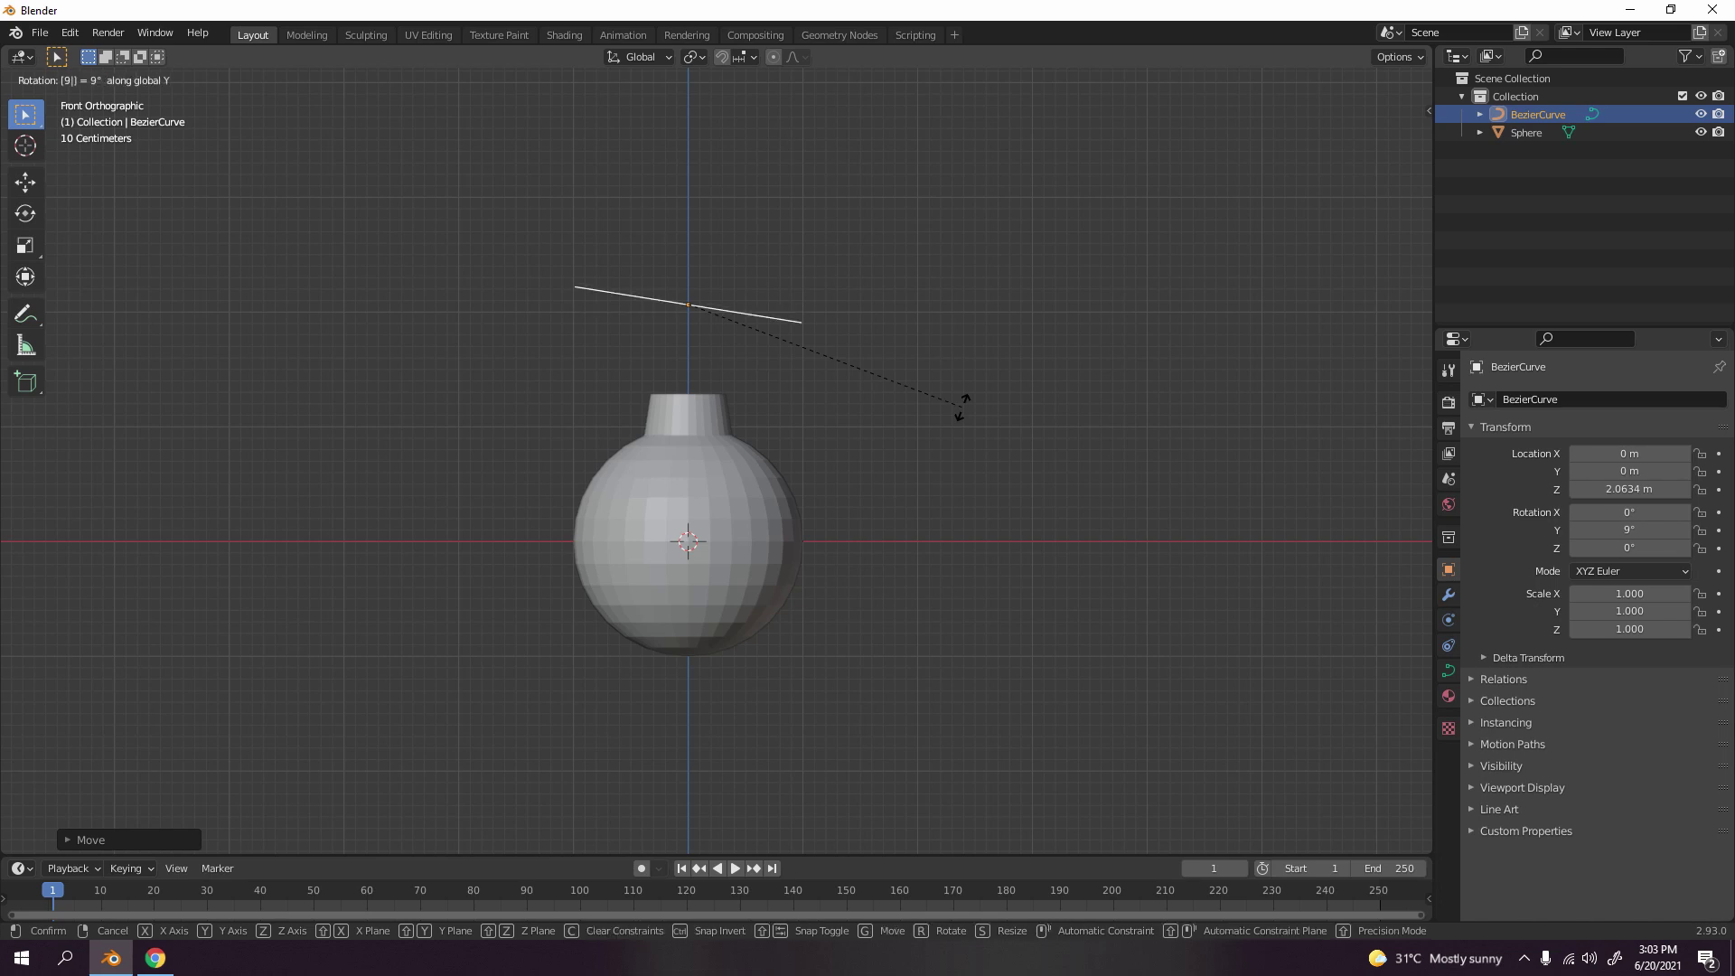
pyautogui.press('Return')
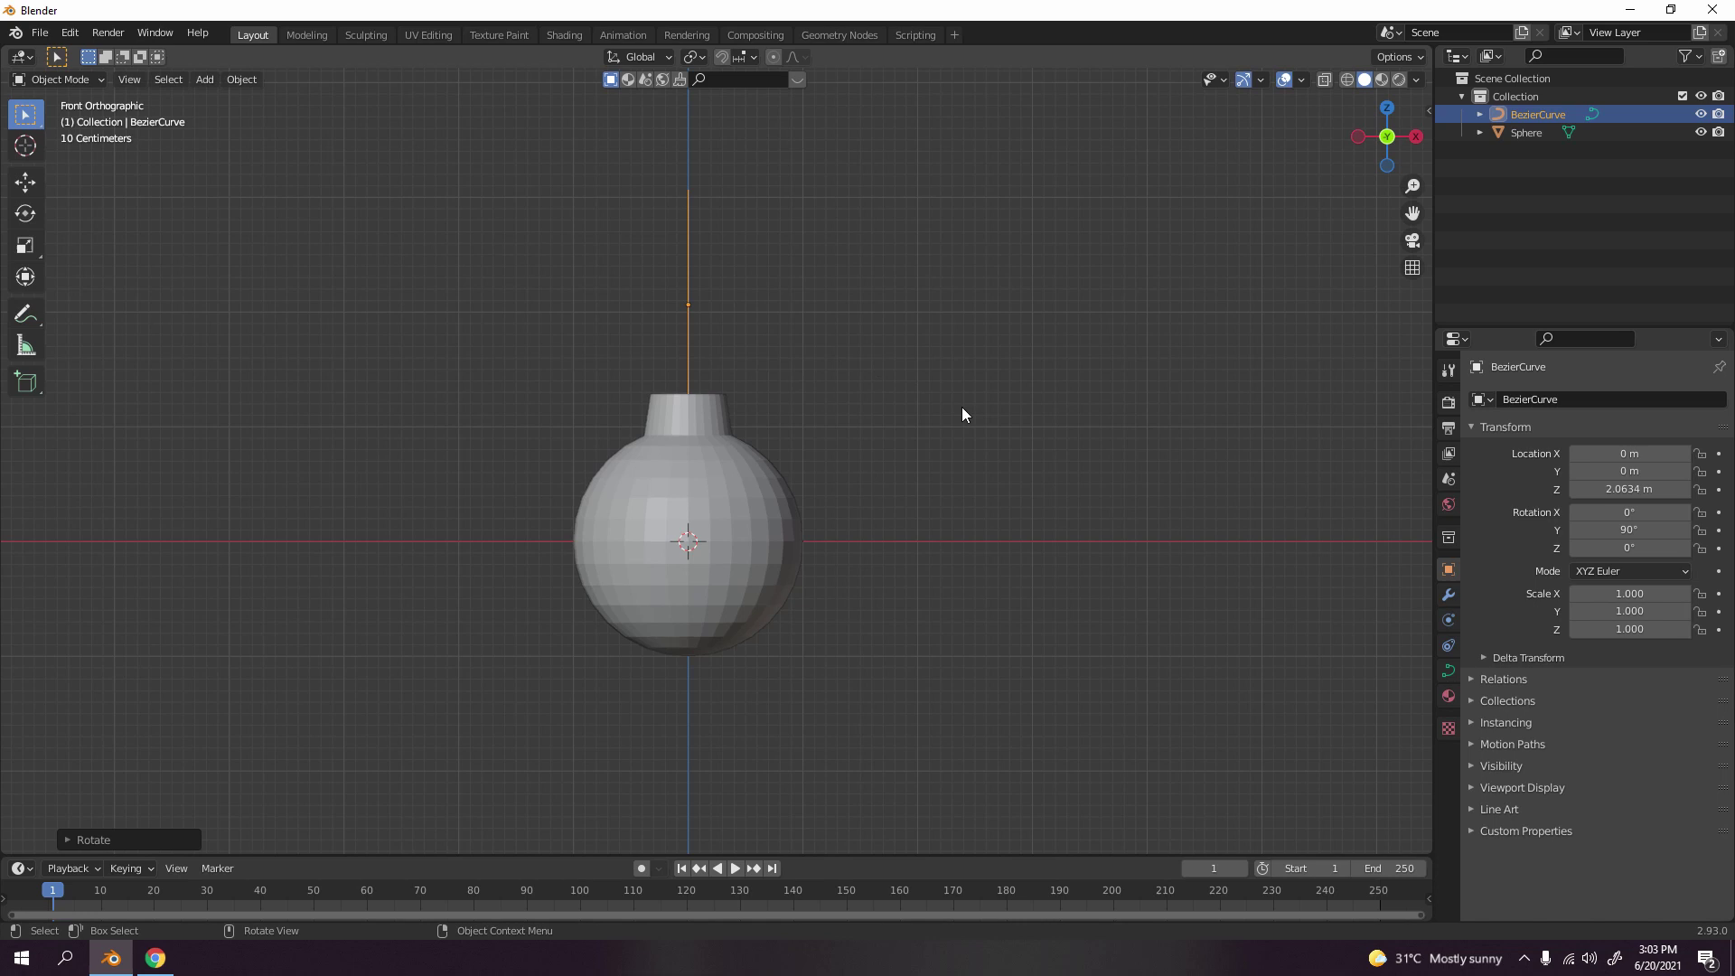
pyautogui.write('rz')
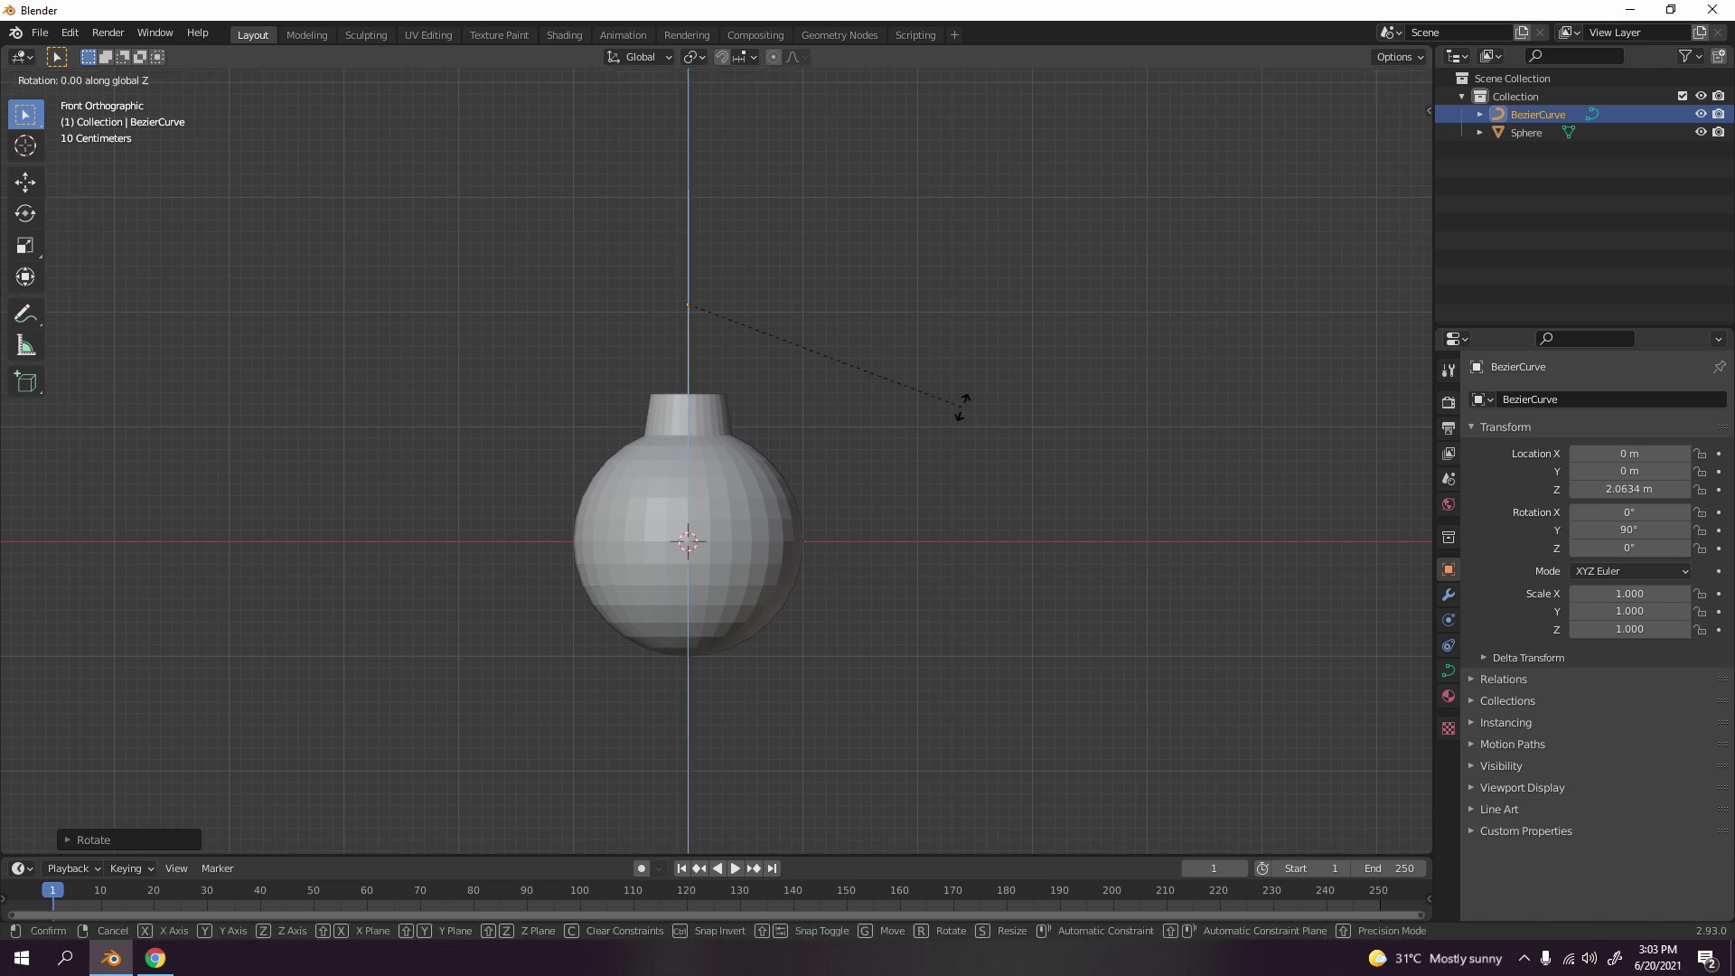
pyautogui.write('90')
pyautogui.press('Return')
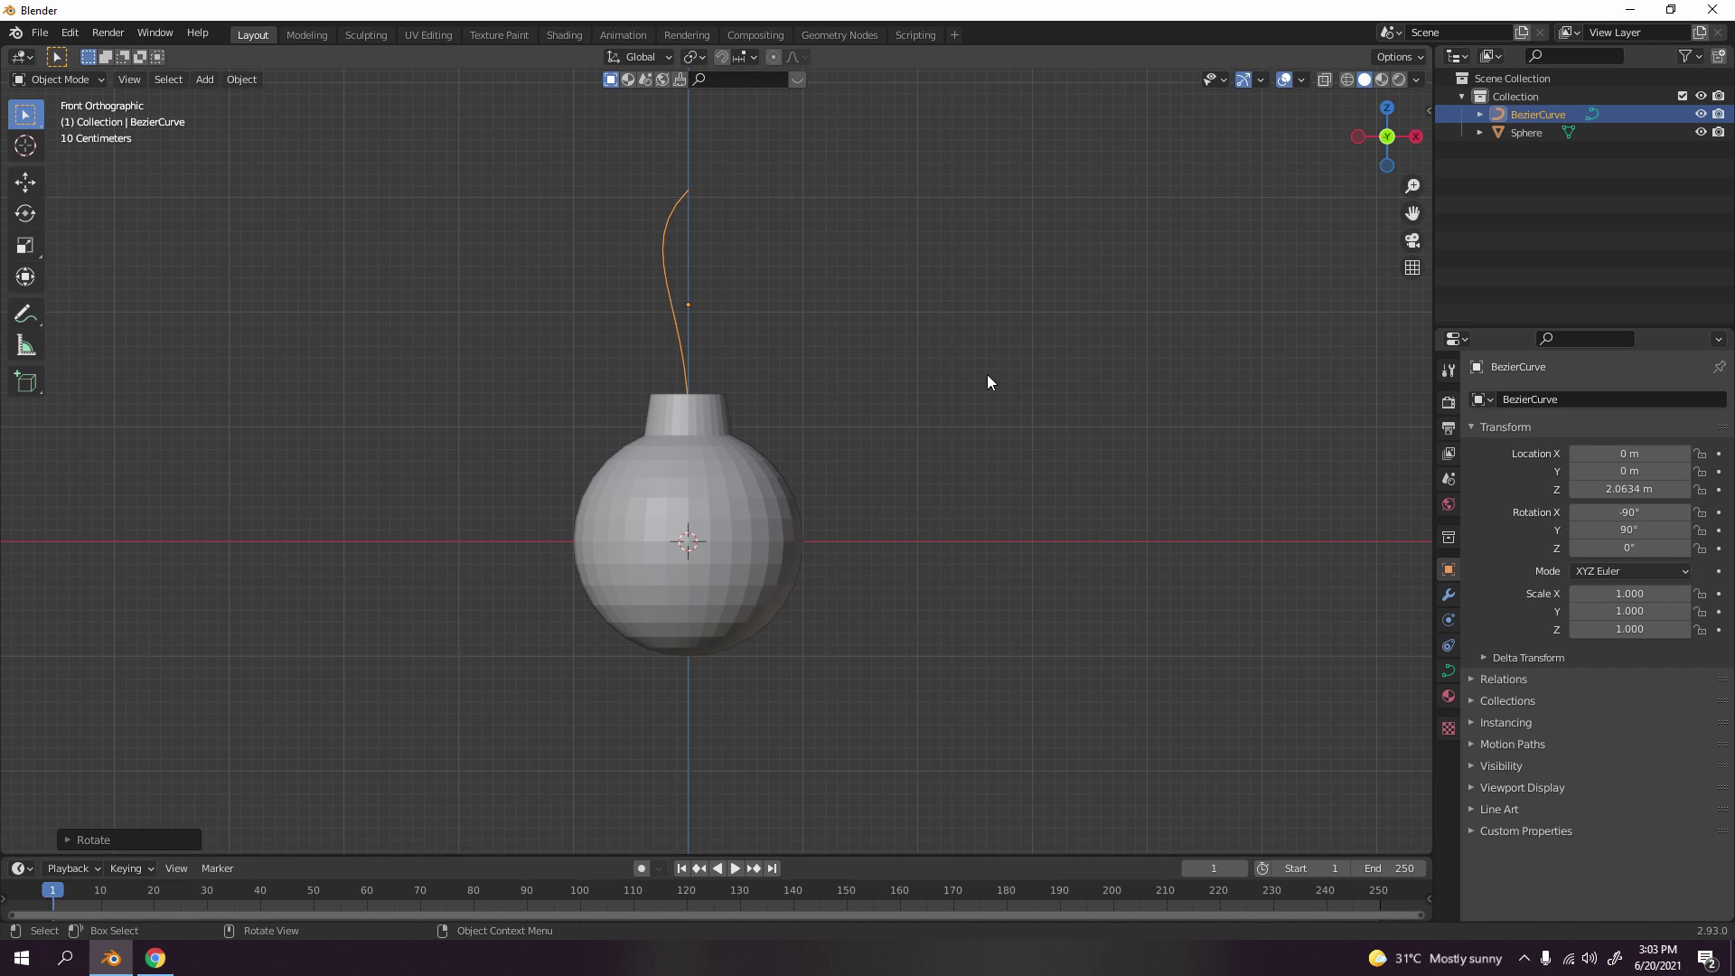
# - In Edit Mode, move and rotate the curve's upper control point to bend the fuse sideways toward positive X
pyautogui.moveTo(972, 375); pyautogui.dragTo(843, 580, button='middle')
pyautogui.scroll(10, 842, 580)
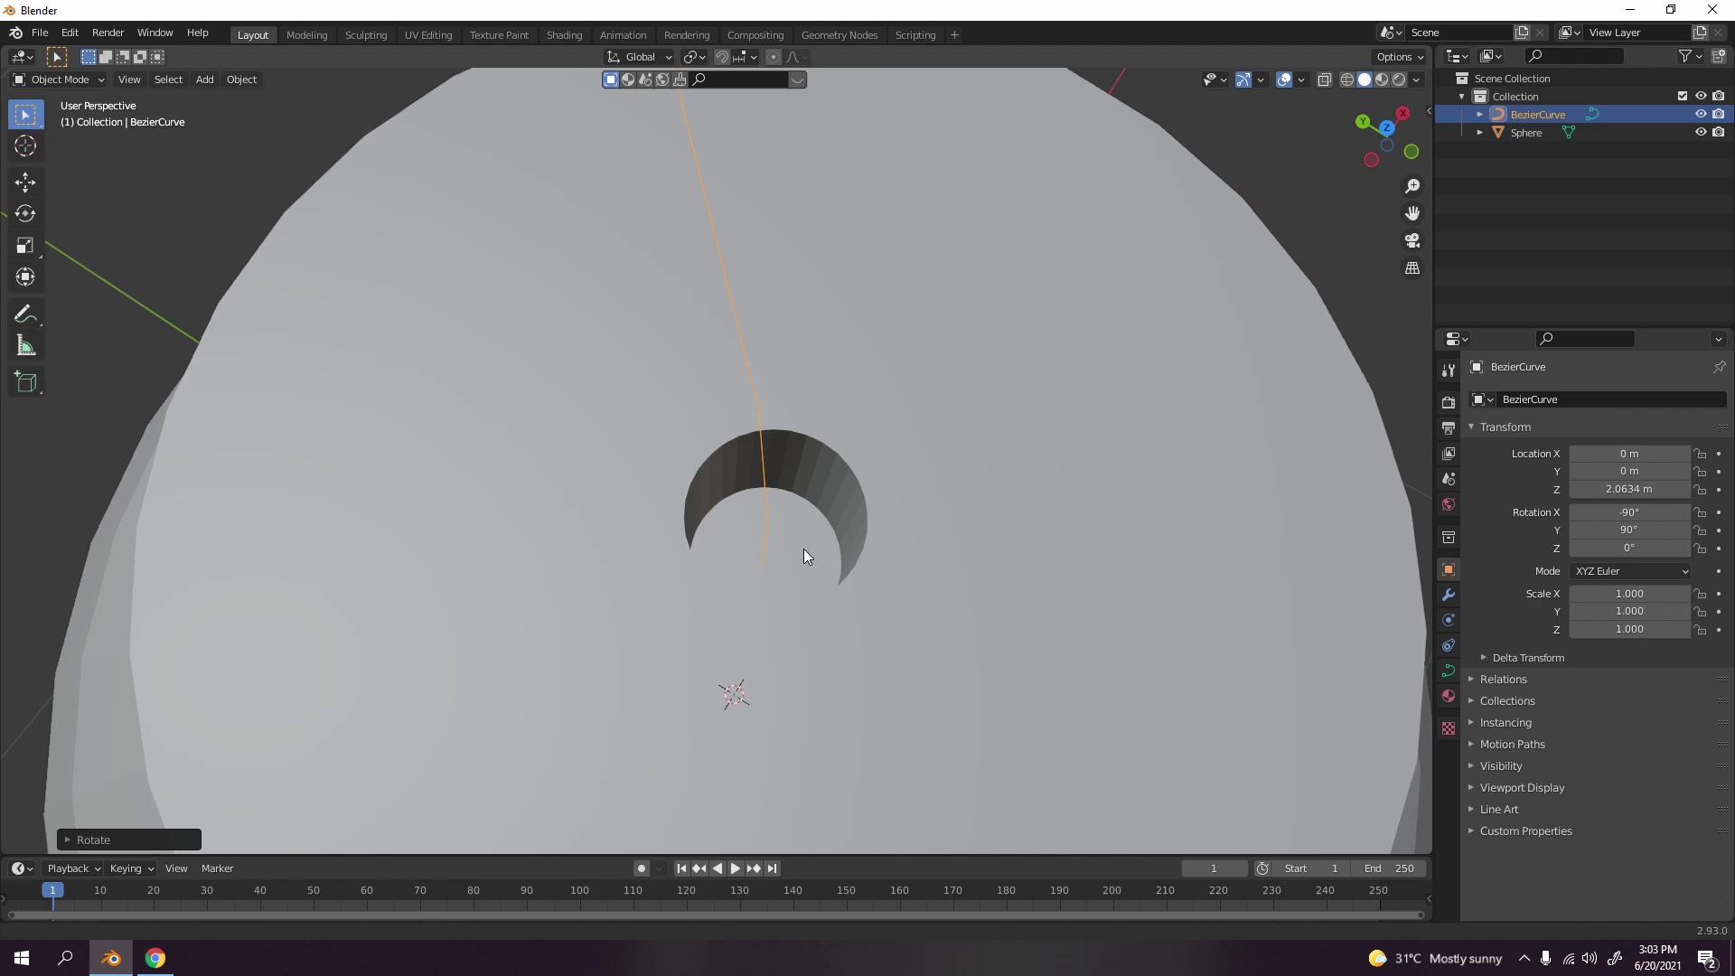
pyautogui.scroll(-6, 826, 587)
pyautogui.press('KP_1')
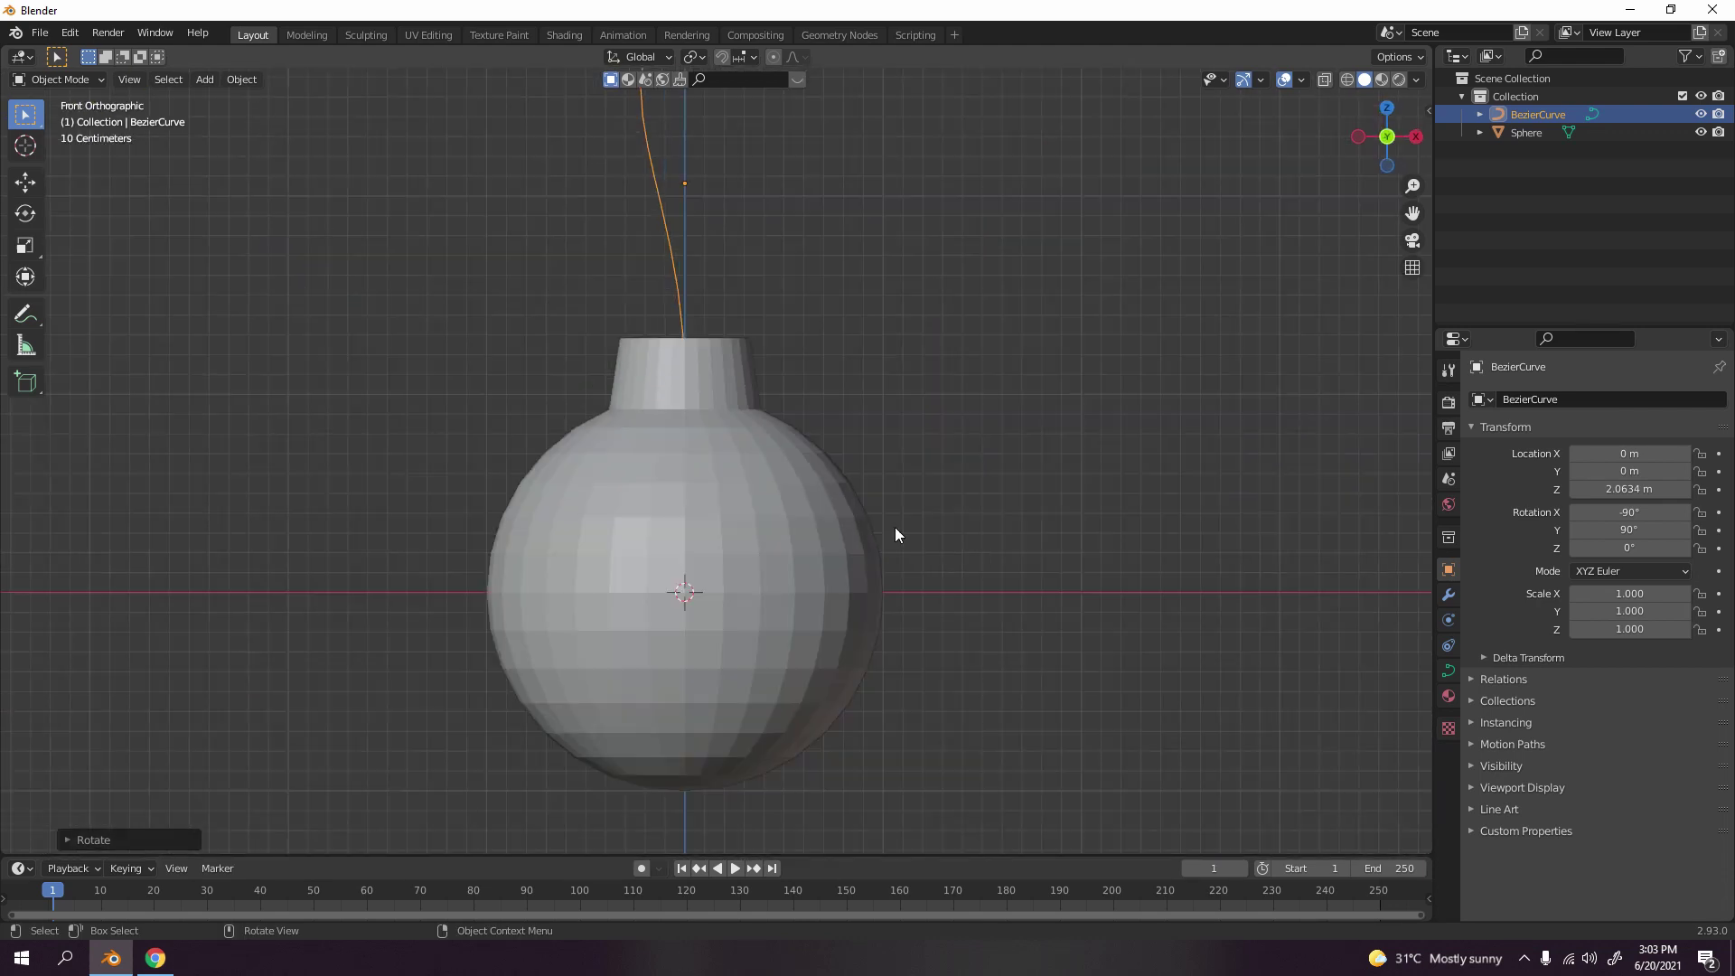
pyautogui.scroll(-1, 913, 555)
pyautogui.press('Tab')
pyautogui.moveTo(645, 105); pyautogui.dragTo(822, 201)
pyautogui.press('g')
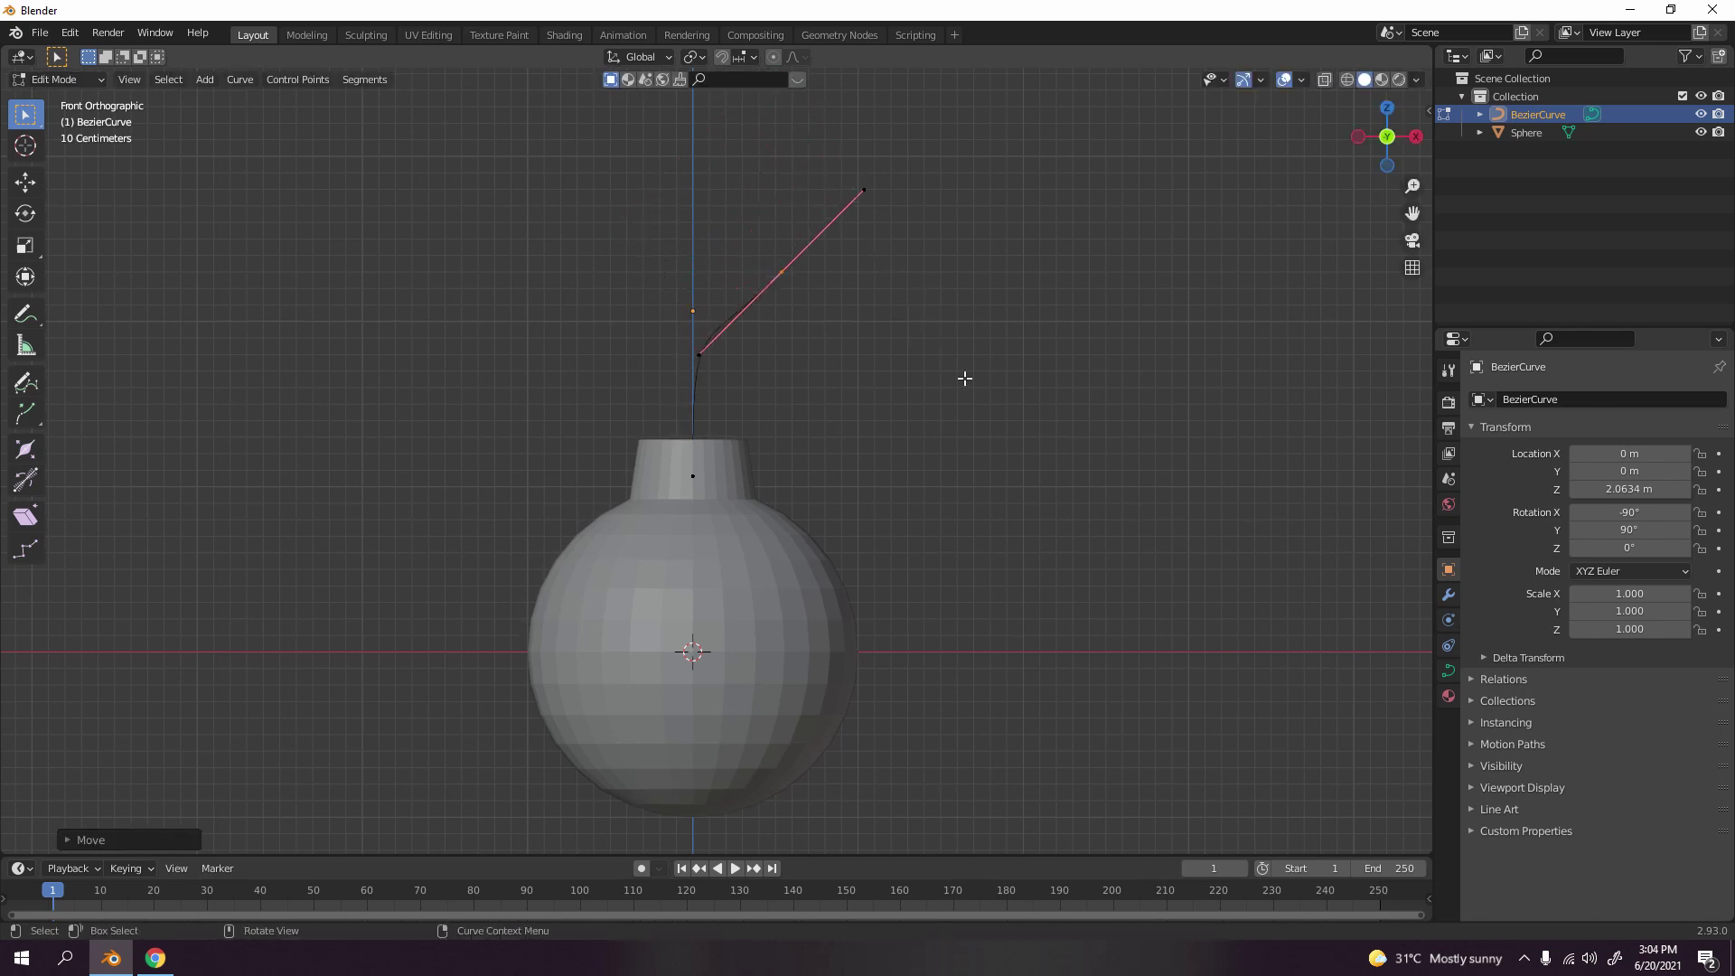
pyautogui.press('r')
pyautogui.click(805, 520)
pyautogui.press('g')
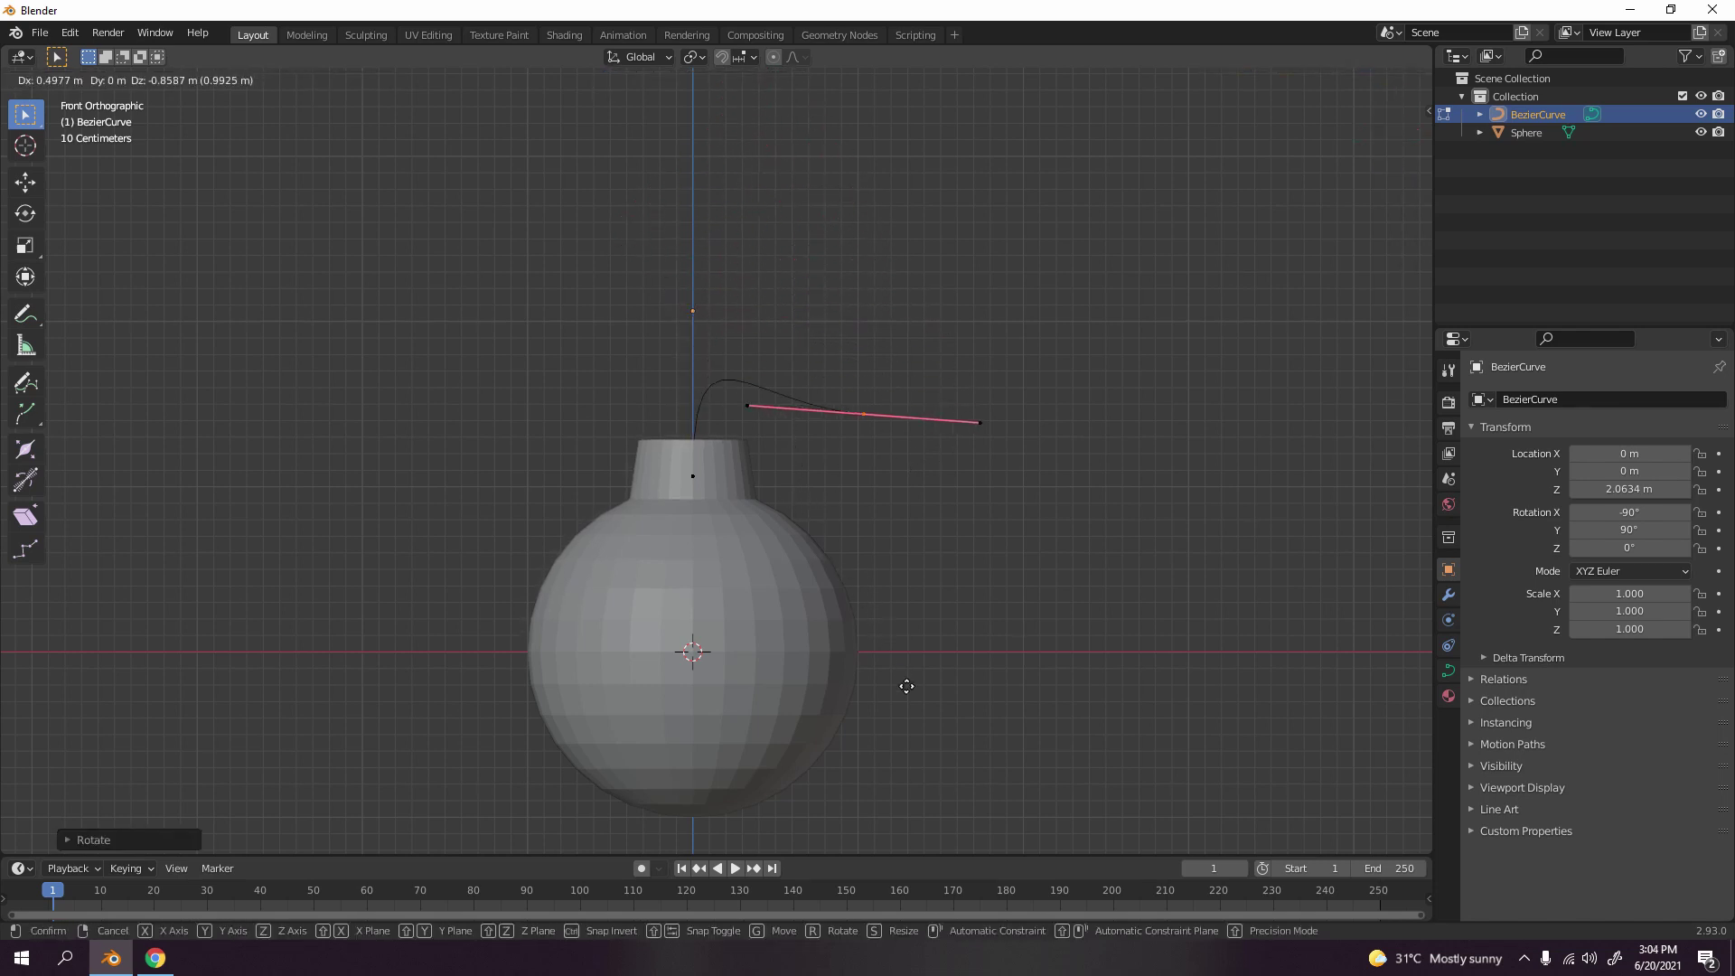
pyautogui.click(1033, 443)
# - Rotate the handle at the fuse curve's free end to flatten the bend, and return to Object Mode
pyautogui.moveTo(687, 365); pyautogui.dragTo(840, 459)
pyautogui.press('r')
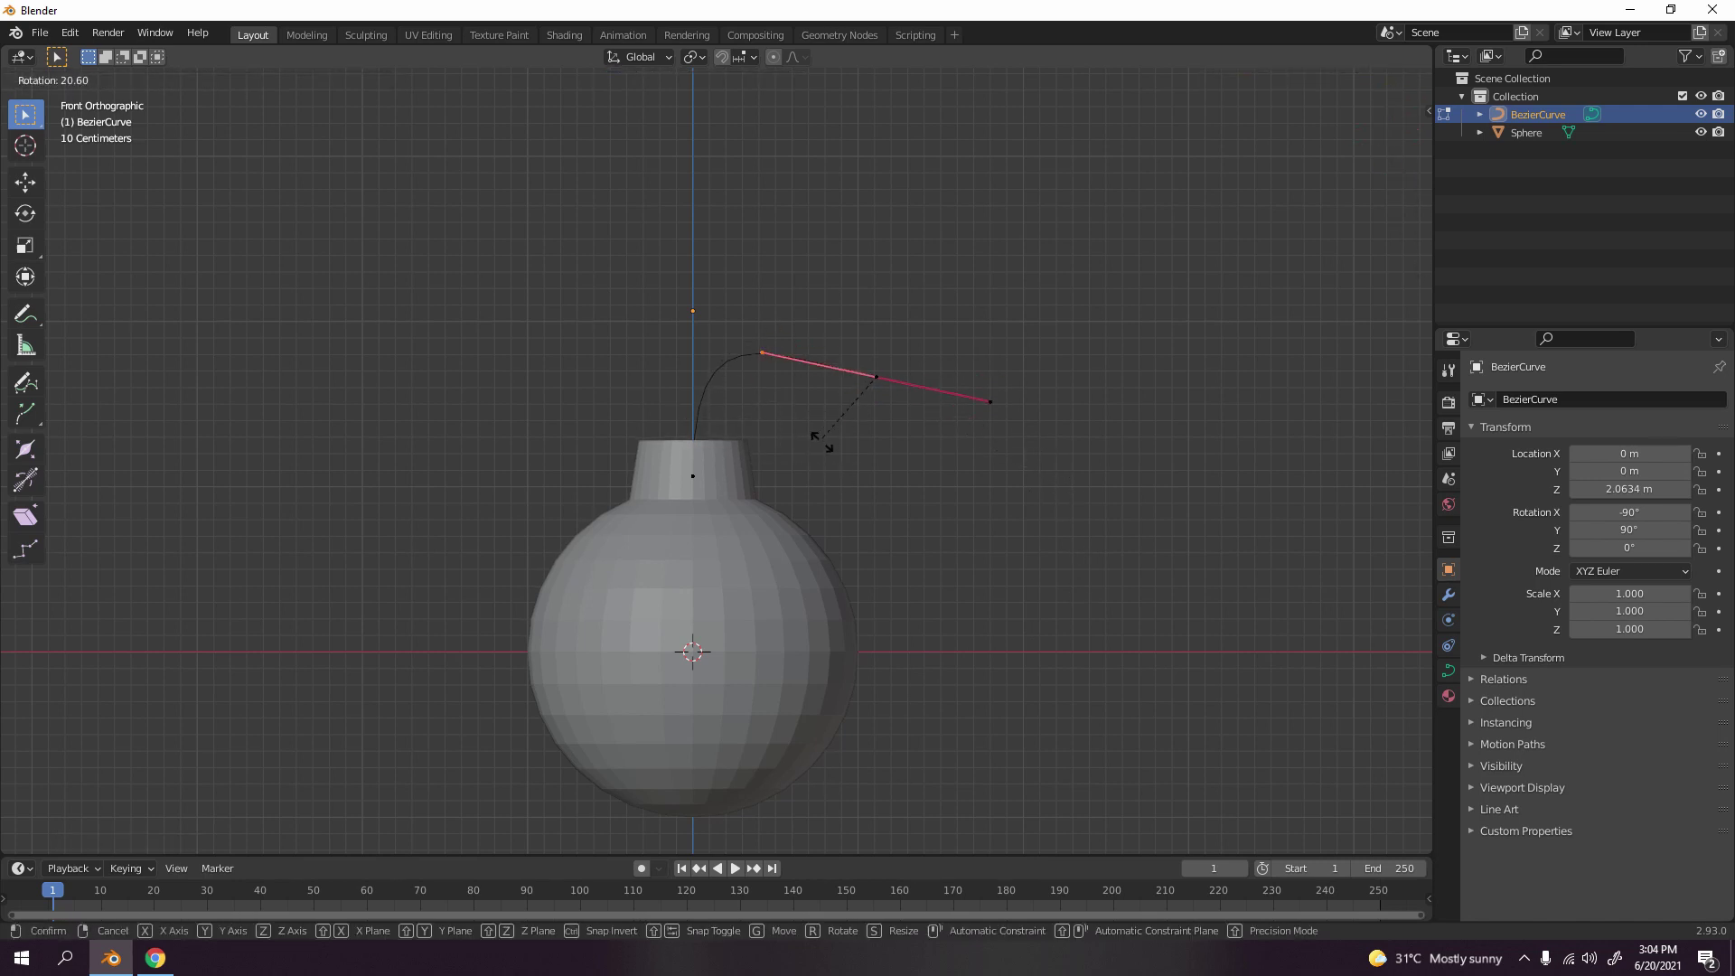
pyautogui.click(840, 479)
pyautogui.moveTo(941, 342); pyautogui.dragTo(1003, 384)
pyautogui.press('Tab')
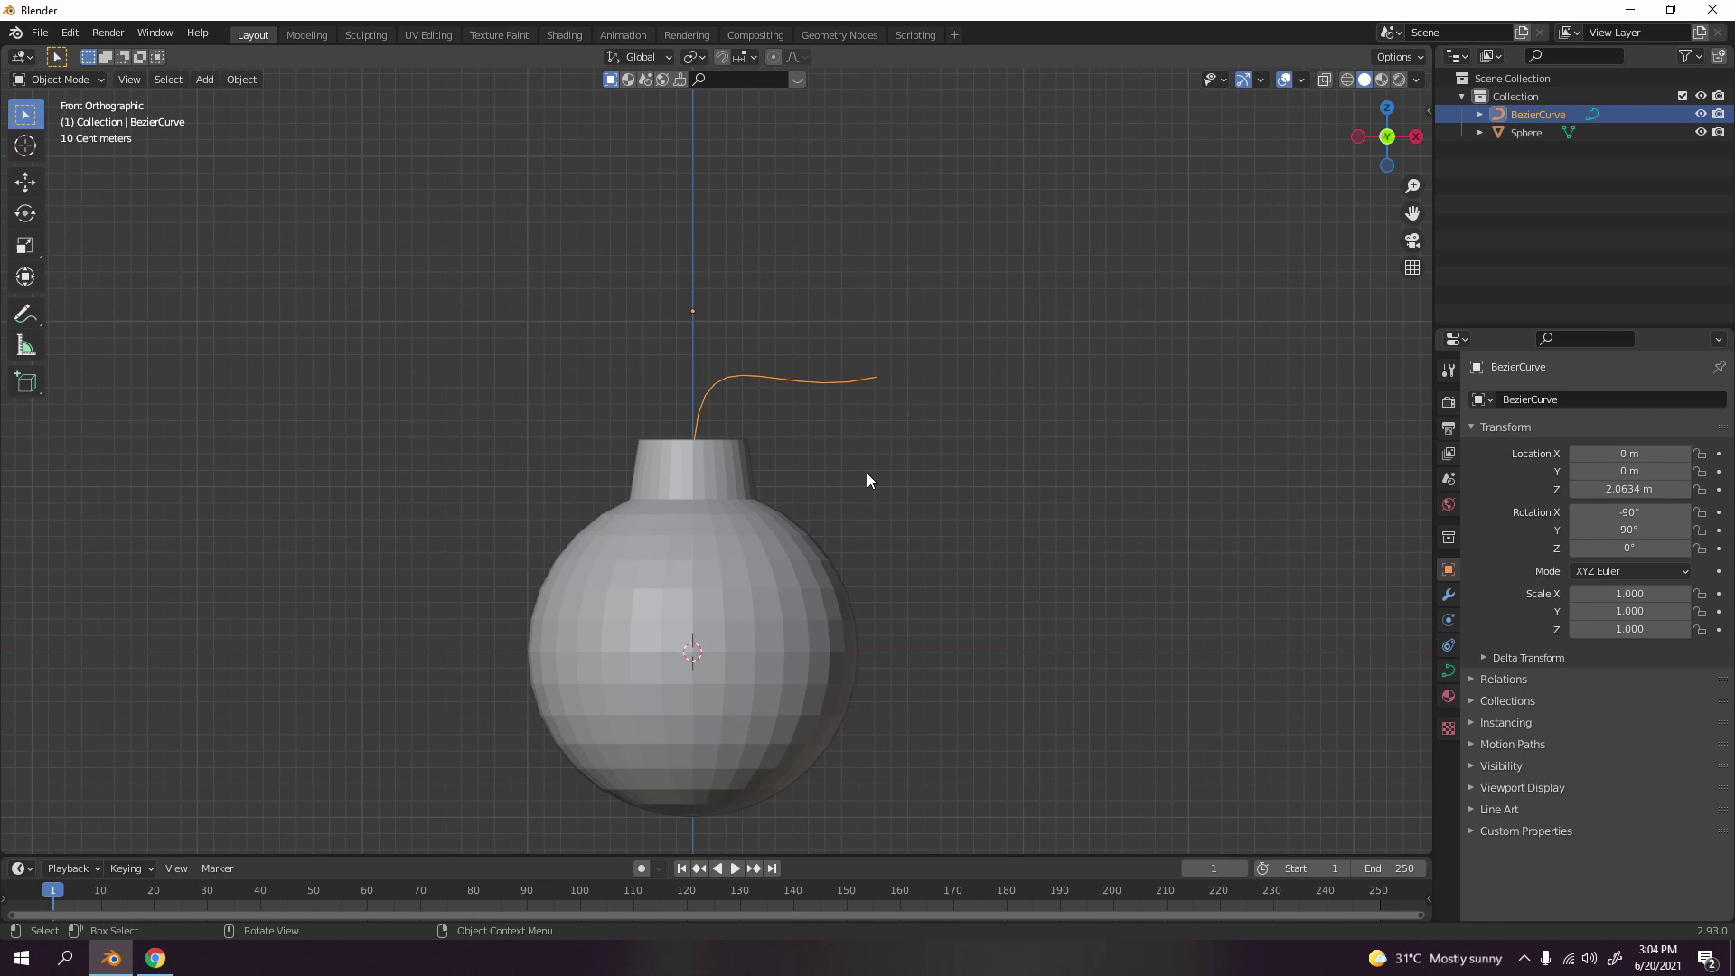
# - Raise the fuse curve's end control point by about 0.19 m in Edit Mode, then return to Object Mode and clear the selection
pyautogui.moveTo(867, 479); pyautogui.dragTo(670, 507, button='middle')
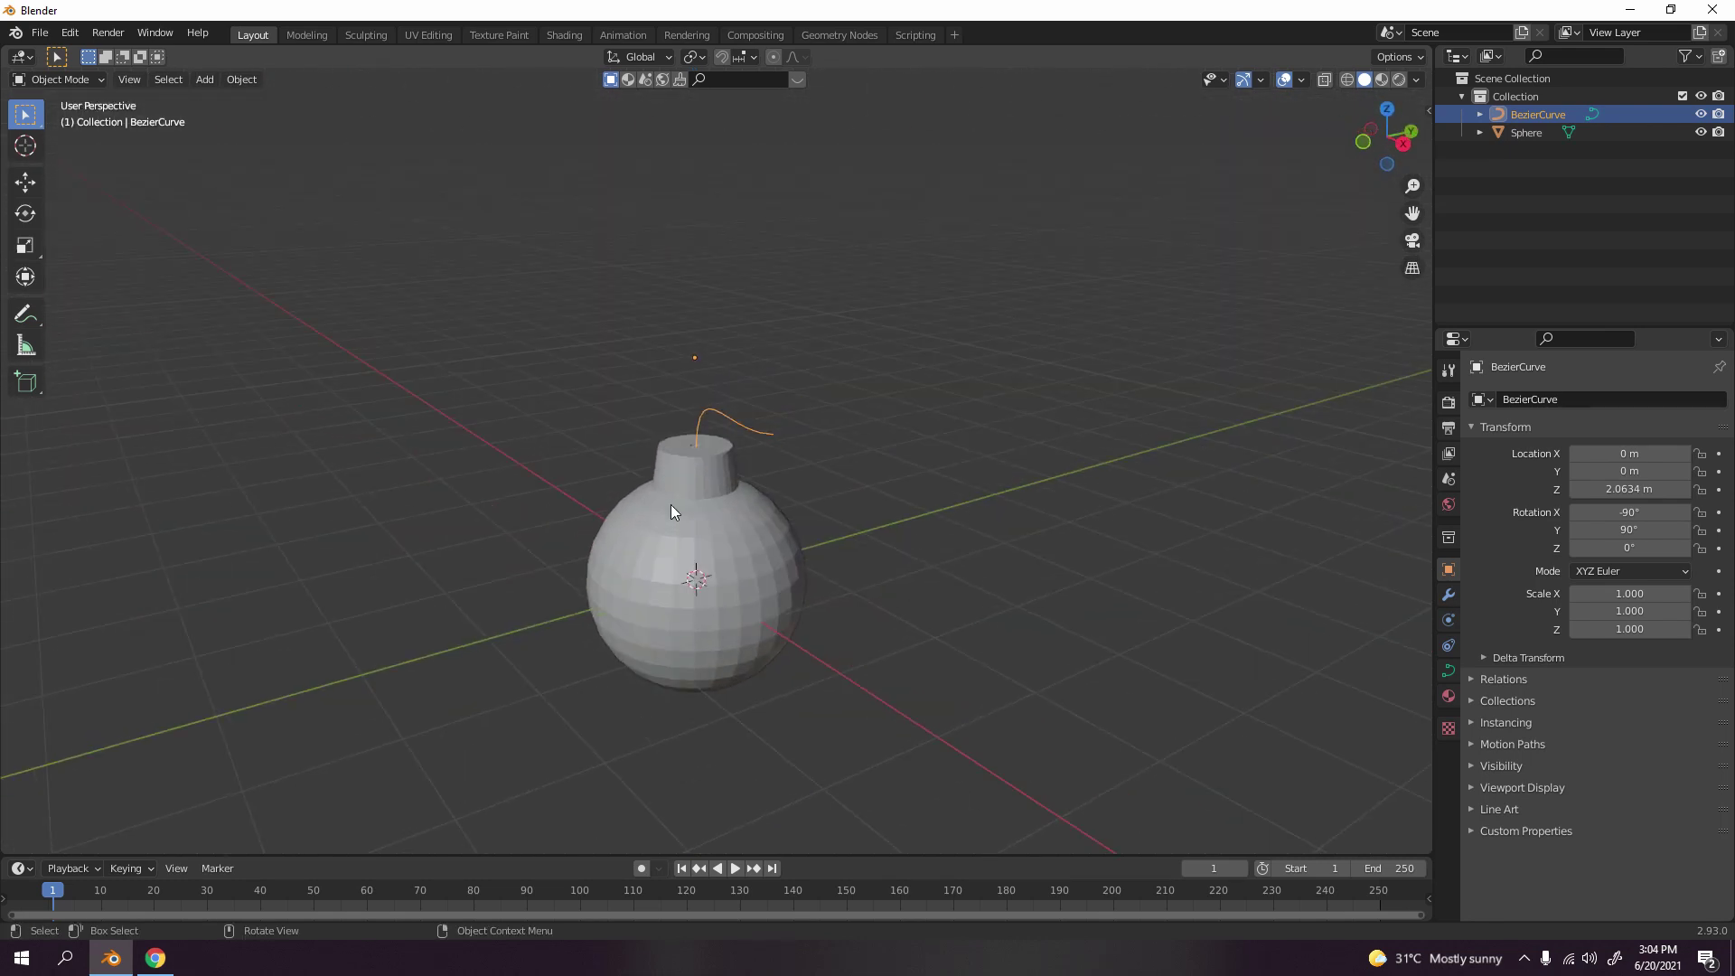
pyautogui.press('KP_1')
pyautogui.press('Tab')
pyautogui.moveTo(751, 339); pyautogui.dragTo(913, 492)
pyautogui.press('g')
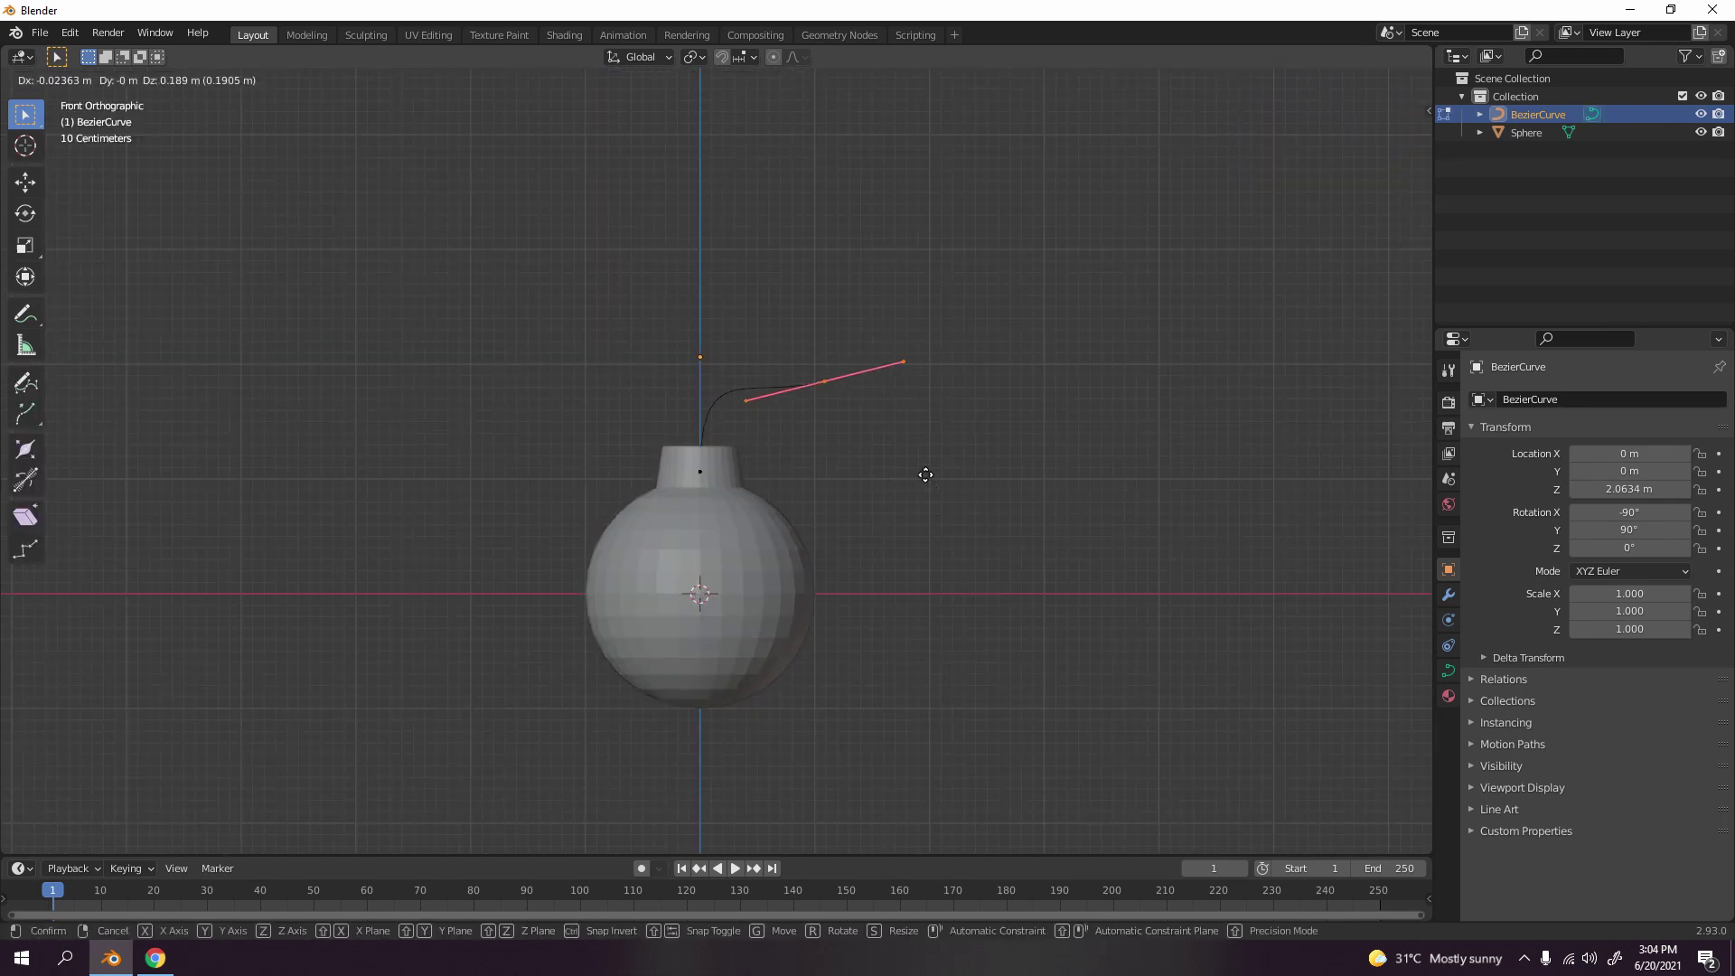
pyautogui.click(925, 475)
pyautogui.press('Tab')
pyautogui.click(854, 534)
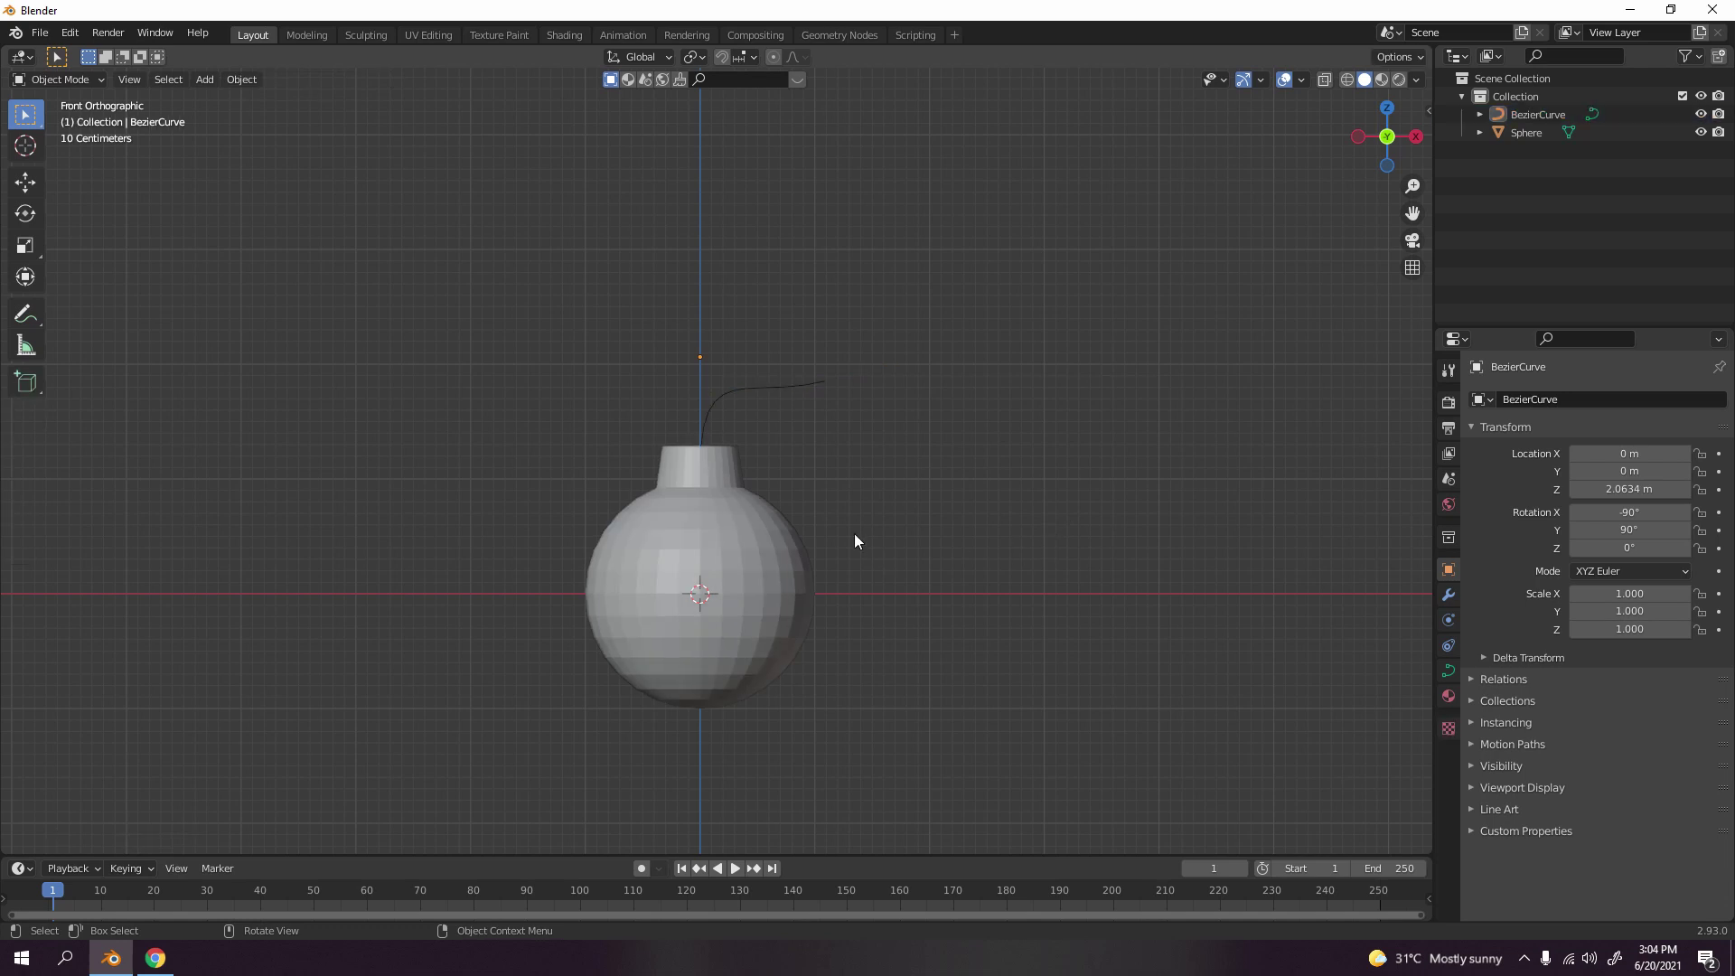
# - Select the fuse curve and open the Bevel settings in its curve geometry properties
pyautogui.scroll(3, 854, 524)
pyautogui.click(806, 343)
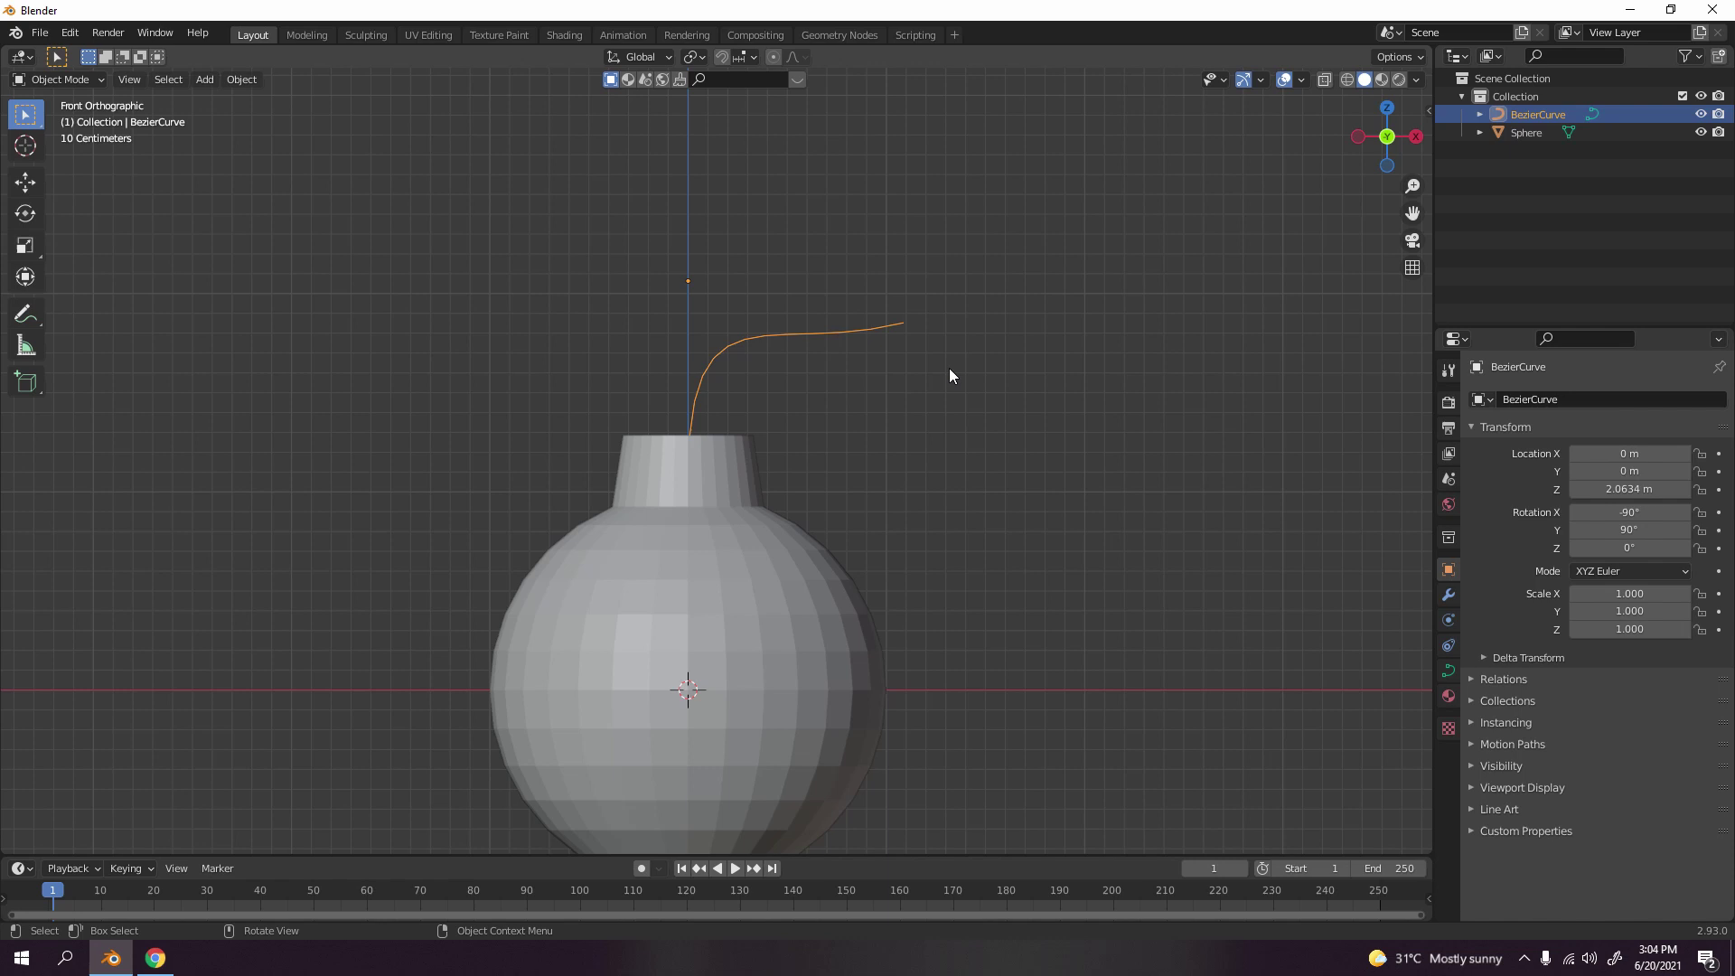
pyautogui.click(1448, 669)
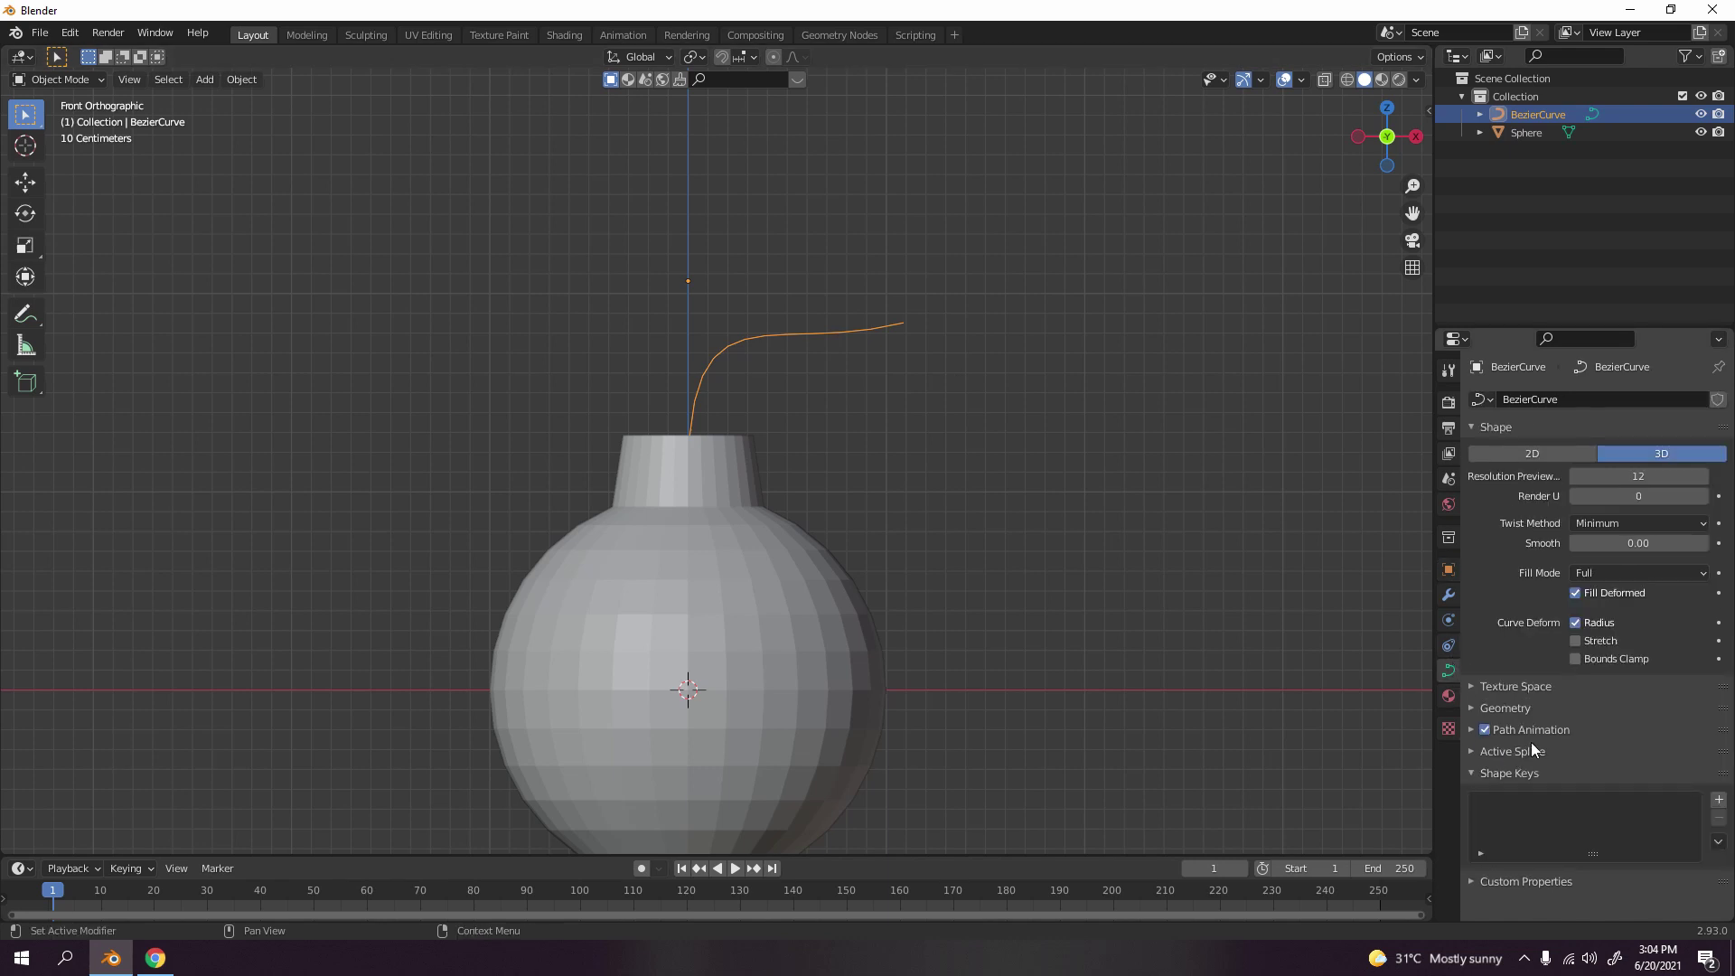
pyautogui.click(1495, 708)
pyautogui.scroll(-4, 1559, 723)
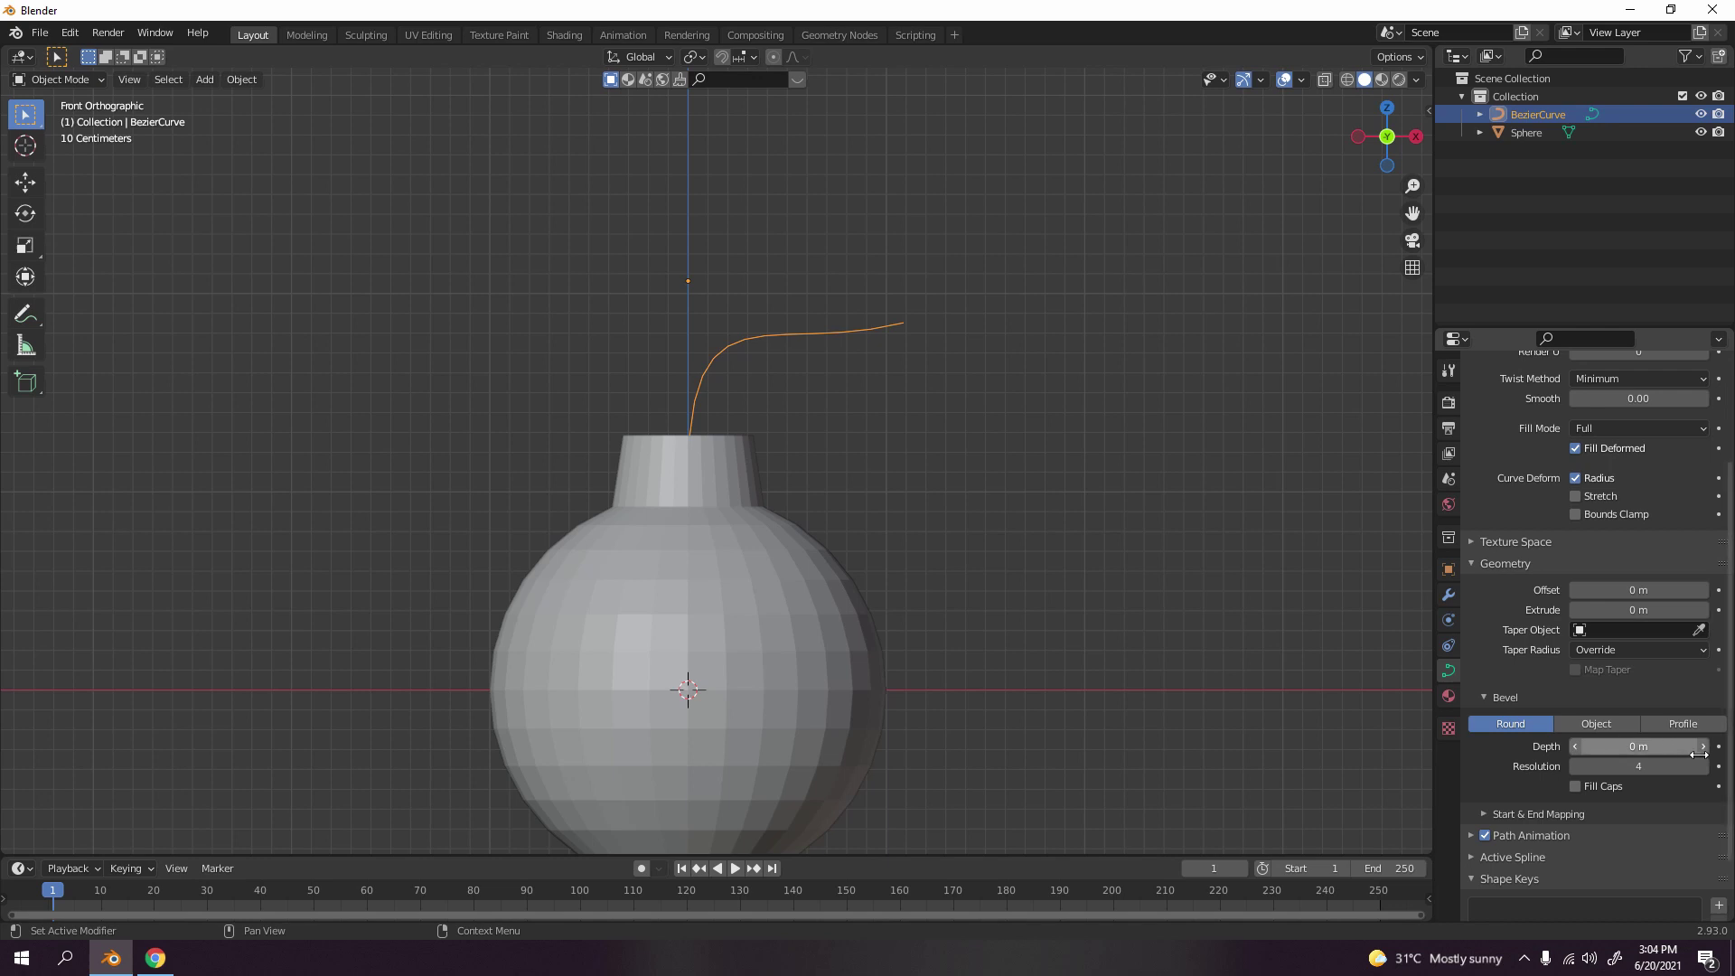
pyautogui.moveTo(1626, 755); pyautogui.dragTo(1729, 754)
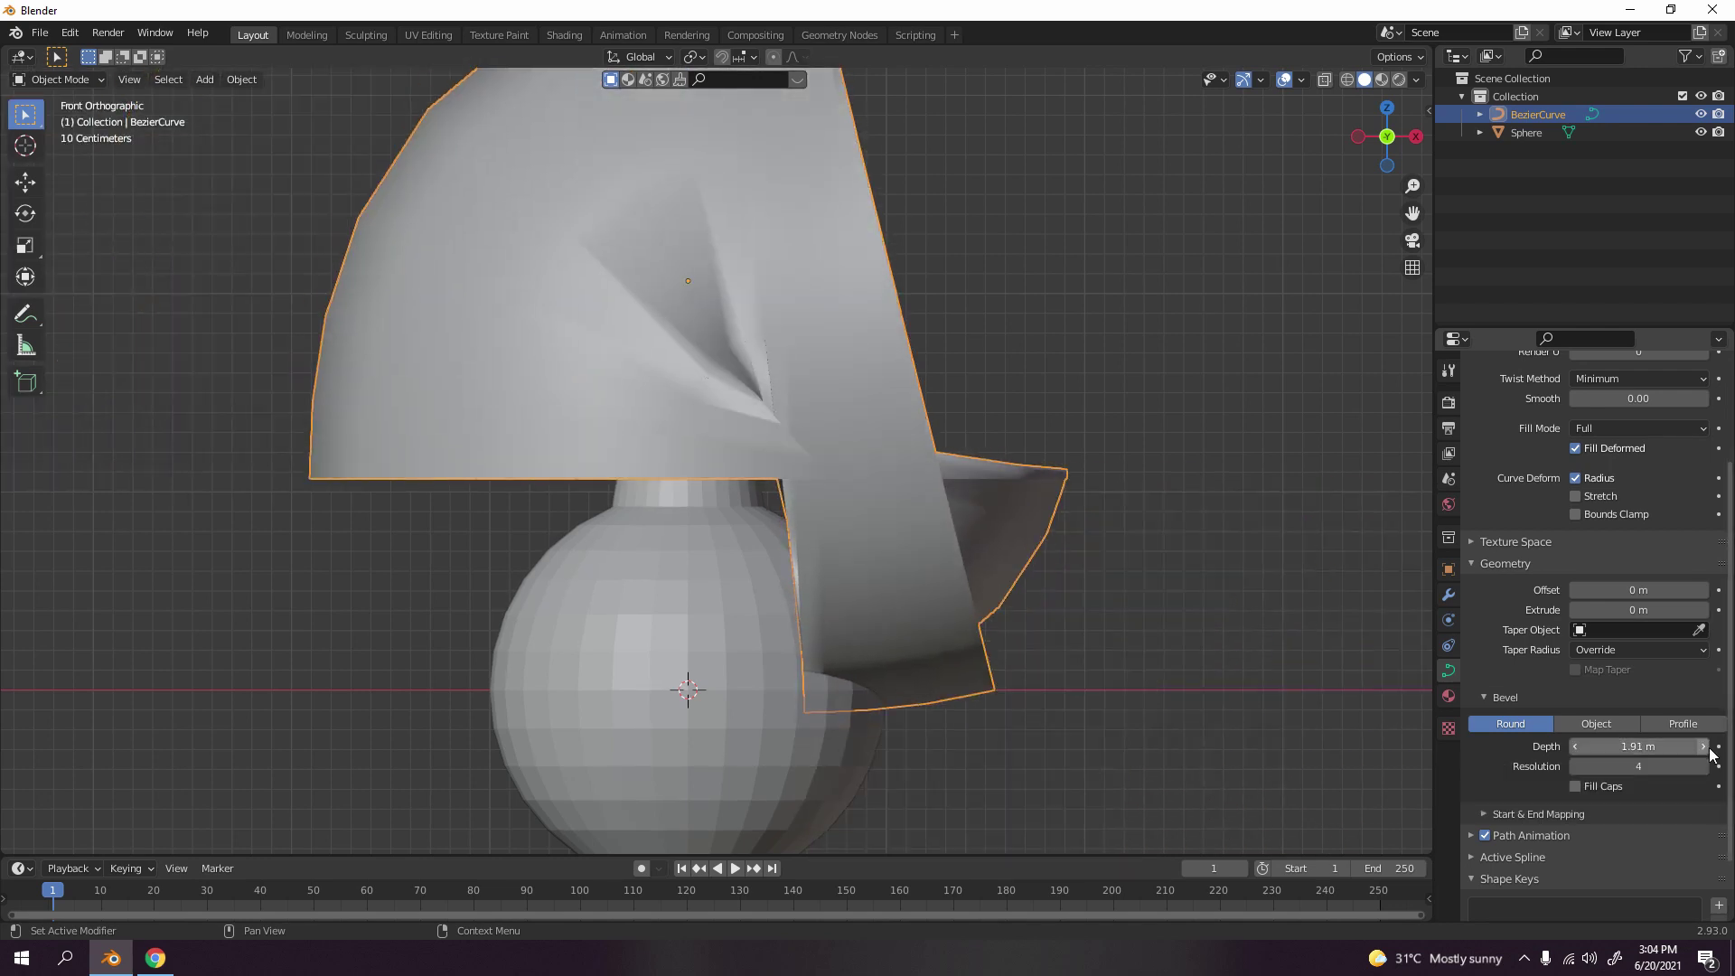
pyautogui.click(1720, 749)
pyautogui.click(1719, 748)
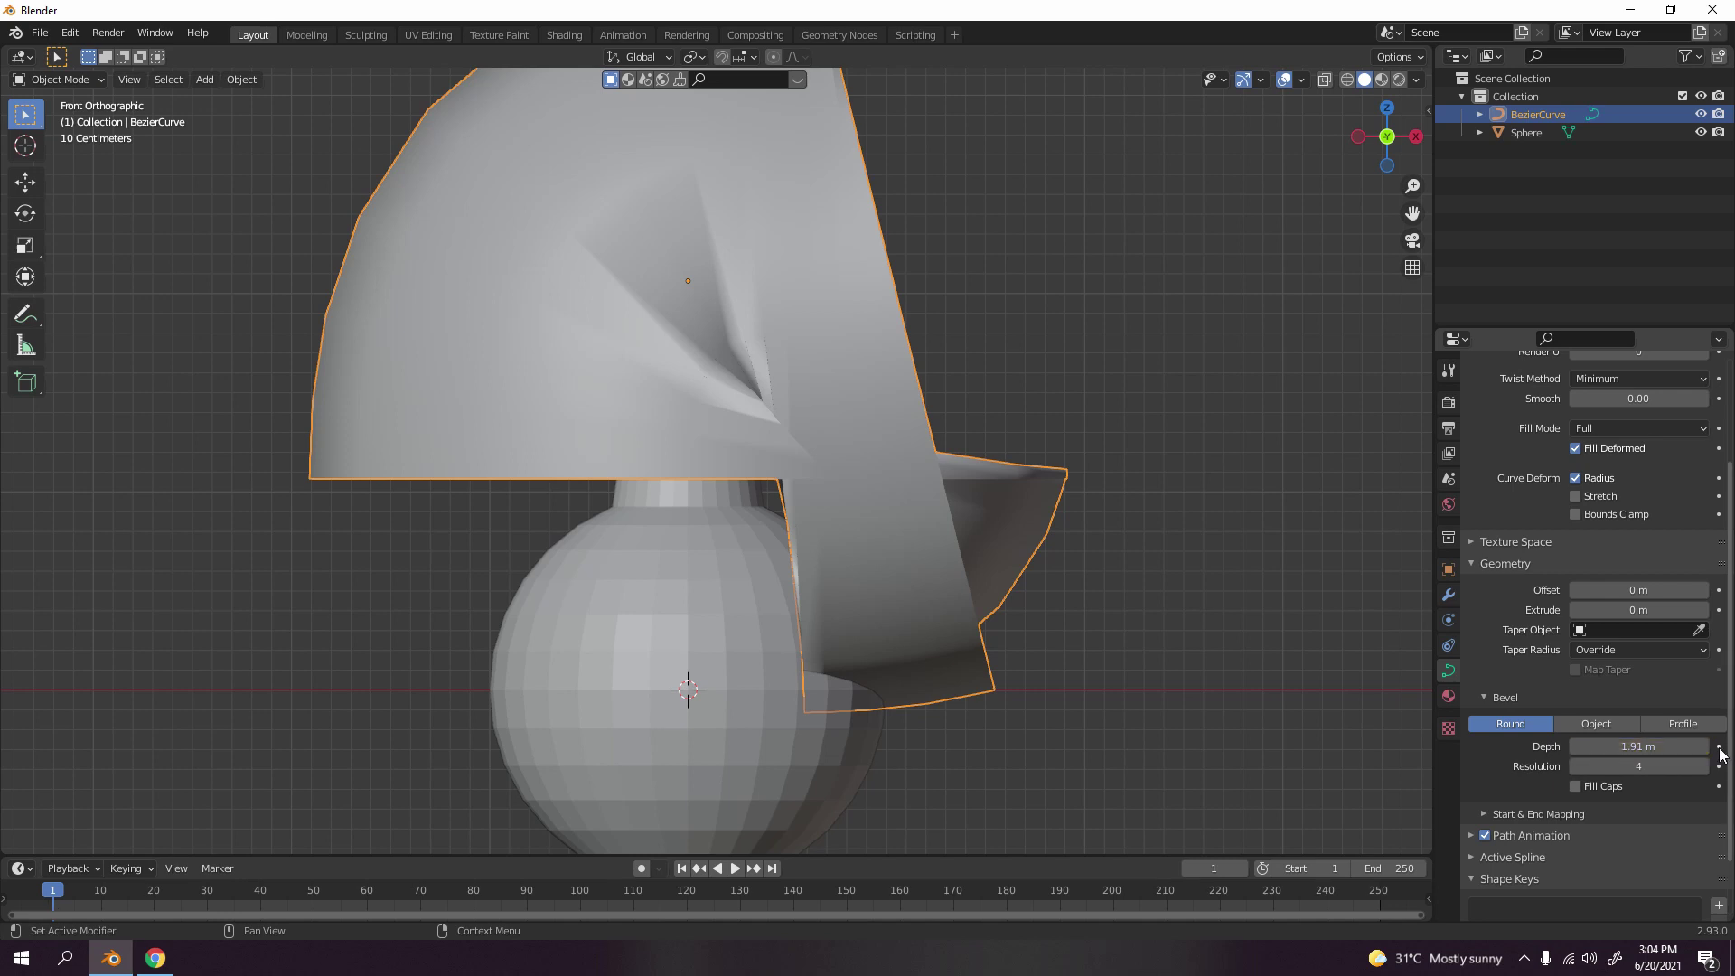
pyautogui.moveTo(1702, 756); pyautogui.dragTo(1706, 755)
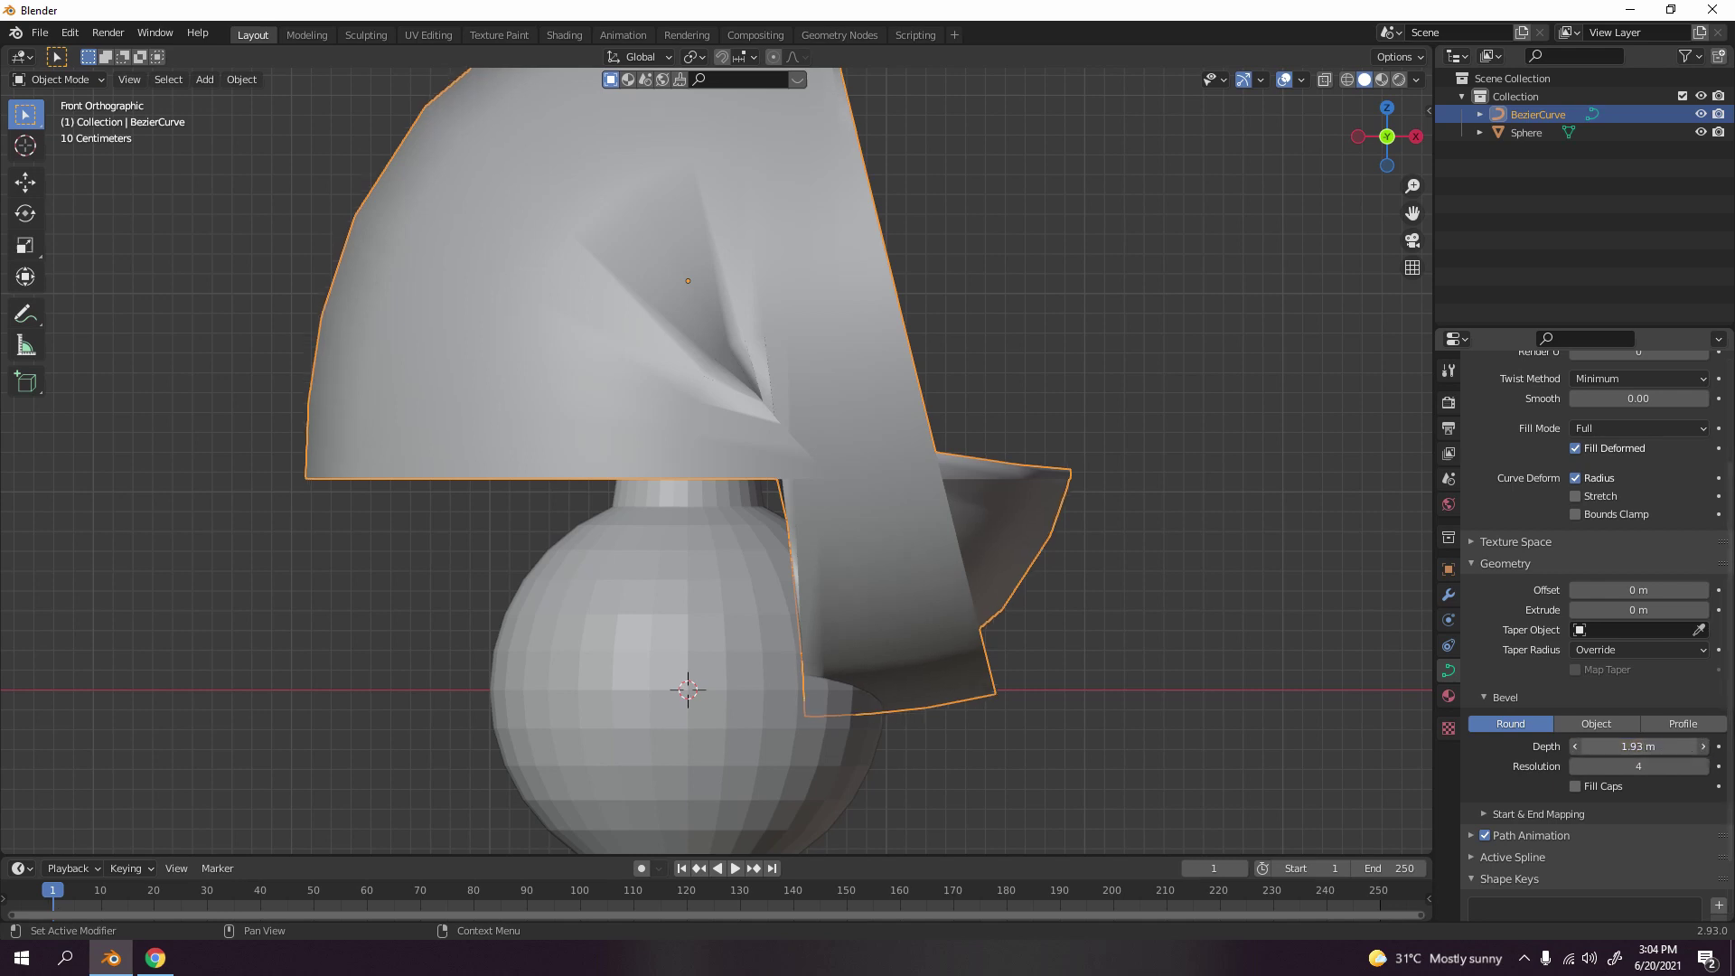
pyautogui.click(1665, 756)
pyautogui.write('0')
pyautogui.press('Return')
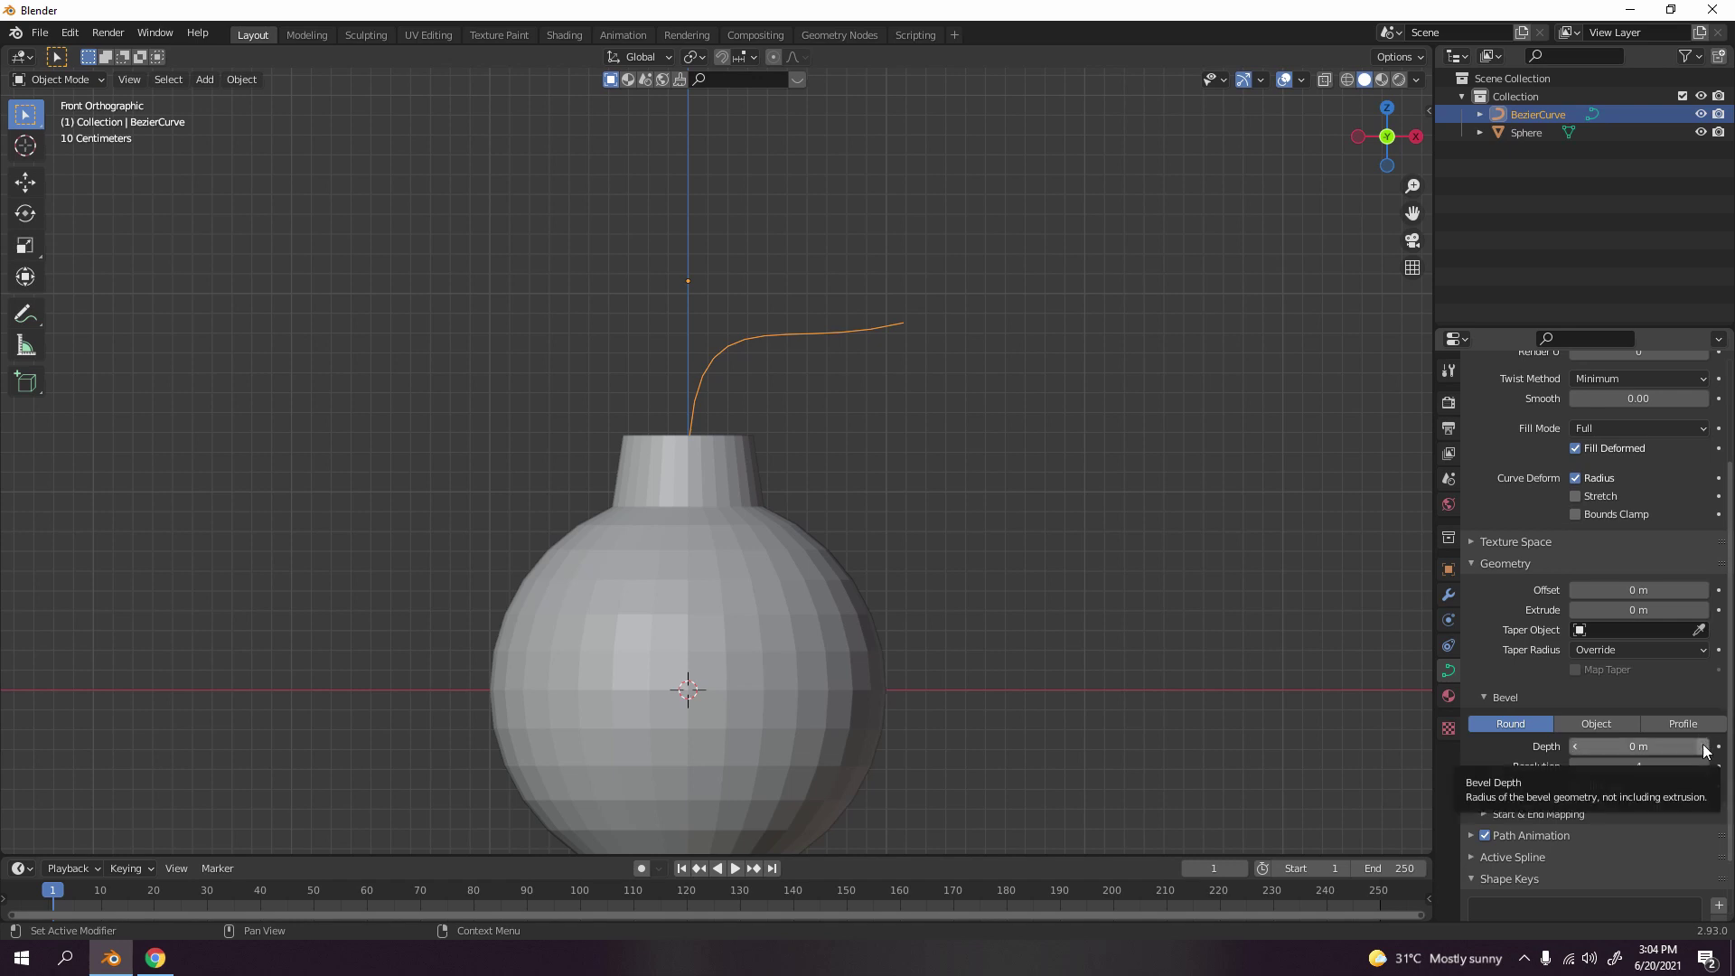
# - Set the fuse curve's bevel depth to 0.03 m to give it a round thickness, and clear the selection
pyautogui.moveTo(1698, 744); pyautogui.dragTo(1630, 707)
pyautogui.click(994, 412)
pyautogui.scroll(4, 990, 409)
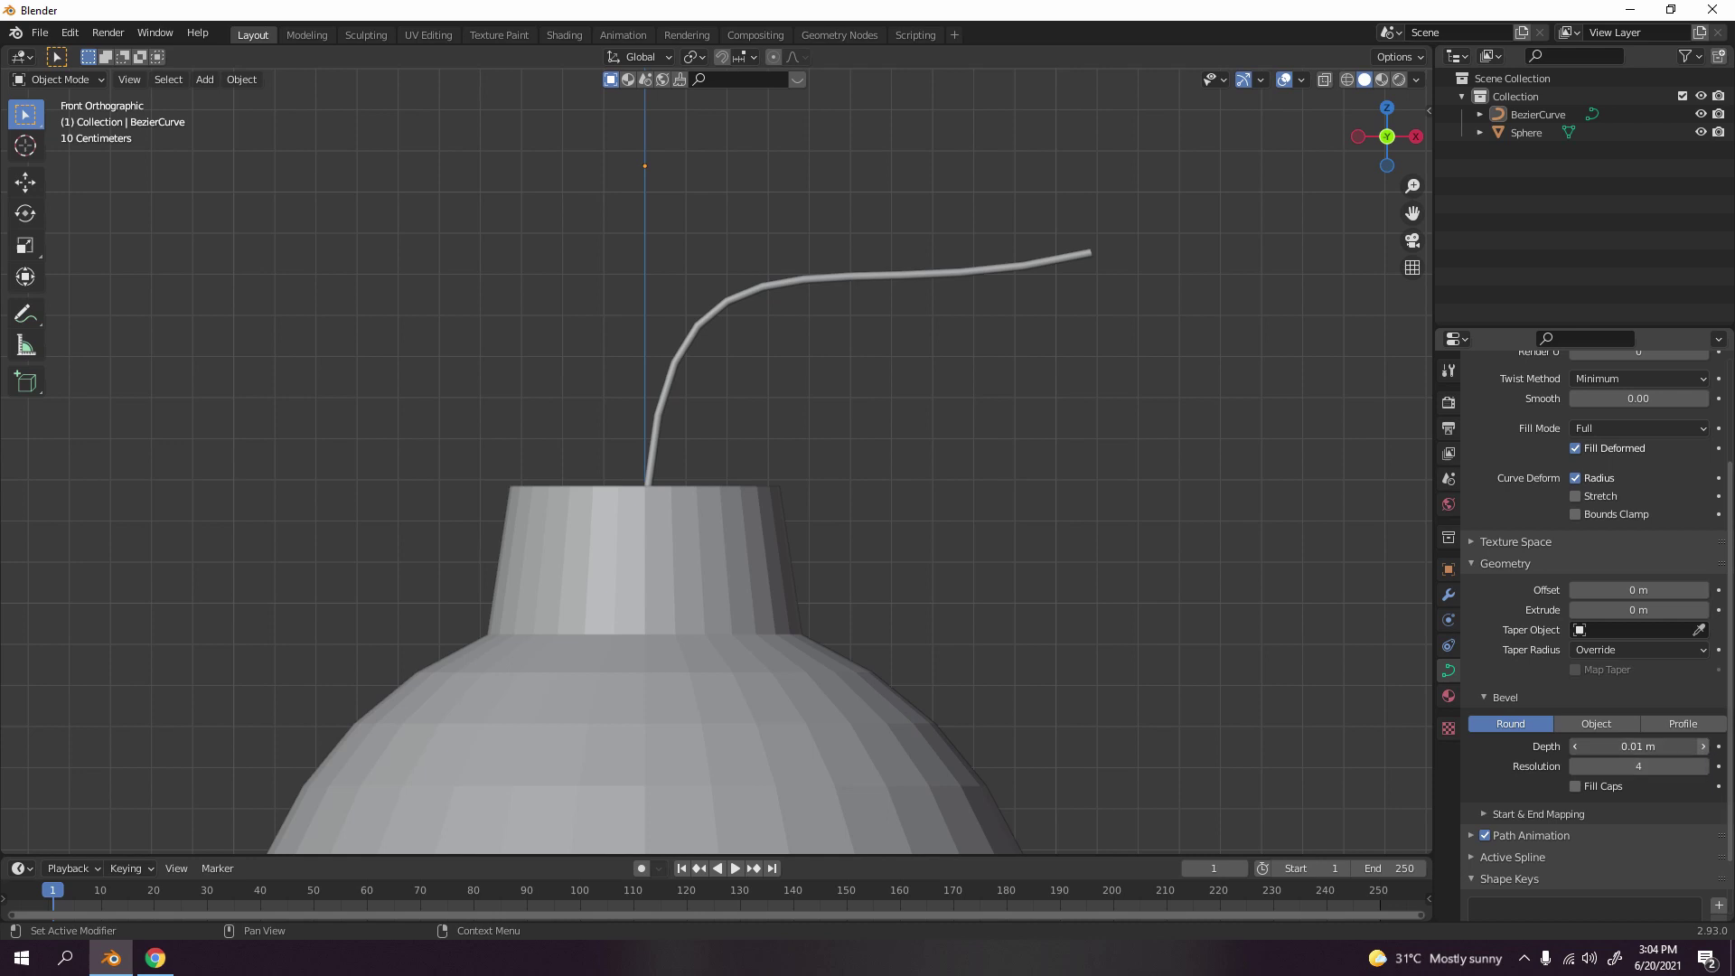
pyautogui.click(1704, 747)
pyautogui.click(1704, 748)
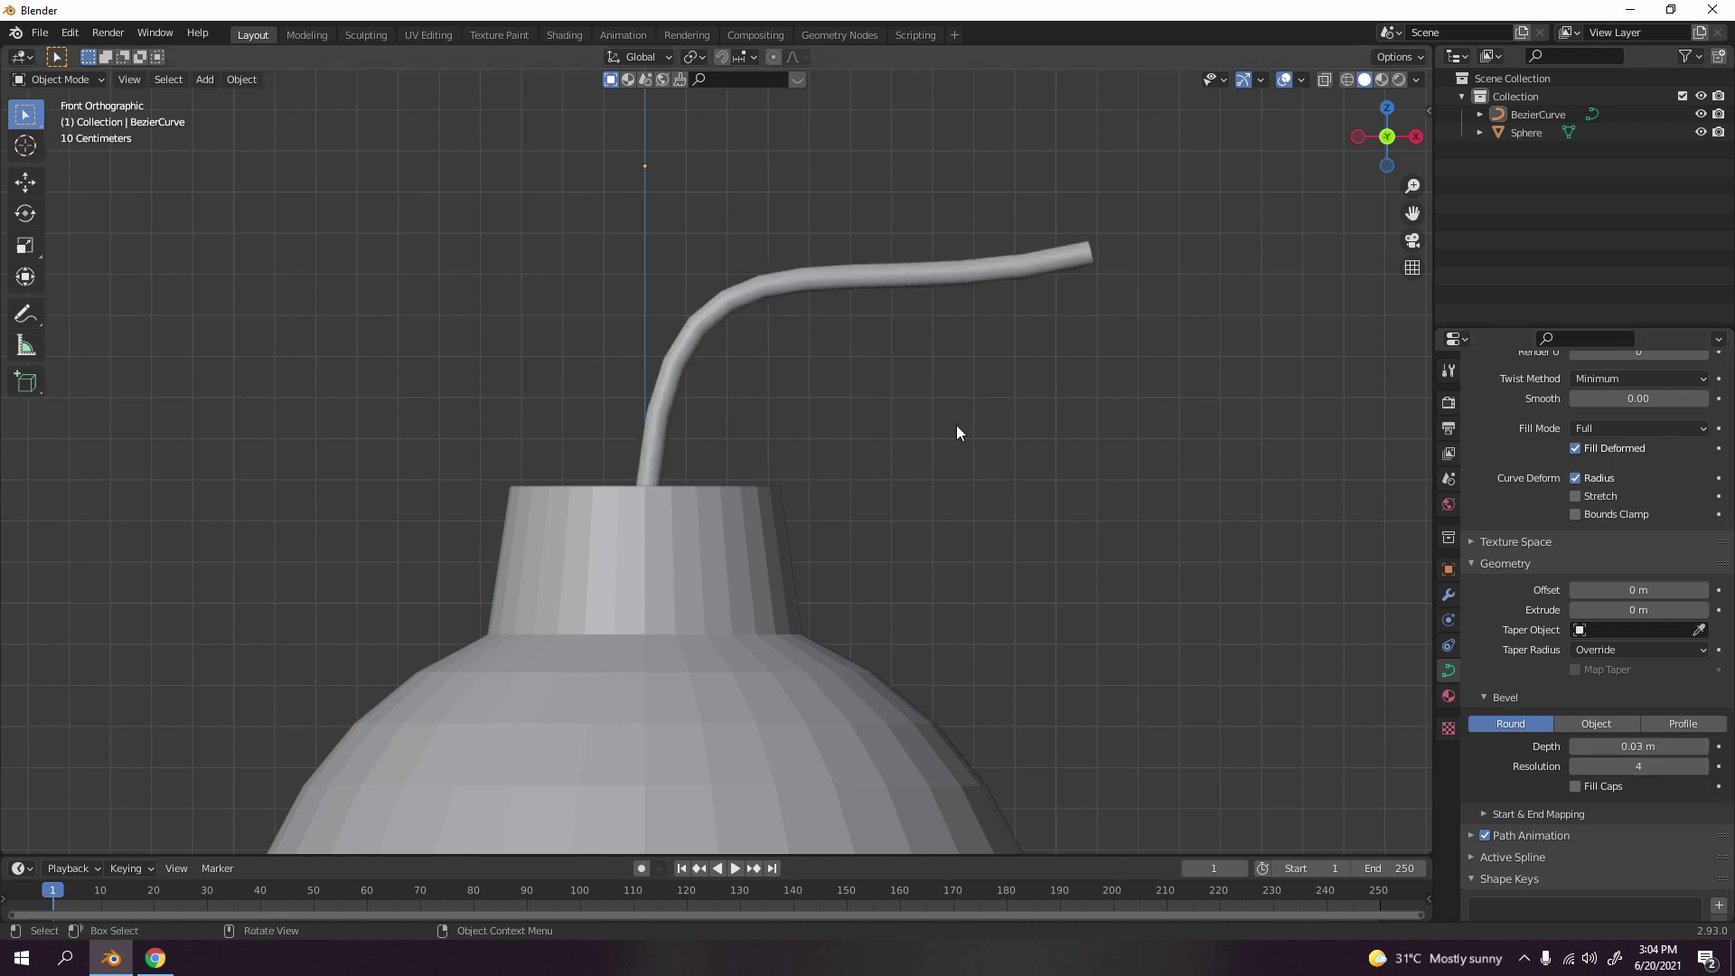
# - Enable Fill Caps on the fuse curve's bevel to close the tube's open ends
pyautogui.scroll(-5, 881, 627)
pyautogui.moveTo(881, 627); pyautogui.dragTo(833, 625, button='middle')
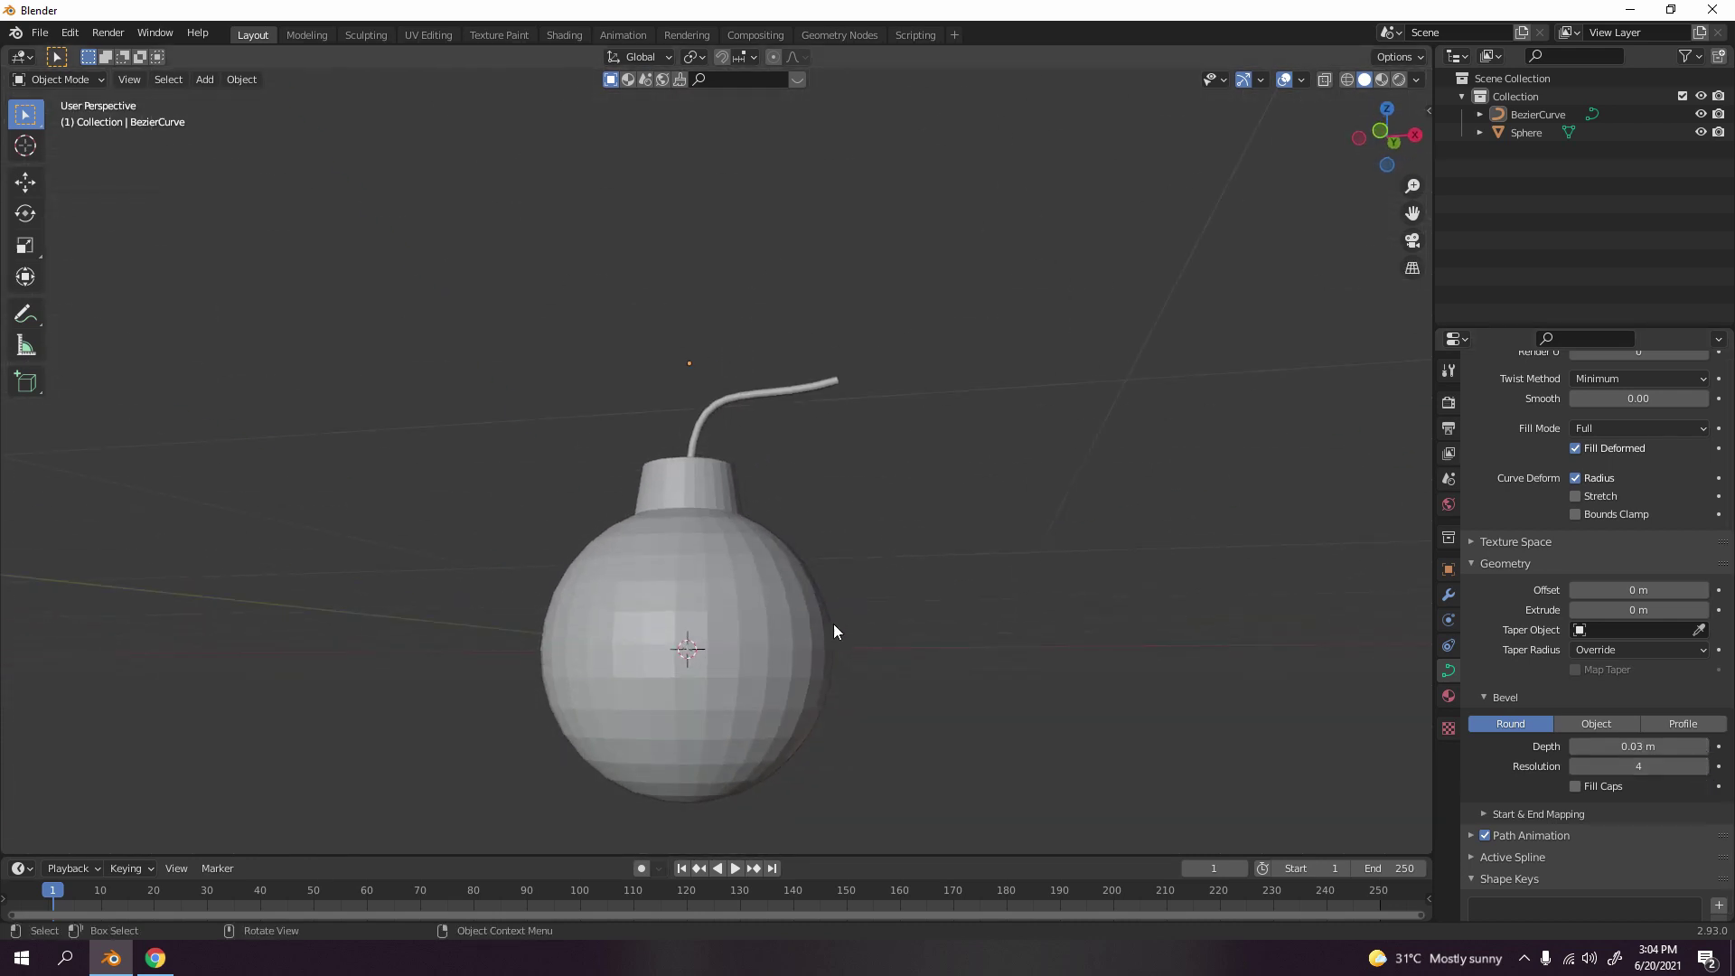
pyautogui.scroll(4, 845, 504)
pyautogui.moveTo(845, 503); pyautogui.dragTo(922, 589, button='middle')
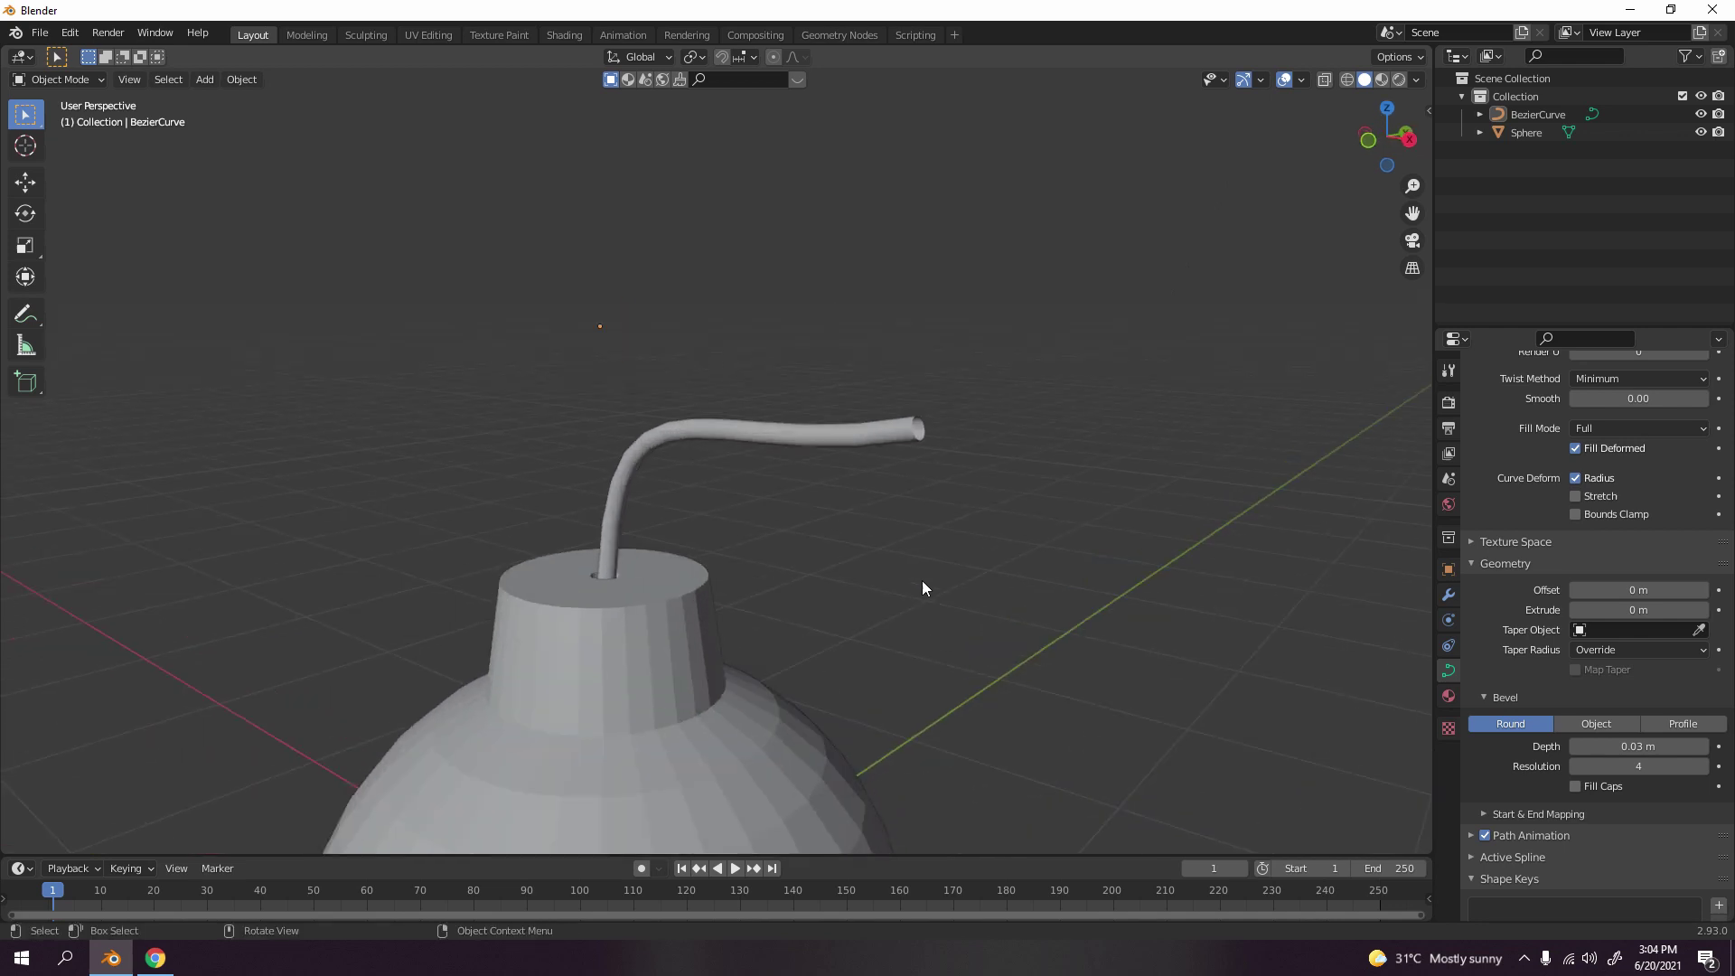
pyautogui.scroll(2, 891, 477)
pyautogui.moveTo(891, 477); pyautogui.dragTo(888, 477, button='middle')
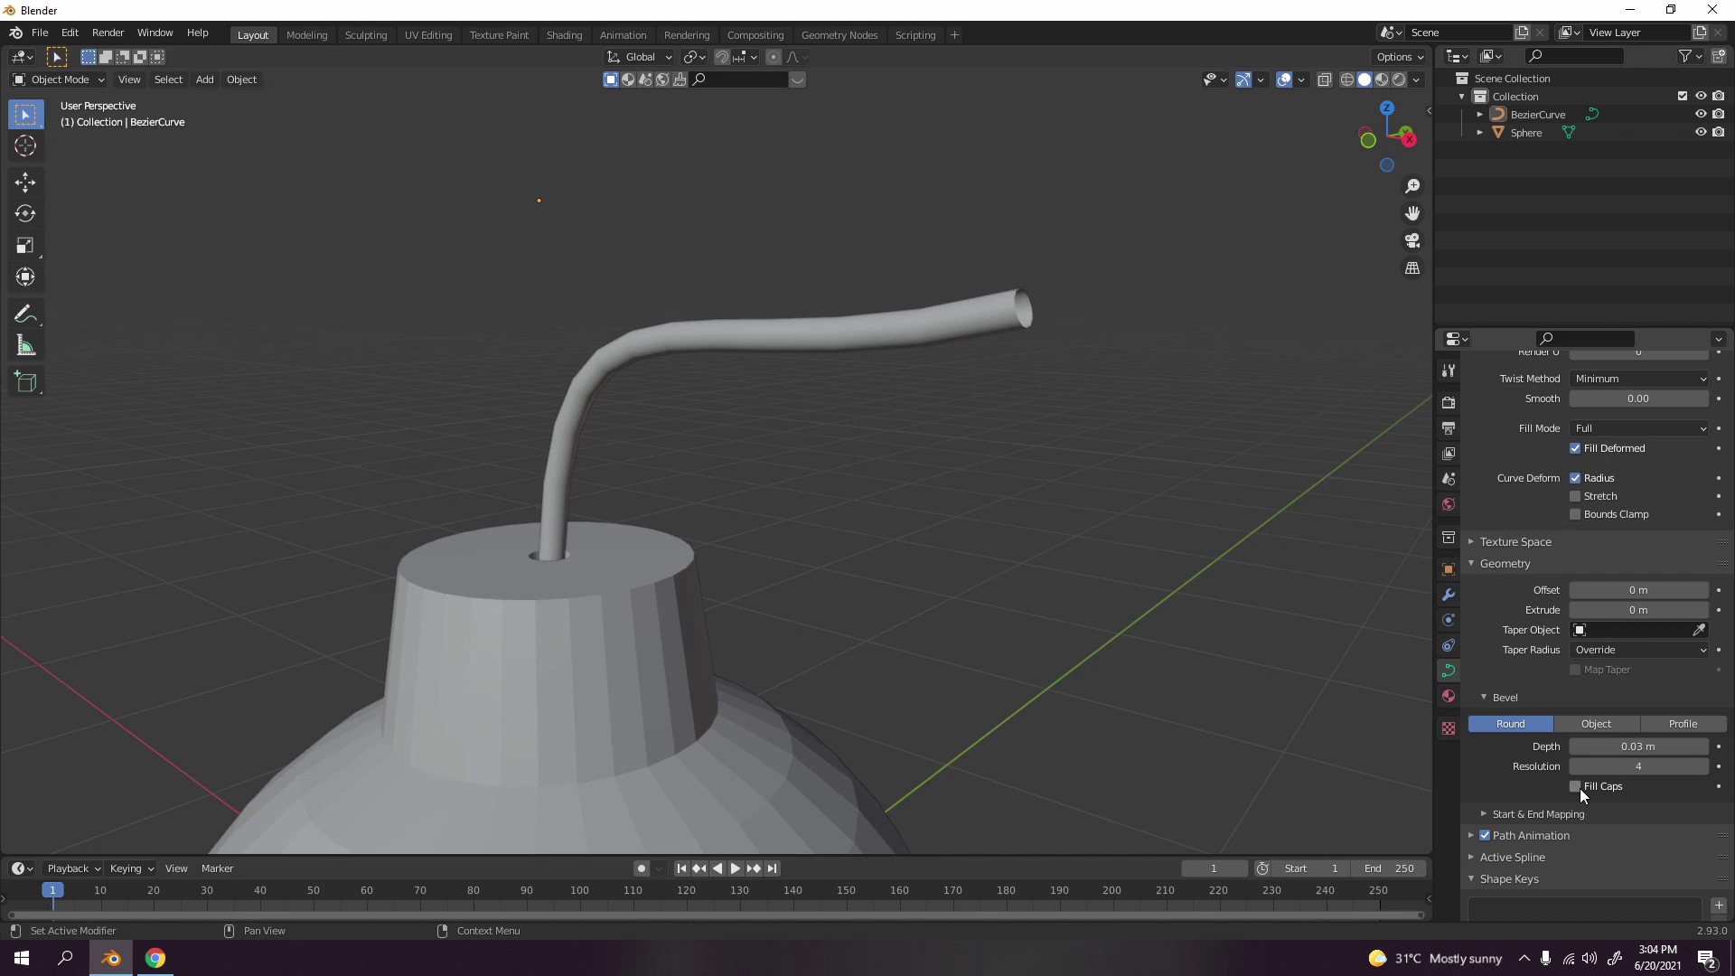
pyautogui.moveTo(983, 376); pyautogui.dragTo(902, 429, button='middle')
pyautogui.scroll(2, 912, 423)
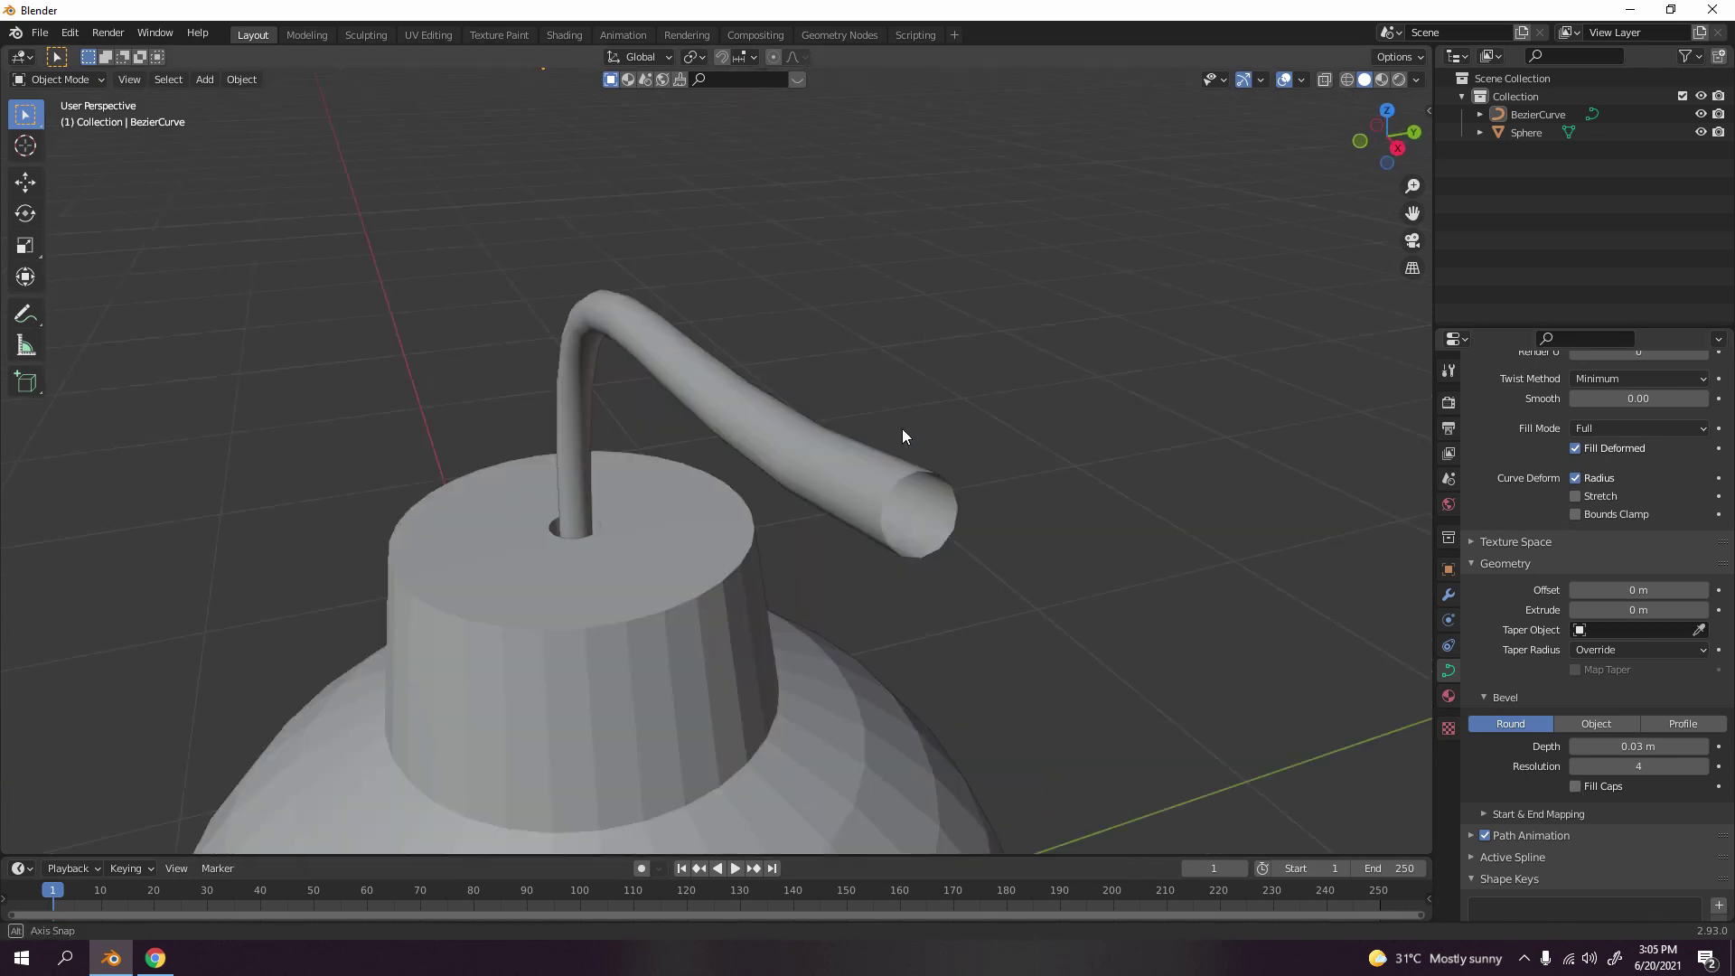
pyautogui.click(1569, 788)
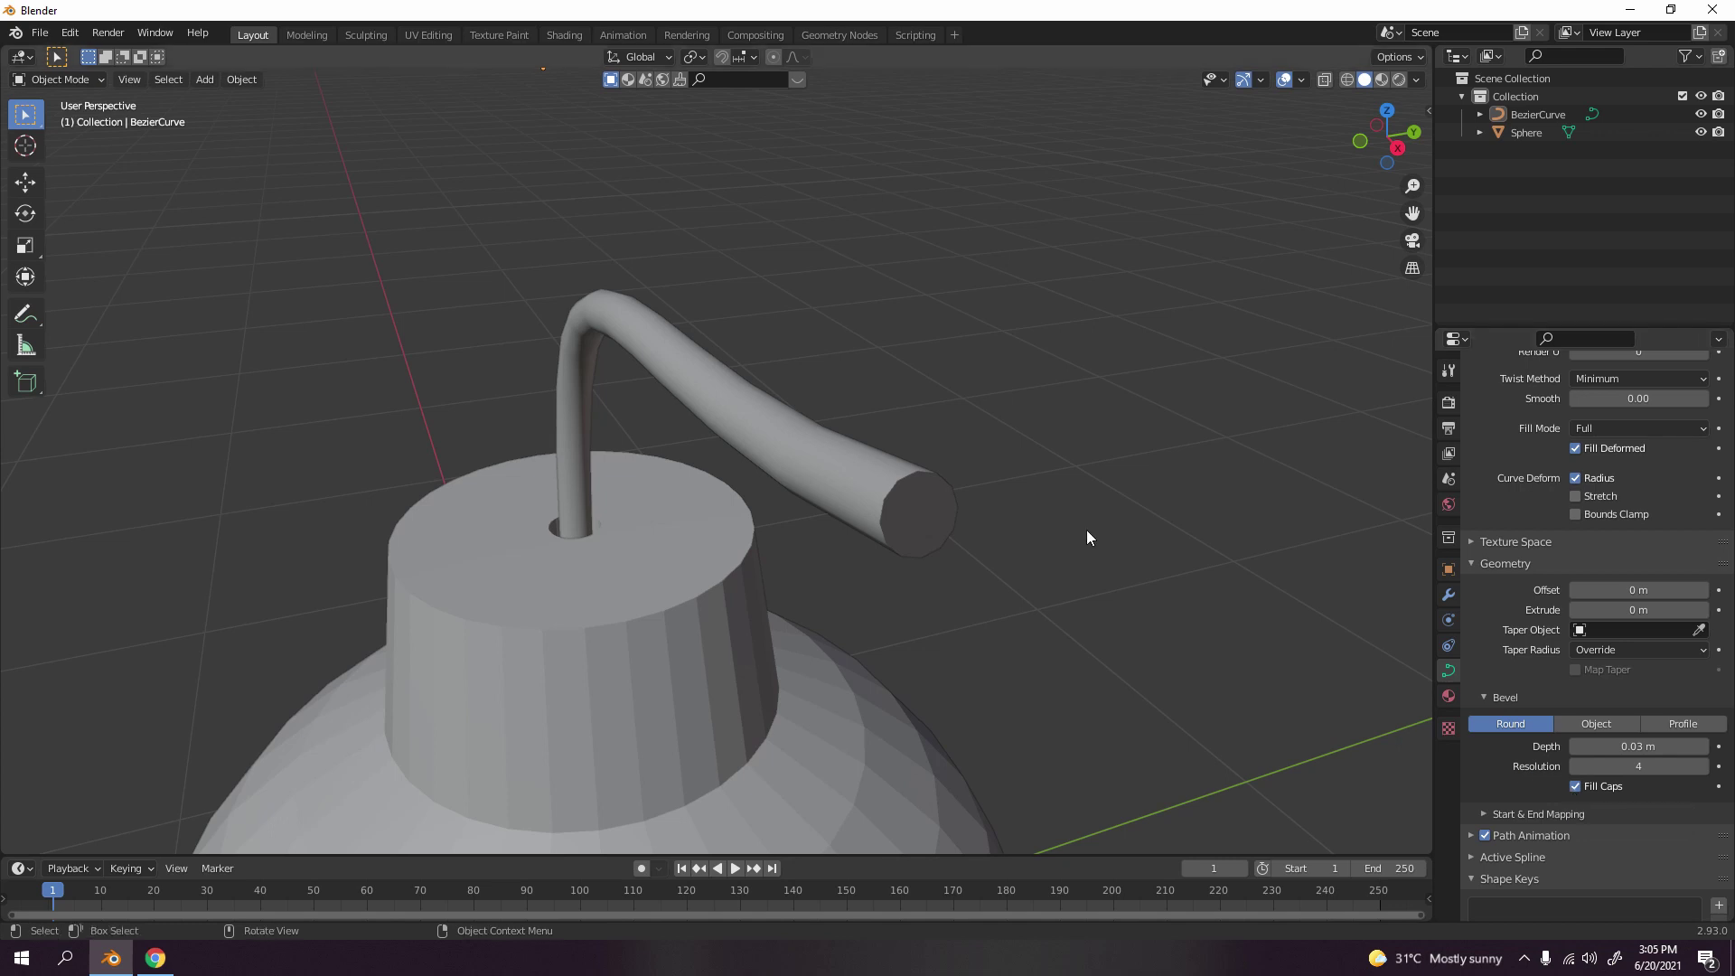
# - Examine how the fuse sits in the neck's hole from several angles, close up and from a distance
pyautogui.scroll(-2, 1086, 529)
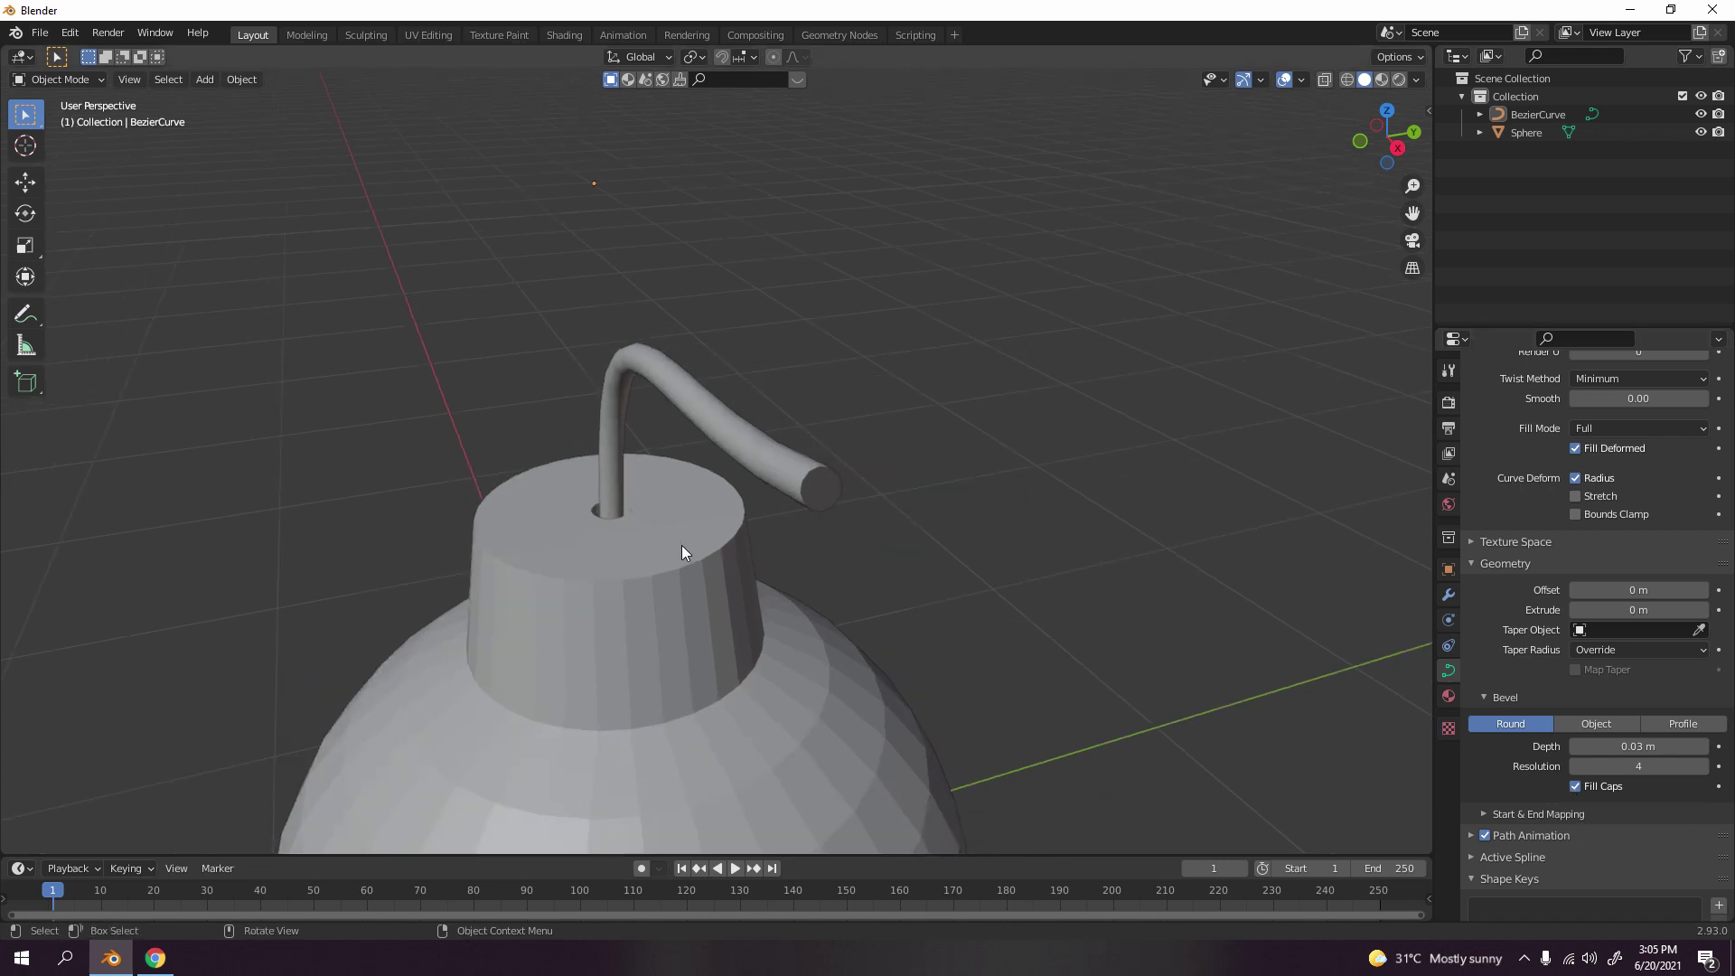
pyautogui.moveTo(682, 545); pyautogui.dragTo(779, 534, button='middle')
pyautogui.scroll(-3, 777, 529)
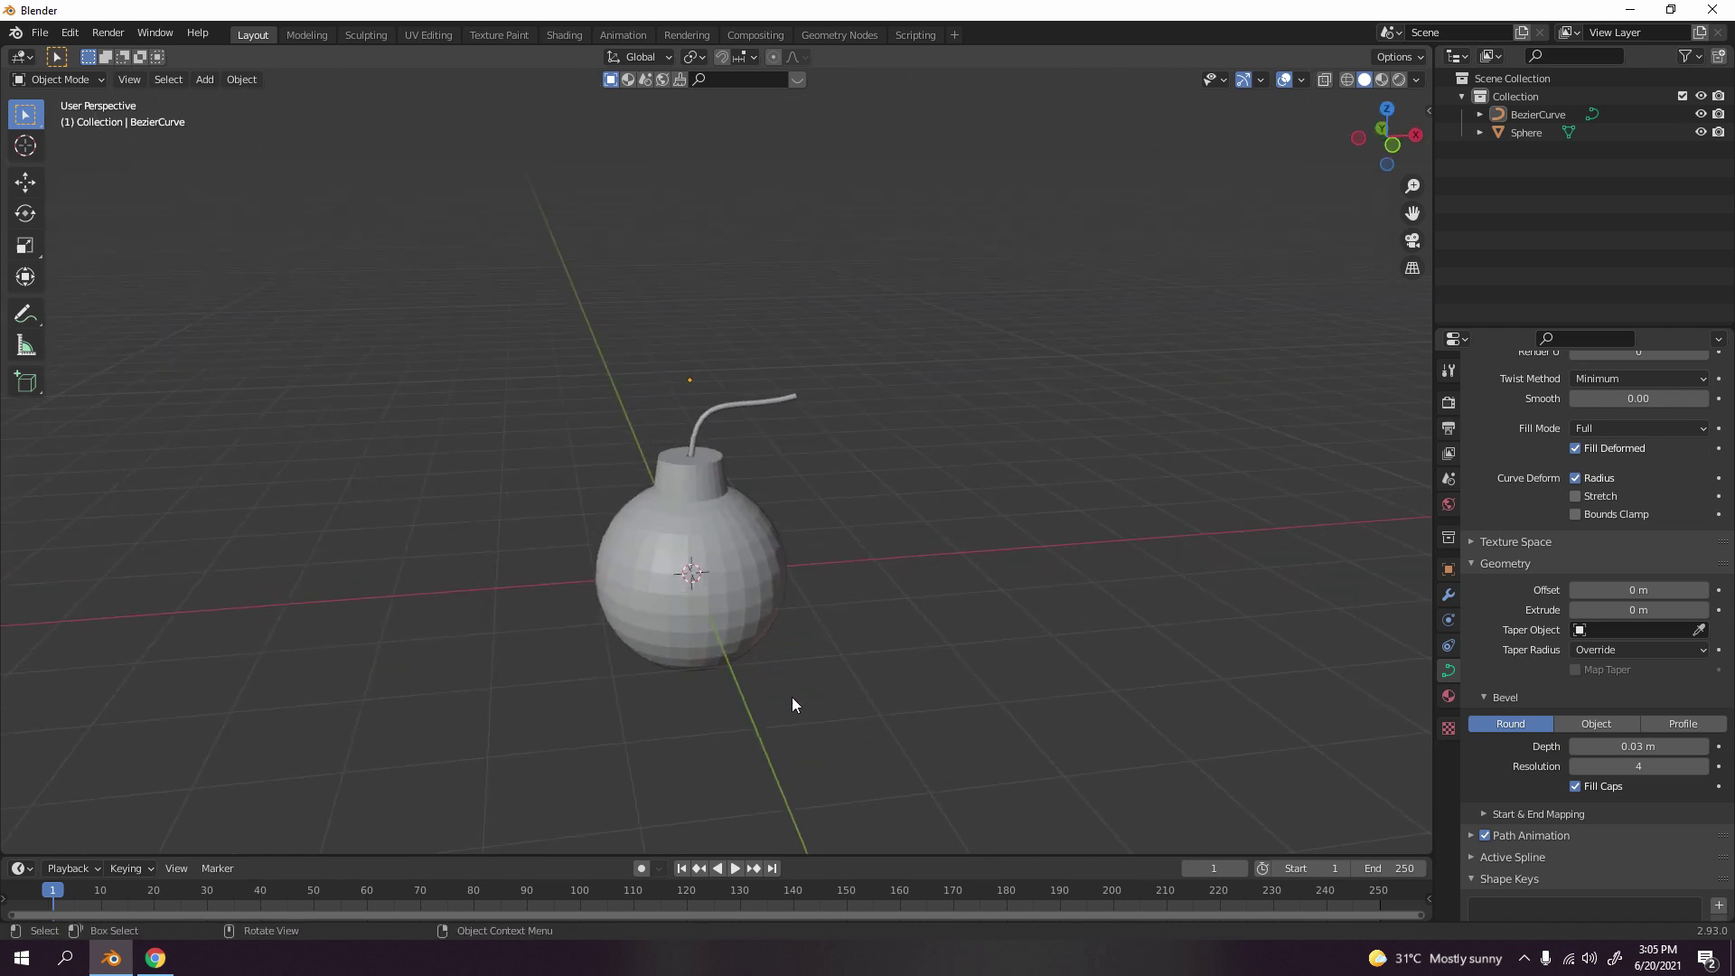
pyautogui.scroll(5, 791, 697)
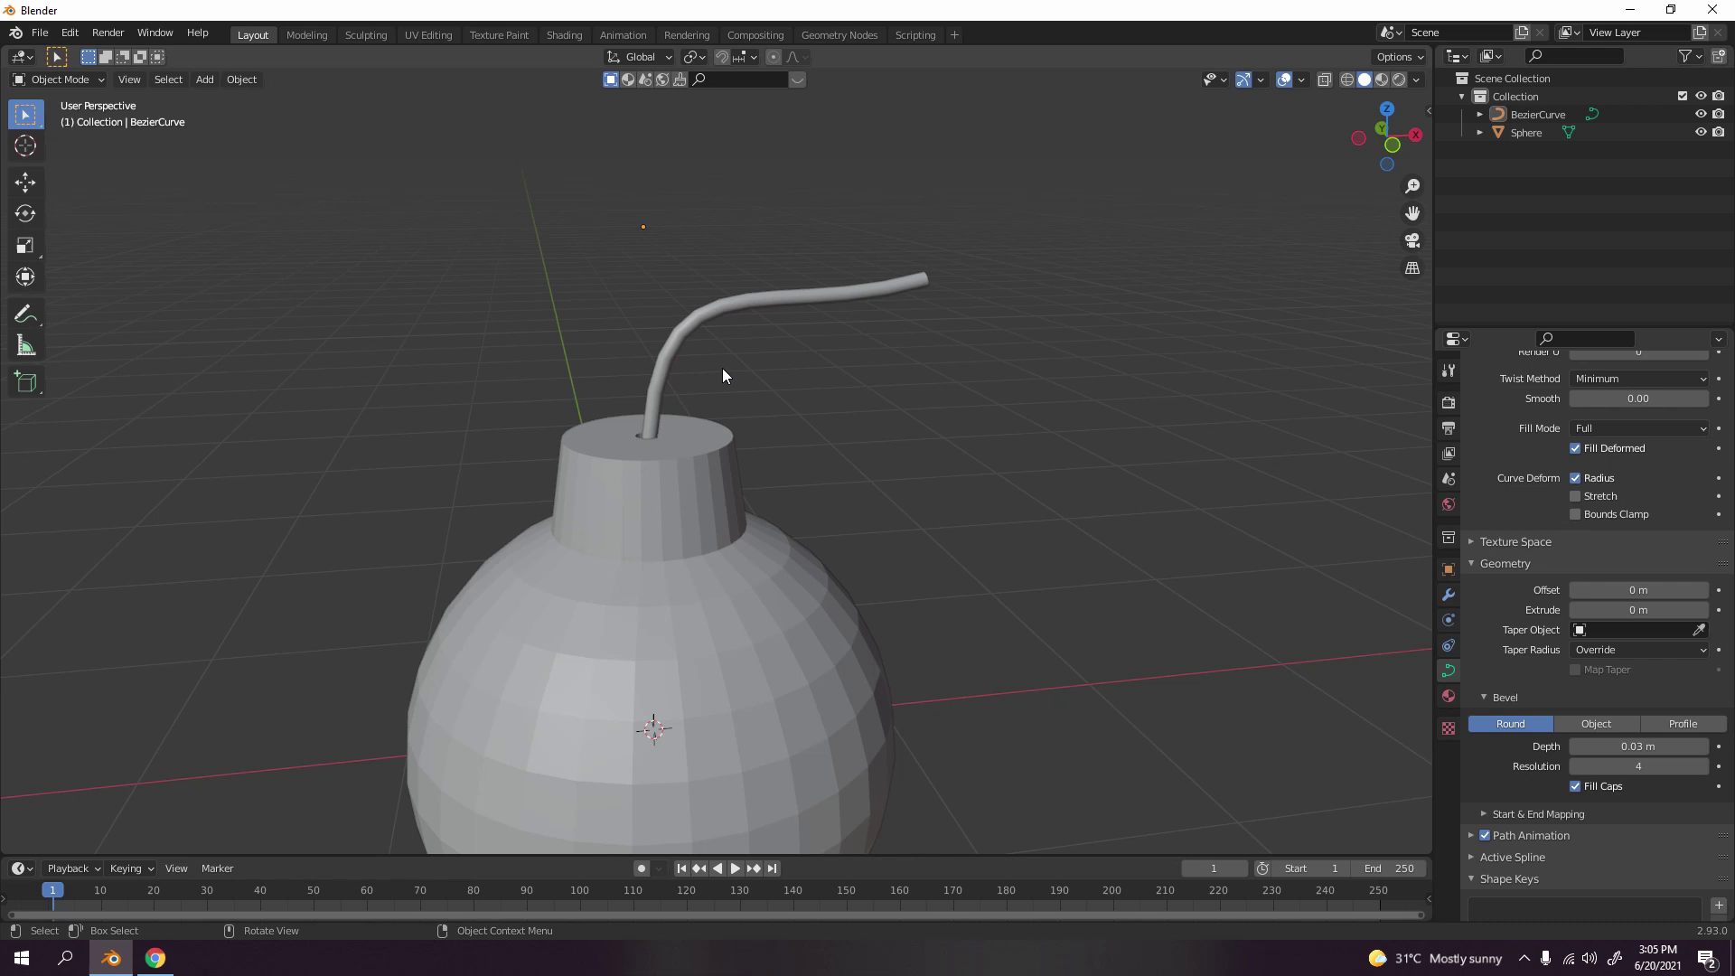
pyautogui.scroll(3, 723, 367)
pyautogui.moveTo(750, 447); pyautogui.dragTo(811, 614, button='middle')
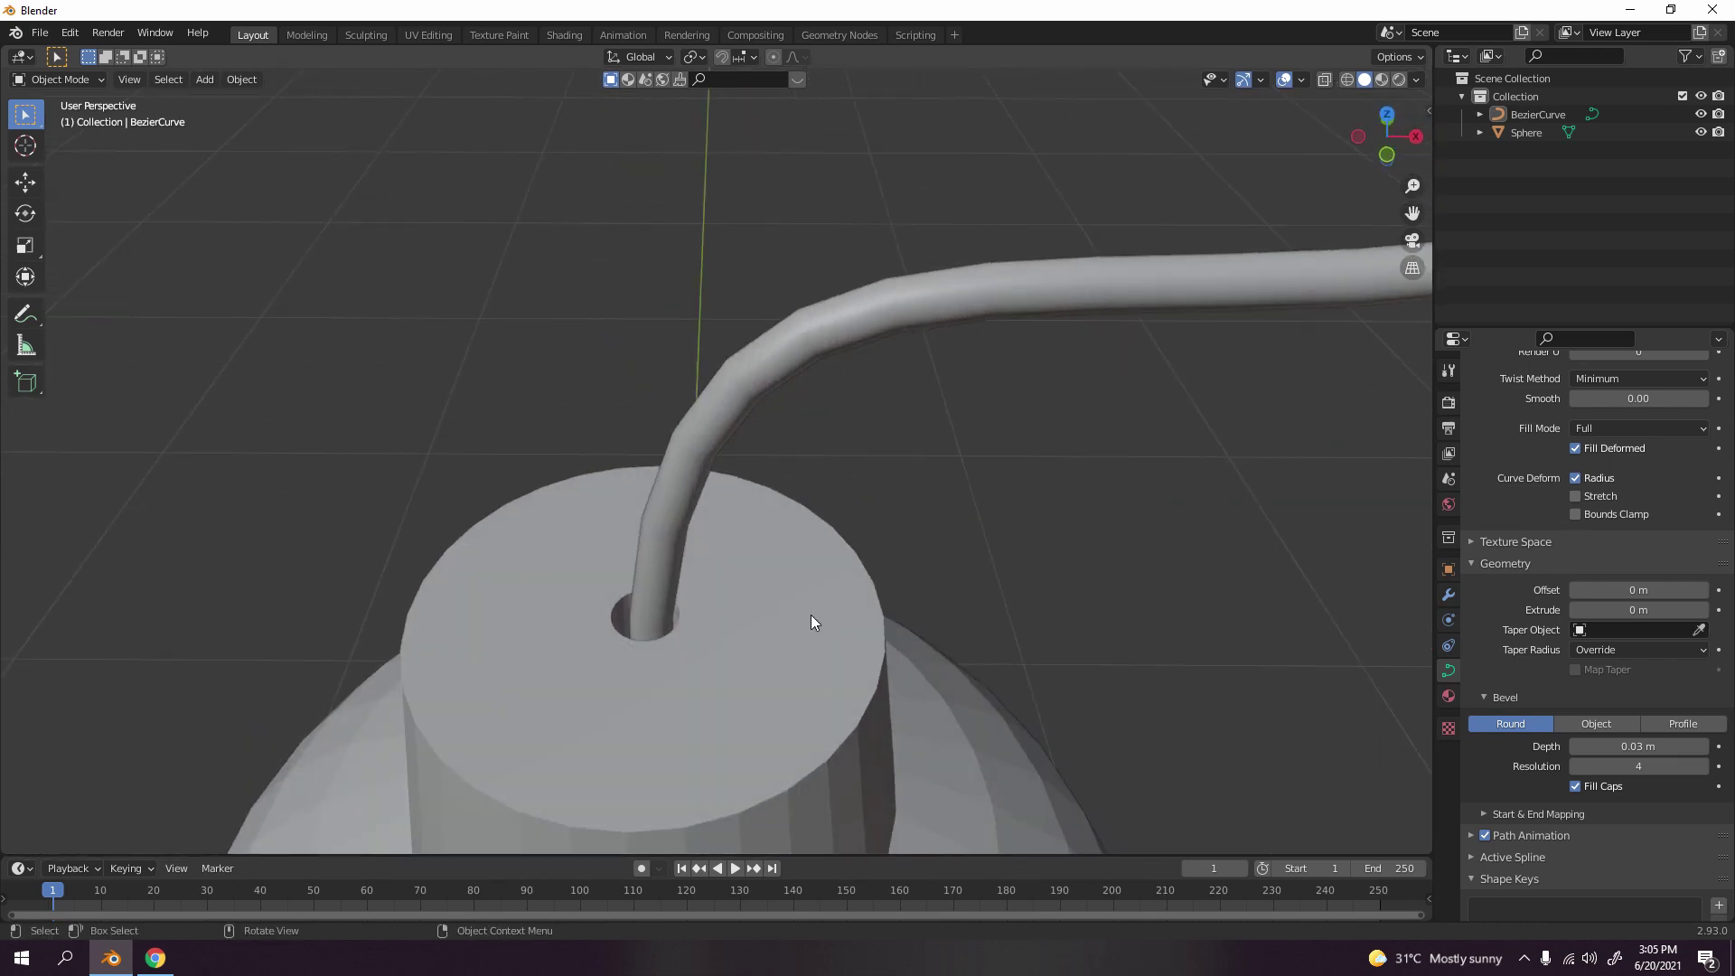
pyautogui.scroll(5, 811, 597)
pyautogui.moveTo(842, 509); pyautogui.dragTo(744, 578, button='middle')
pyautogui.scroll(-2, 531, 321)
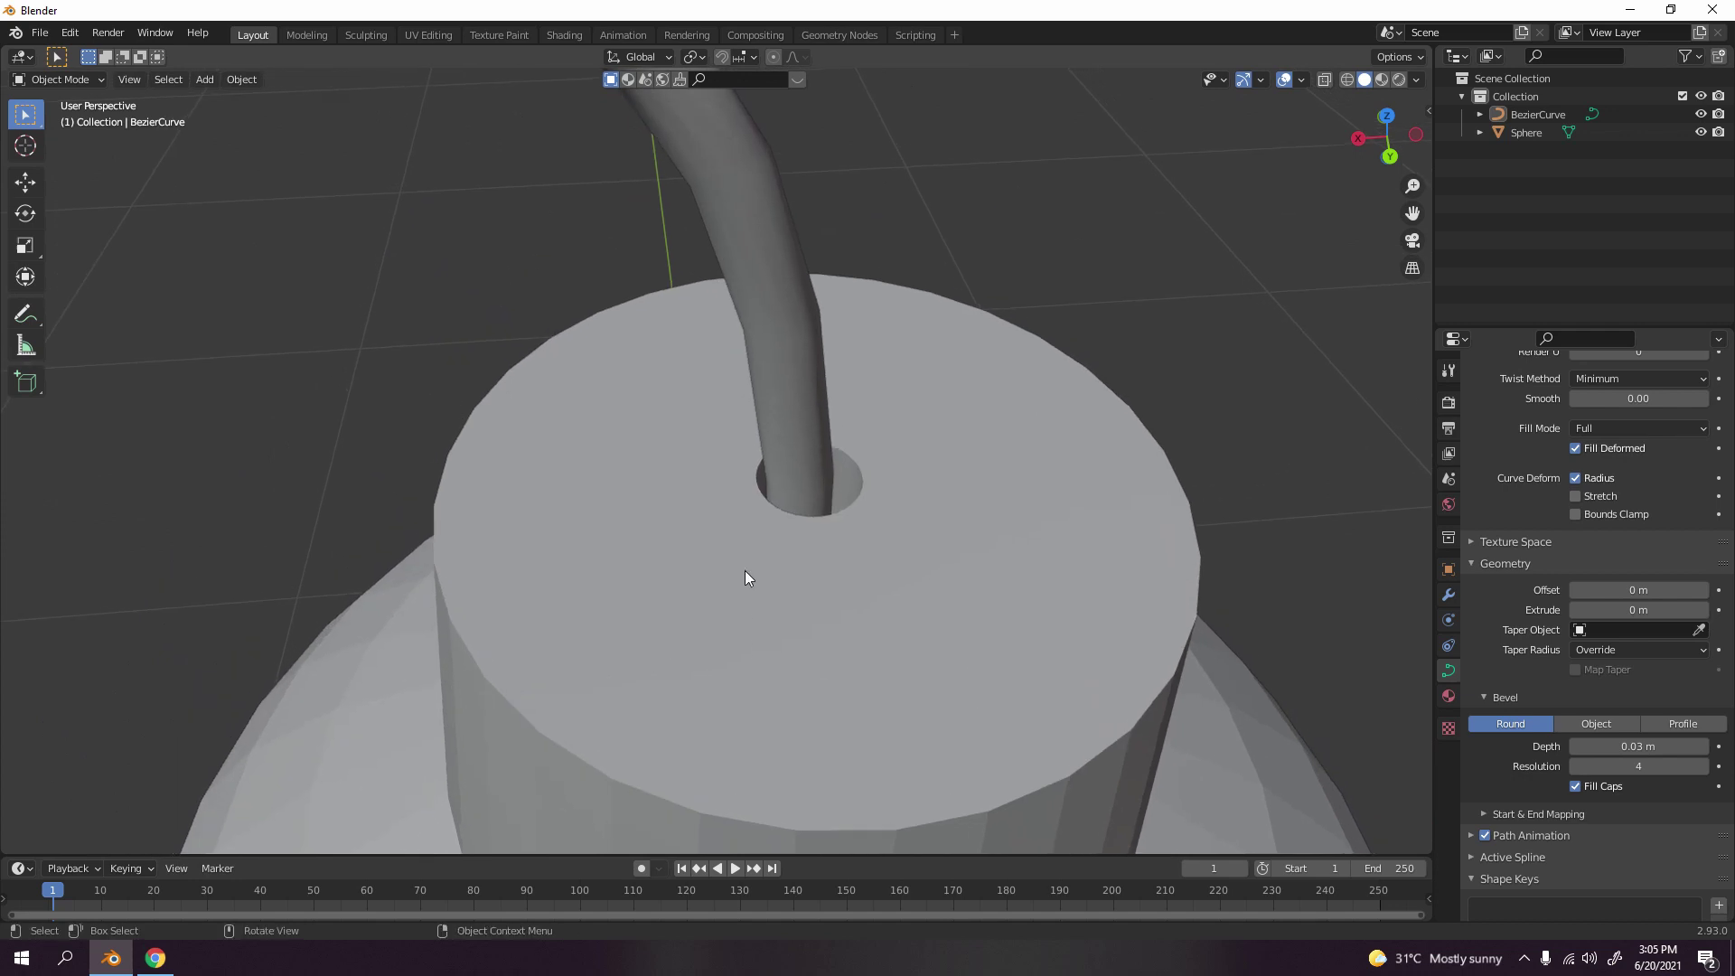
pyautogui.scroll(2, 759, 507)
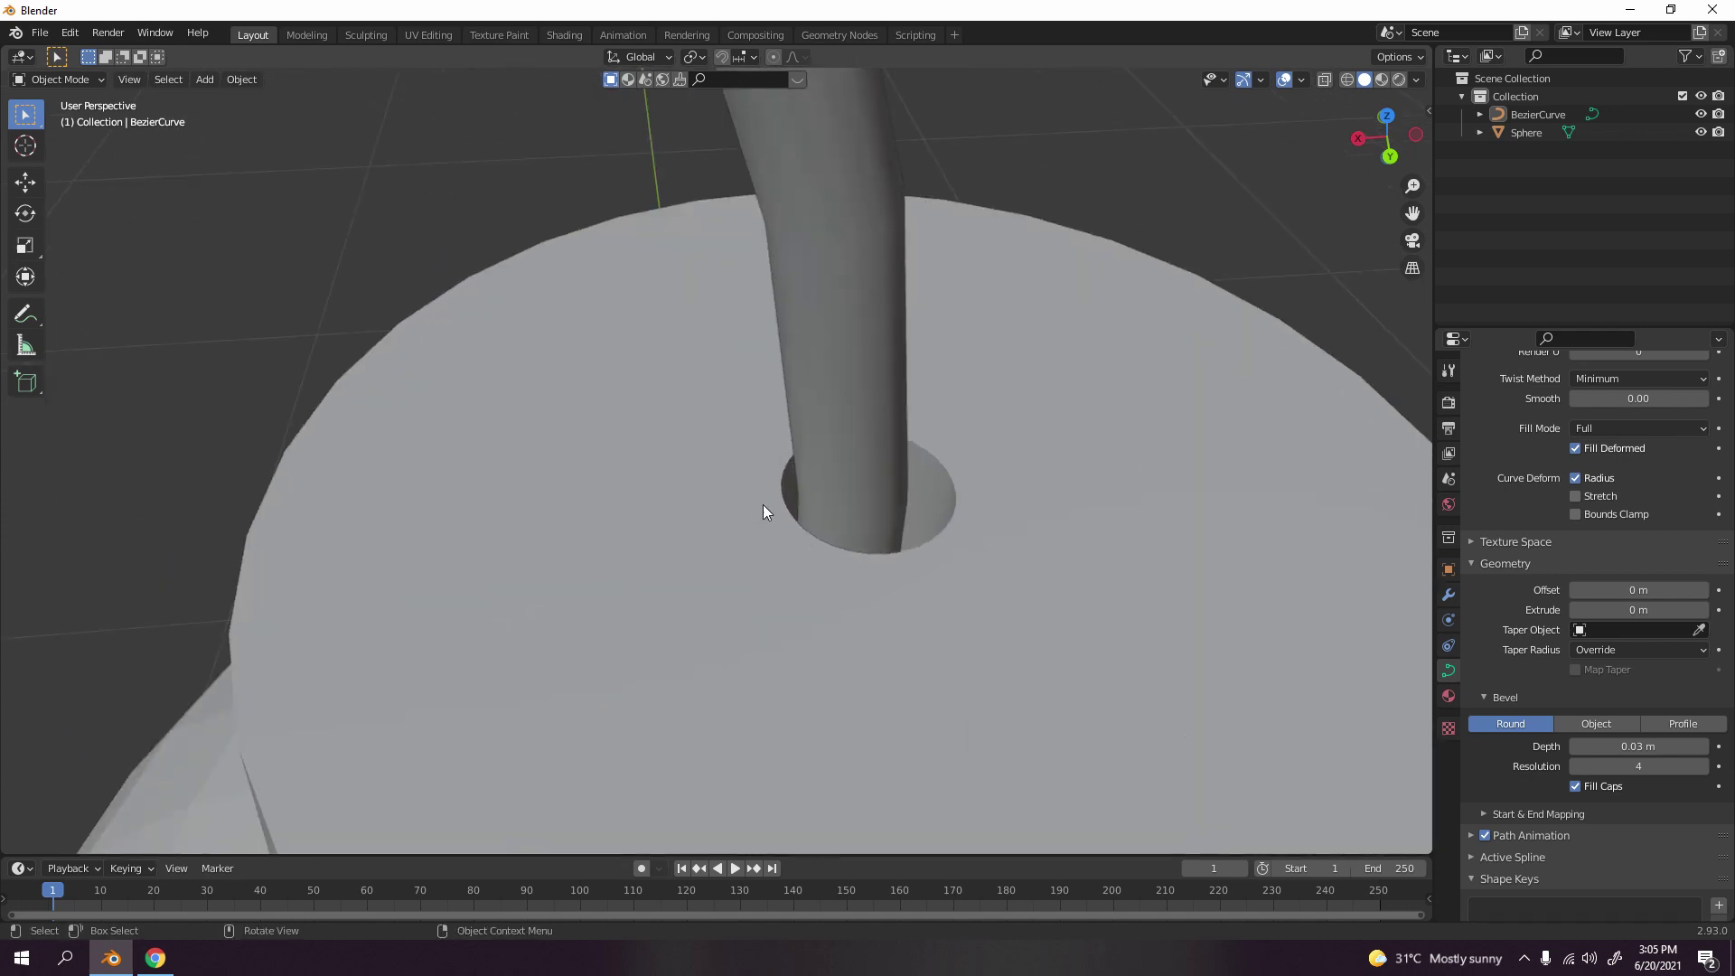
pyautogui.click(851, 503)
pyautogui.scroll(-3, 779, 502)
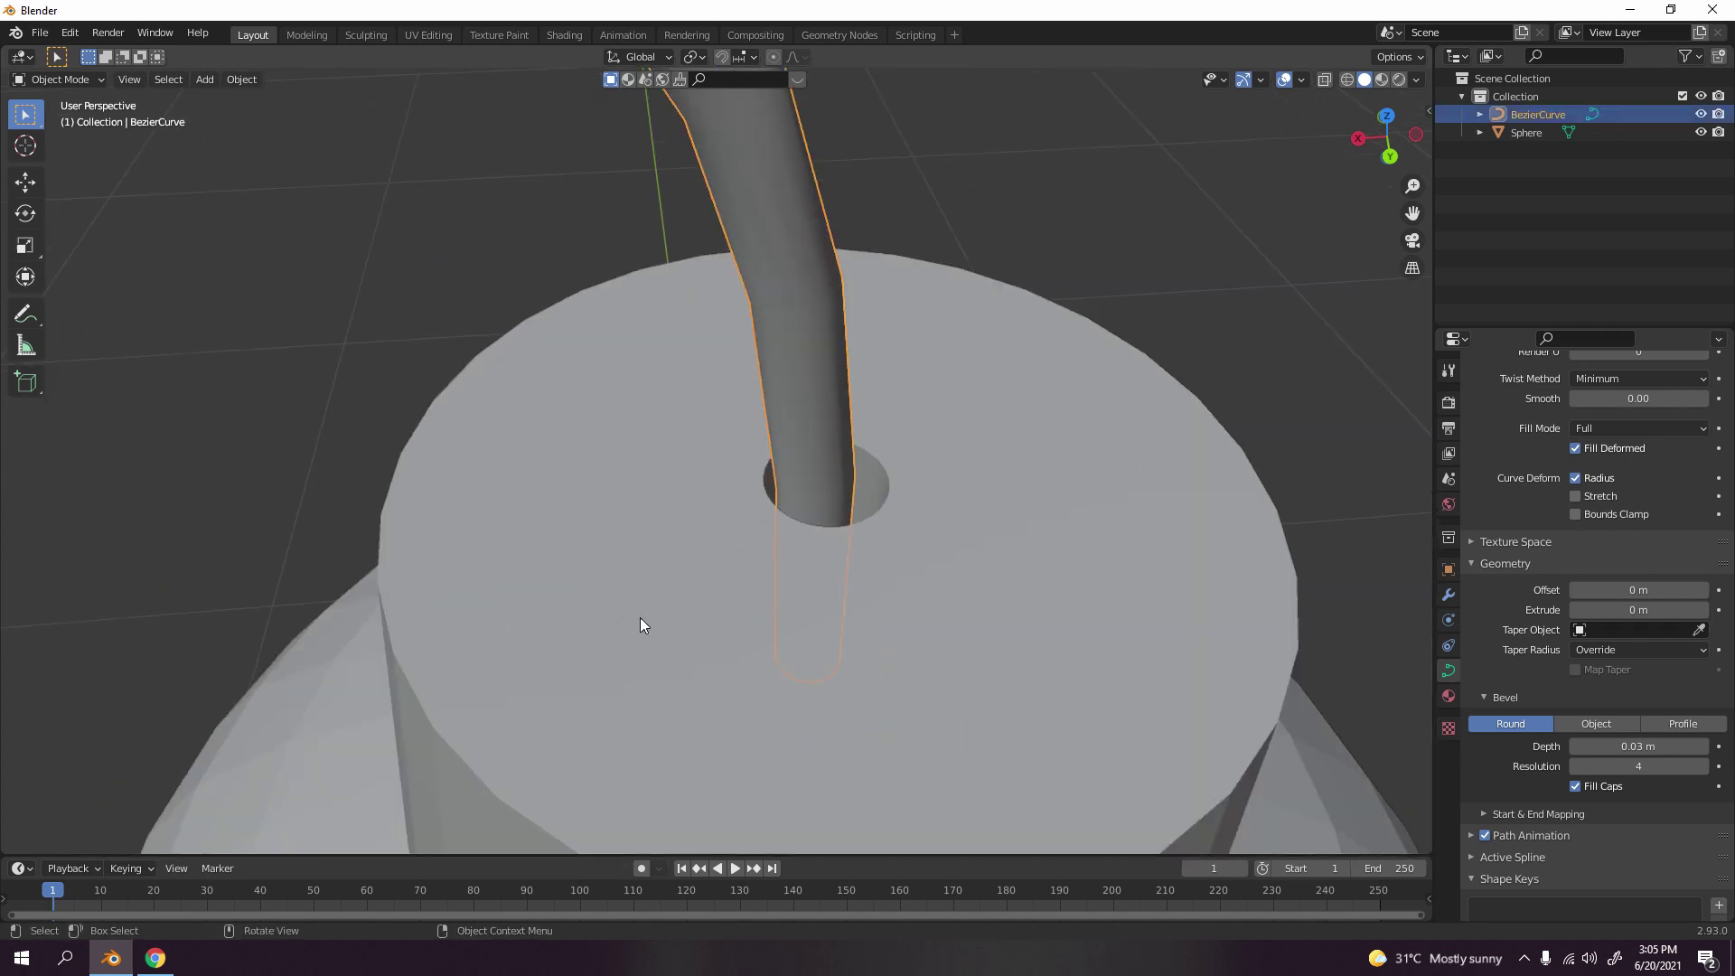
pyautogui.moveTo(639, 627); pyautogui.dragTo(1039, 581, button='middle')
pyautogui.click(1027, 512)
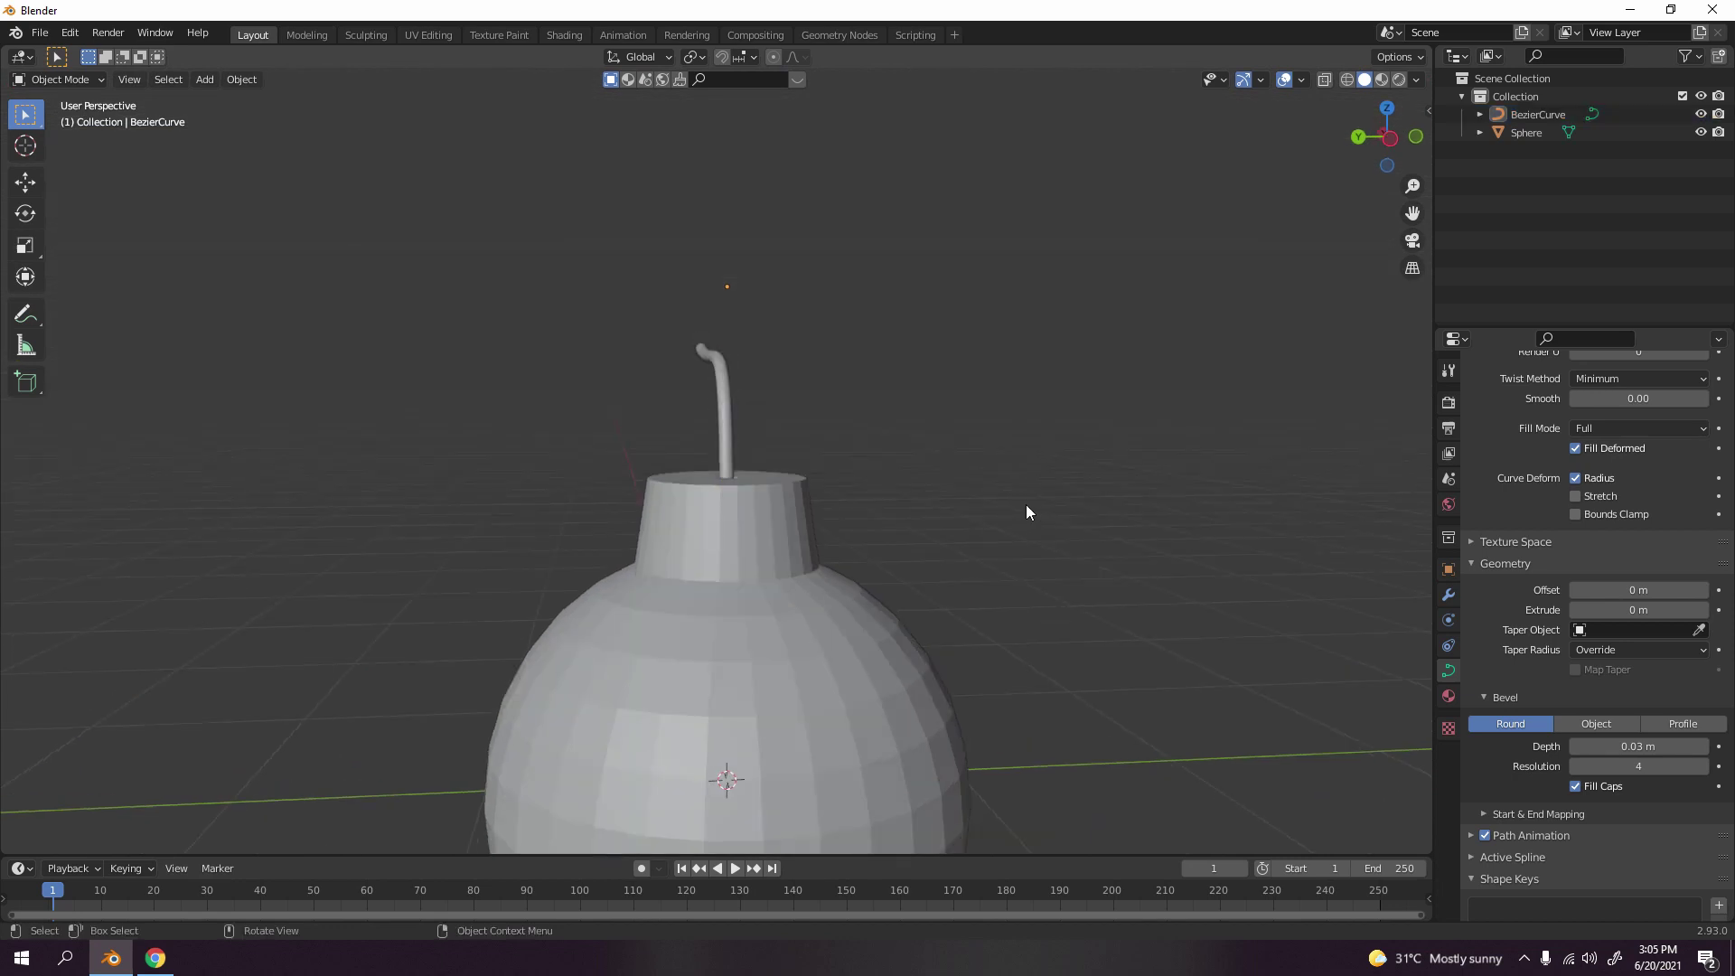
# - Apply Shade Smooth to the bomb's sphere body in front view
pyautogui.press('KP_1')
pyautogui.scroll(-3, 1024, 493)
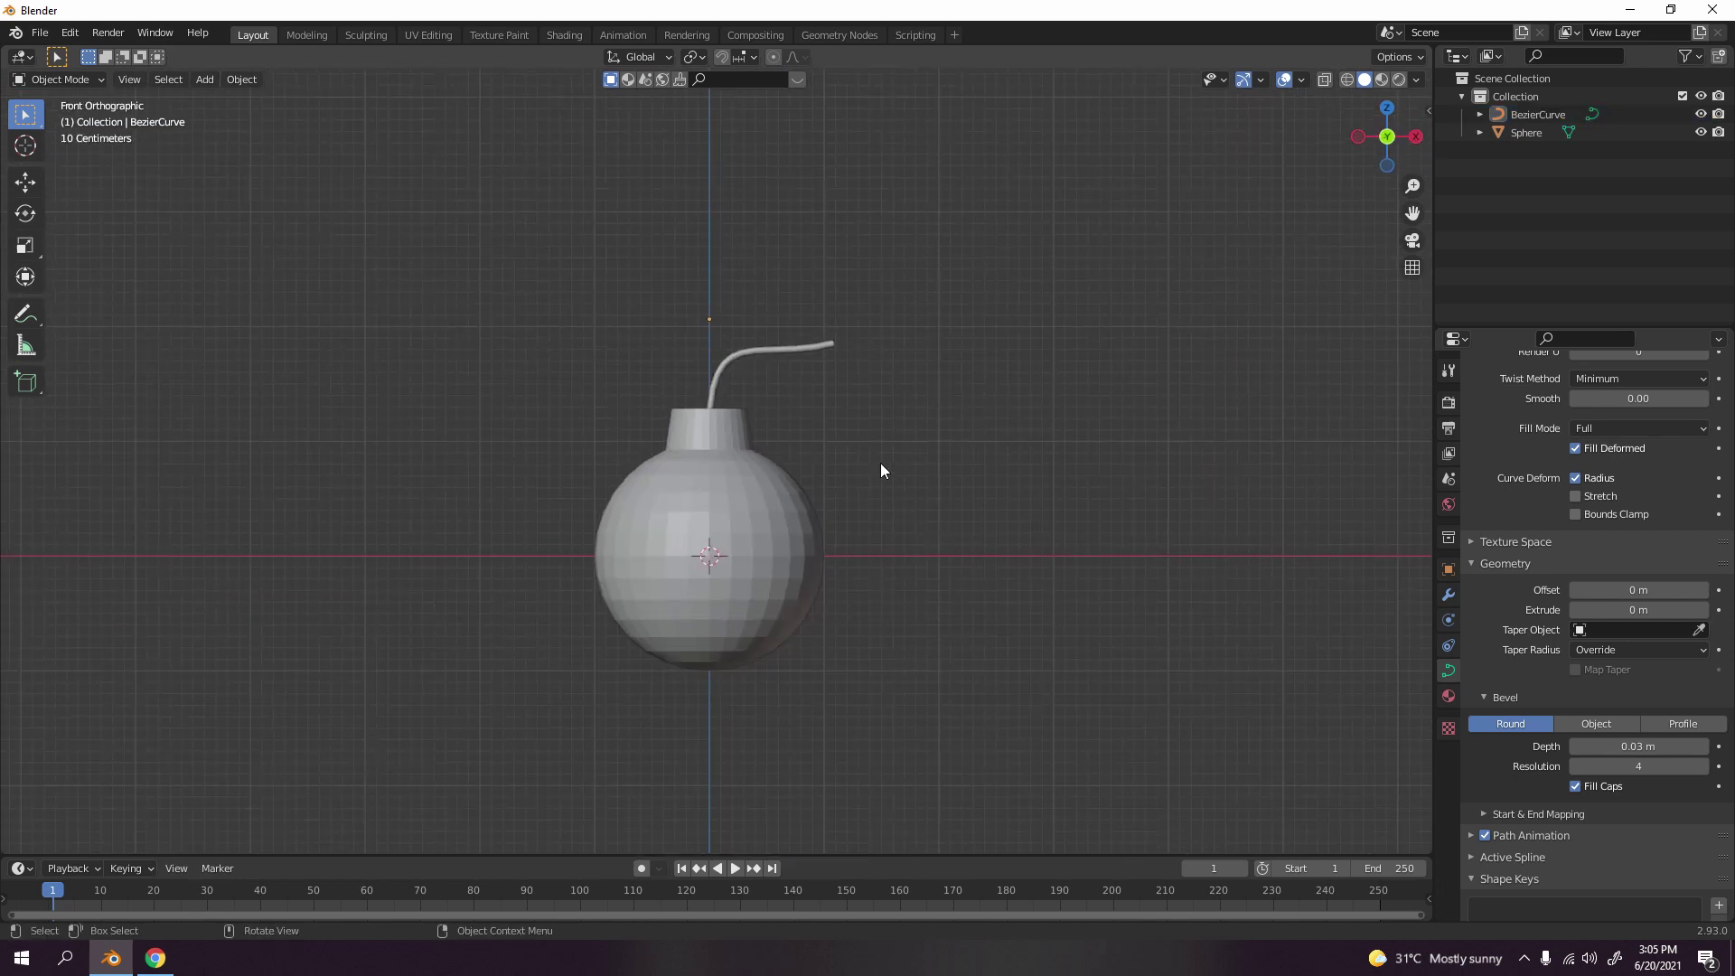
pyautogui.click(770, 567)
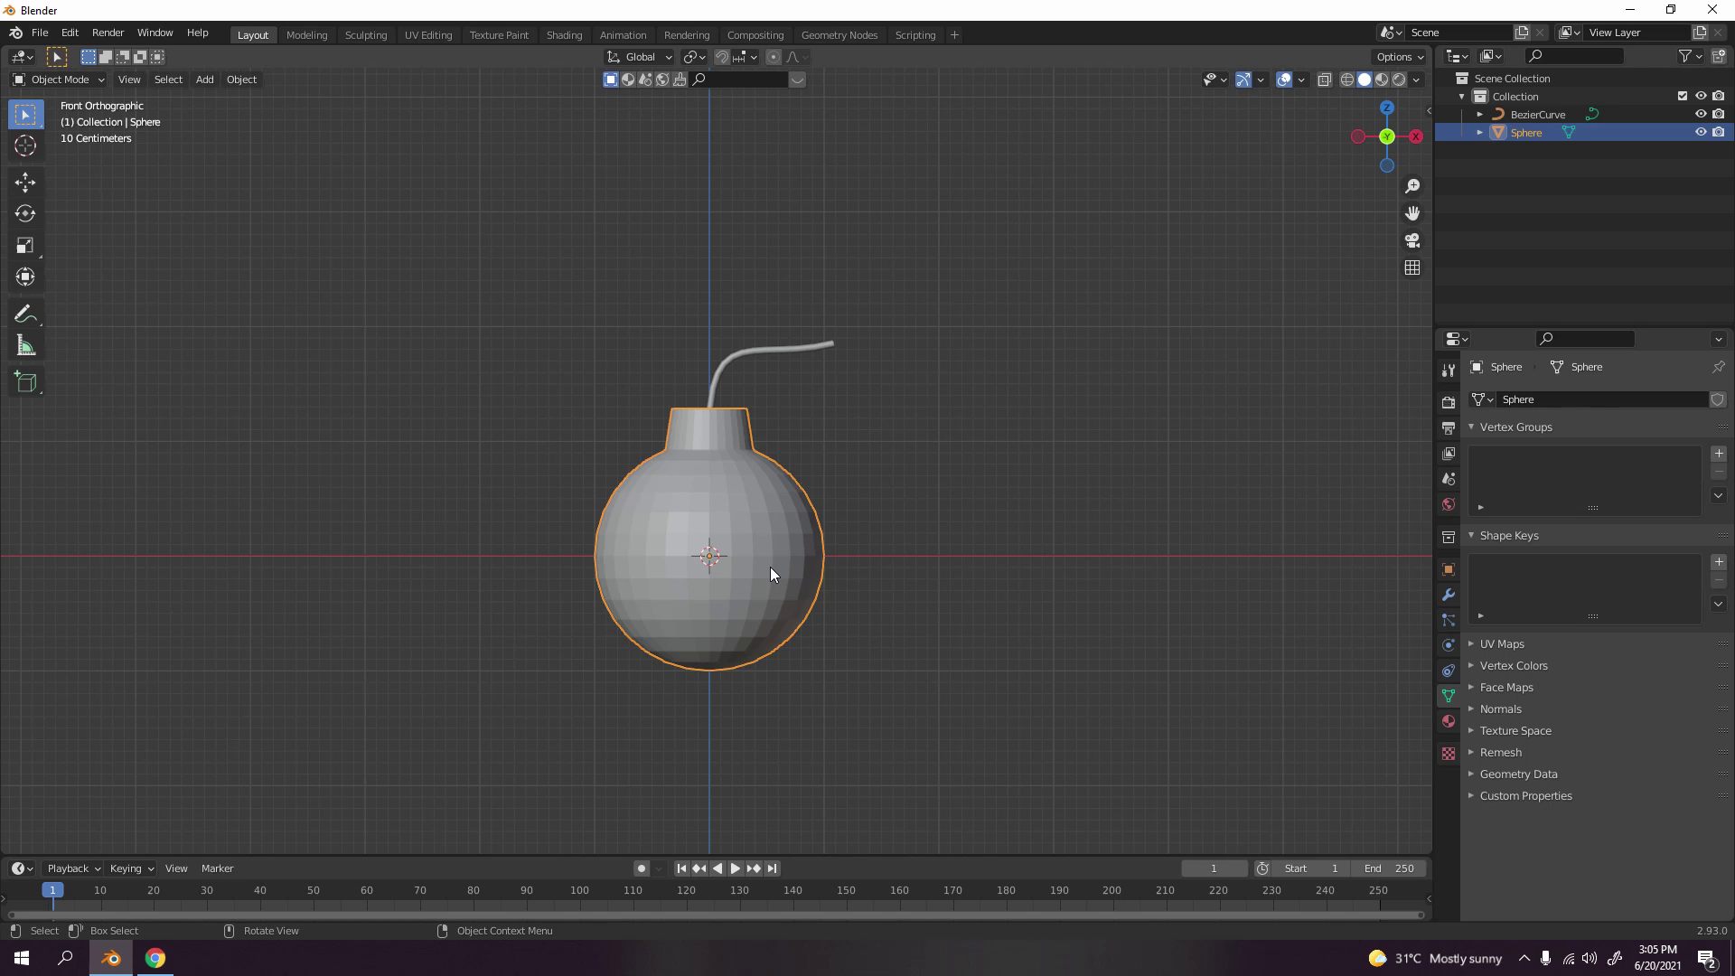
pyautogui.scroll(3, 770, 567)
pyautogui.rightClick(791, 519)
pyautogui.click(792, 518)
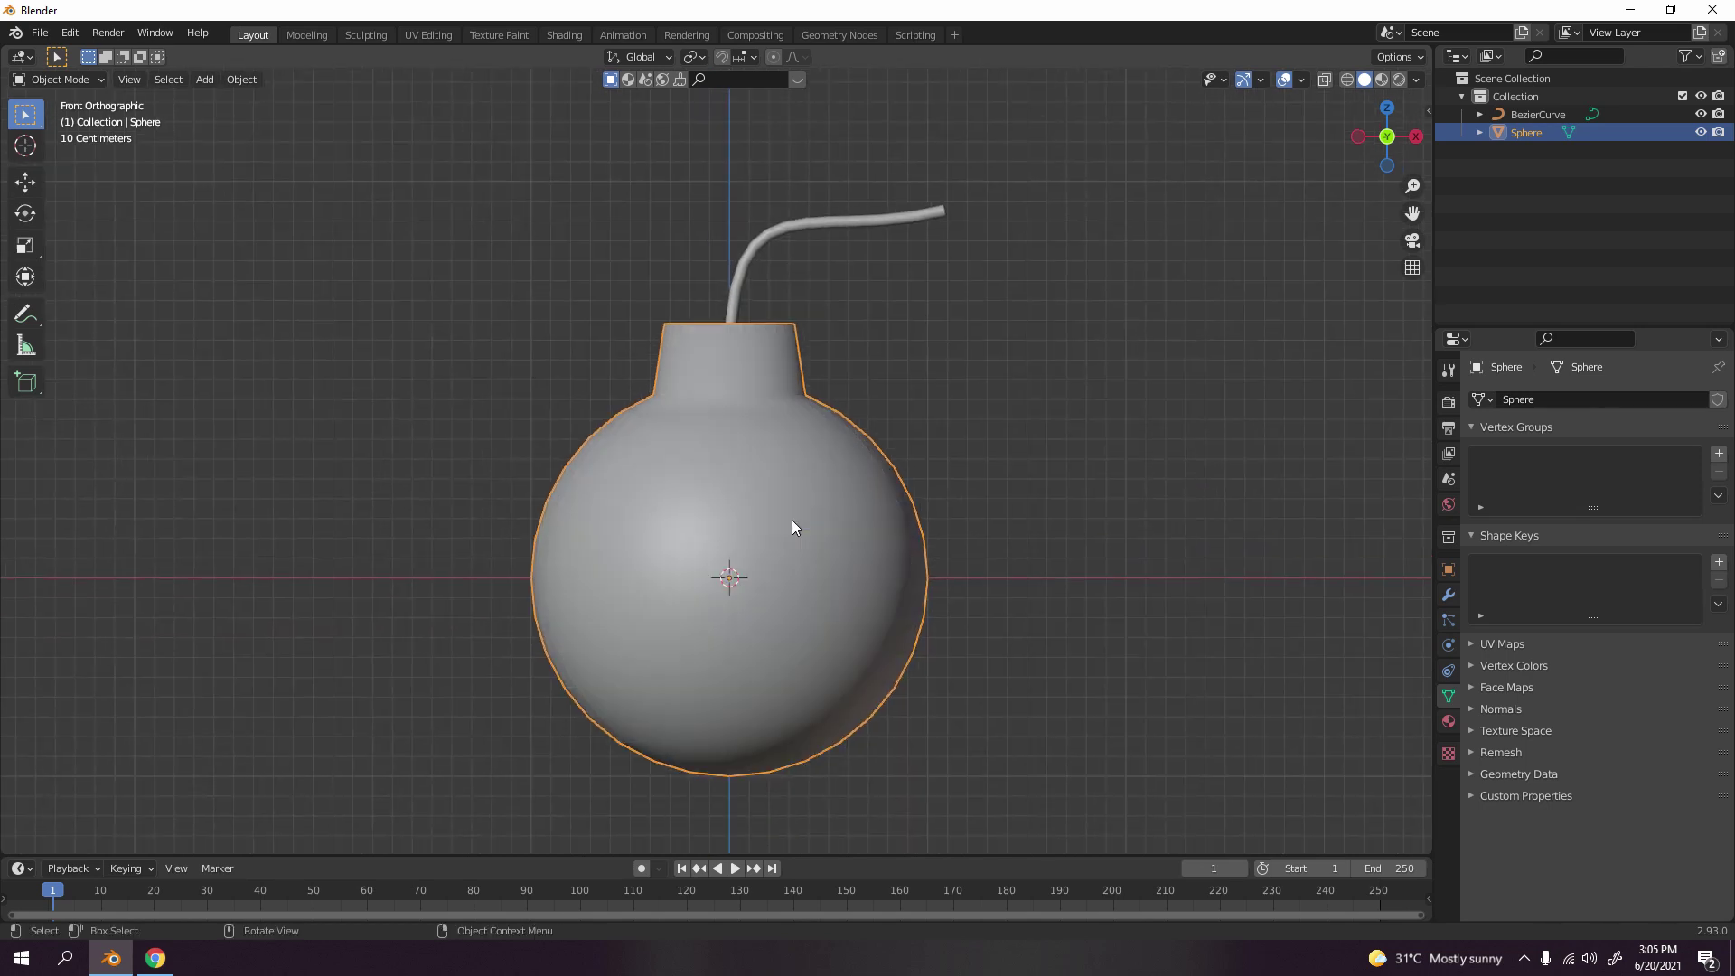
# - Enable Auto Smooth at 30° in the bomb body's normals settings, and clear the selection
pyautogui.scroll(-3, 792, 519)
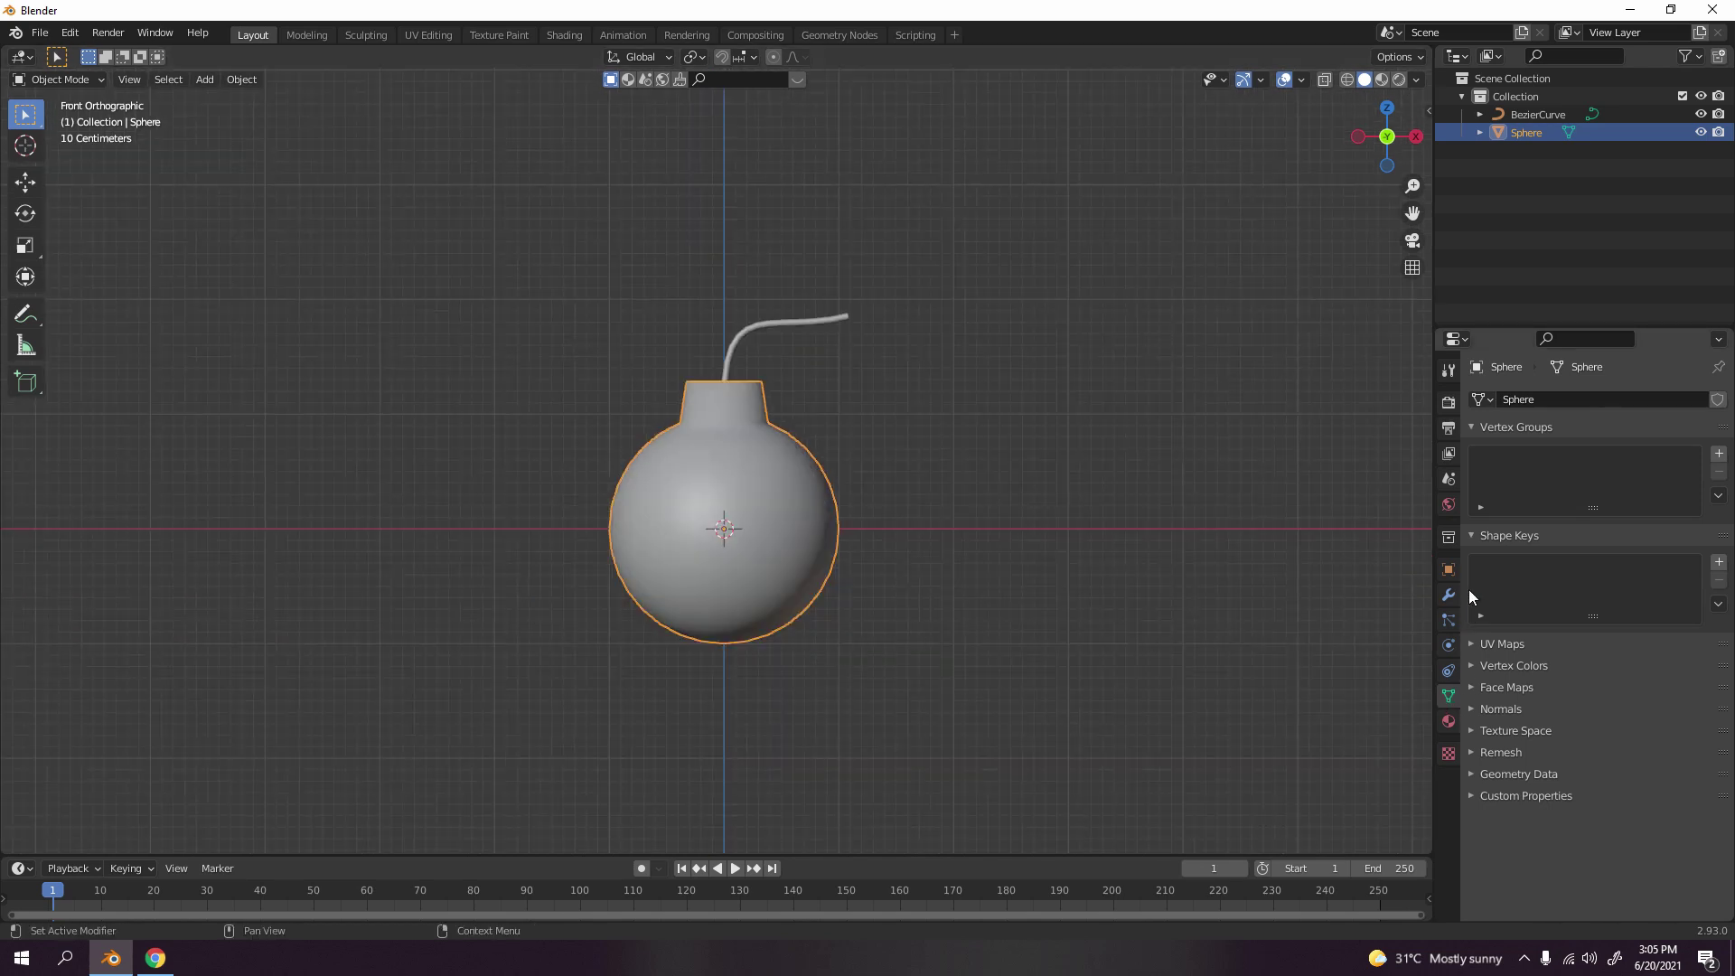
pyautogui.click(1475, 709)
pyautogui.click(1574, 737)
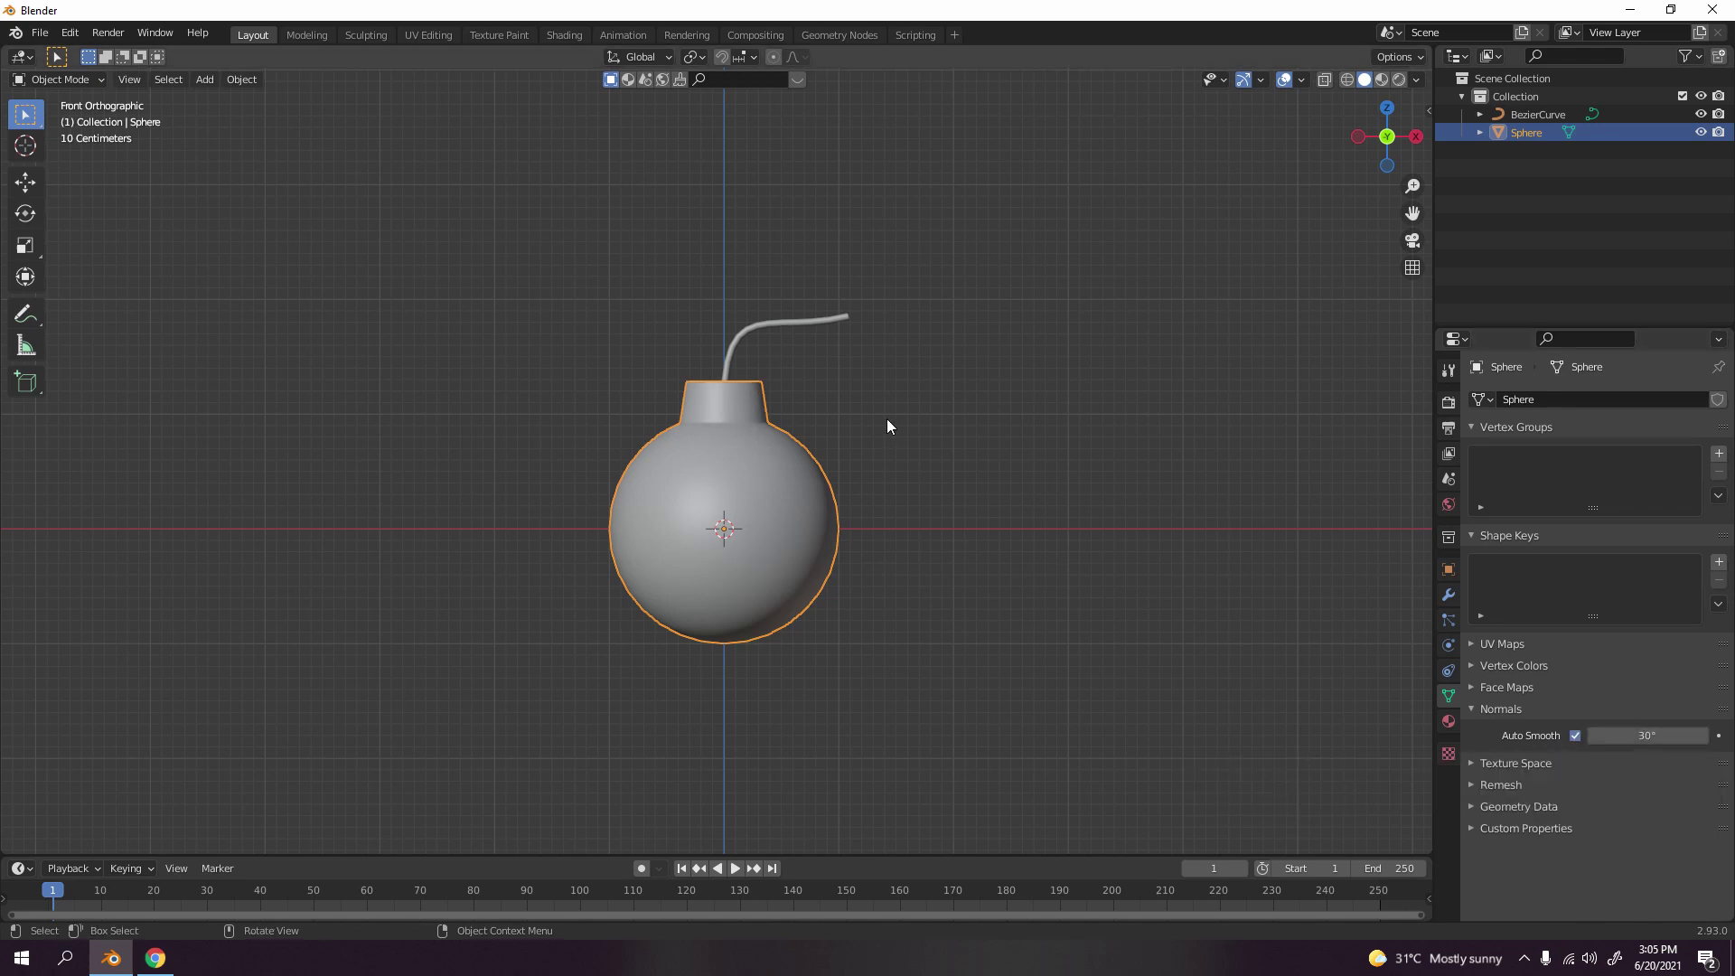
pyautogui.click(881, 420)
# - Select the fuse curve and convert it to a mesh
pyautogui.moveTo(905, 509); pyautogui.dragTo(844, 509, button='middle')
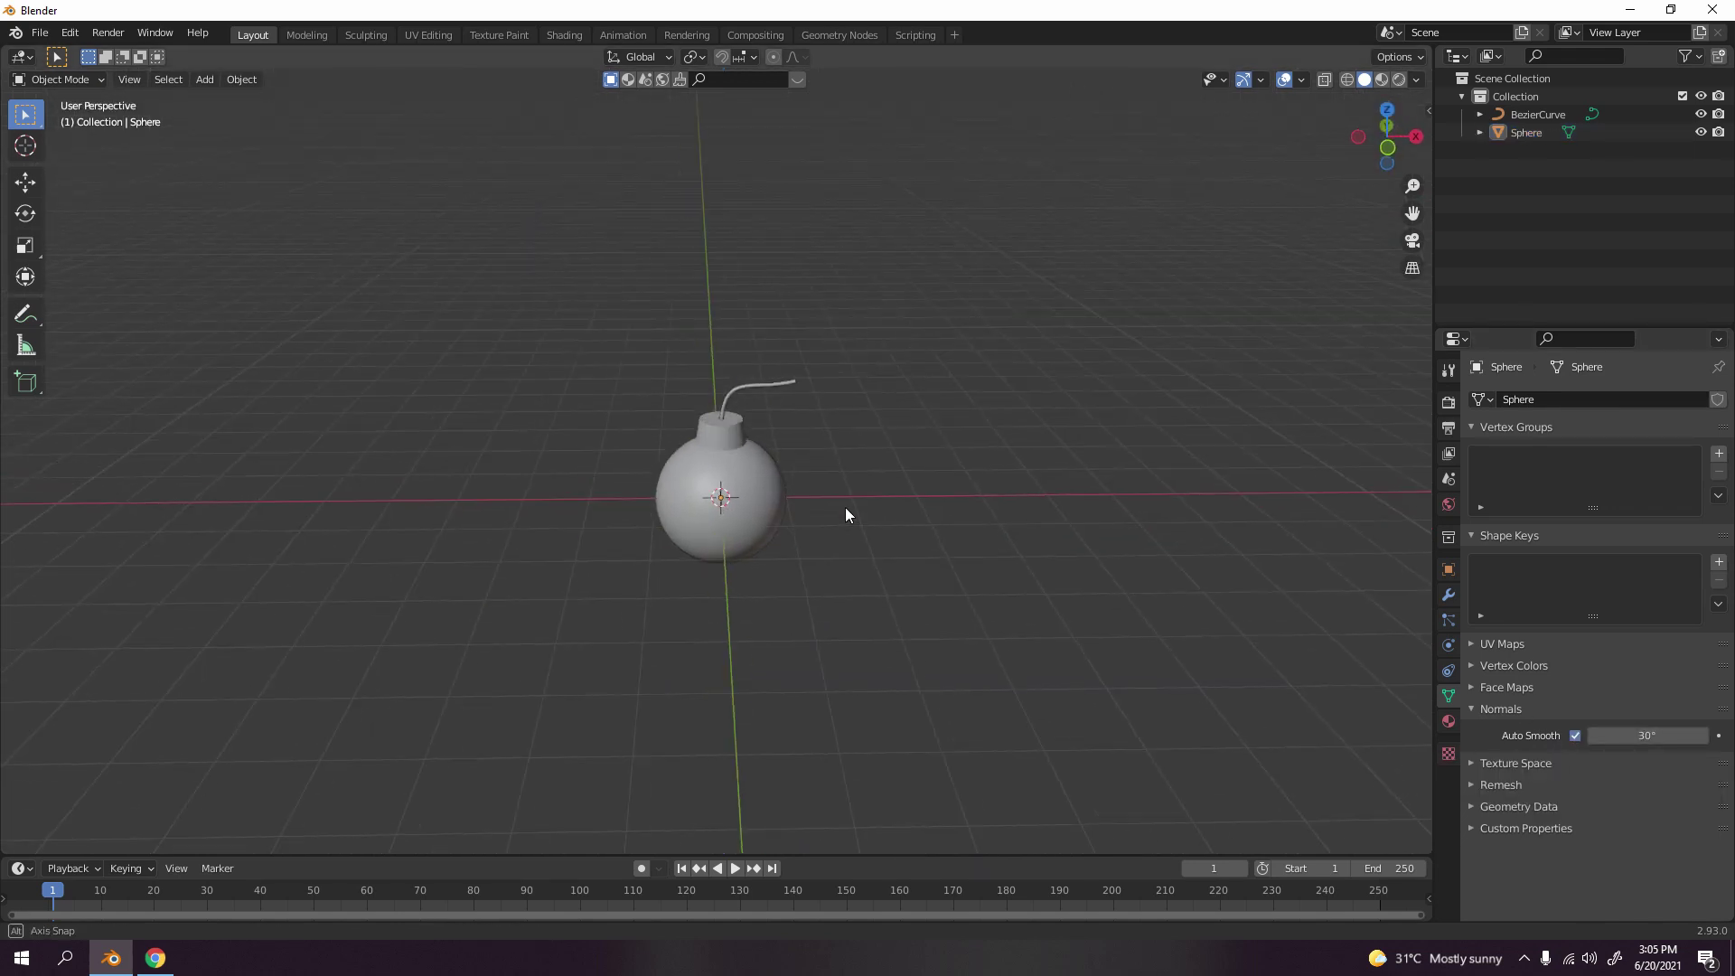
pyautogui.scroll(5, 844, 508)
pyautogui.scroll(4, 799, 516)
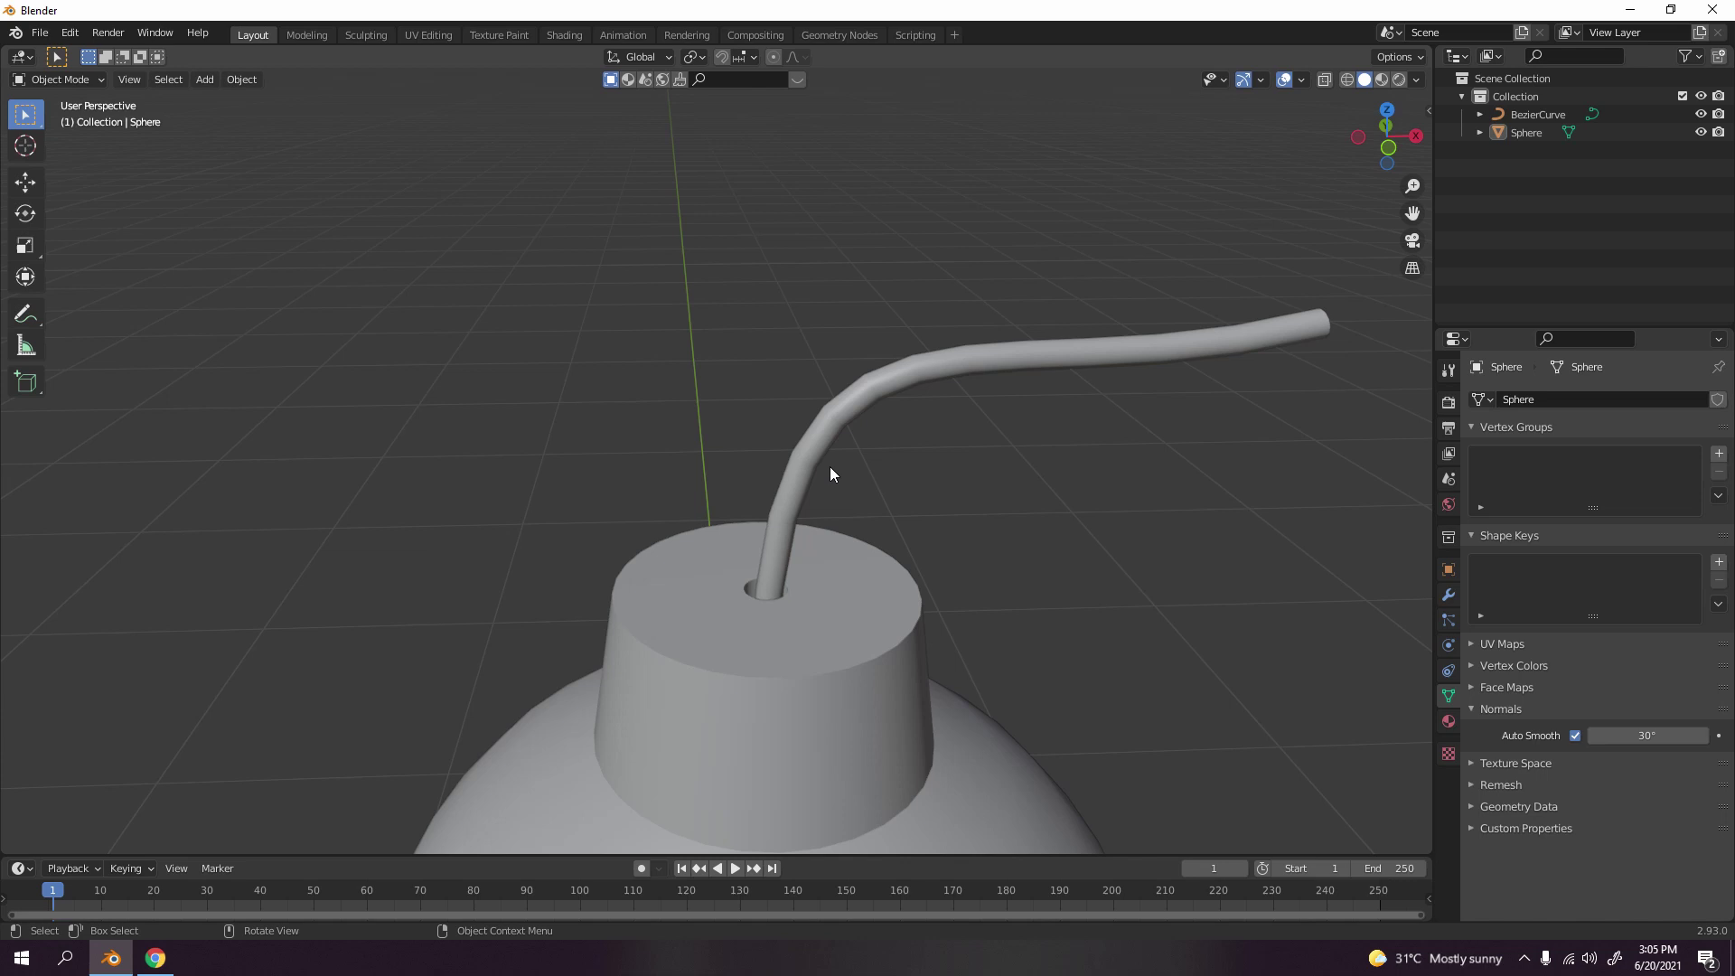
pyautogui.scroll(-3, 969, 732)
pyautogui.click(918, 409)
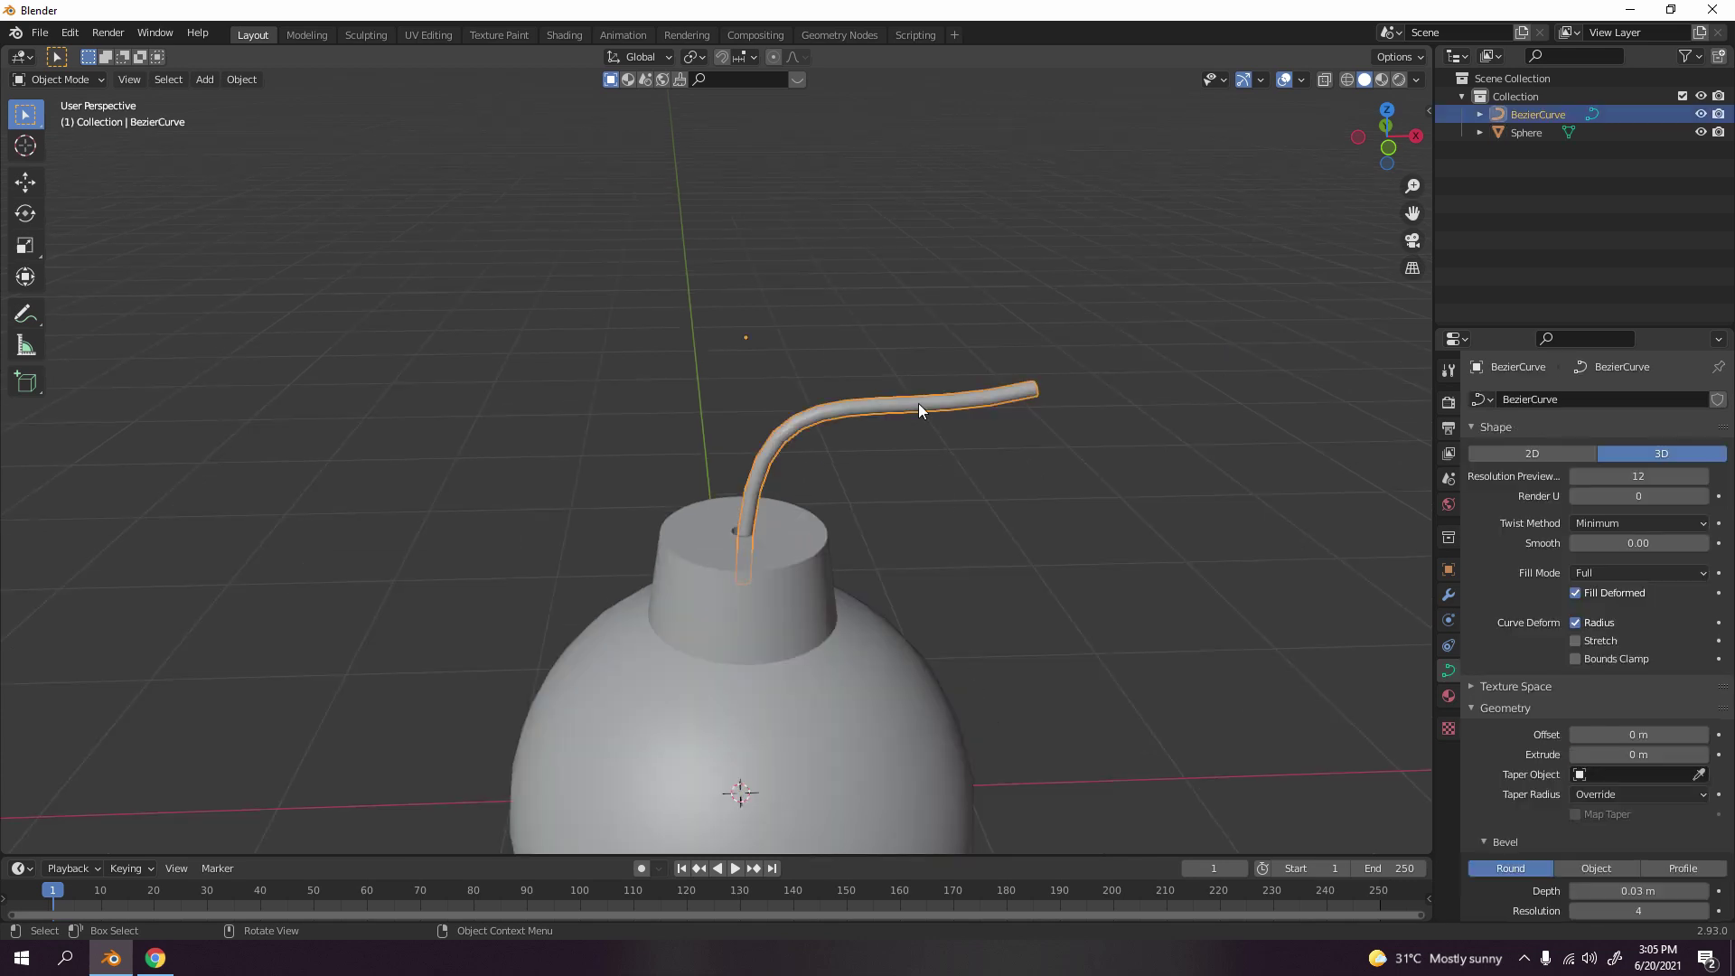
pyautogui.rightClick(821, 409)
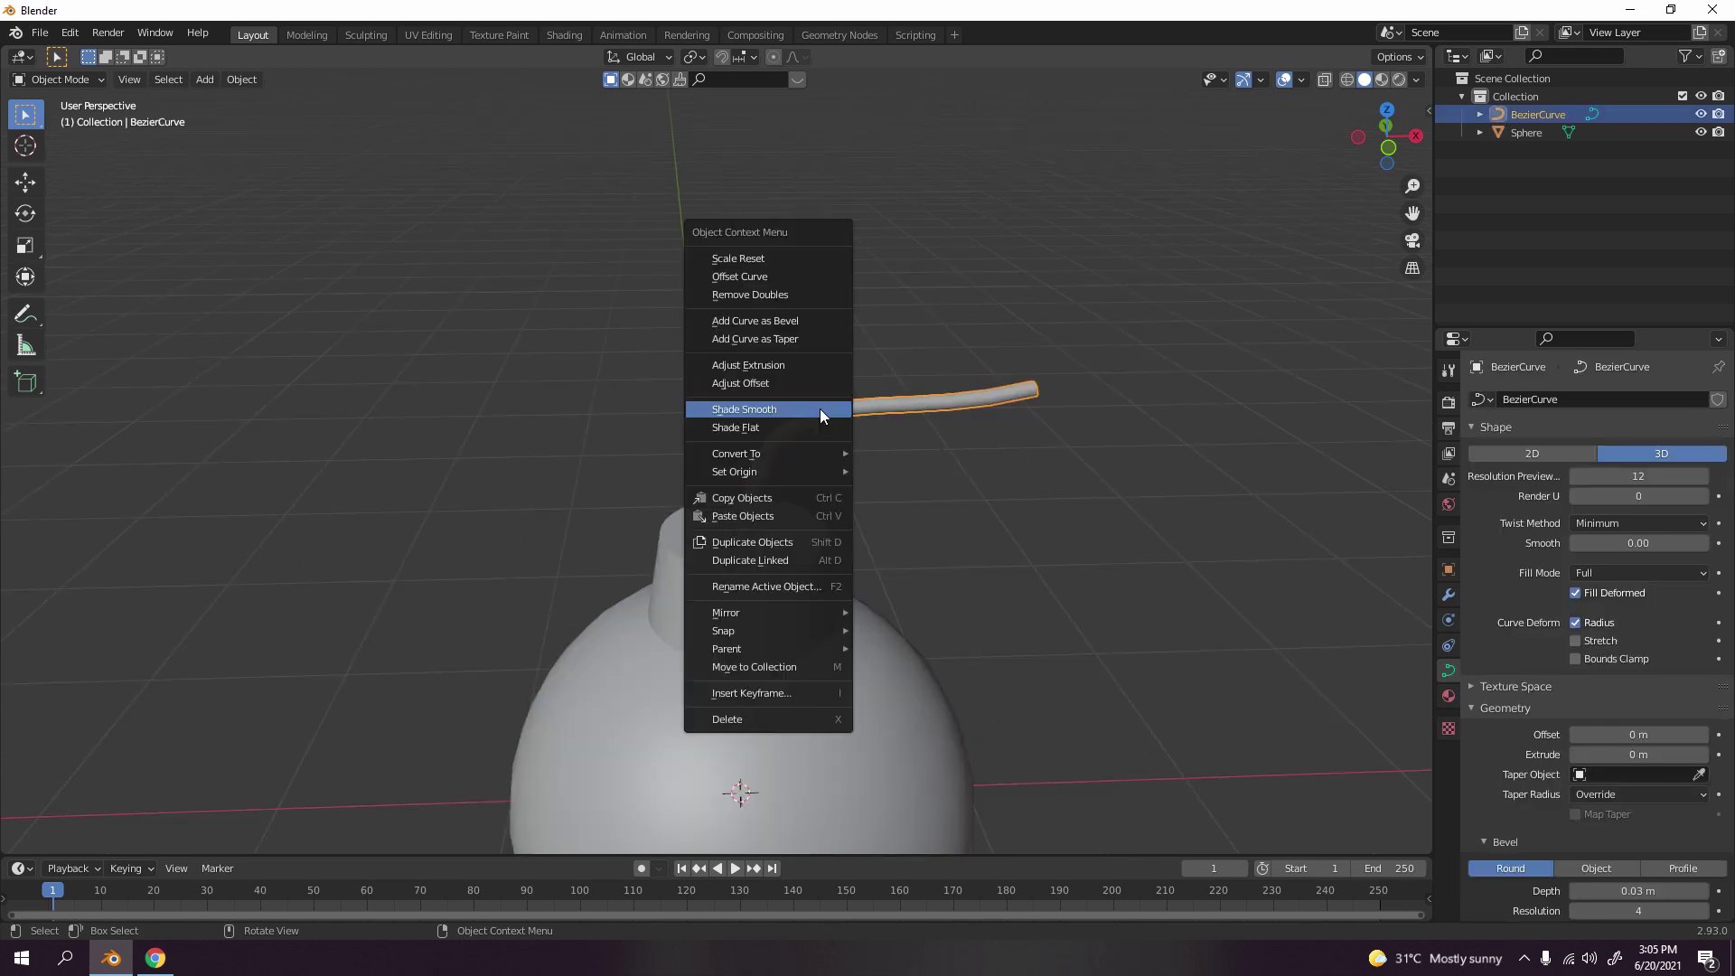
pyautogui.click(817, 255)
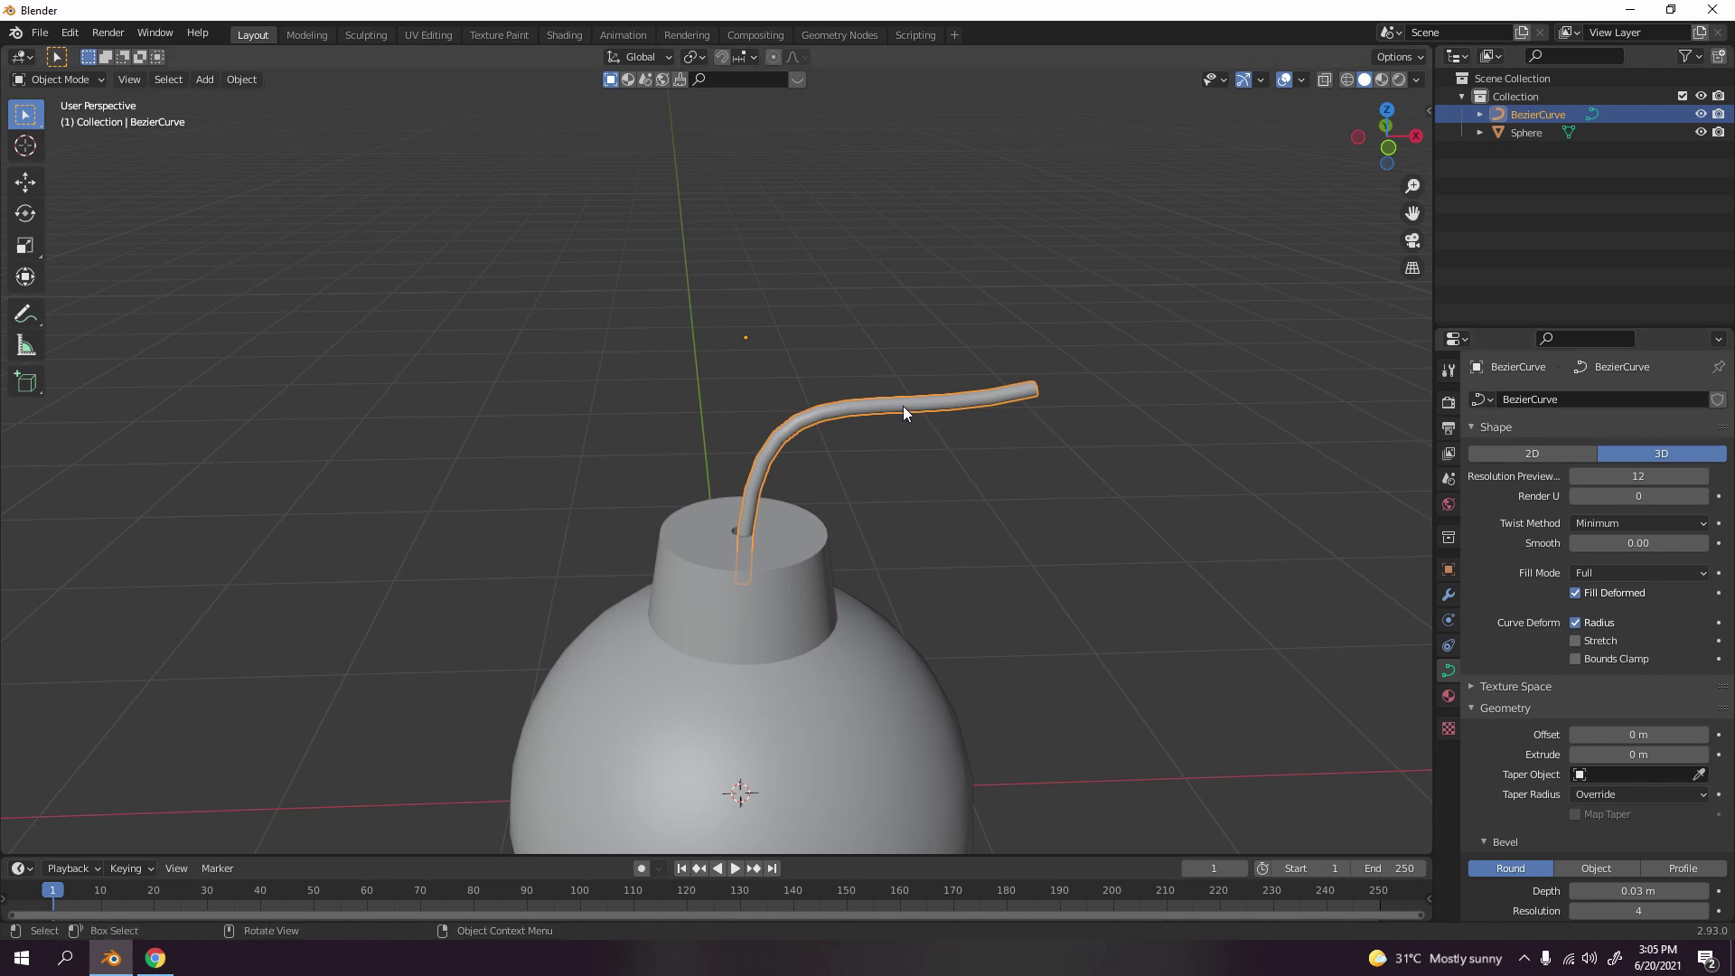
pyautogui.rightClick(837, 403)
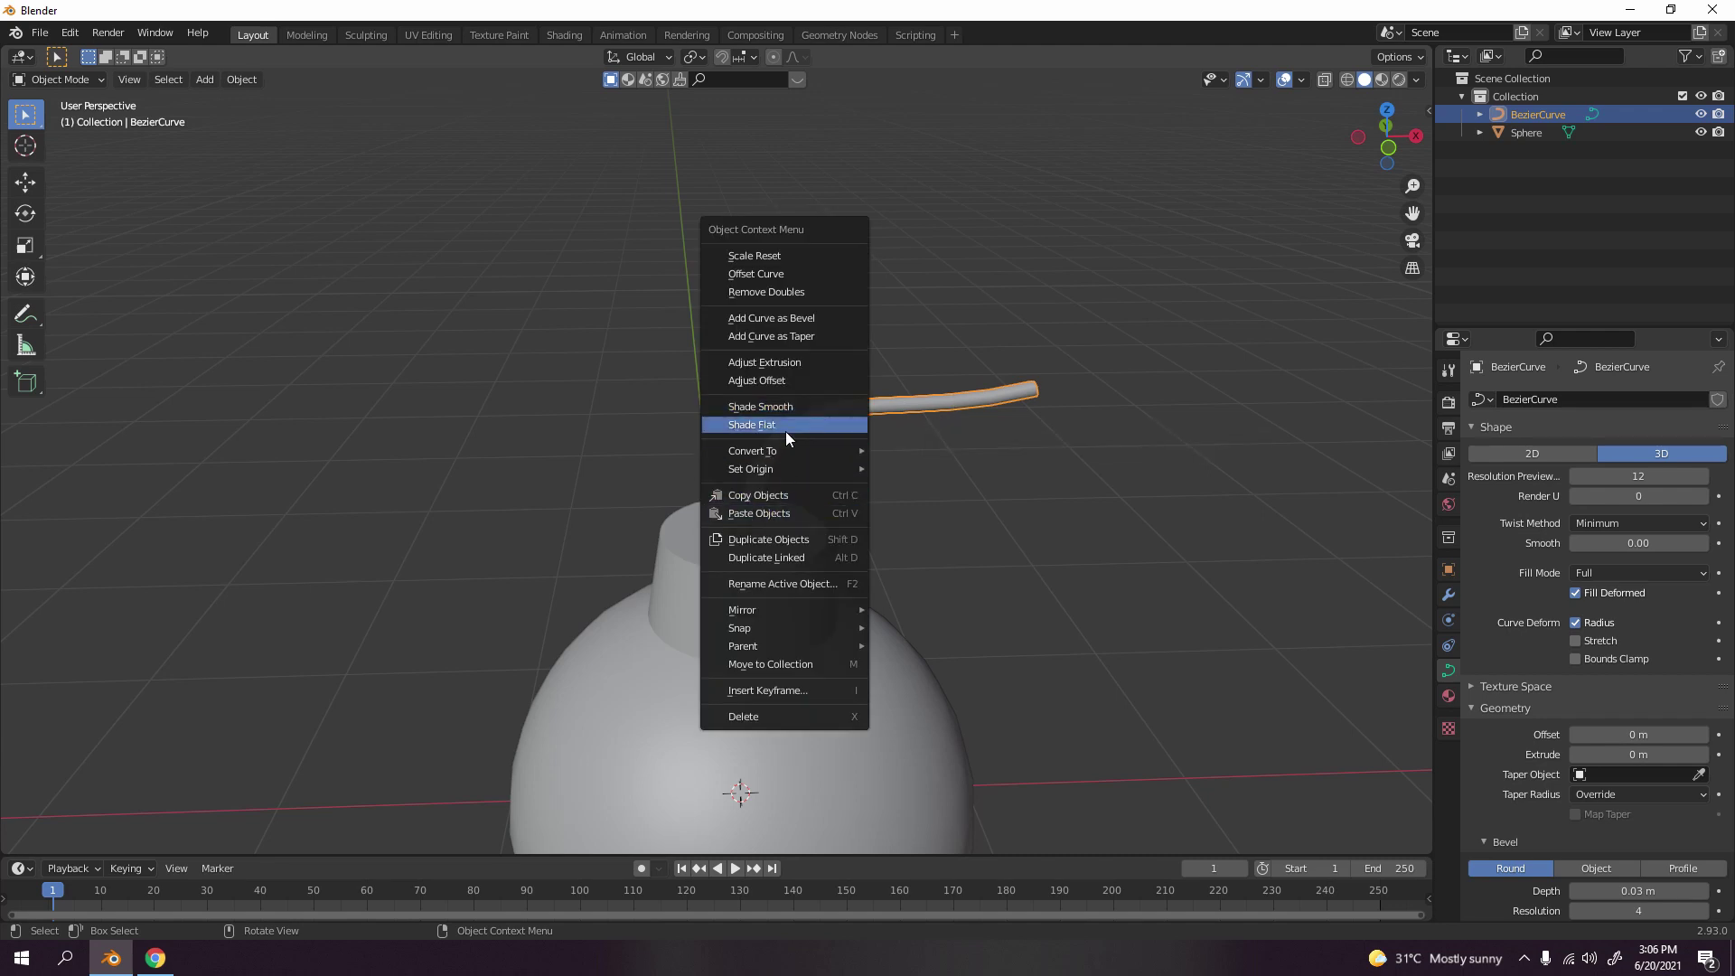
pyautogui.moveTo(784, 450)
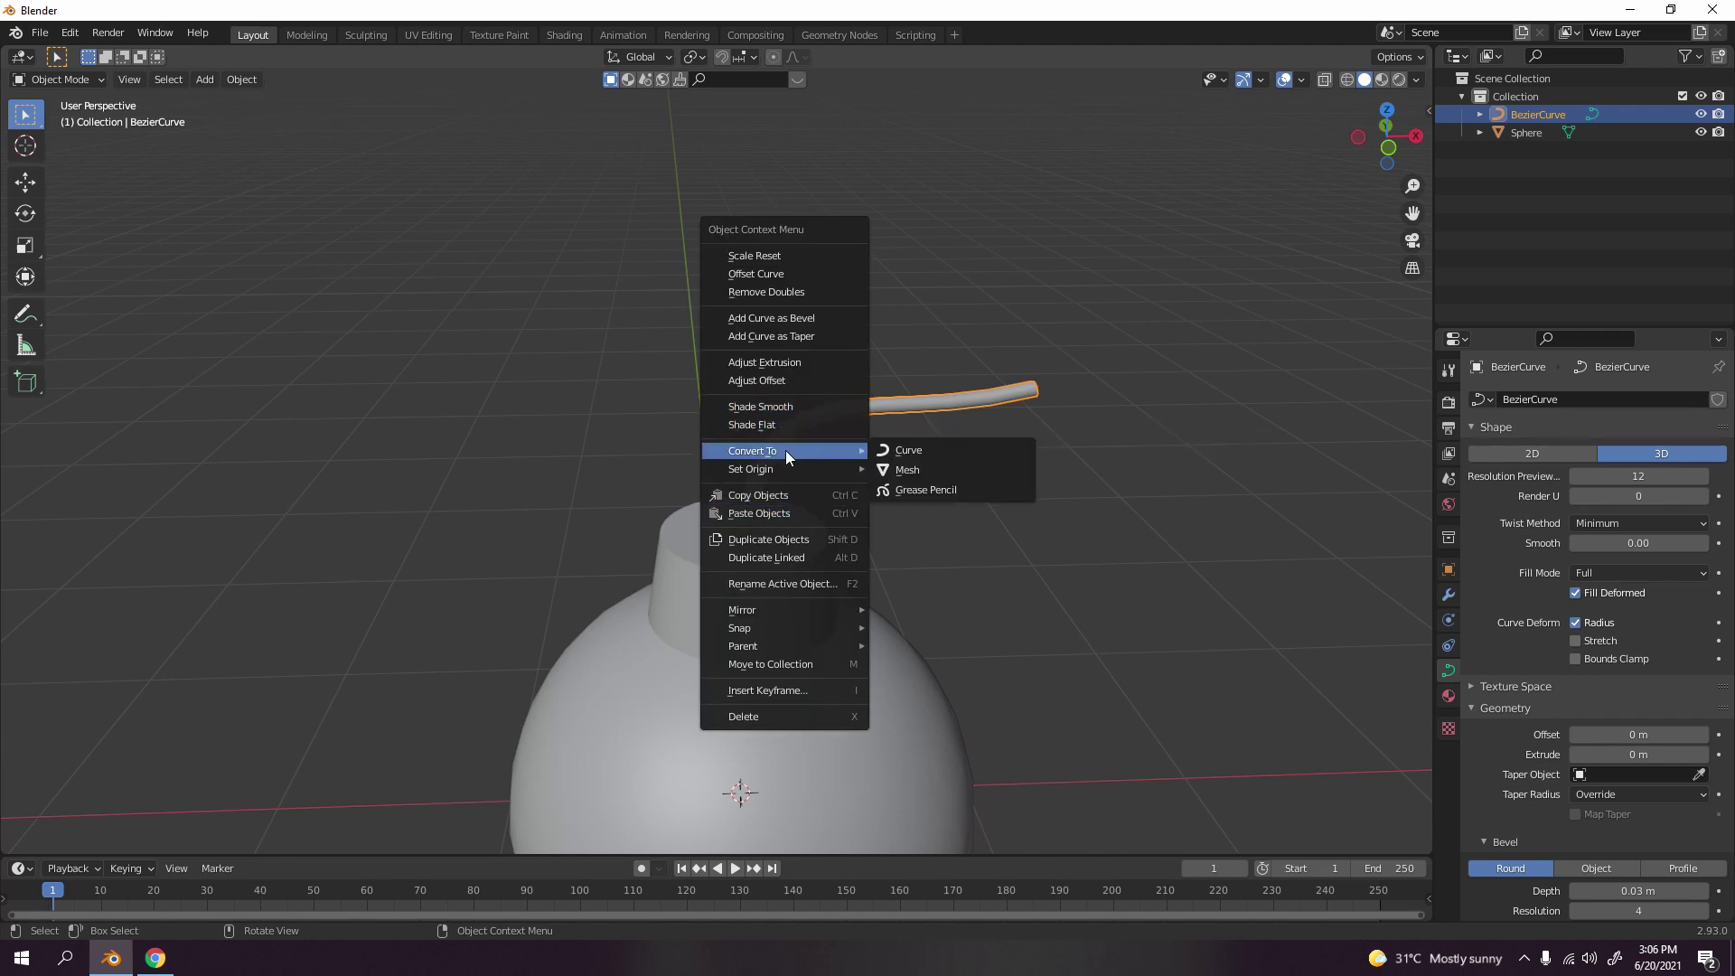
pyautogui.click(978, 465)
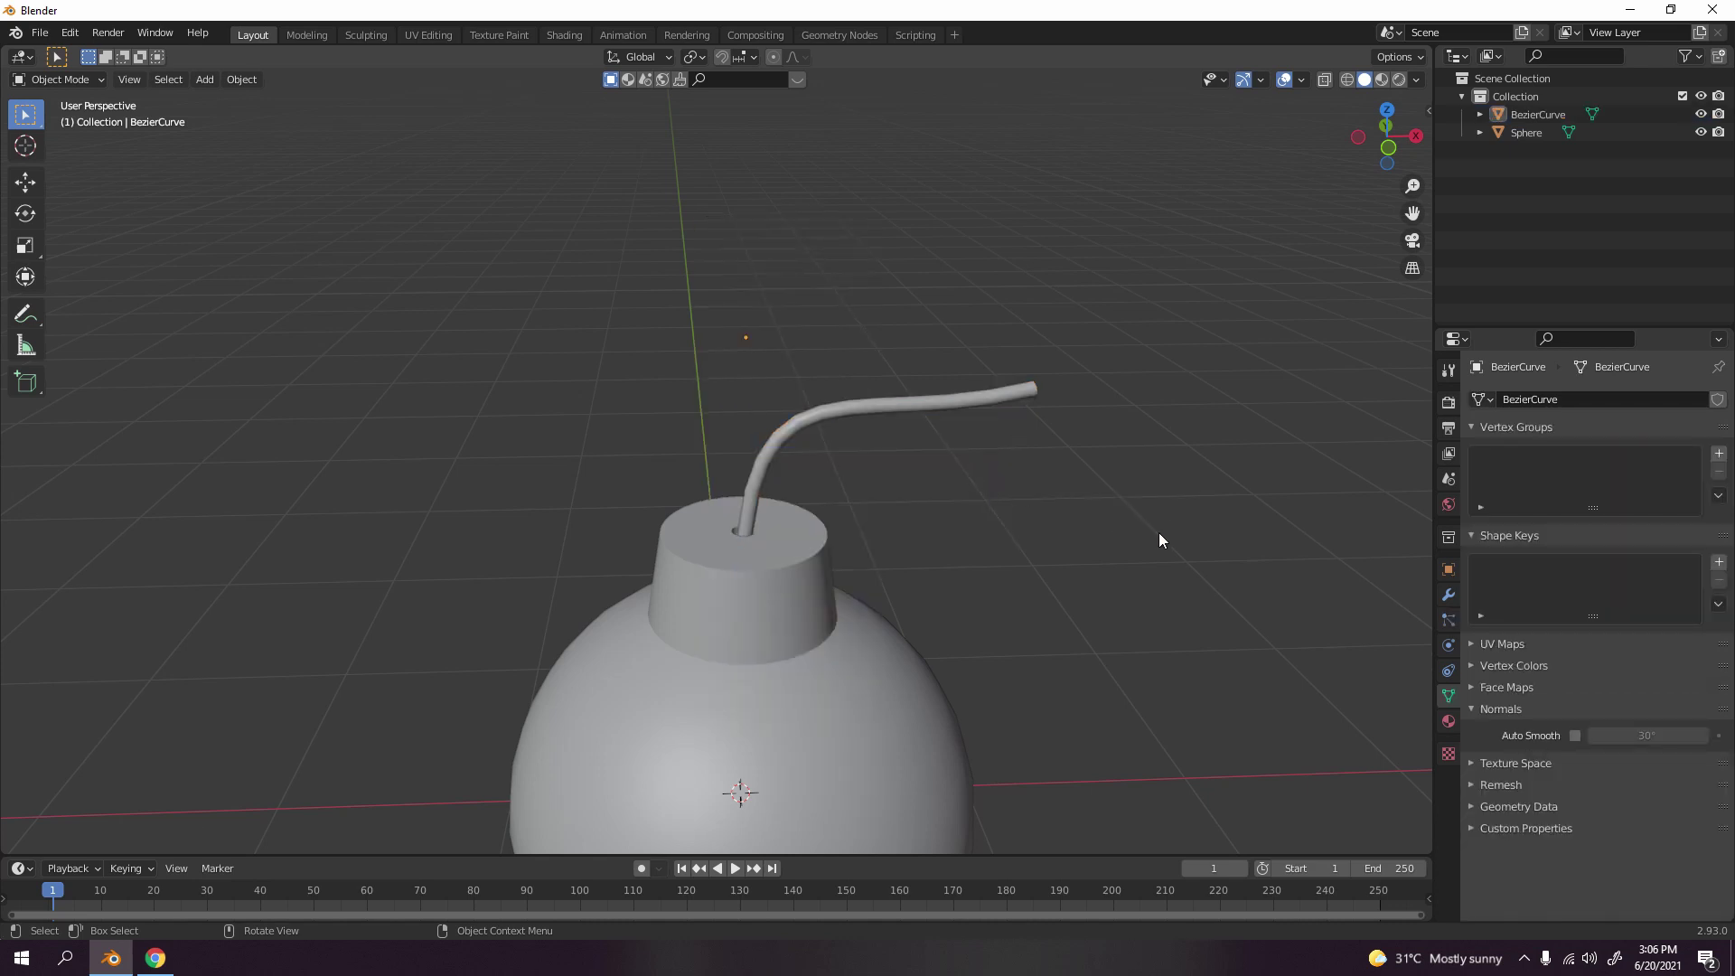
# - Apply Shade Smooth to the fuse mesh, and clear the selection in front orthographic view
pyautogui.moveTo(1158, 534); pyautogui.dragTo(886, 473, button='middle')
pyautogui.click(728, 400)
pyautogui.scroll(8, 729, 400)
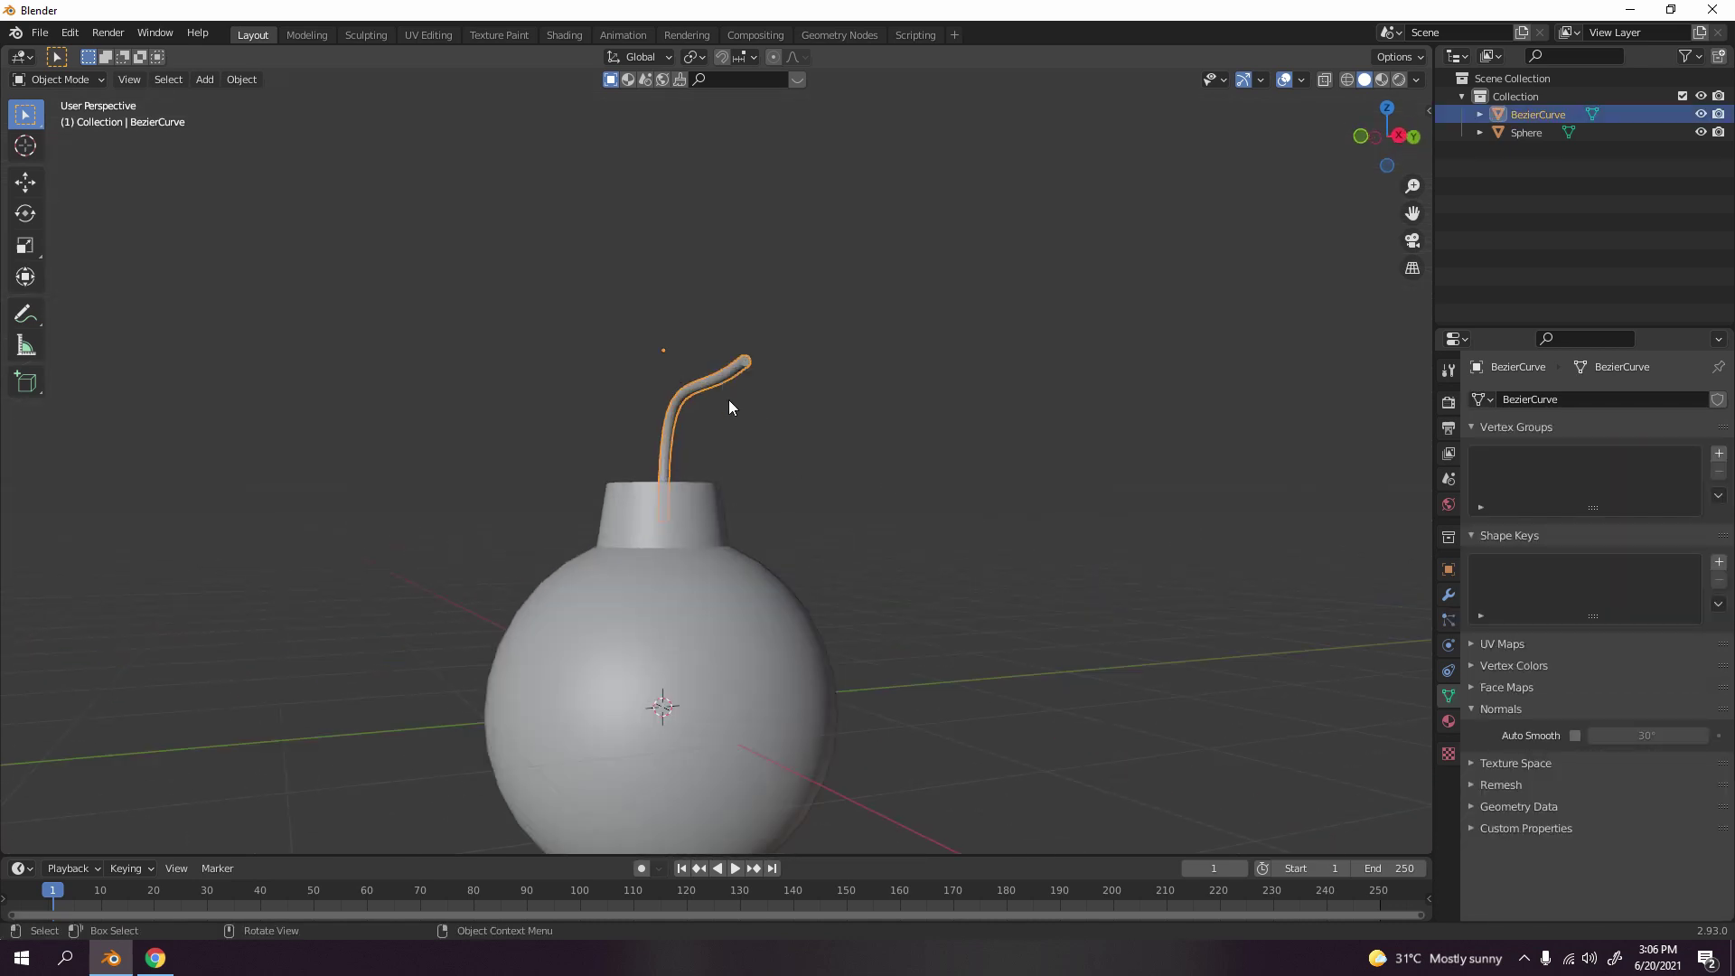
pyautogui.moveTo(702, 395); pyautogui.dragTo(868, 481, button='middle')
pyautogui.rightClick(956, 365)
pyautogui.moveTo(956, 365)
pyautogui.click(951, 322)
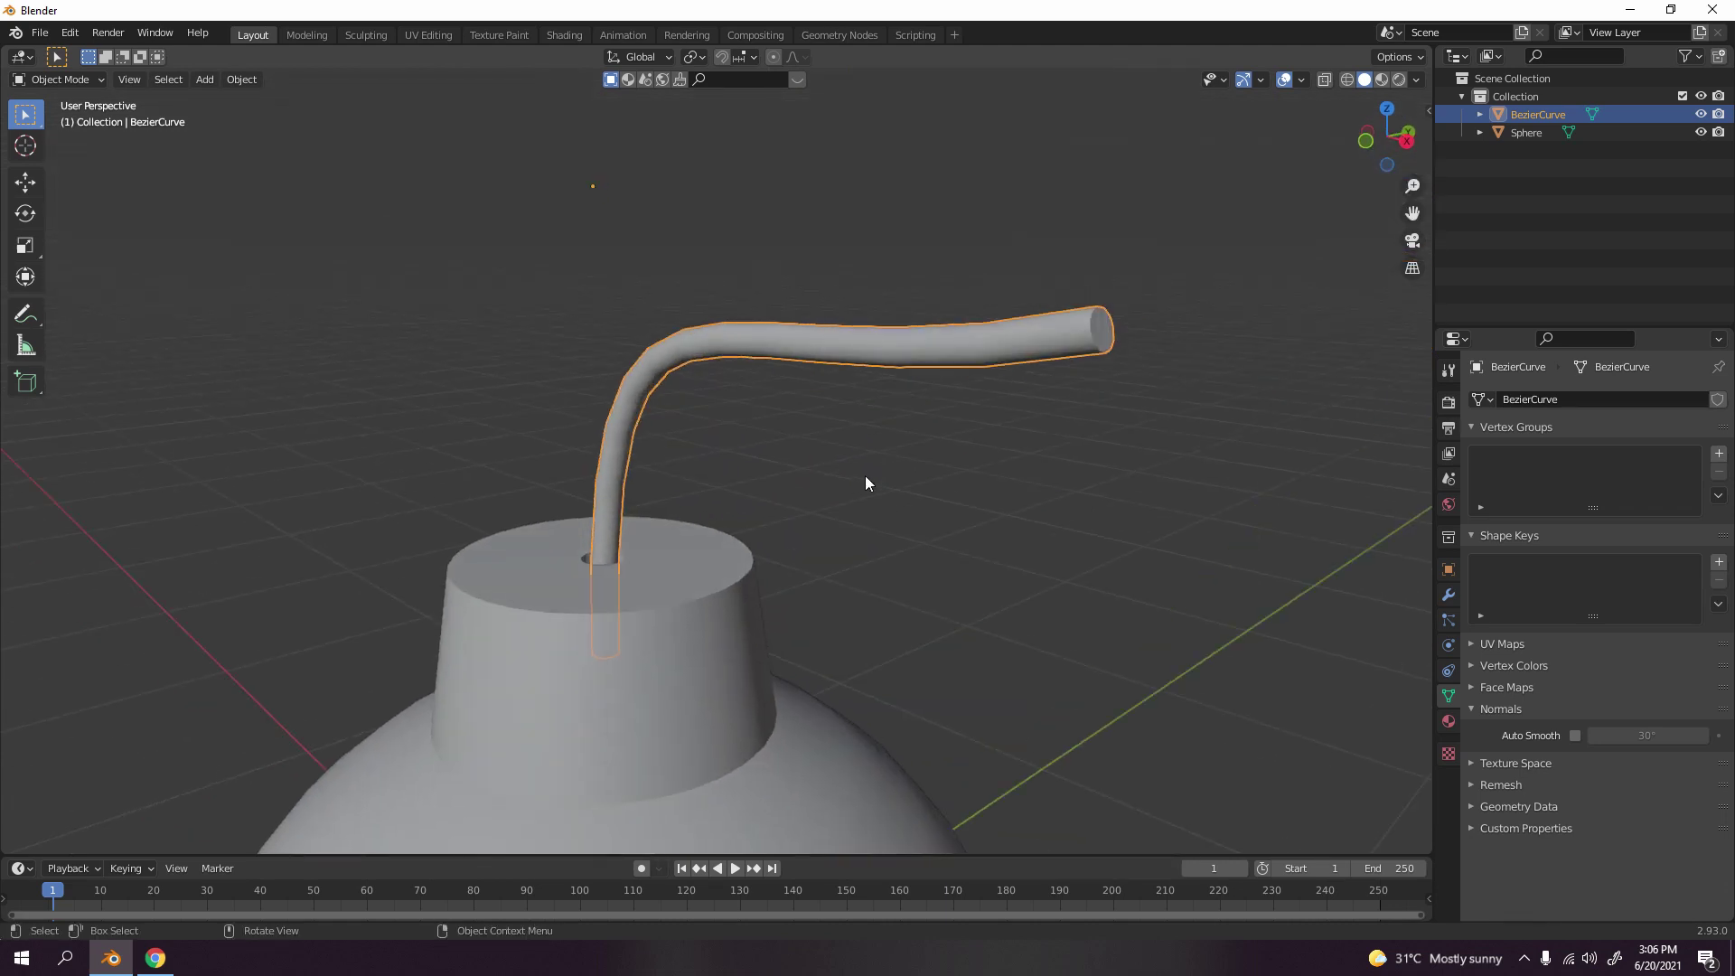
pyautogui.press('KP_1')
pyautogui.hotkey('alt', 'a')
pyautogui.press('KP_5')
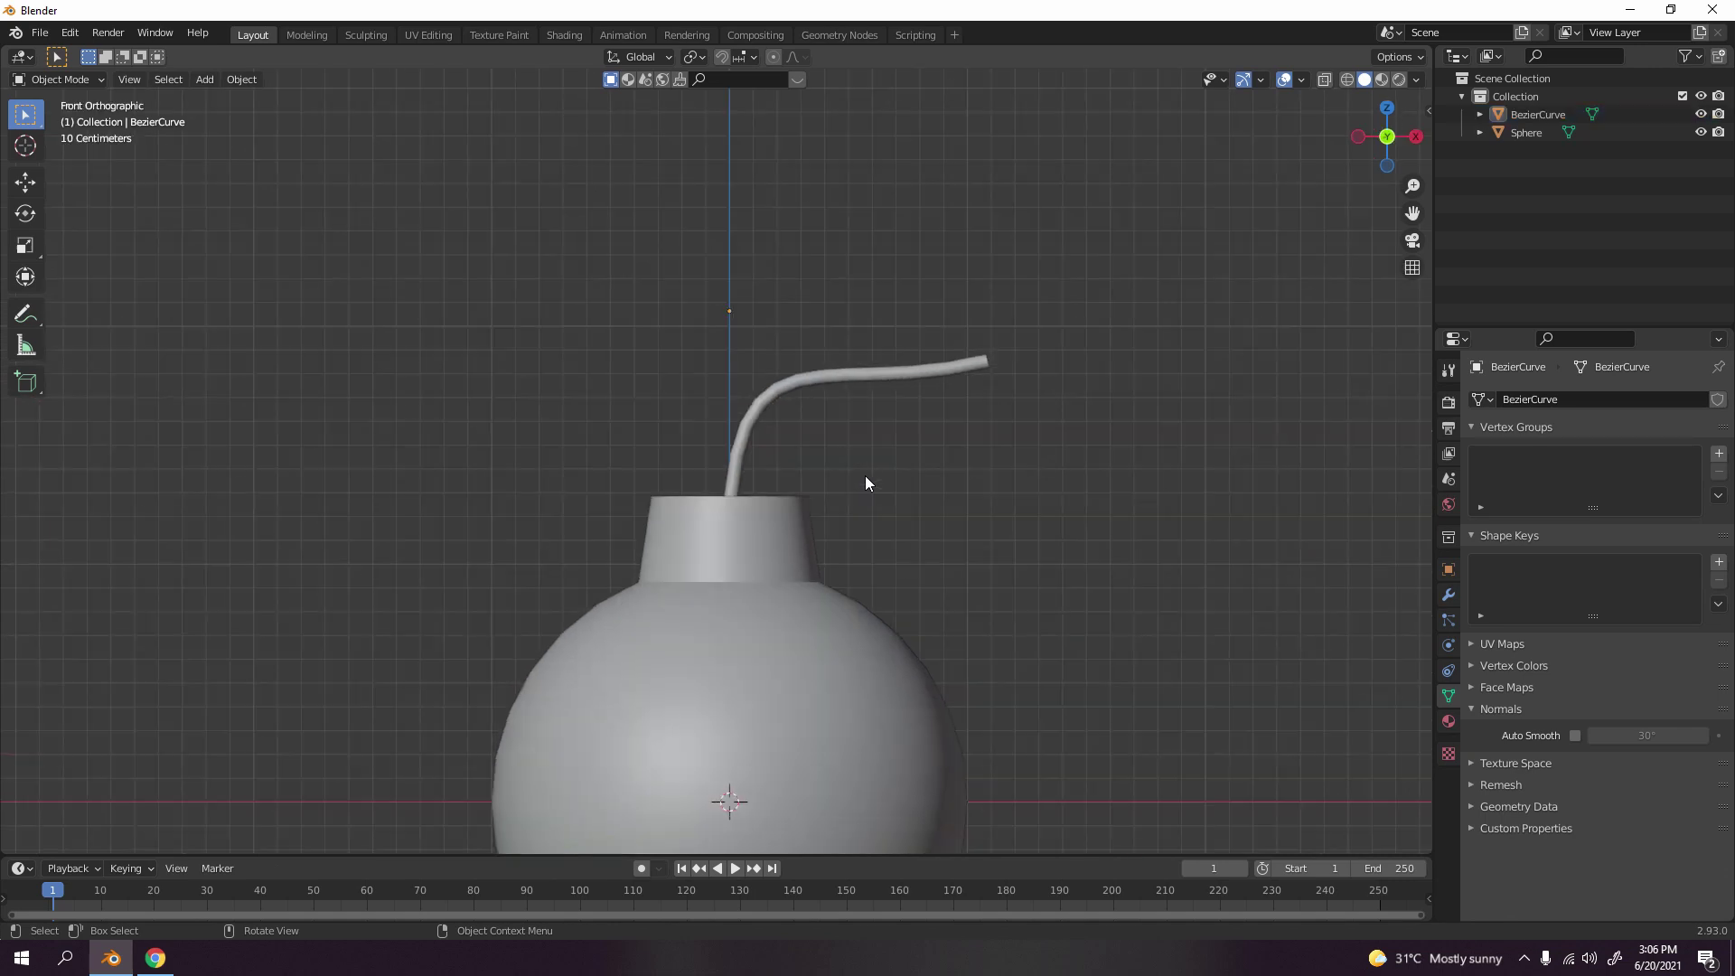
# - Switch to the Shading workspace and show the bomb in front orthographic view
pyautogui.scroll(-4, 865, 484)
pyautogui.press('Tab')
pyautogui.press('Tab')
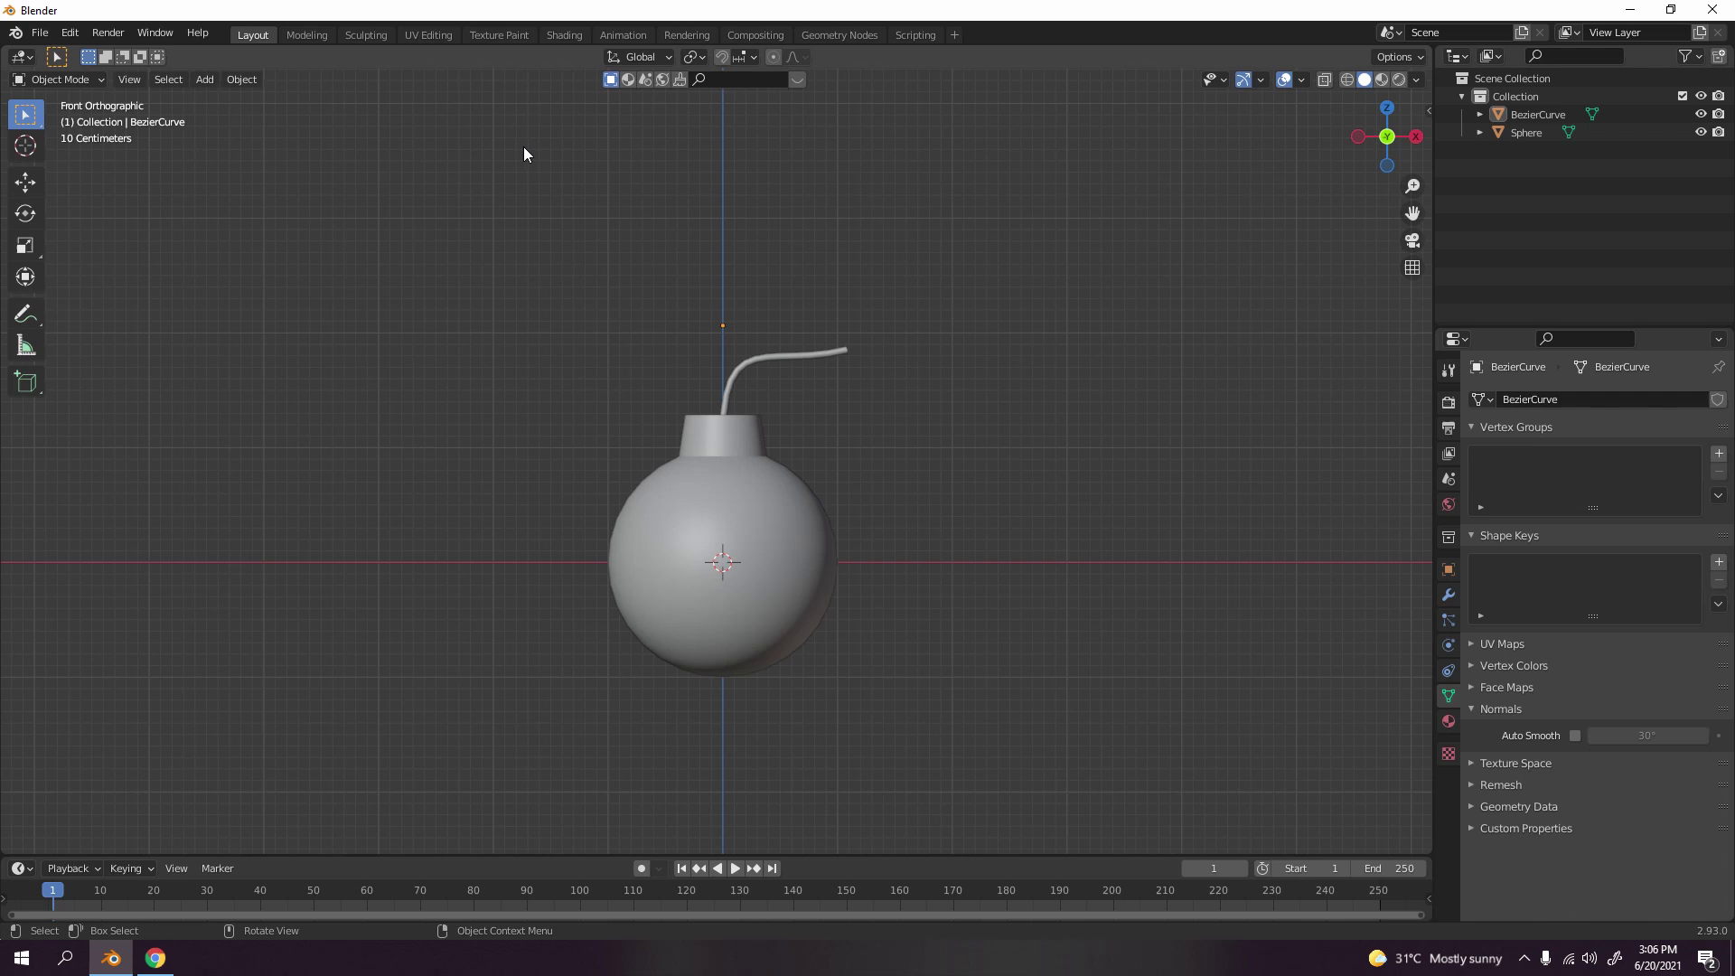
pyautogui.click(570, 35)
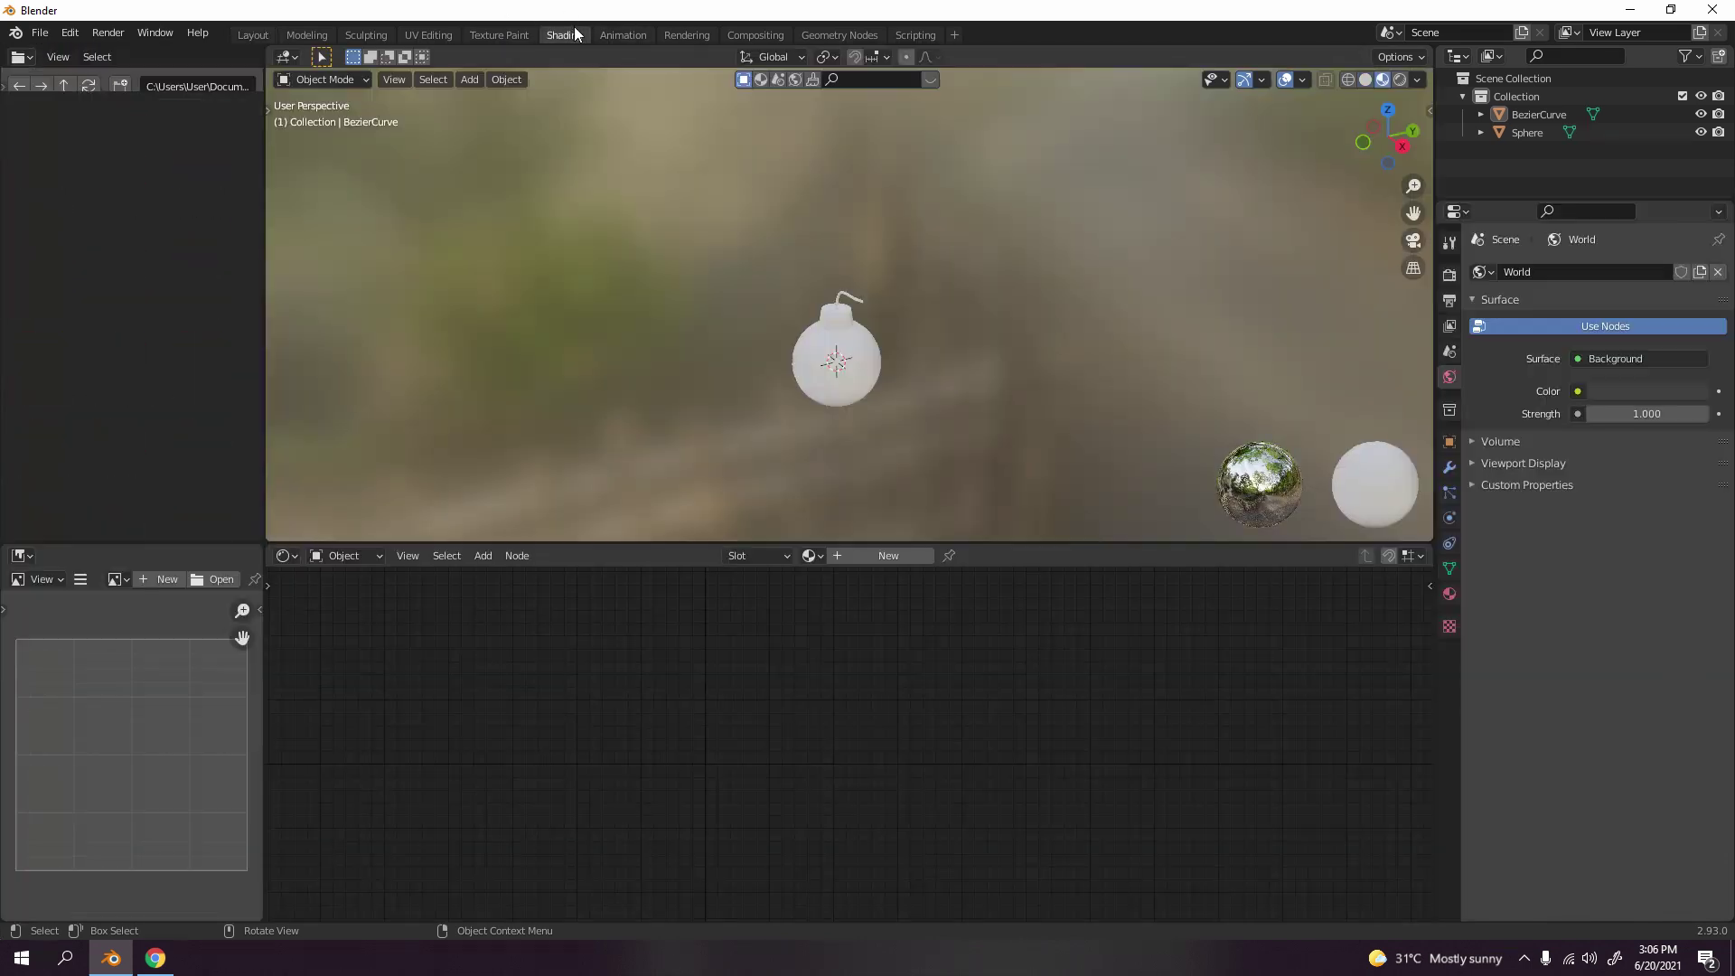
pyautogui.press('KP_1')
pyautogui.scroll(3, 851, 291)
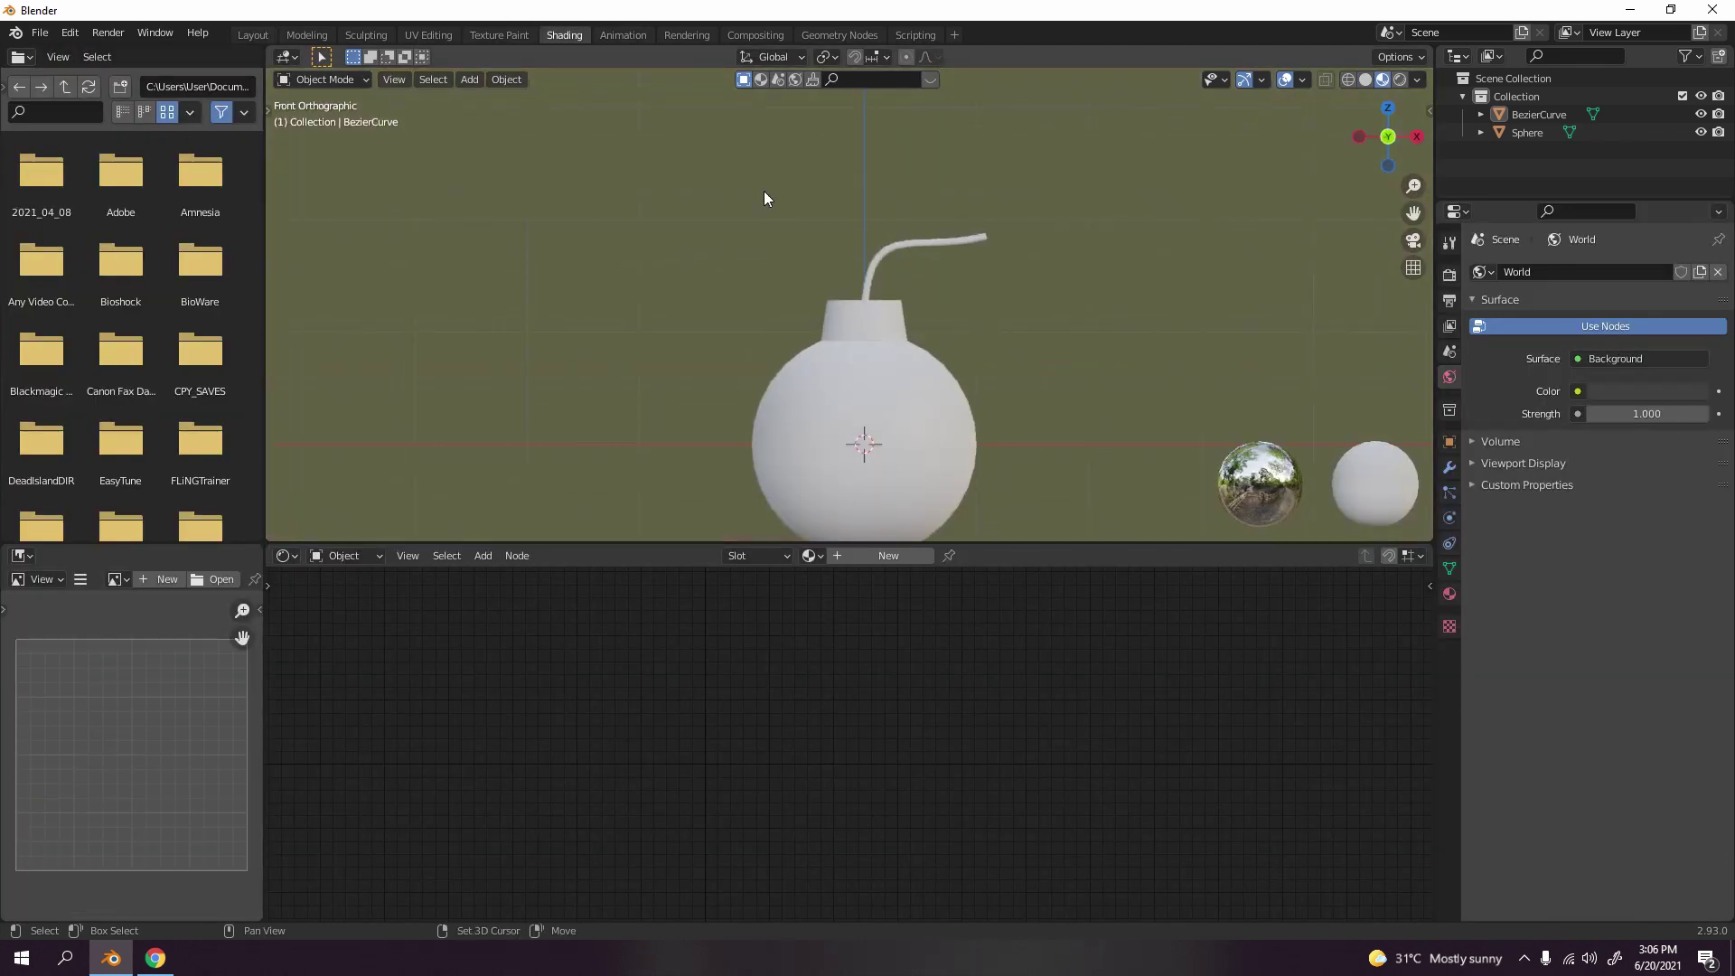
pyautogui.keyDown('shift'); pyautogui.scroll(-2, 1086, 225); pyautogui.keyUp('shift')
pyautogui.scroll(2, 1092, 327)
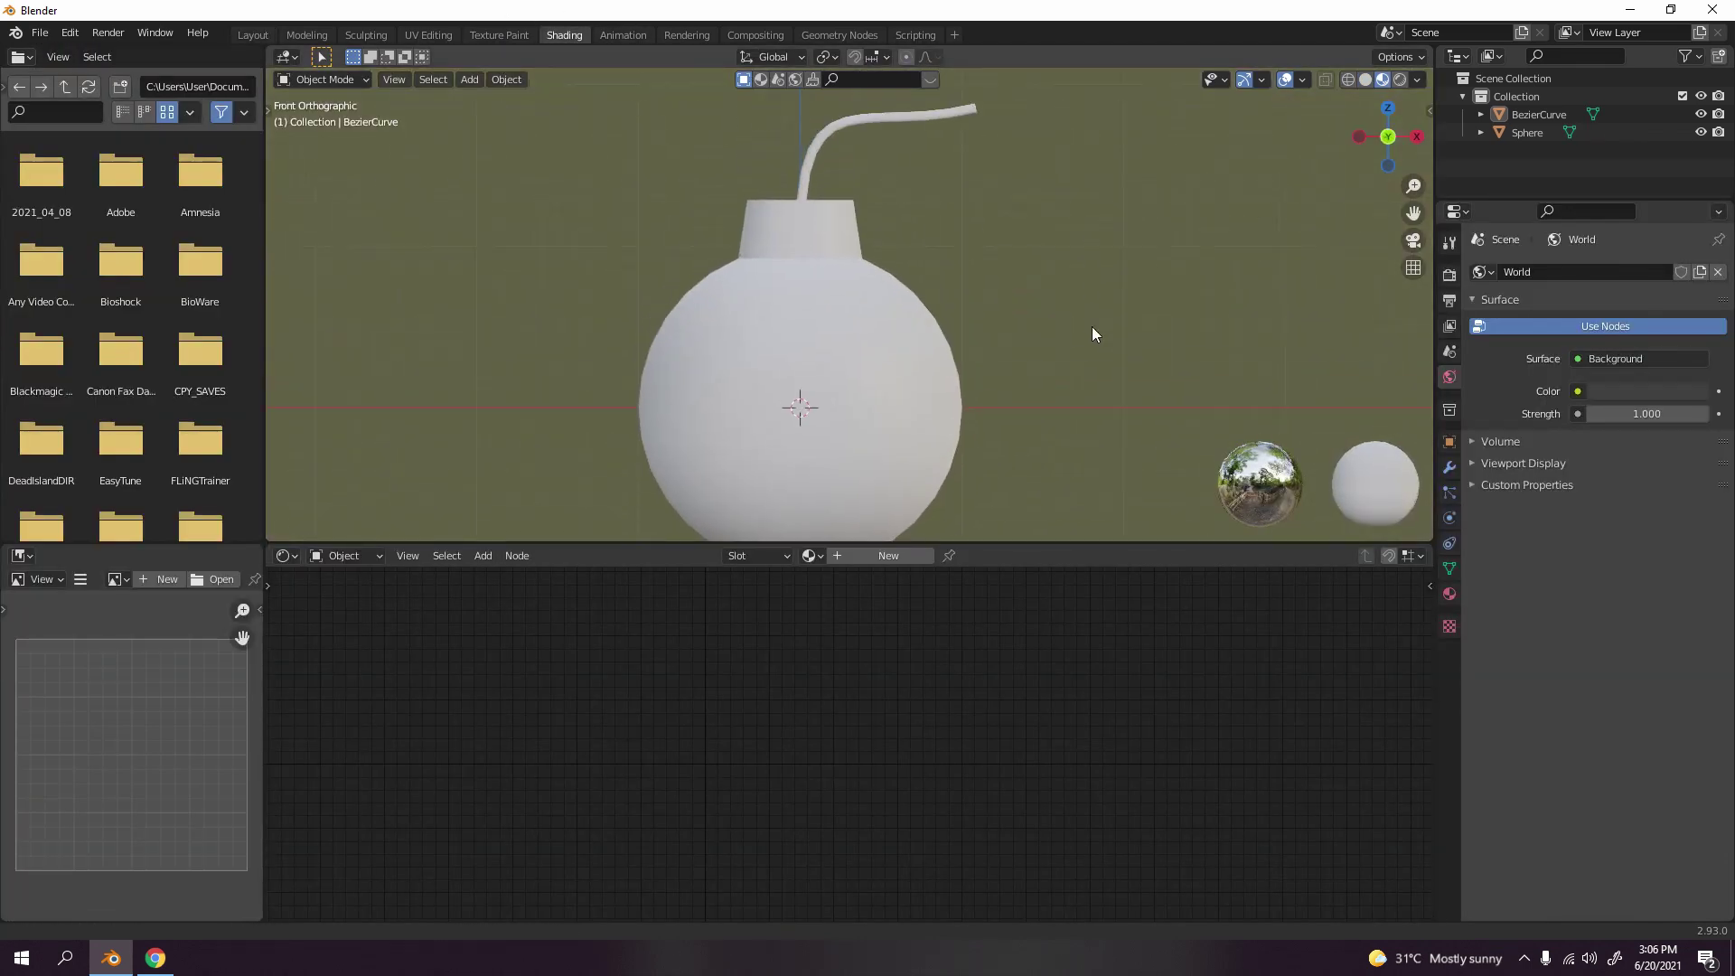
# - Add a new material to the bomb body and give it a near-black base color
pyautogui.click(855, 381)
pyautogui.click(889, 556)
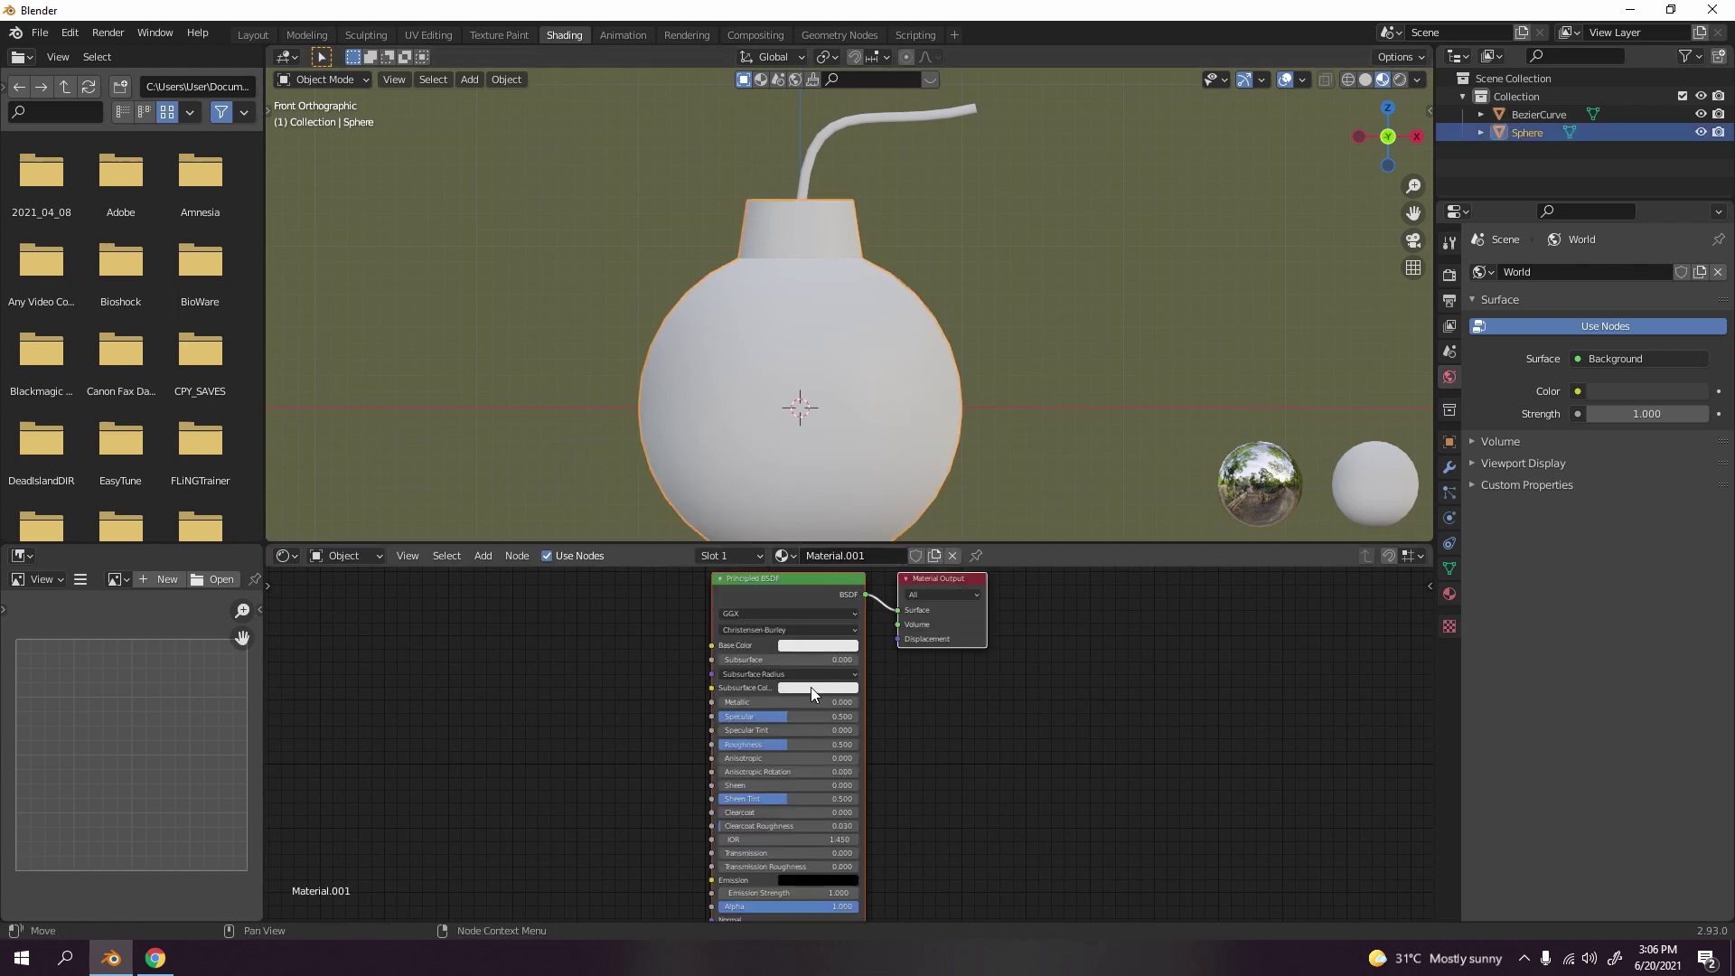
pyautogui.click(817, 645)
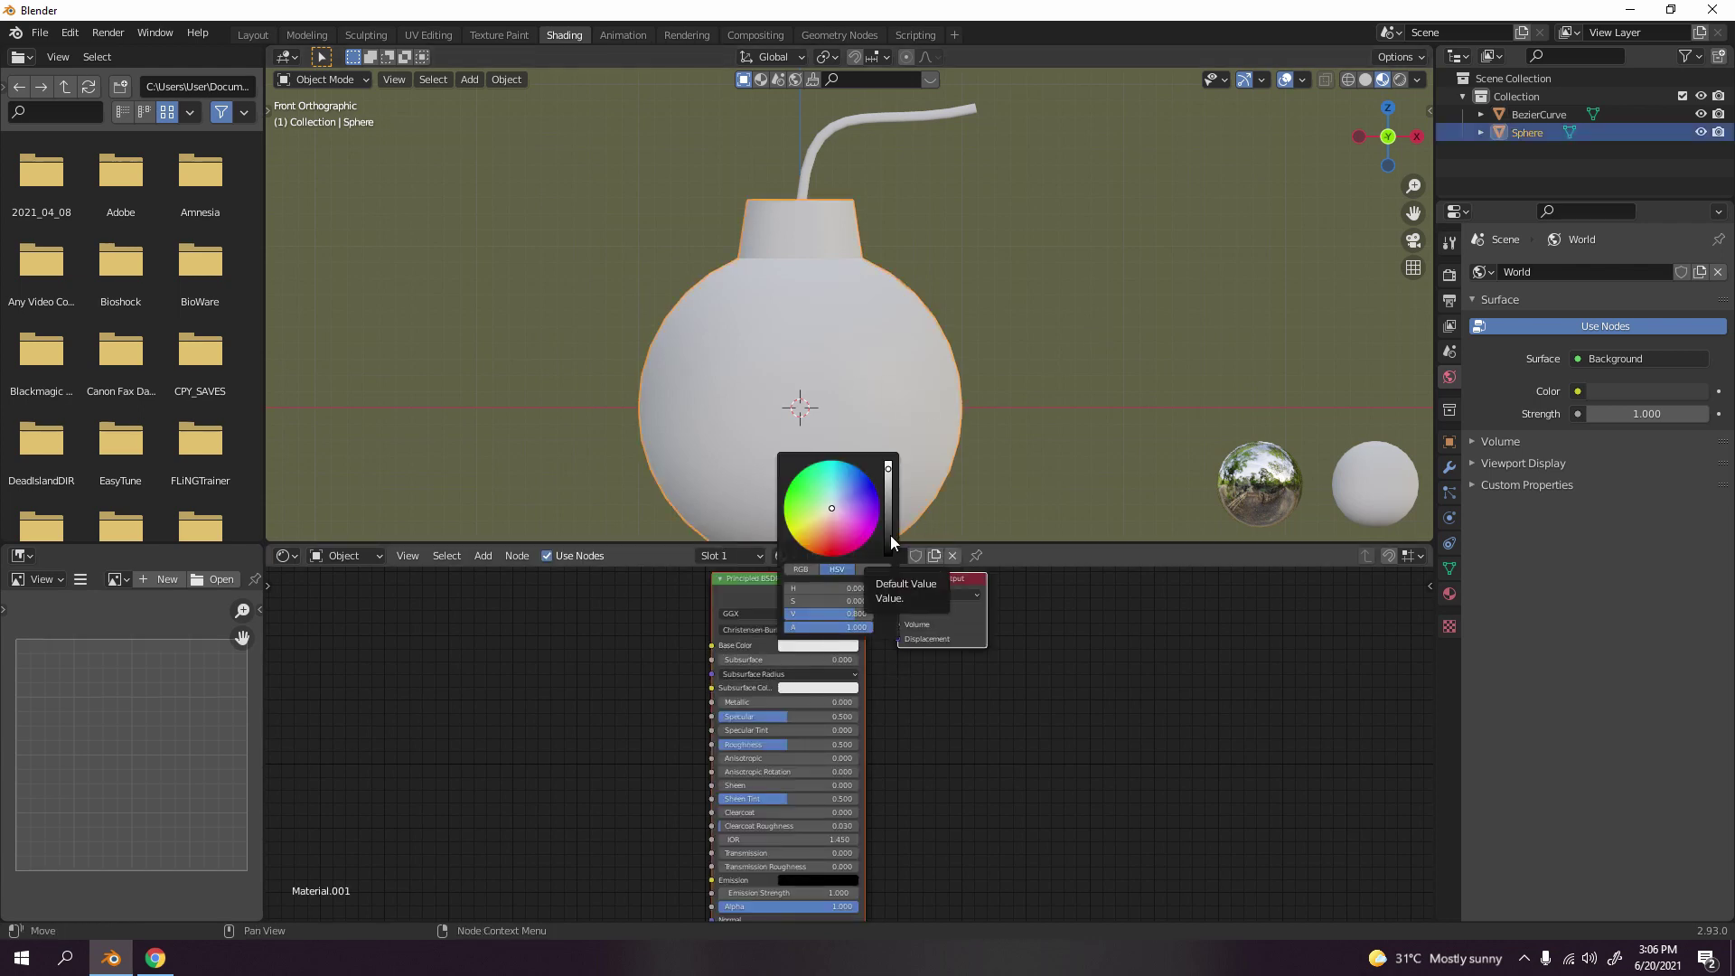
pyautogui.click(890, 535)
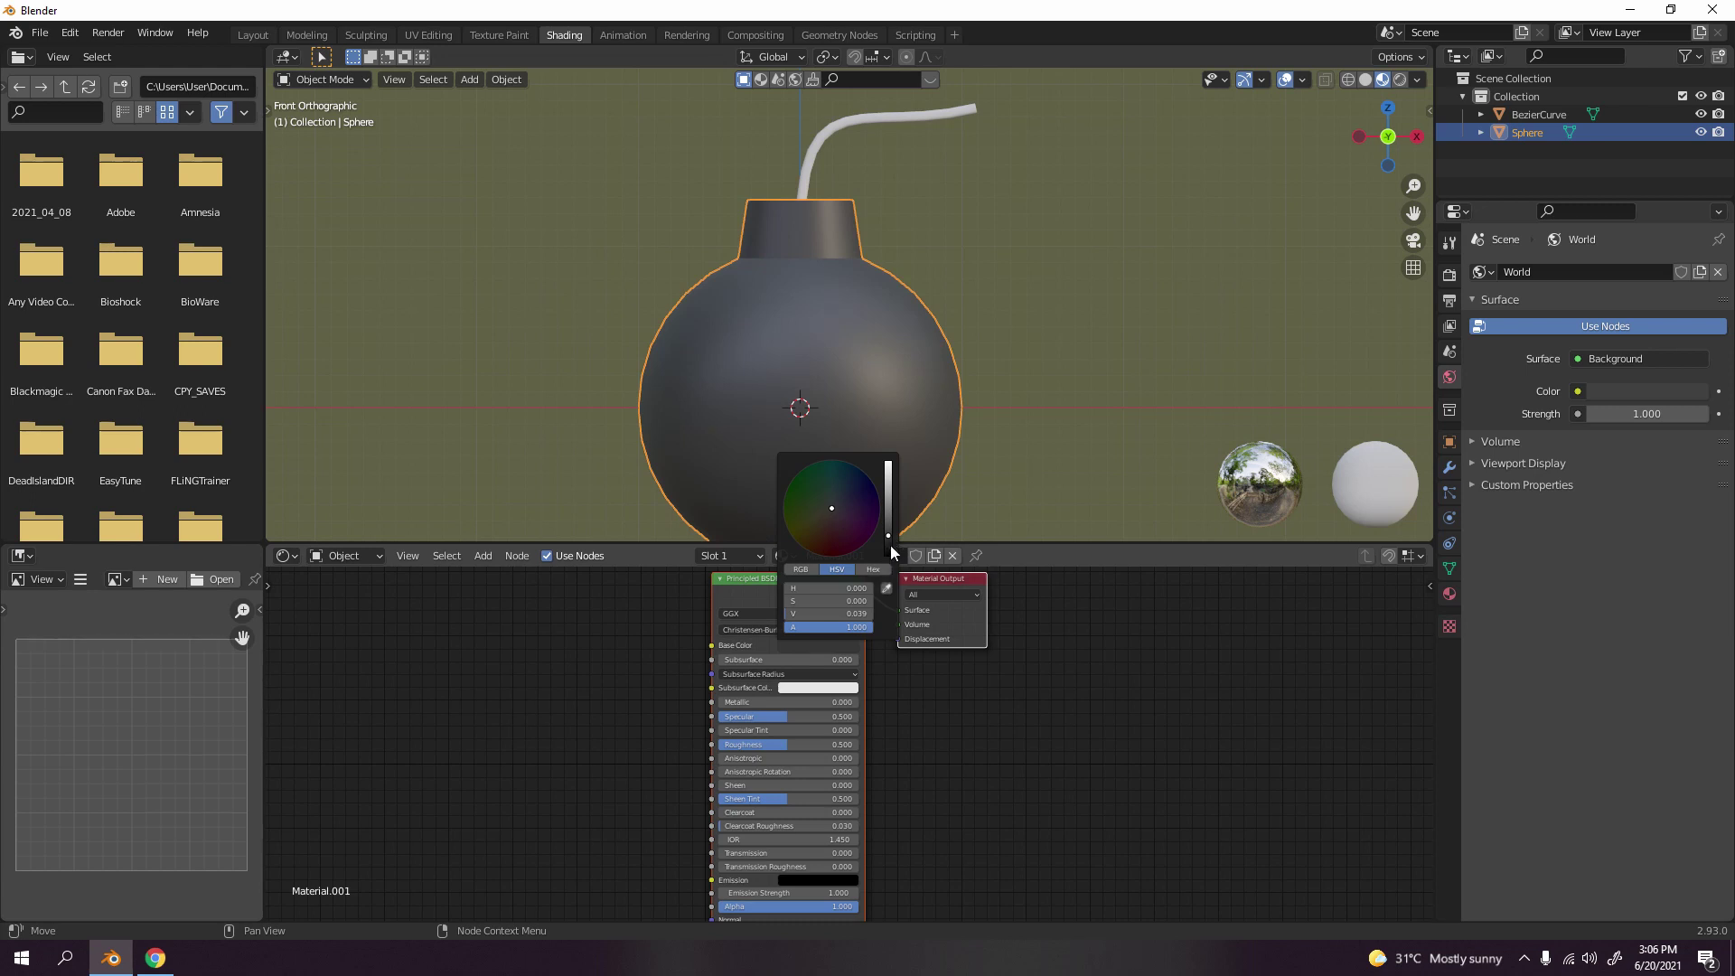
# - Set the body material's roughness to 0.586 and its specular to 0.077
pyautogui.click(761, 746)
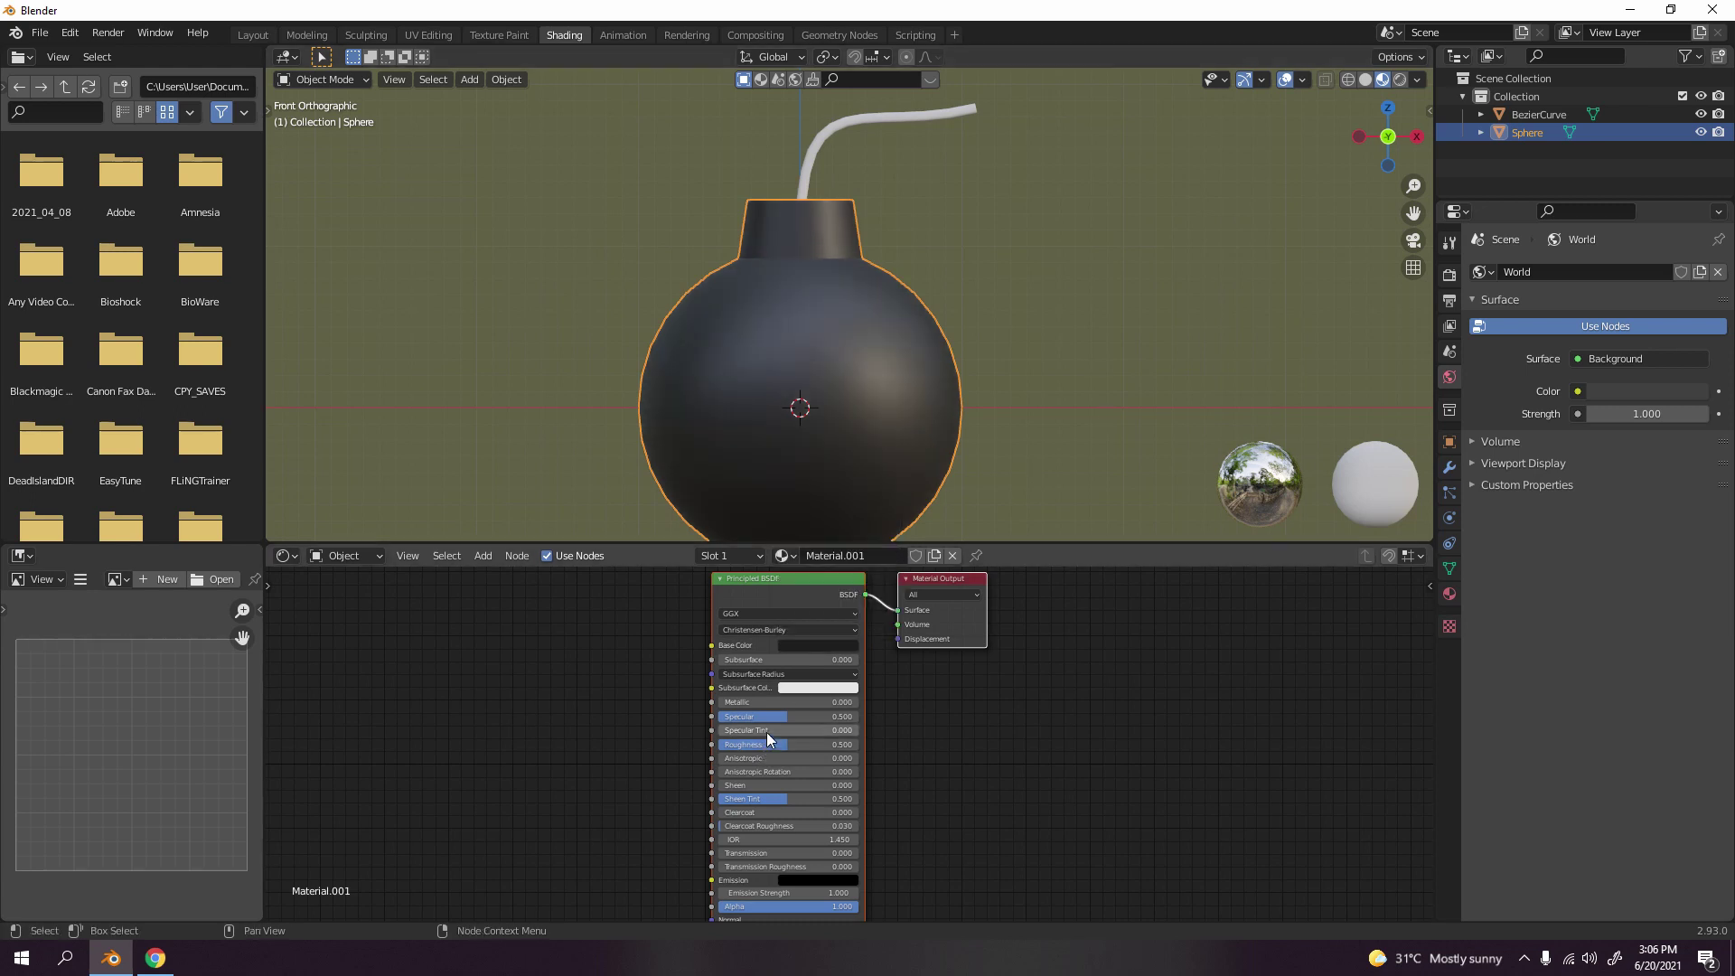
pyautogui.write('0')
pyautogui.press('Return')
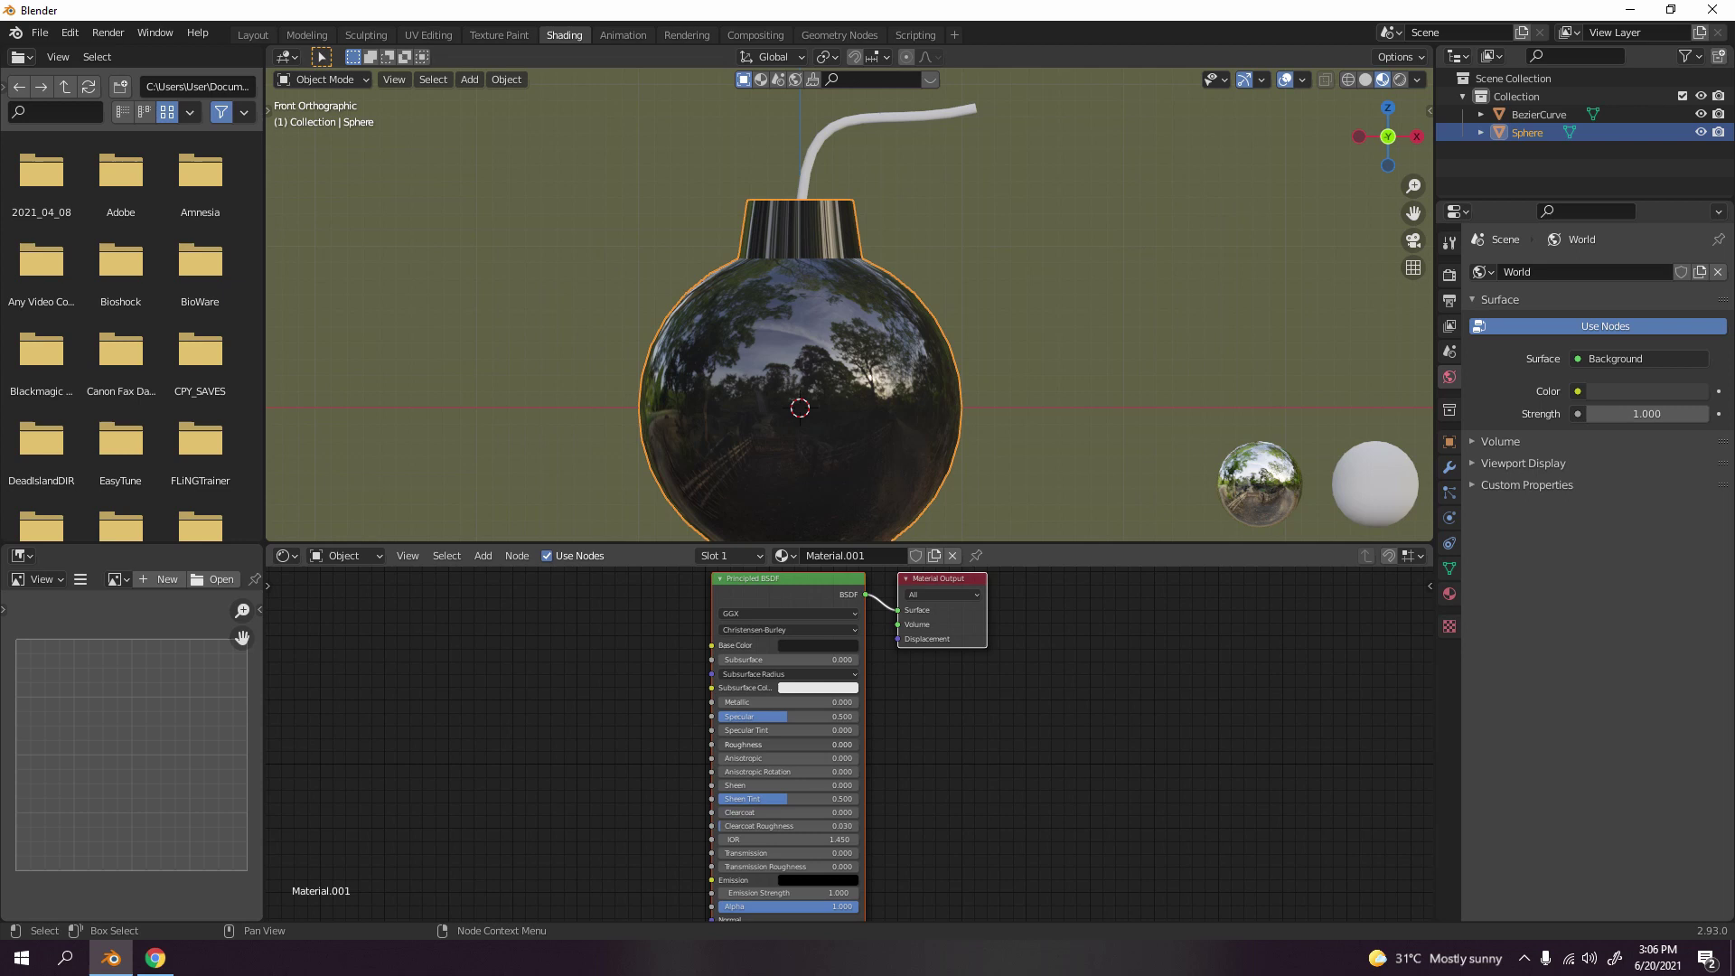
pyautogui.moveTo(761, 745)
pyautogui.mouseDown()
pyautogui.moveTo(800, 744)
pyautogui.moveTo(802, 715)
pyautogui.moveTo(752, 716)
pyautogui.mouseUp()
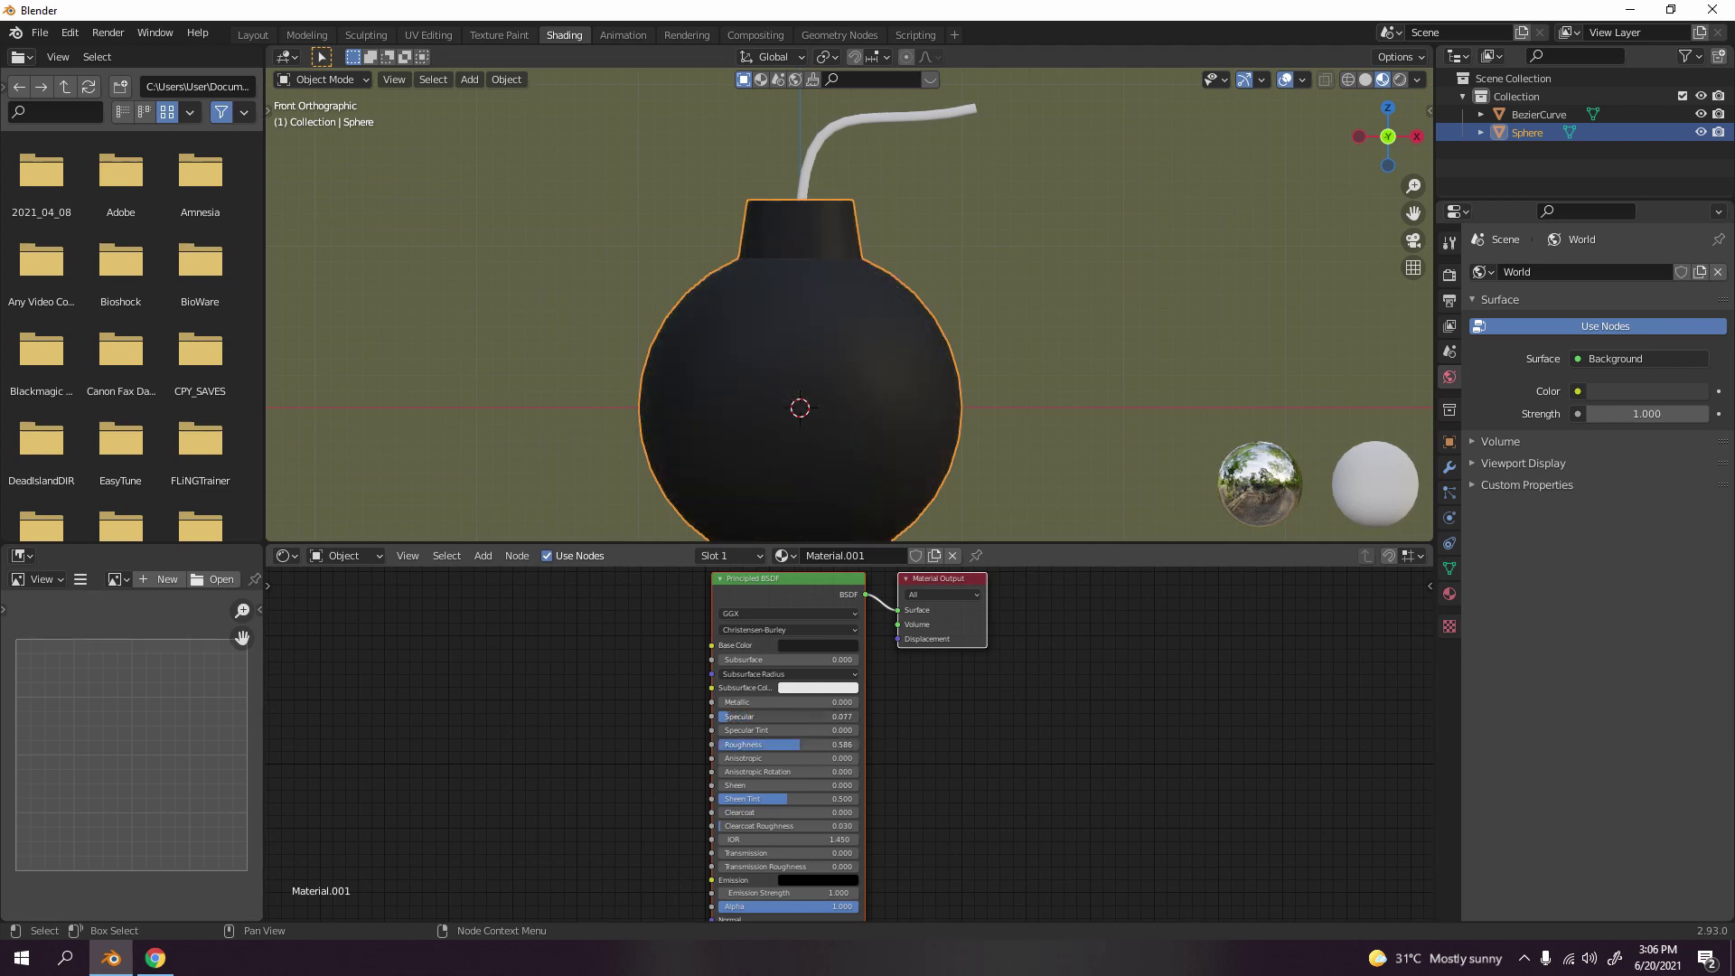
# - Examine the darkened body against the unshaded fuse from a raised angle, close up and from farther away
pyautogui.moveTo(1025, 393)
pyautogui.mouseDown(button='middle')
pyautogui.moveTo(826, 371)
pyautogui.moveTo(986, 475)
pyautogui.moveTo(1022, 384)
pyautogui.mouseUp(button='middle')
pyautogui.scroll(4, 1022, 378)
pyautogui.scroll(3, 989, 325)
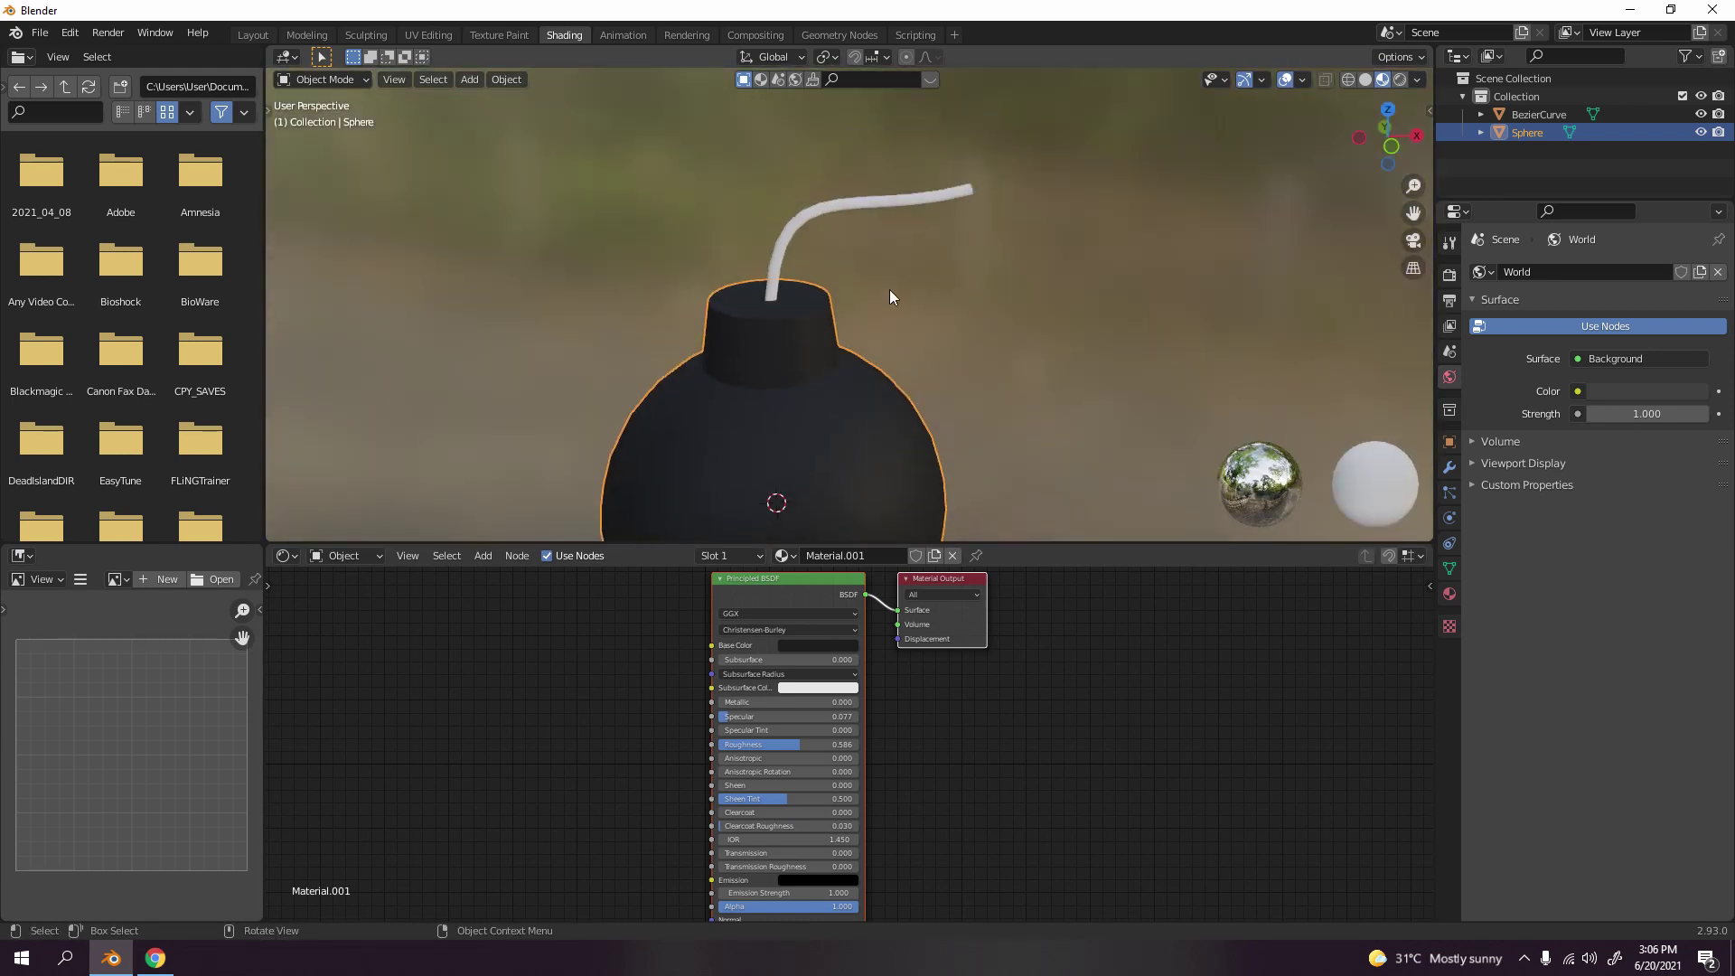
pyautogui.click(860, 202)
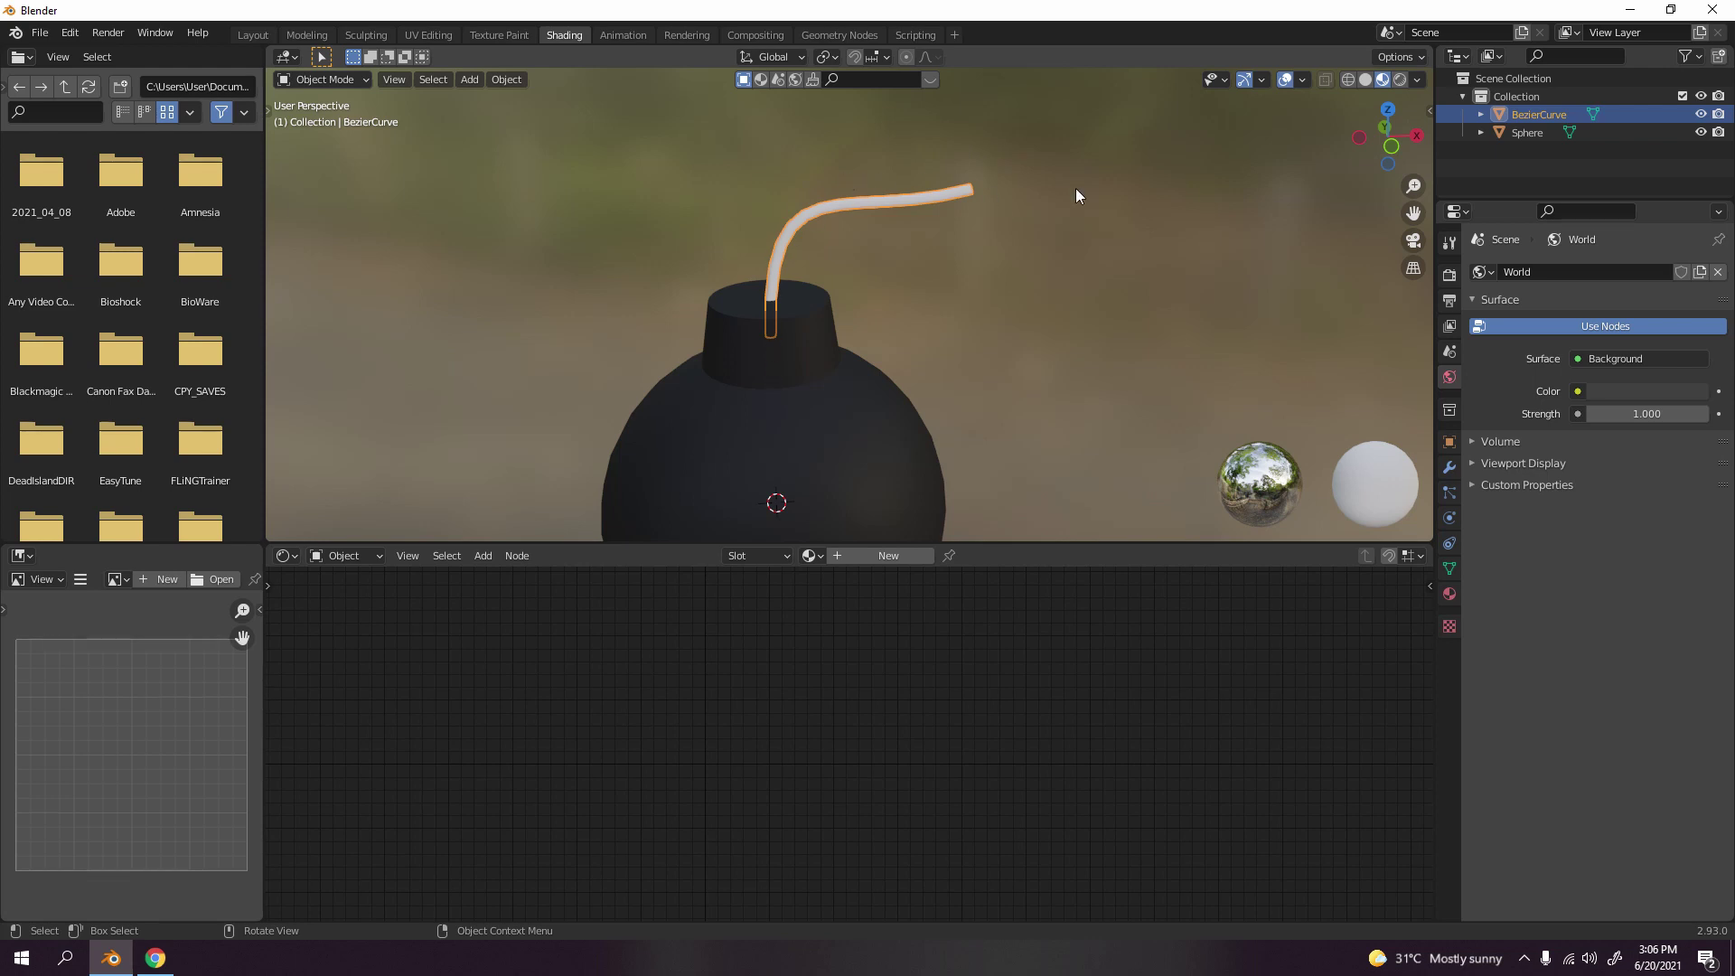
pyautogui.moveTo(1108, 219); pyautogui.dragTo(1013, 275, button='middle')
pyautogui.scroll(2, 994, 188)
pyautogui.scroll(-4, 1006, 311)
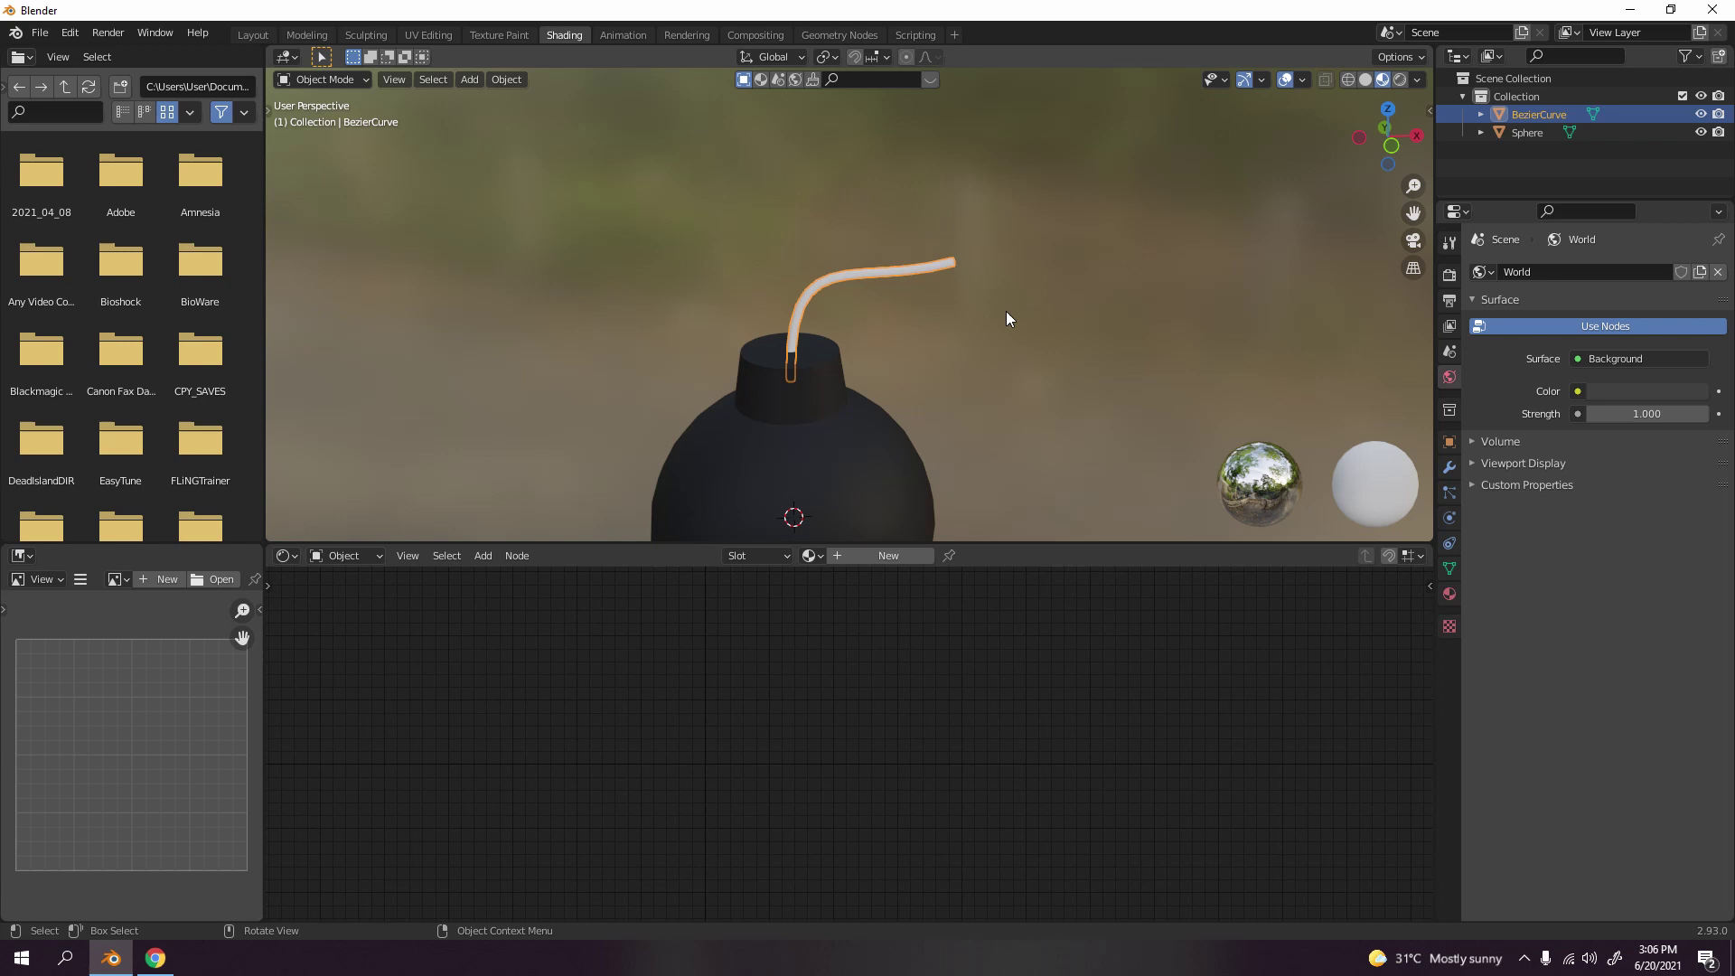
pyautogui.click(1022, 315)
pyautogui.scroll(5, 1022, 315)
pyautogui.scroll(-4, 1019, 291)
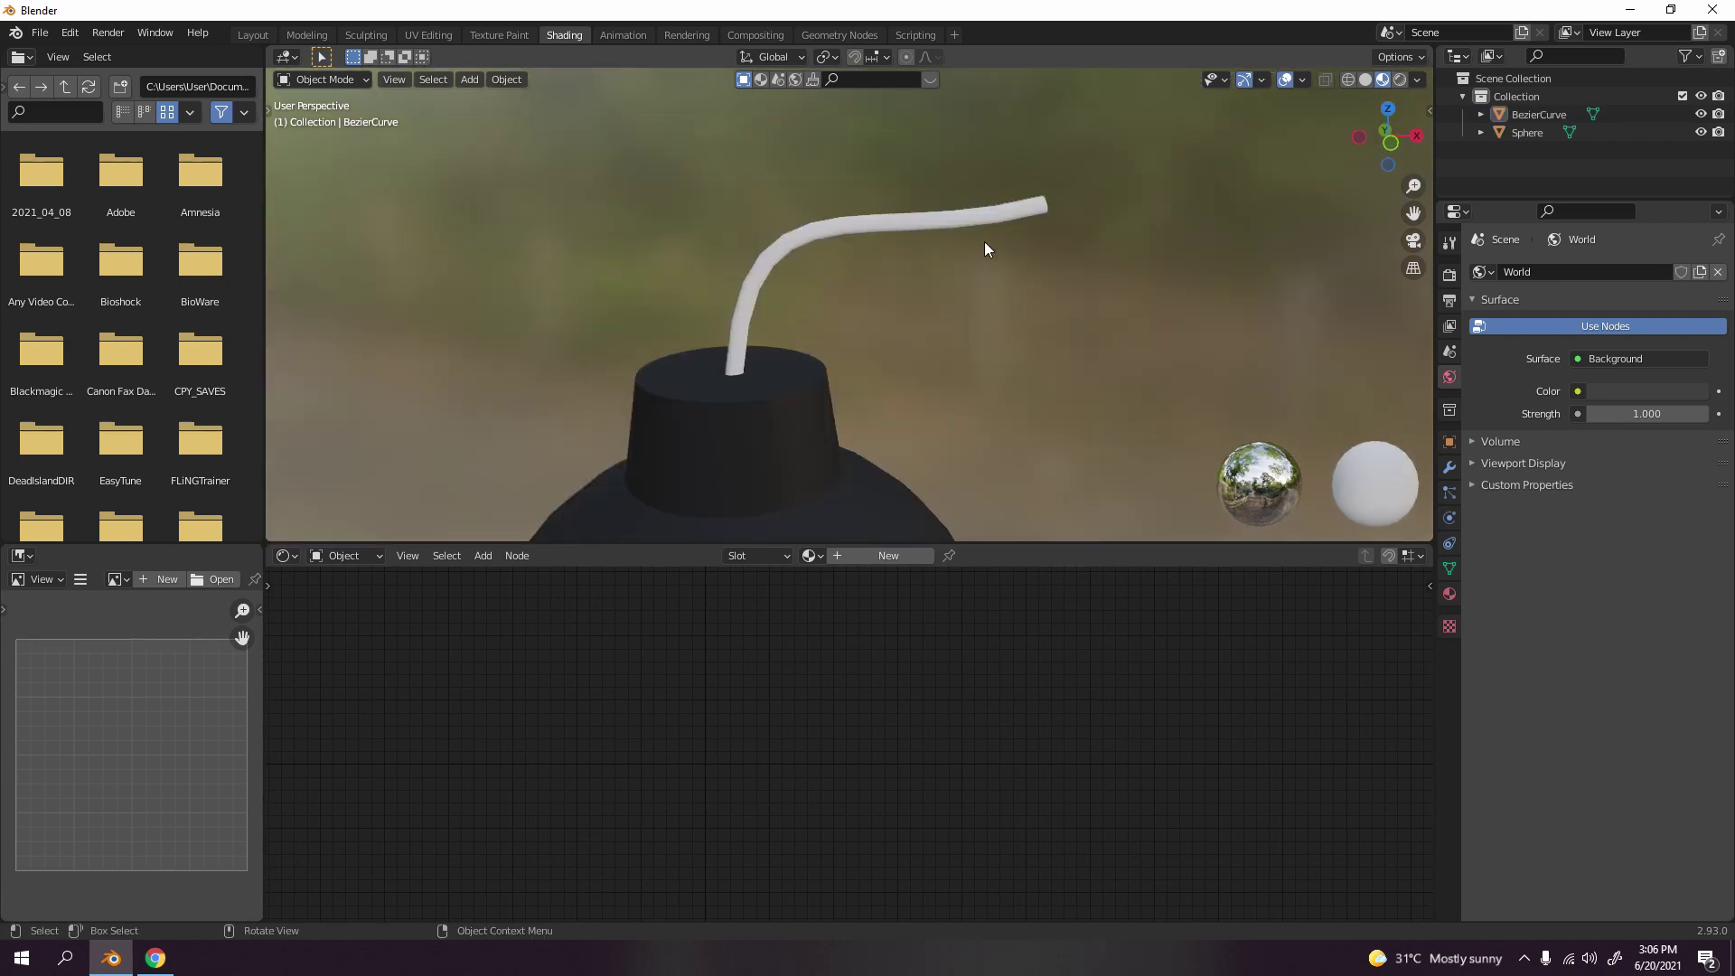
# - Add a new material to the fuse with a darkened golden-brown base color, hue about 0.091, and clear the selection
pyautogui.click(981, 226)
pyautogui.click(887, 553)
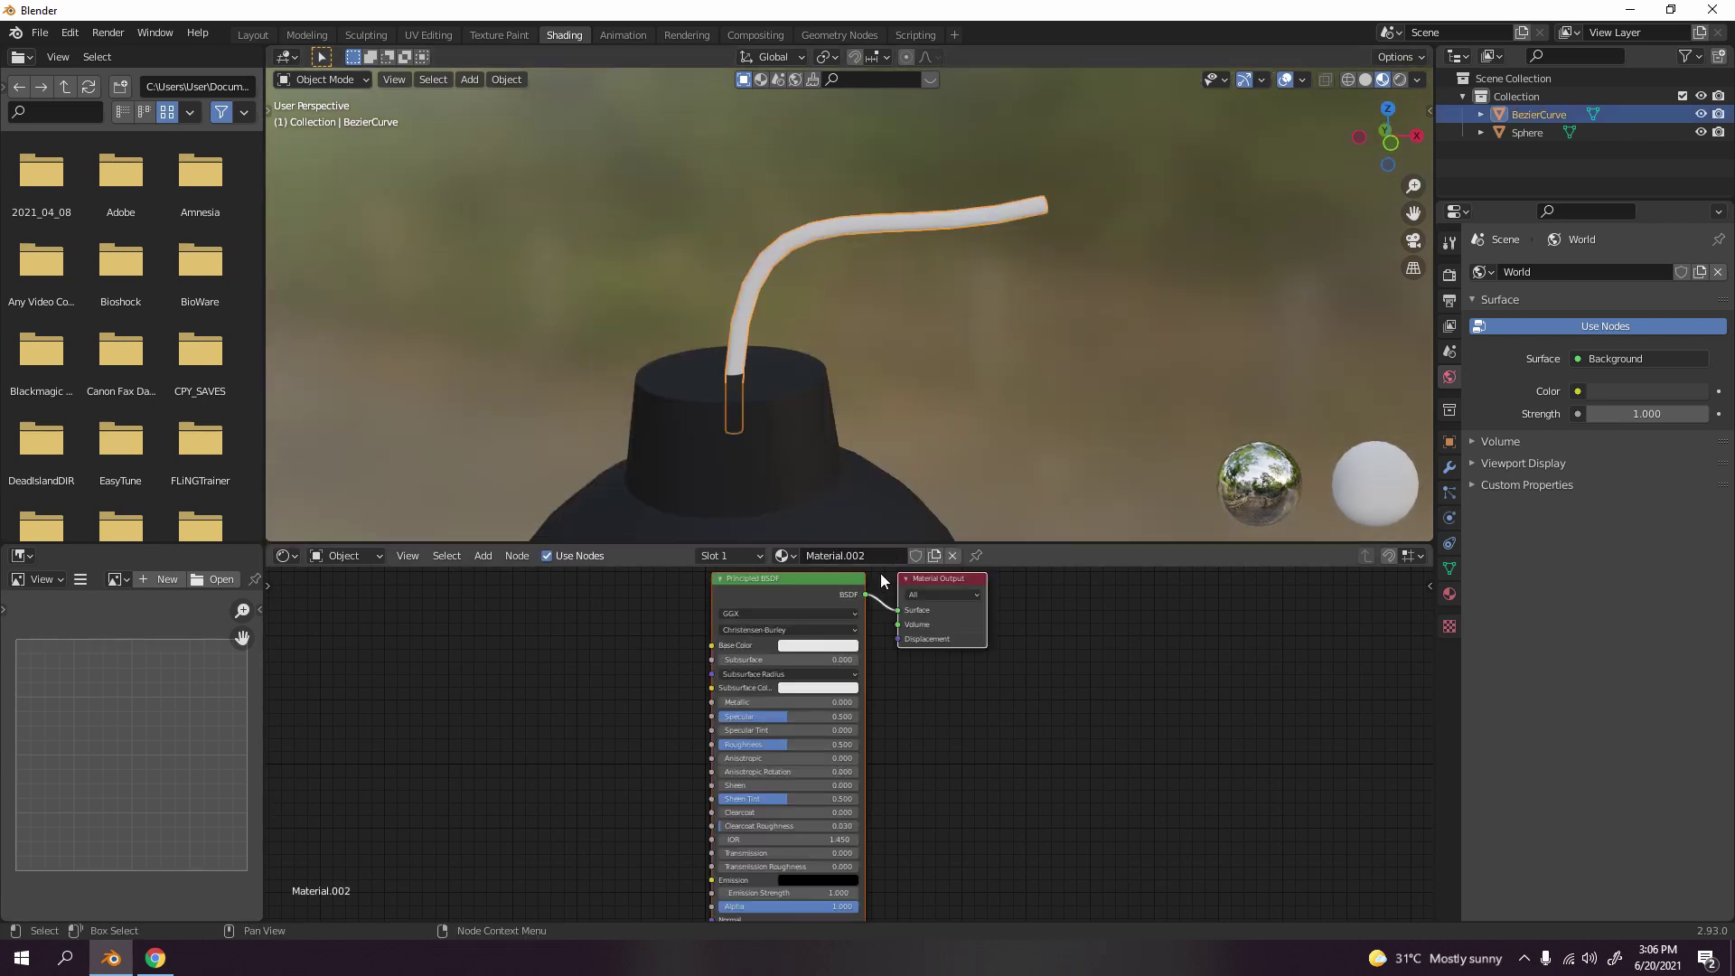
pyautogui.click(810, 647)
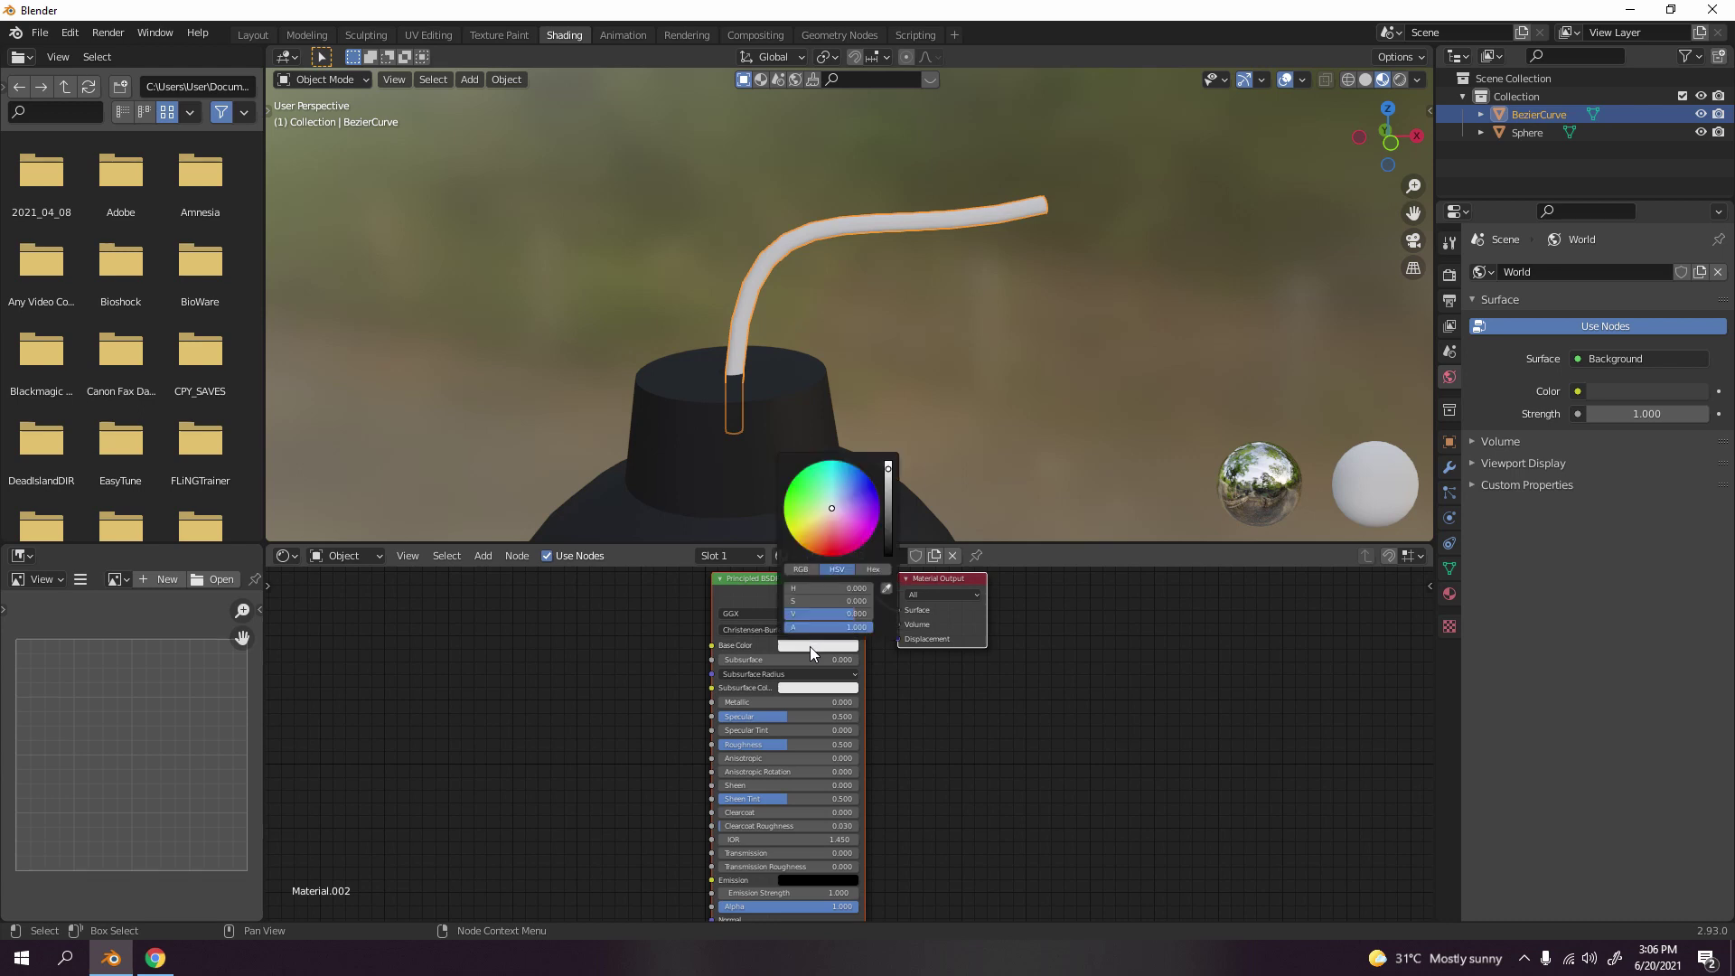
pyautogui.click(814, 529)
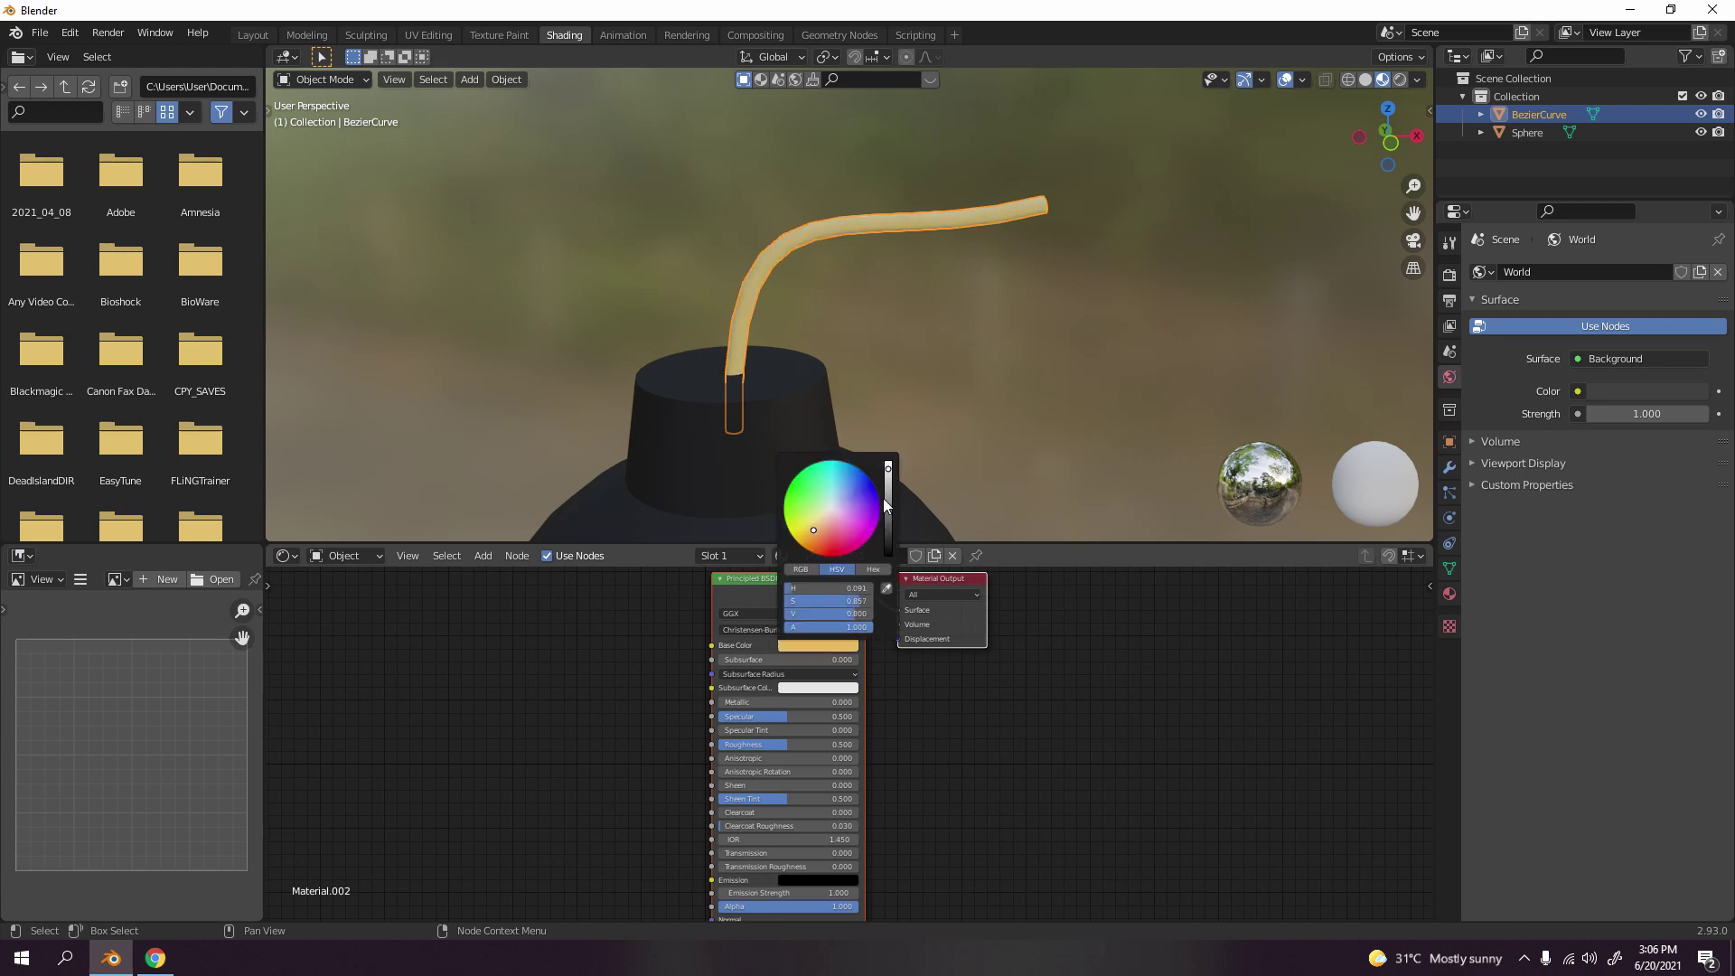
pyautogui.click(886, 502)
pyautogui.click(953, 329)
# - Set the fuse material's roughness to 1.000 and its specular to 0.000
pyautogui.press('KP_7')
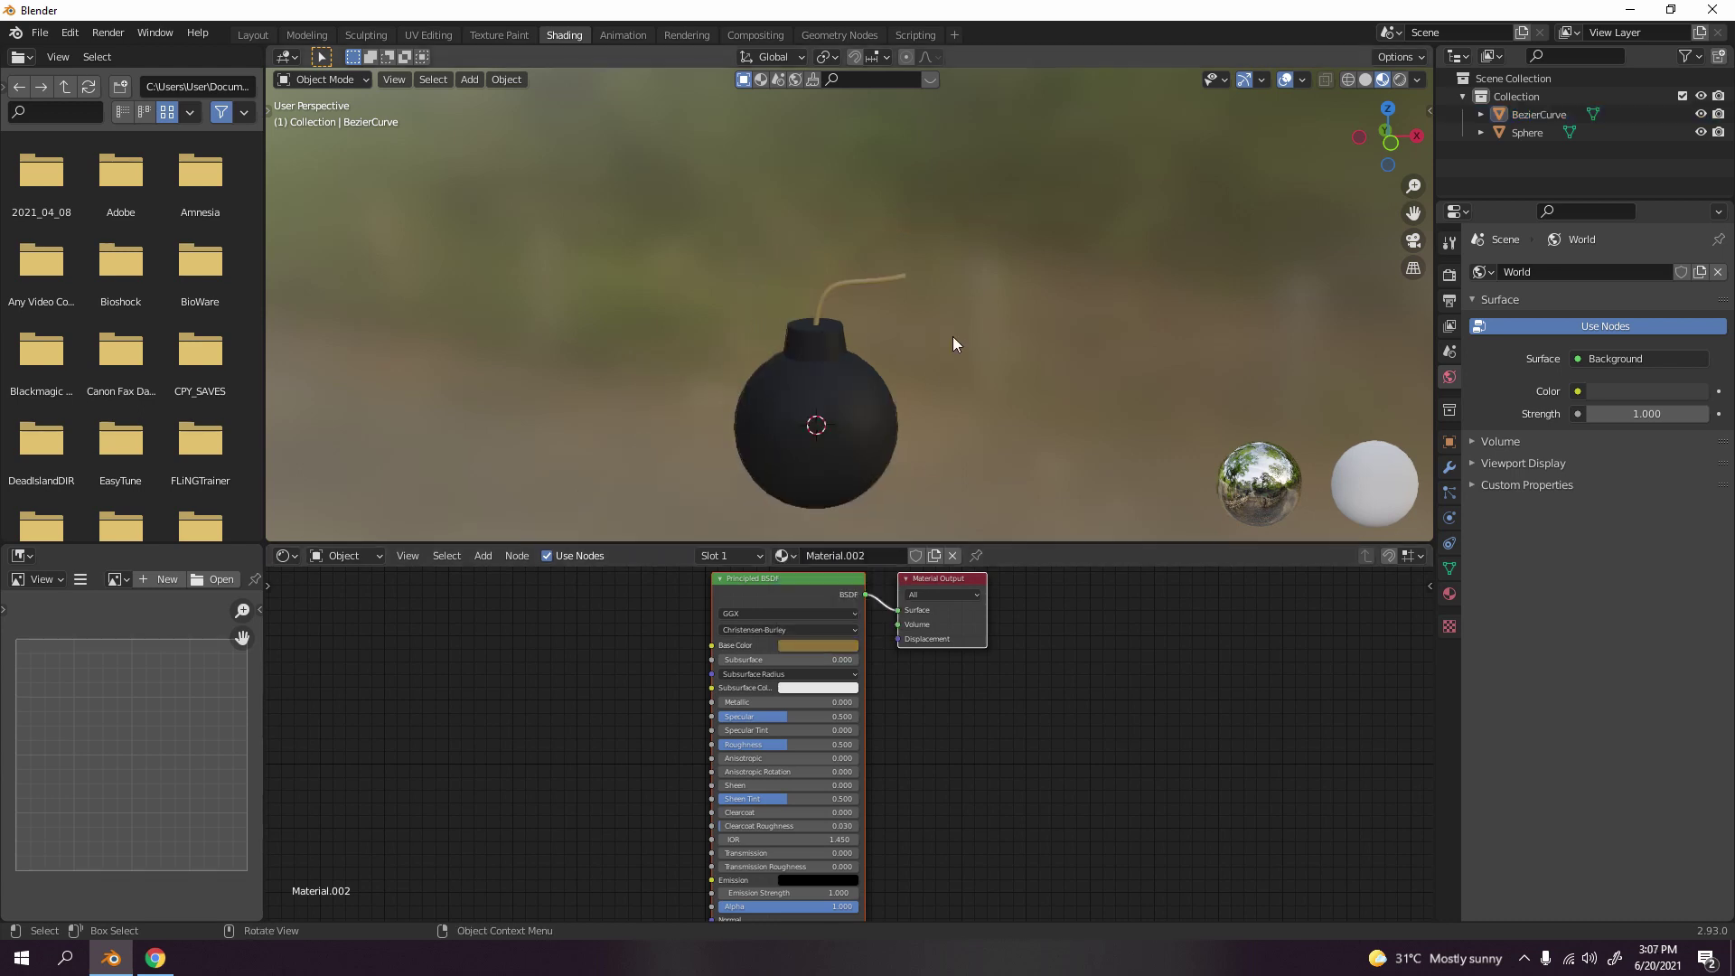
pyautogui.moveTo(918, 393); pyautogui.dragTo(919, 395, button='middle')
pyautogui.scroll(-4, 949, 416)
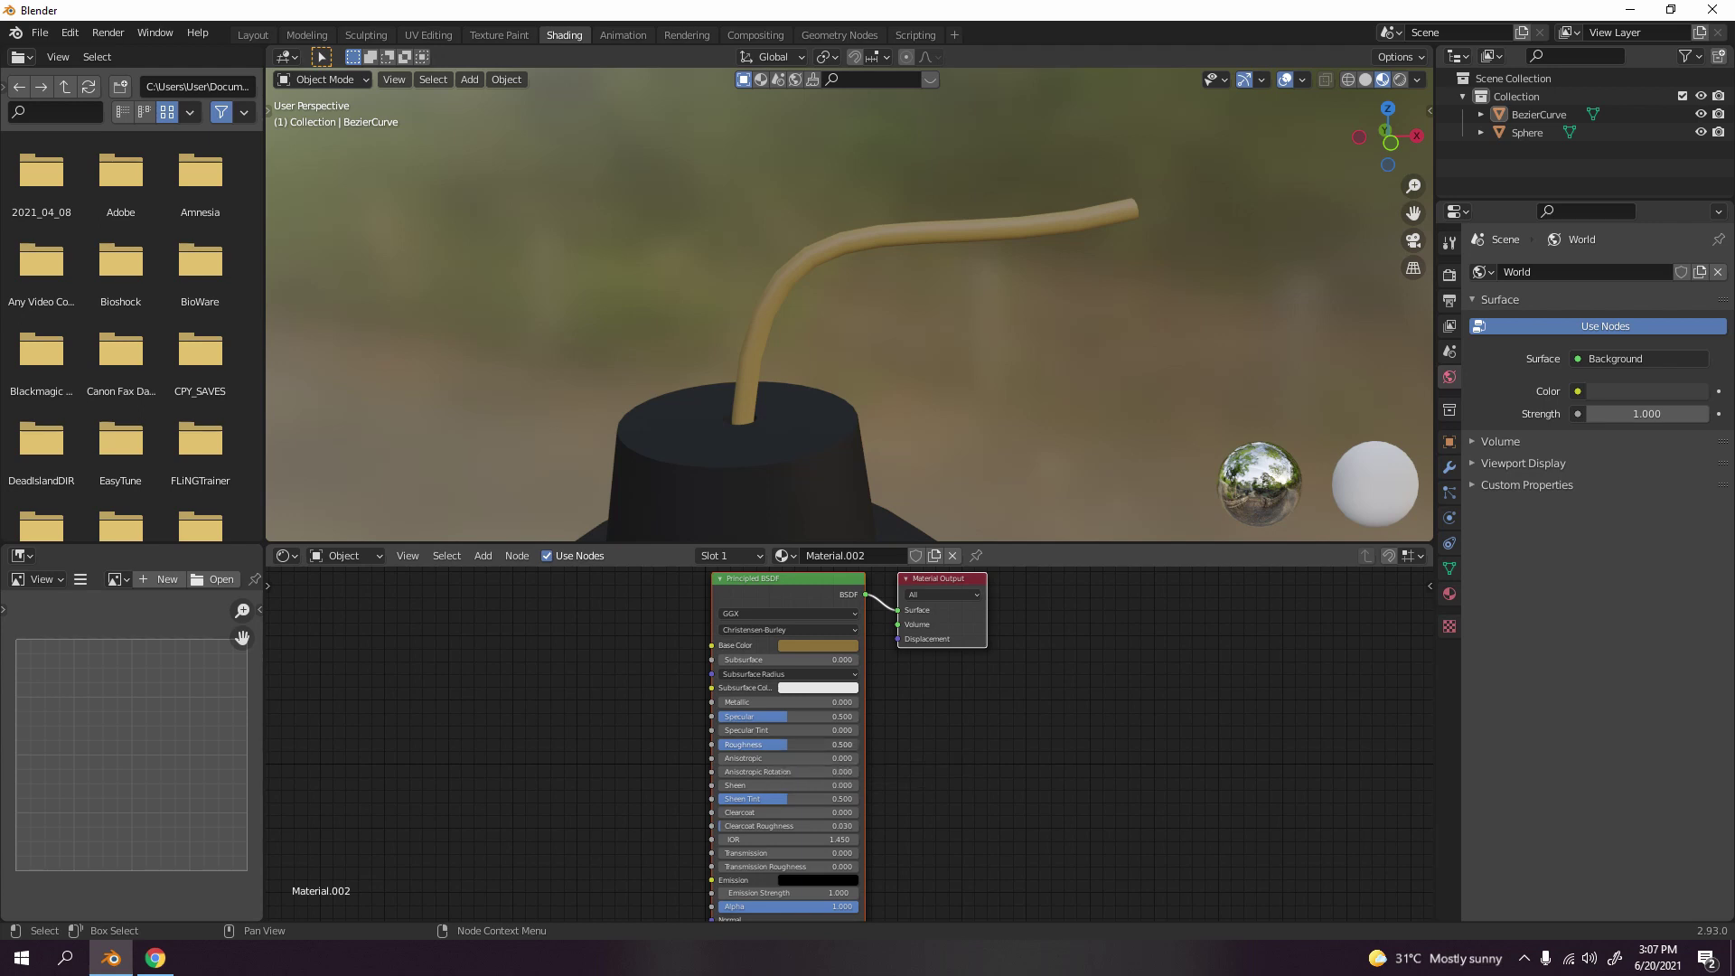
pyautogui.moveTo(788, 744); pyautogui.dragTo(741, 717)
# - Examine the colored bomb from several angles, close up and from a distance, to judge both materials
pyautogui.moveTo(1014, 357); pyautogui.dragTo(898, 380, button='middle')
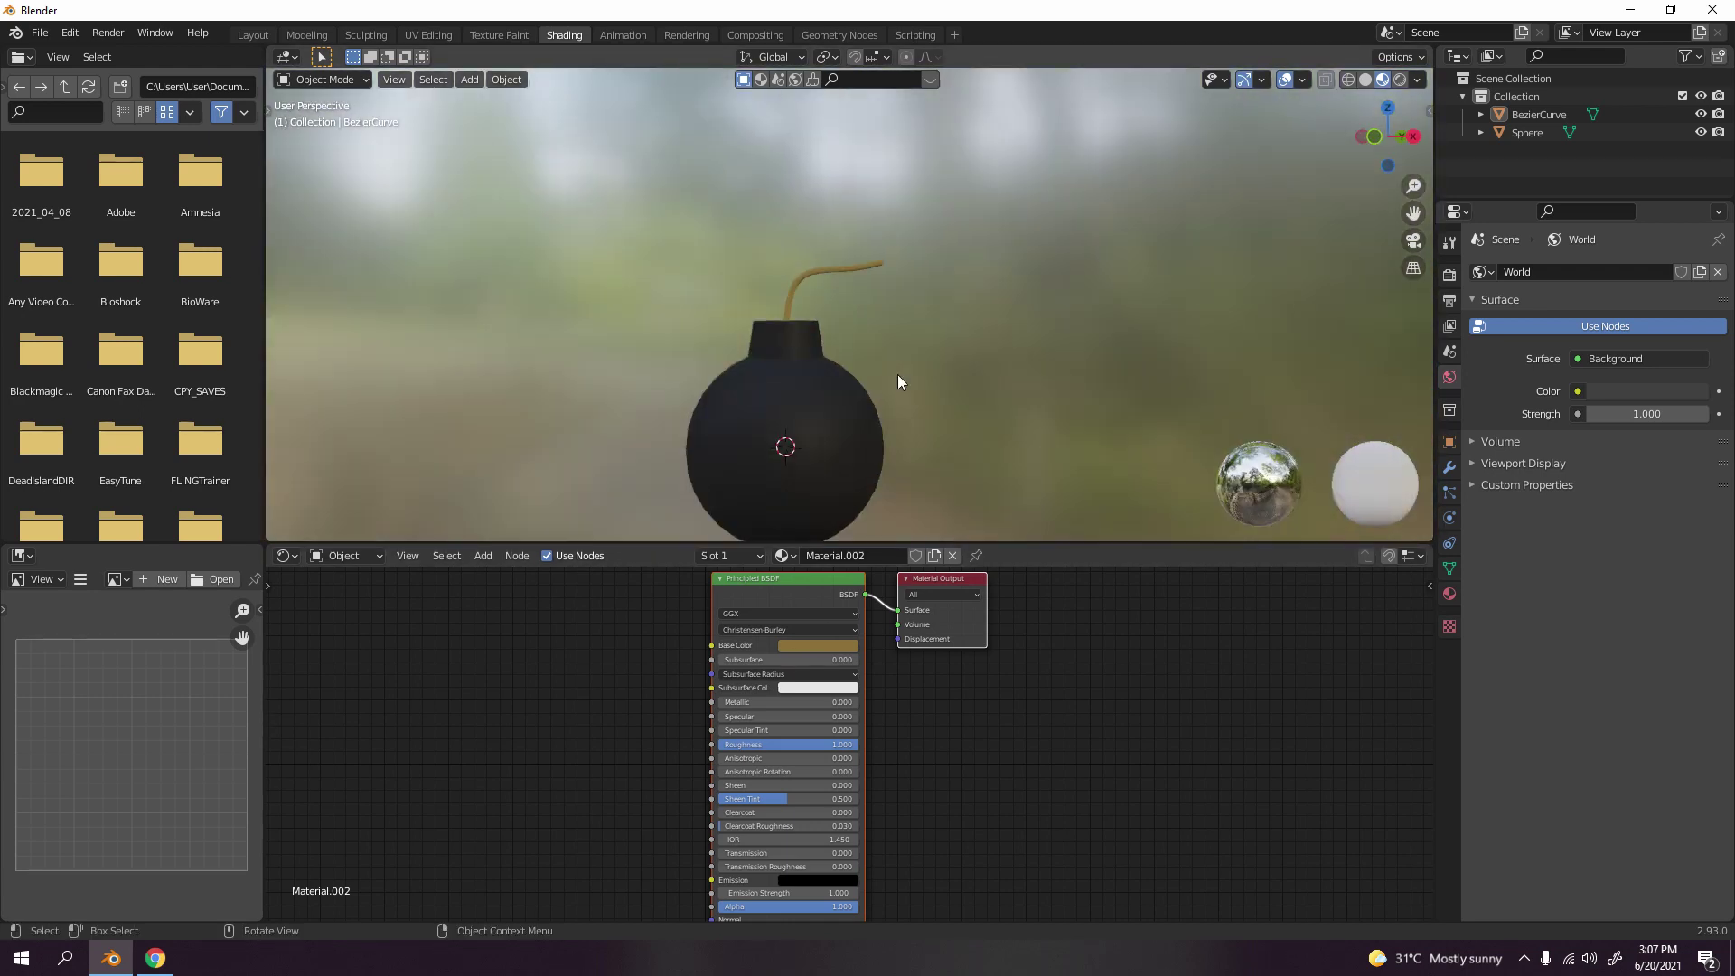
pyautogui.scroll(-3, 880, 317)
pyautogui.moveTo(879, 317); pyautogui.dragTo(866, 340, button='middle')
pyautogui.scroll(4, 929, 346)
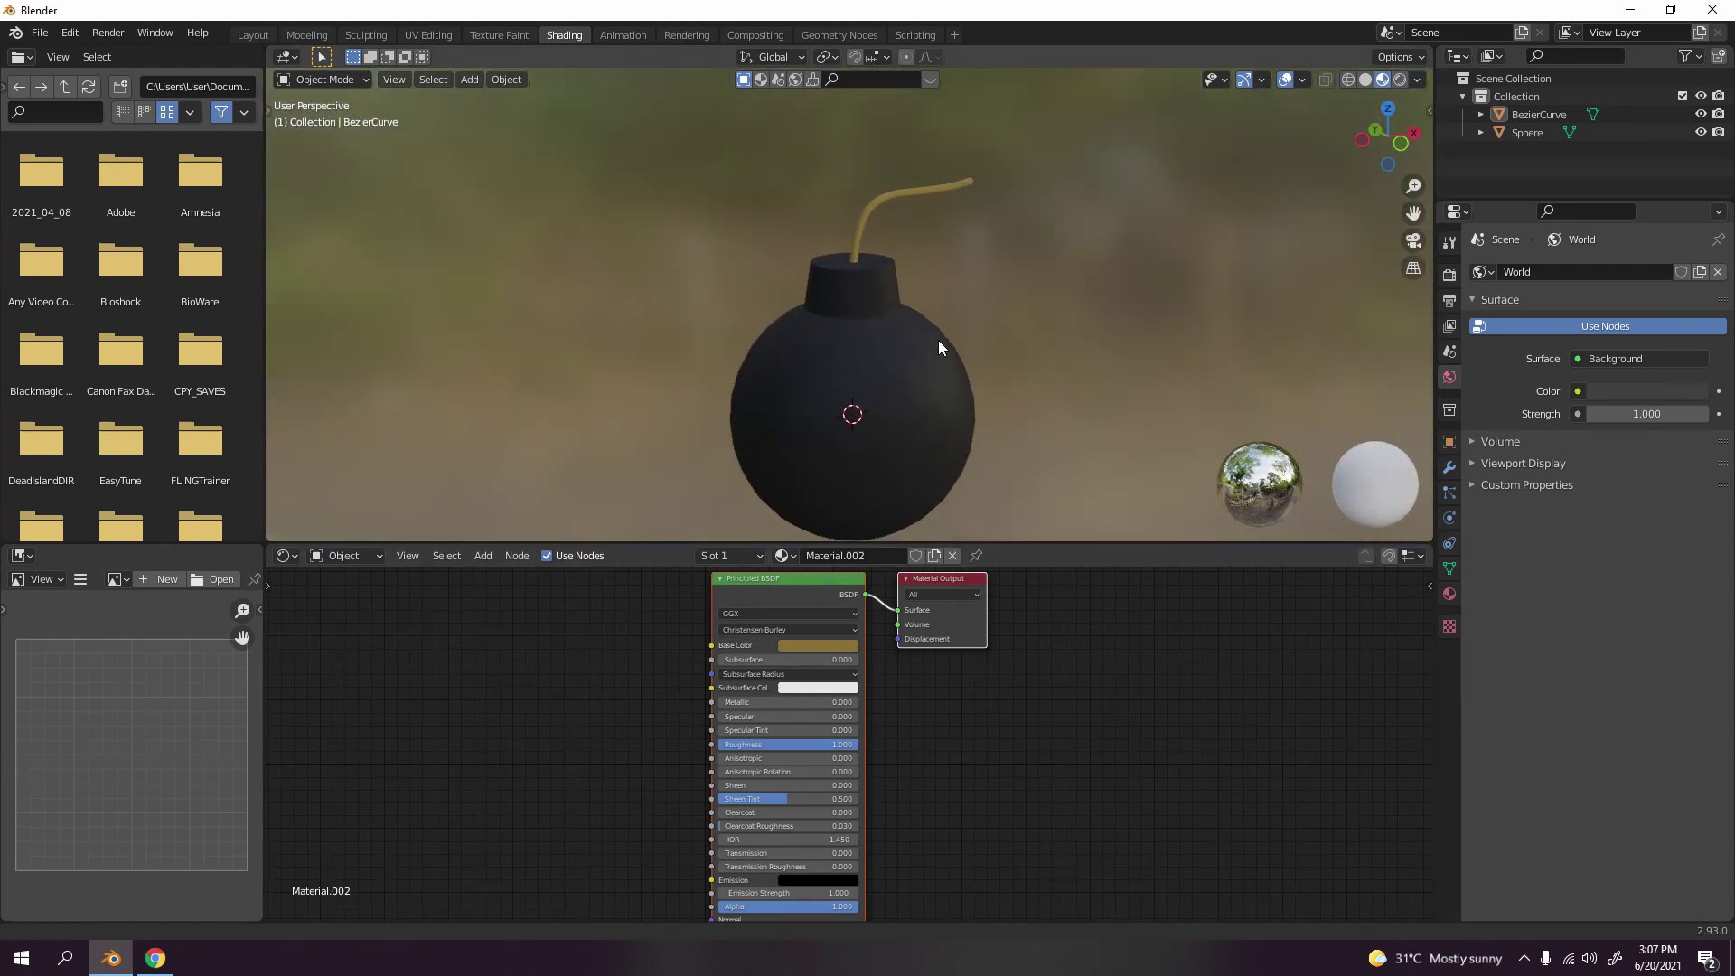
pyautogui.moveTo(992, 372); pyautogui.dragTo(854, 352, button='middle')
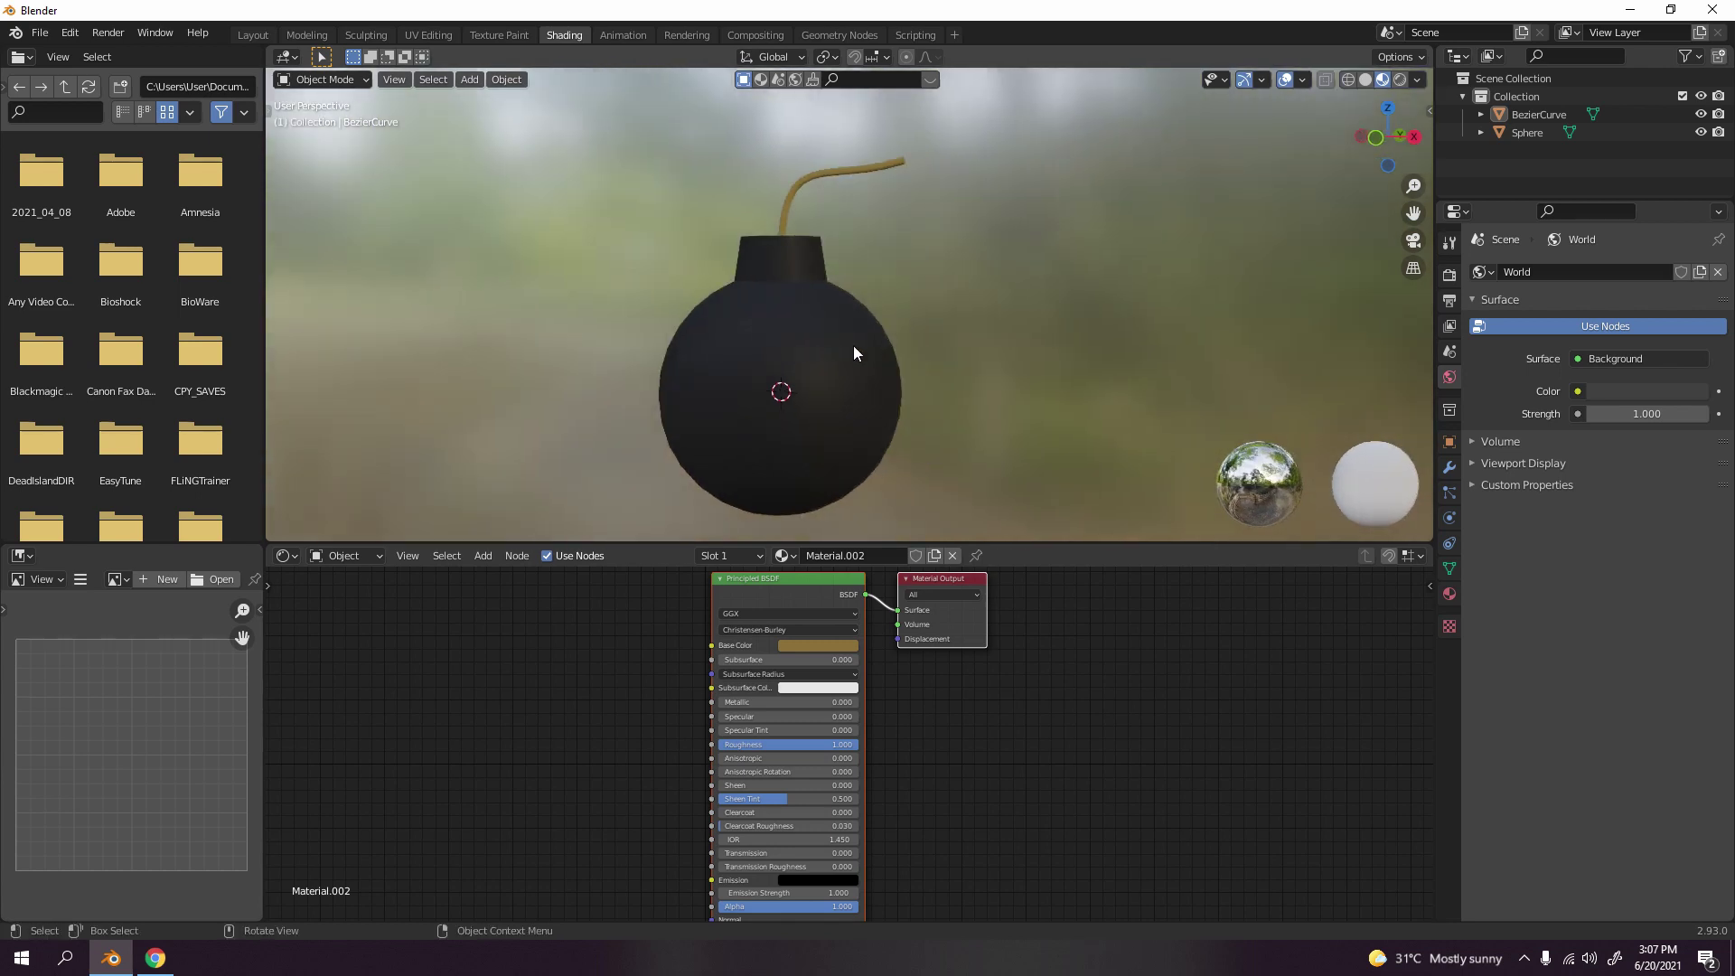
pyautogui.scroll(-3, 847, 358)
pyautogui.moveTo(747, 398); pyautogui.dragTo(936, 269, button='middle')
pyautogui.scroll(4, 907, 395)
pyautogui.scroll(-2, 921, 278)
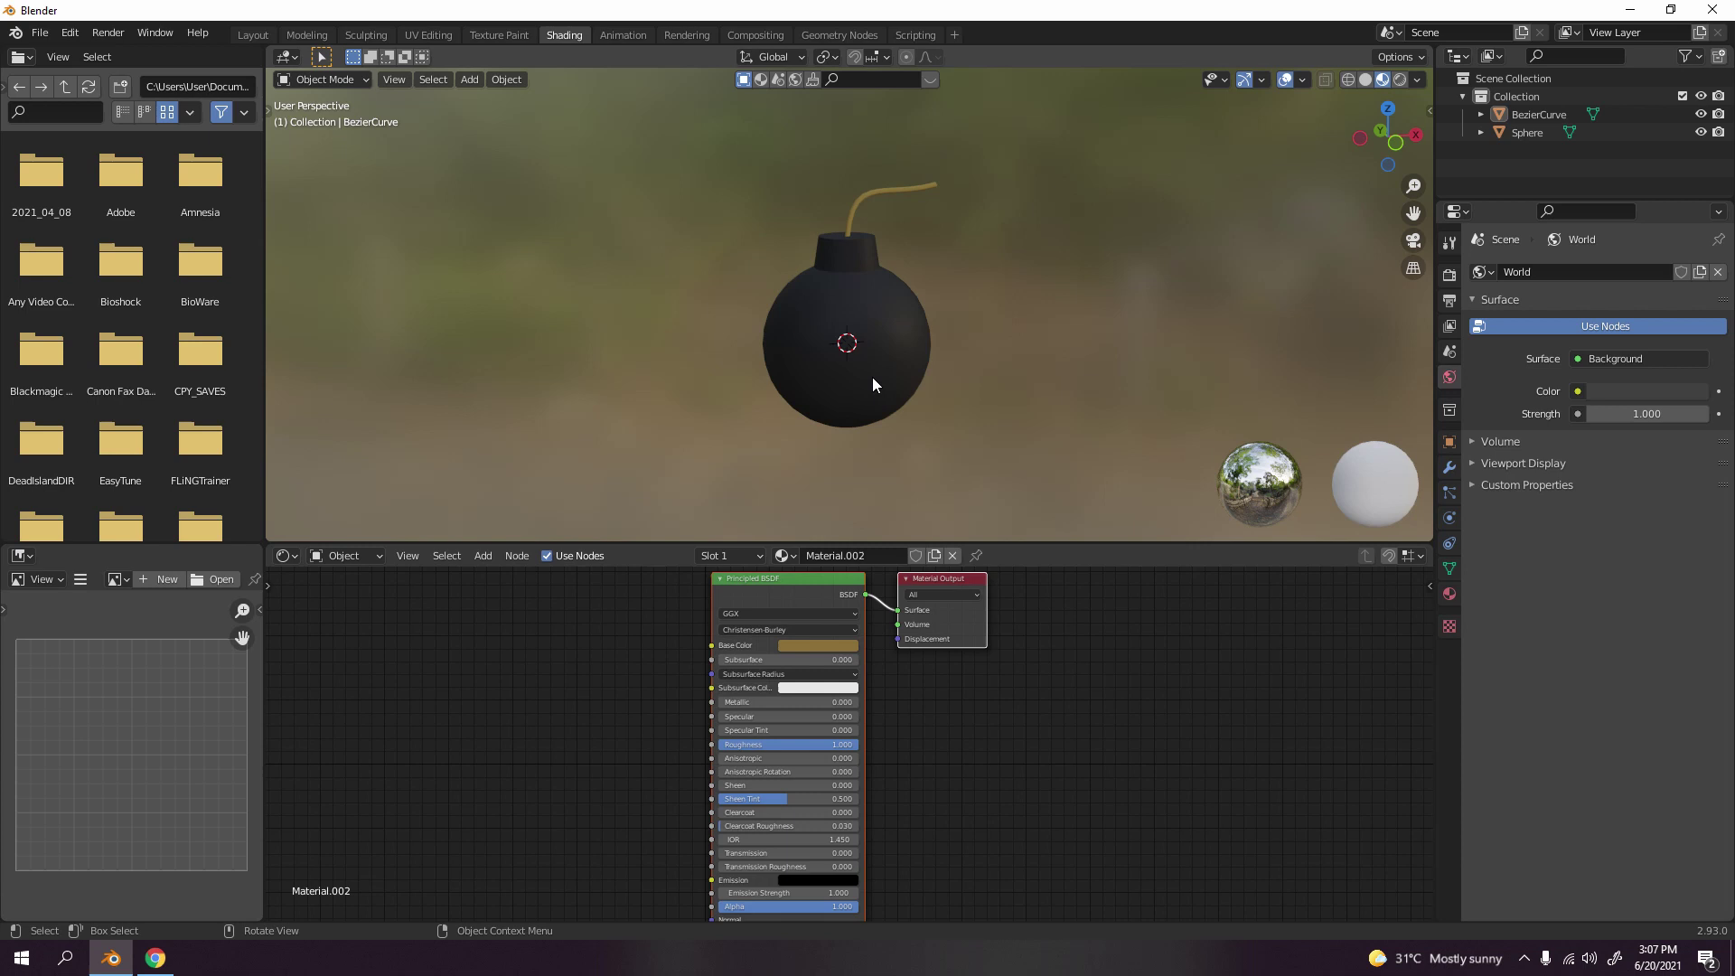
pyautogui.scroll(5, 873, 384)
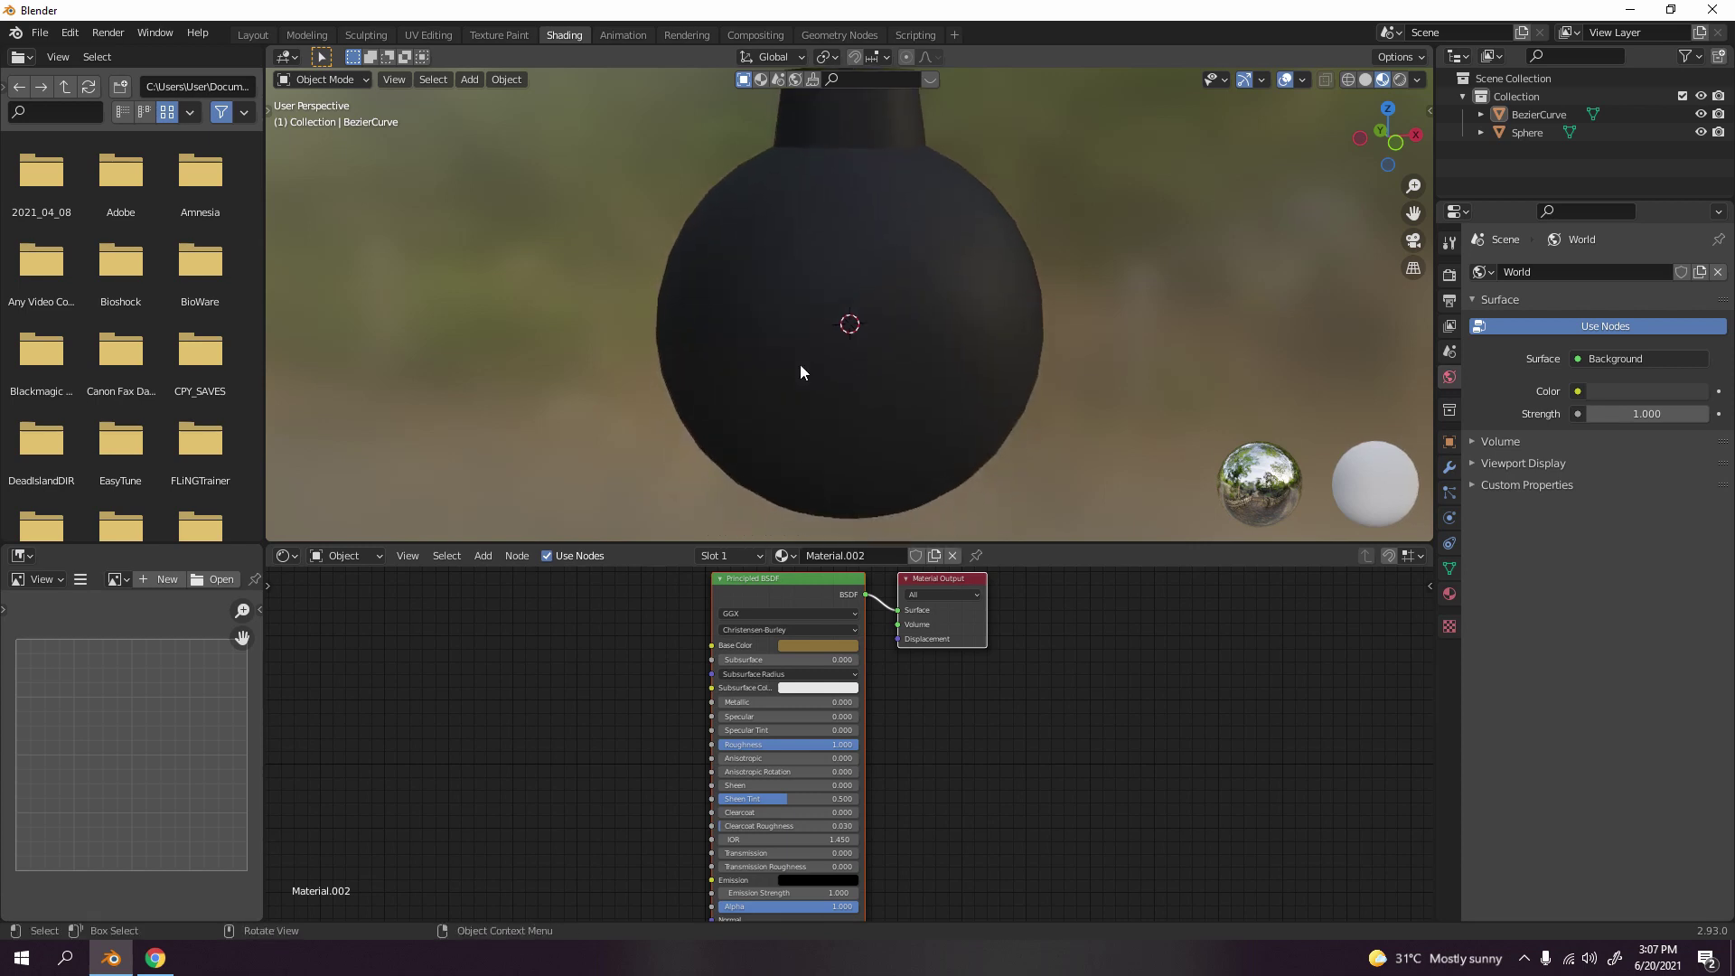
pyautogui.scroll(-4, 811, 378)
pyautogui.scroll(6, 898, 283)
pyautogui.moveTo(898, 283); pyautogui.dragTo(851, 439, button='middle')
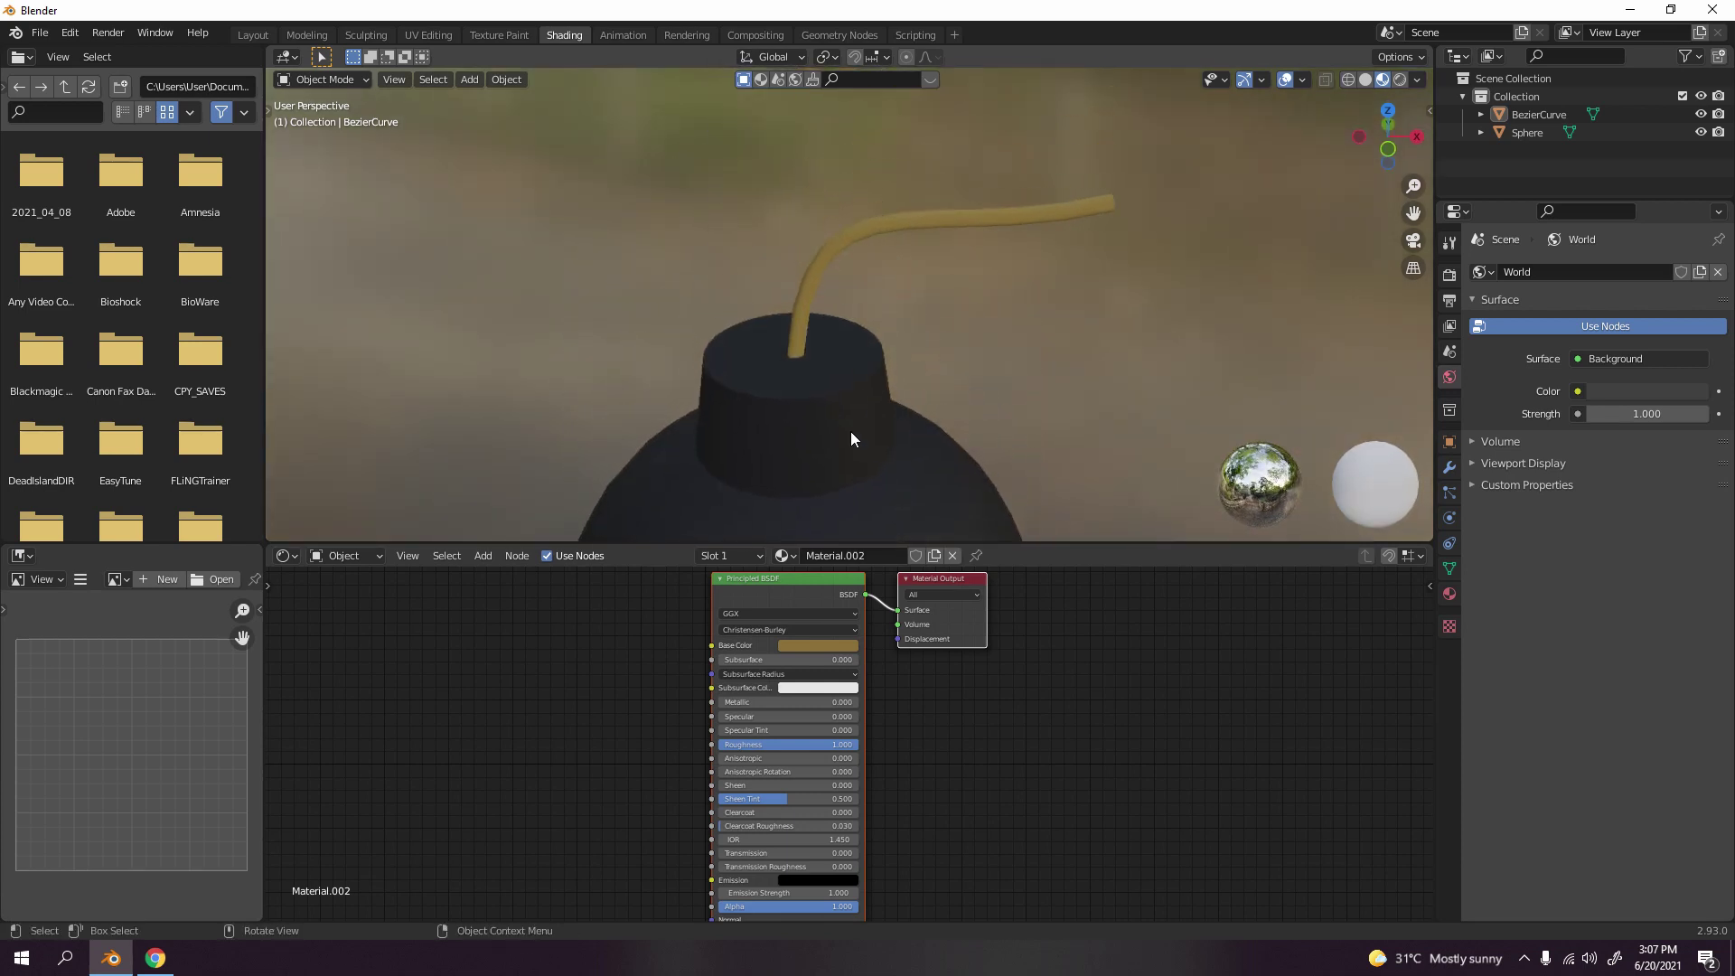
# - Inspect the selected fuse up close, and view the whole bomb with nothing selected
pyautogui.click(868, 227)
pyautogui.scroll(-3, 865, 237)
pyautogui.scroll(7, 922, 244)
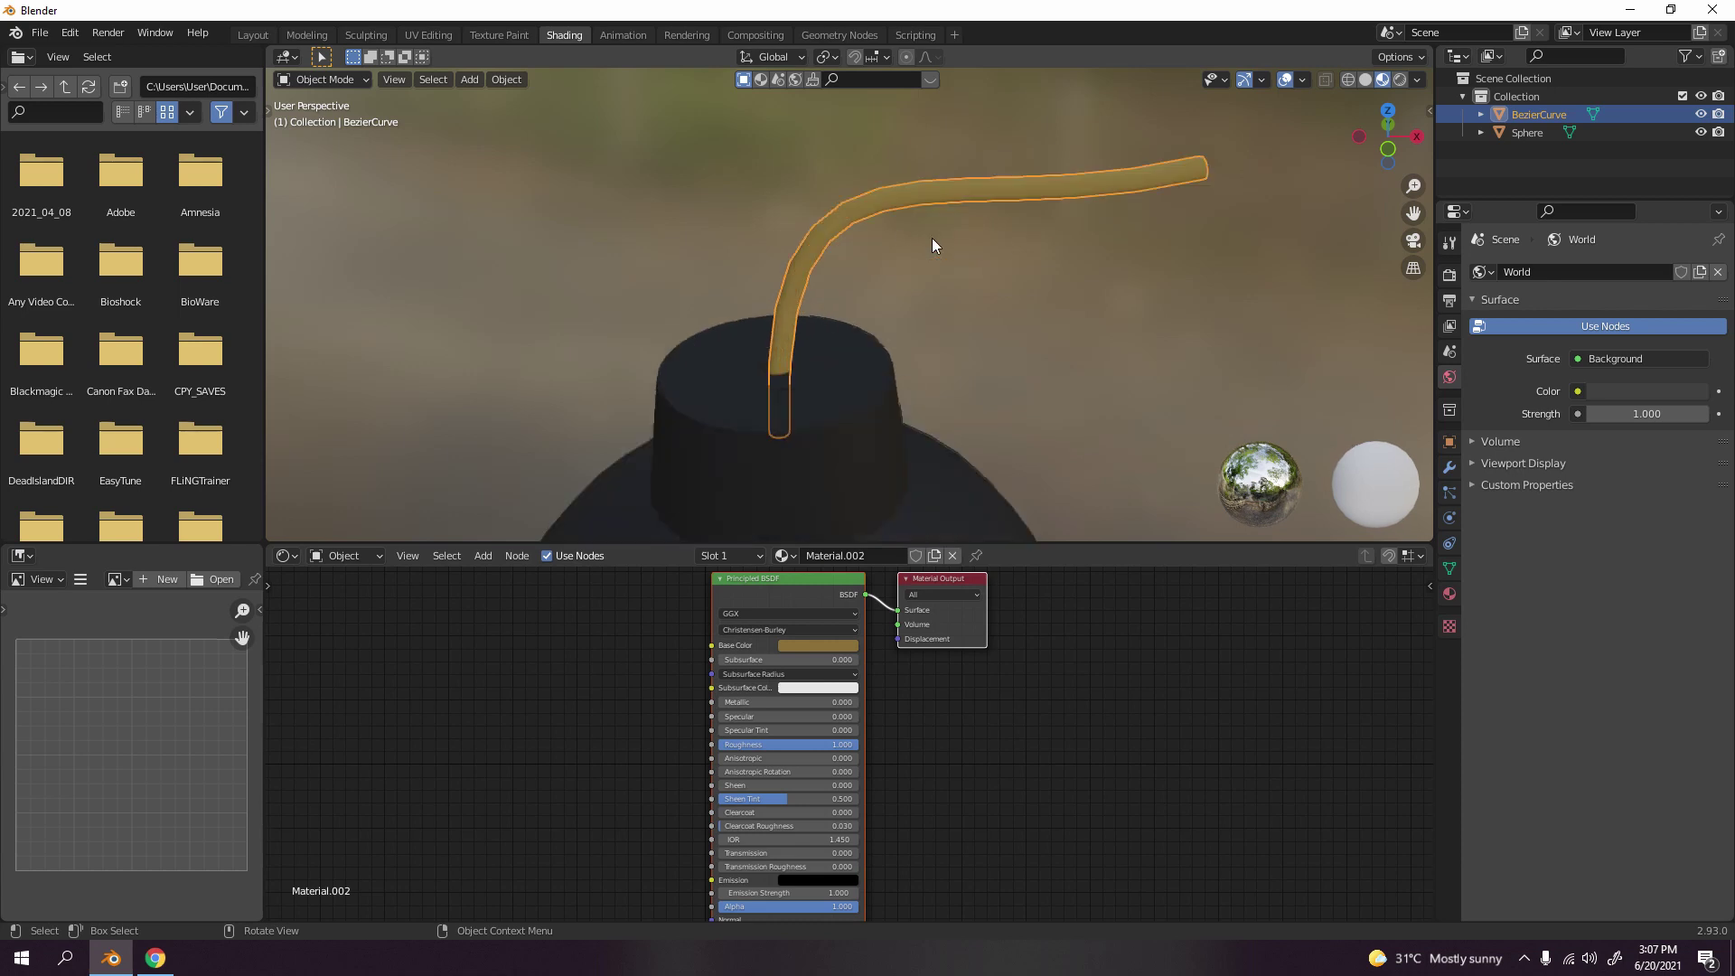
pyautogui.scroll(-4, 840, 361)
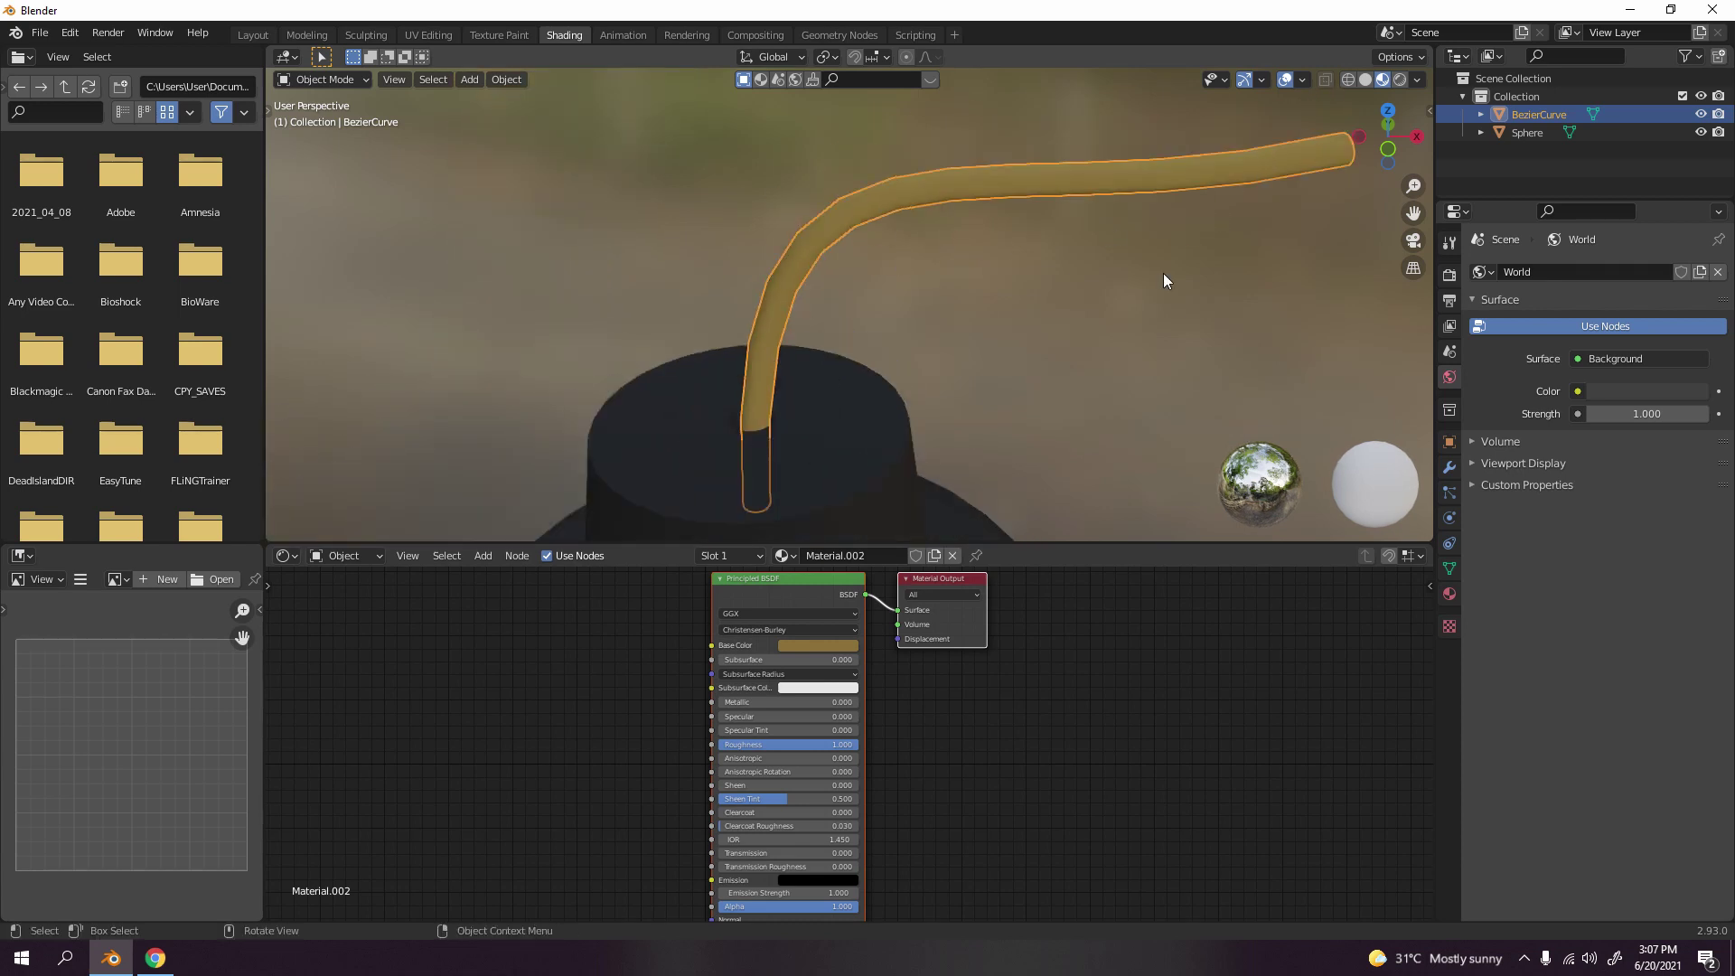
pyautogui.scroll(-3, 781, 494)
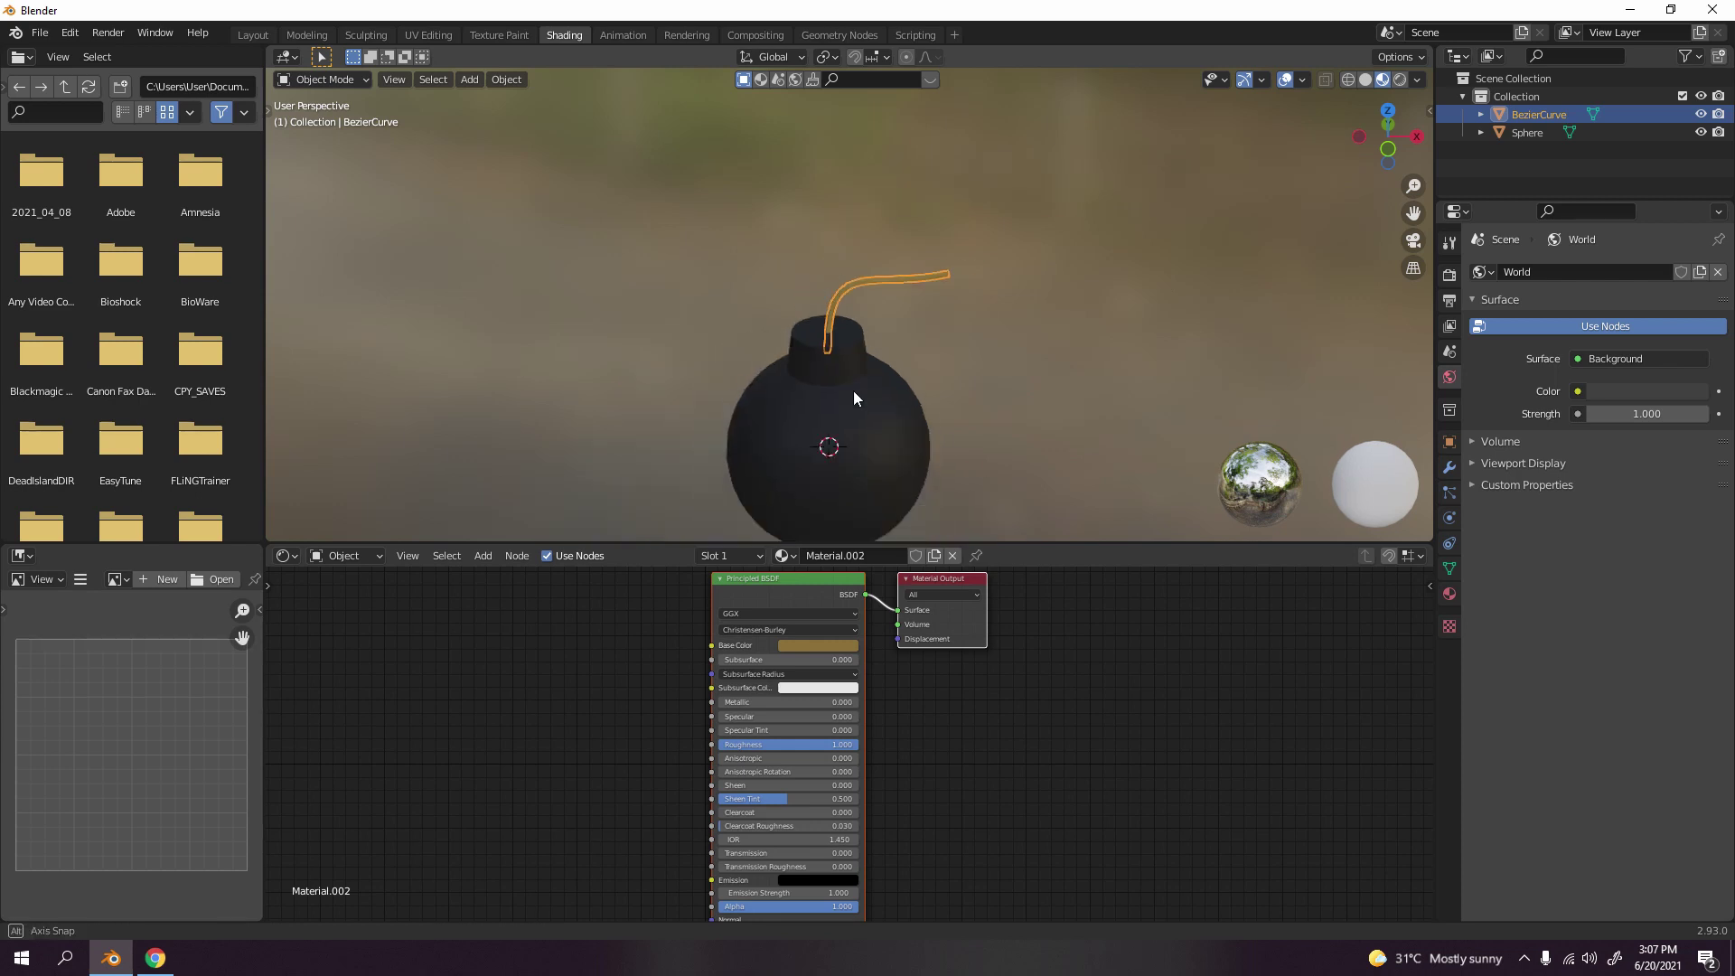
pyautogui.moveTo(853, 391); pyautogui.dragTo(840, 298, button='middle')
pyautogui.click(992, 302)
pyautogui.scroll(-4, 994, 280)
pyautogui.scroll(2, 887, 285)
pyautogui.scroll(1, 841, 299)
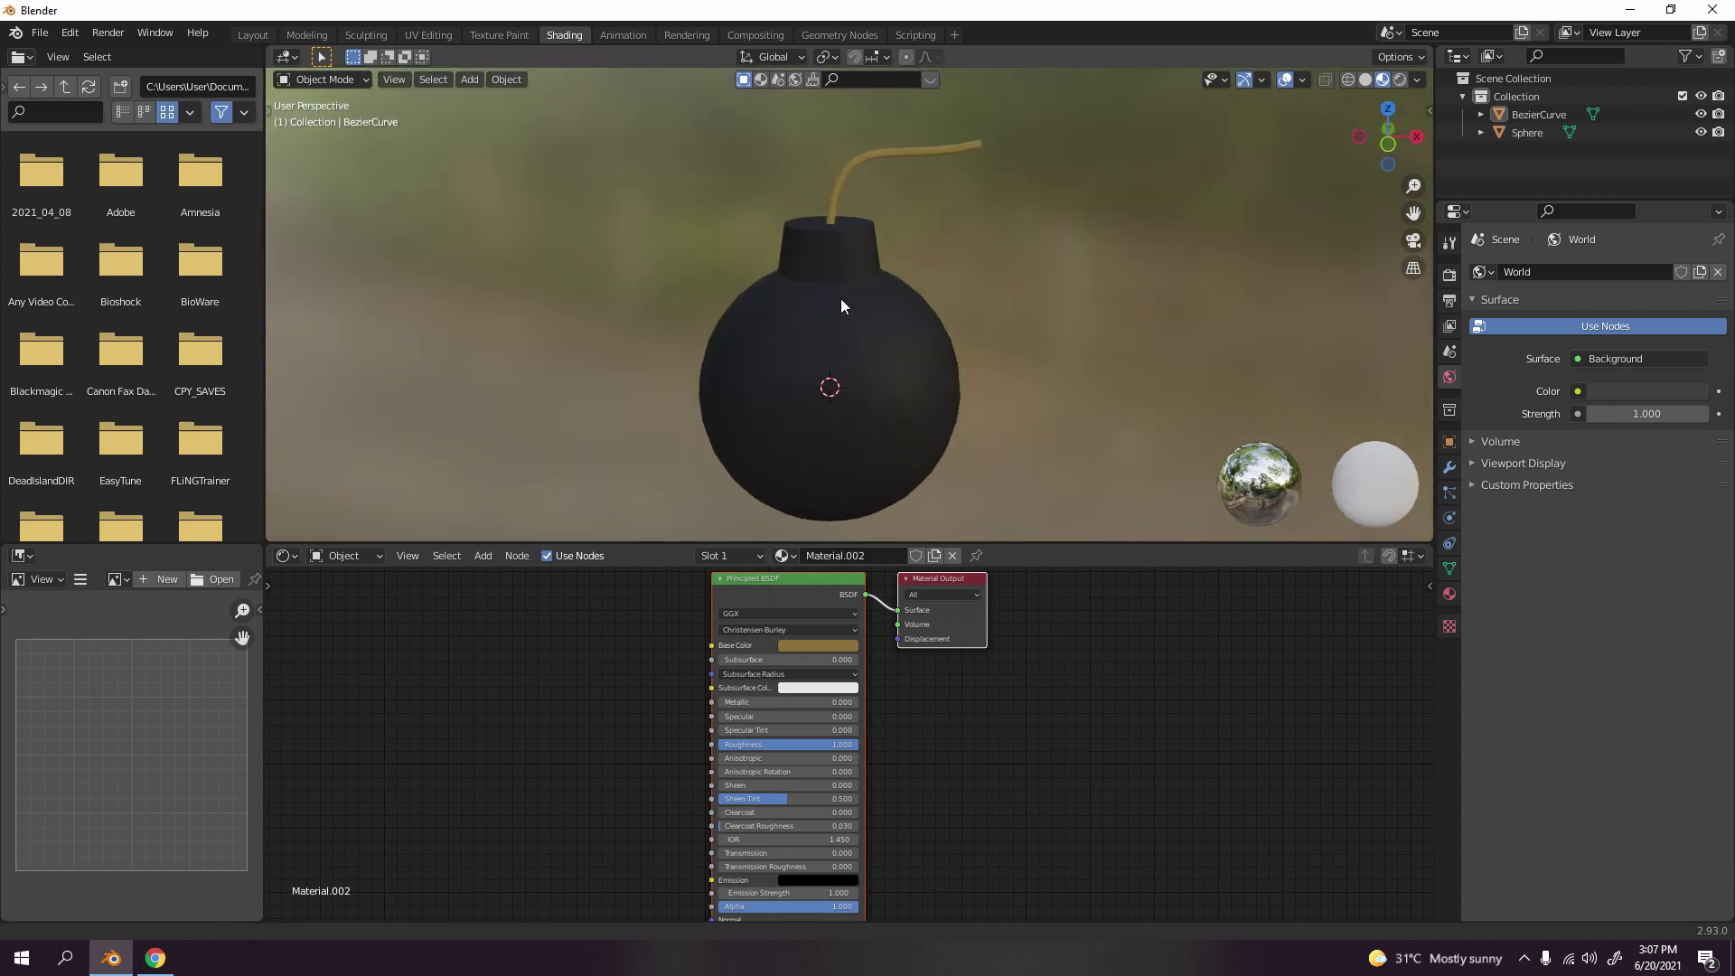